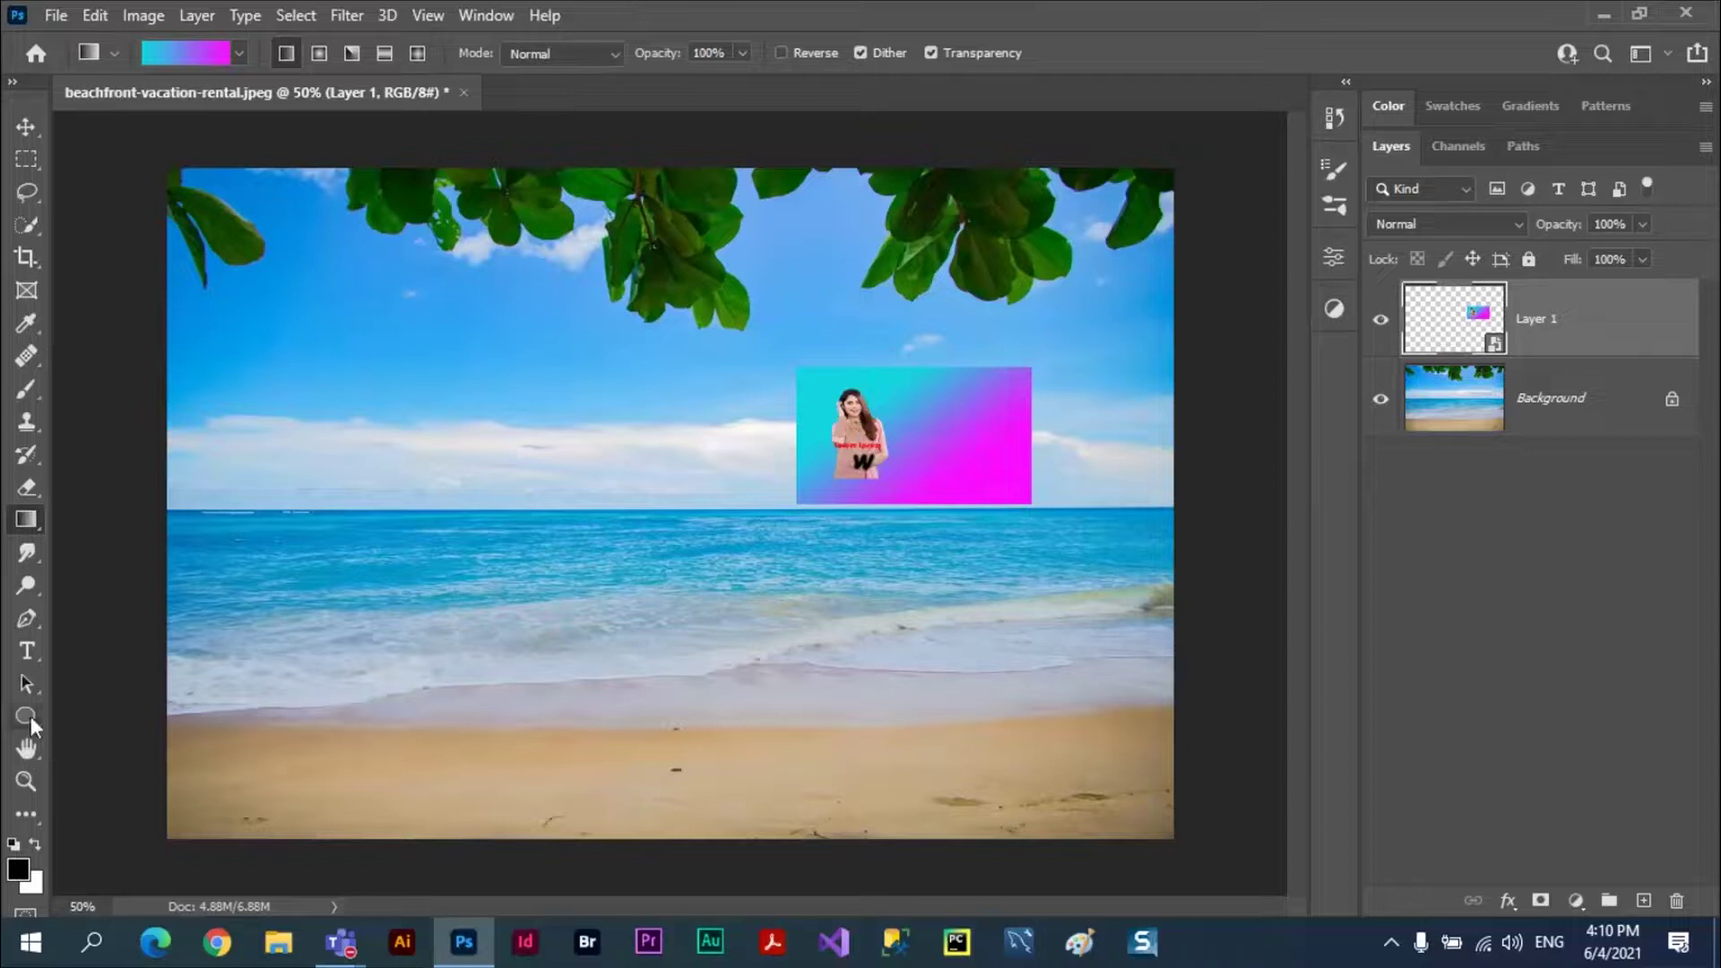
- Switch from the shape tools to the standard Pen Tool for drawing paths
{"action": "left_click", "coordinate": [30, 717]}
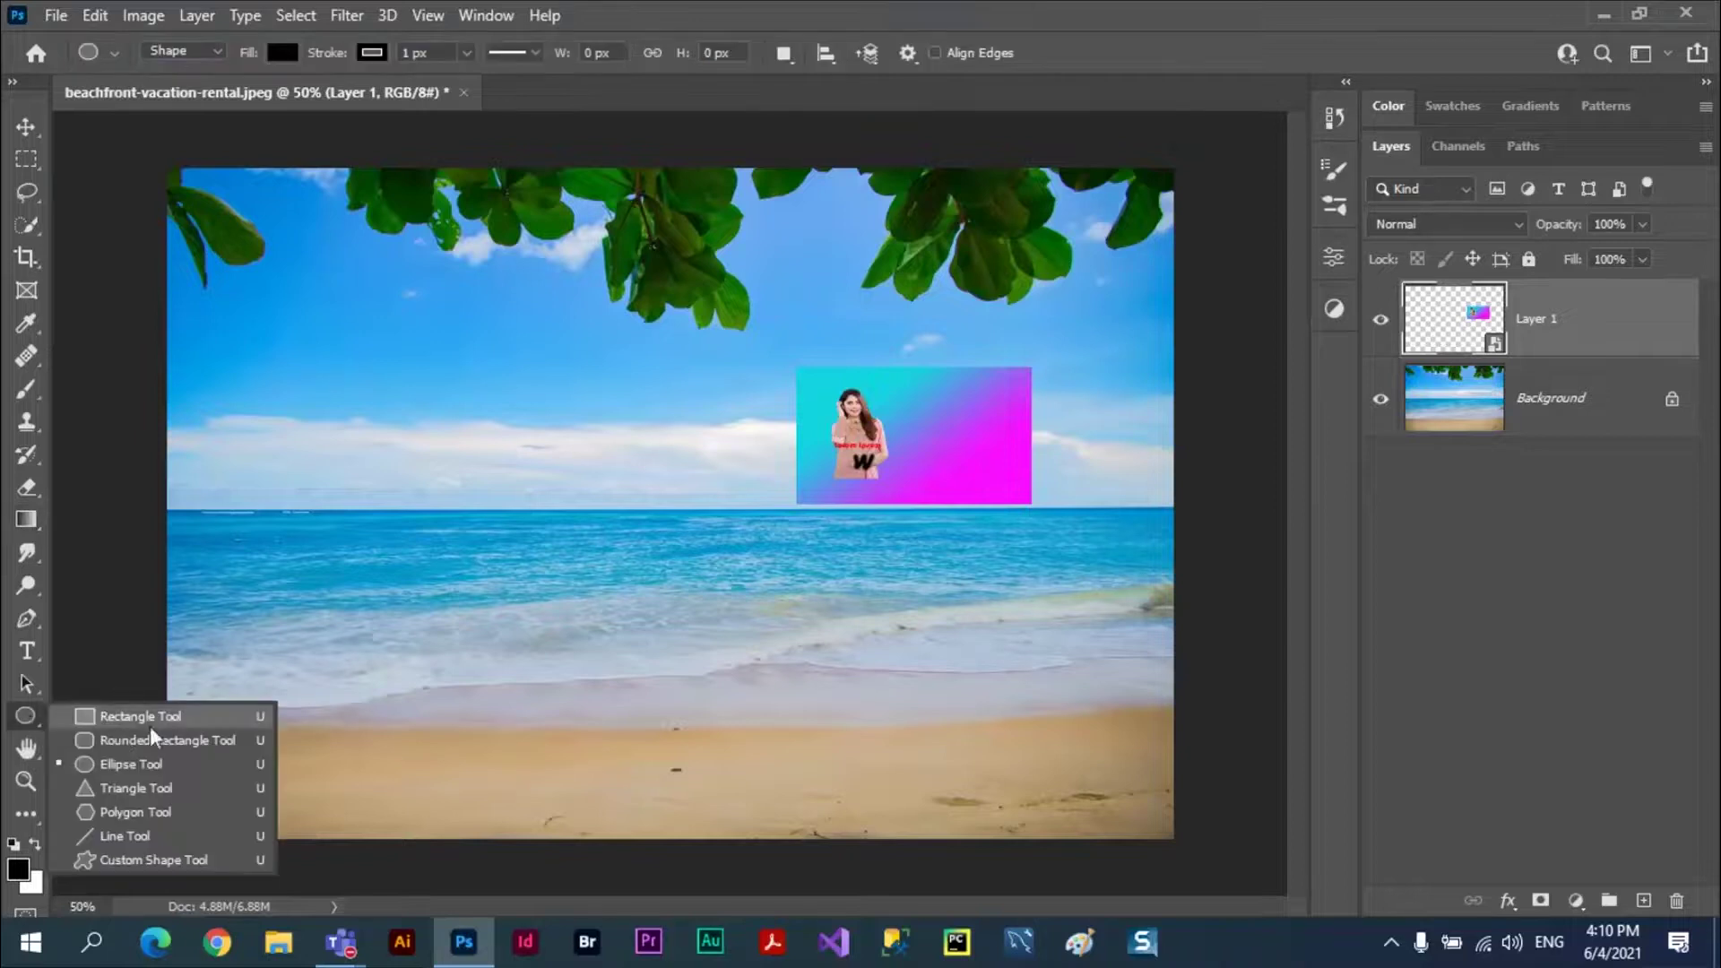
{"action": "left_click", "coordinate": [23, 621]}
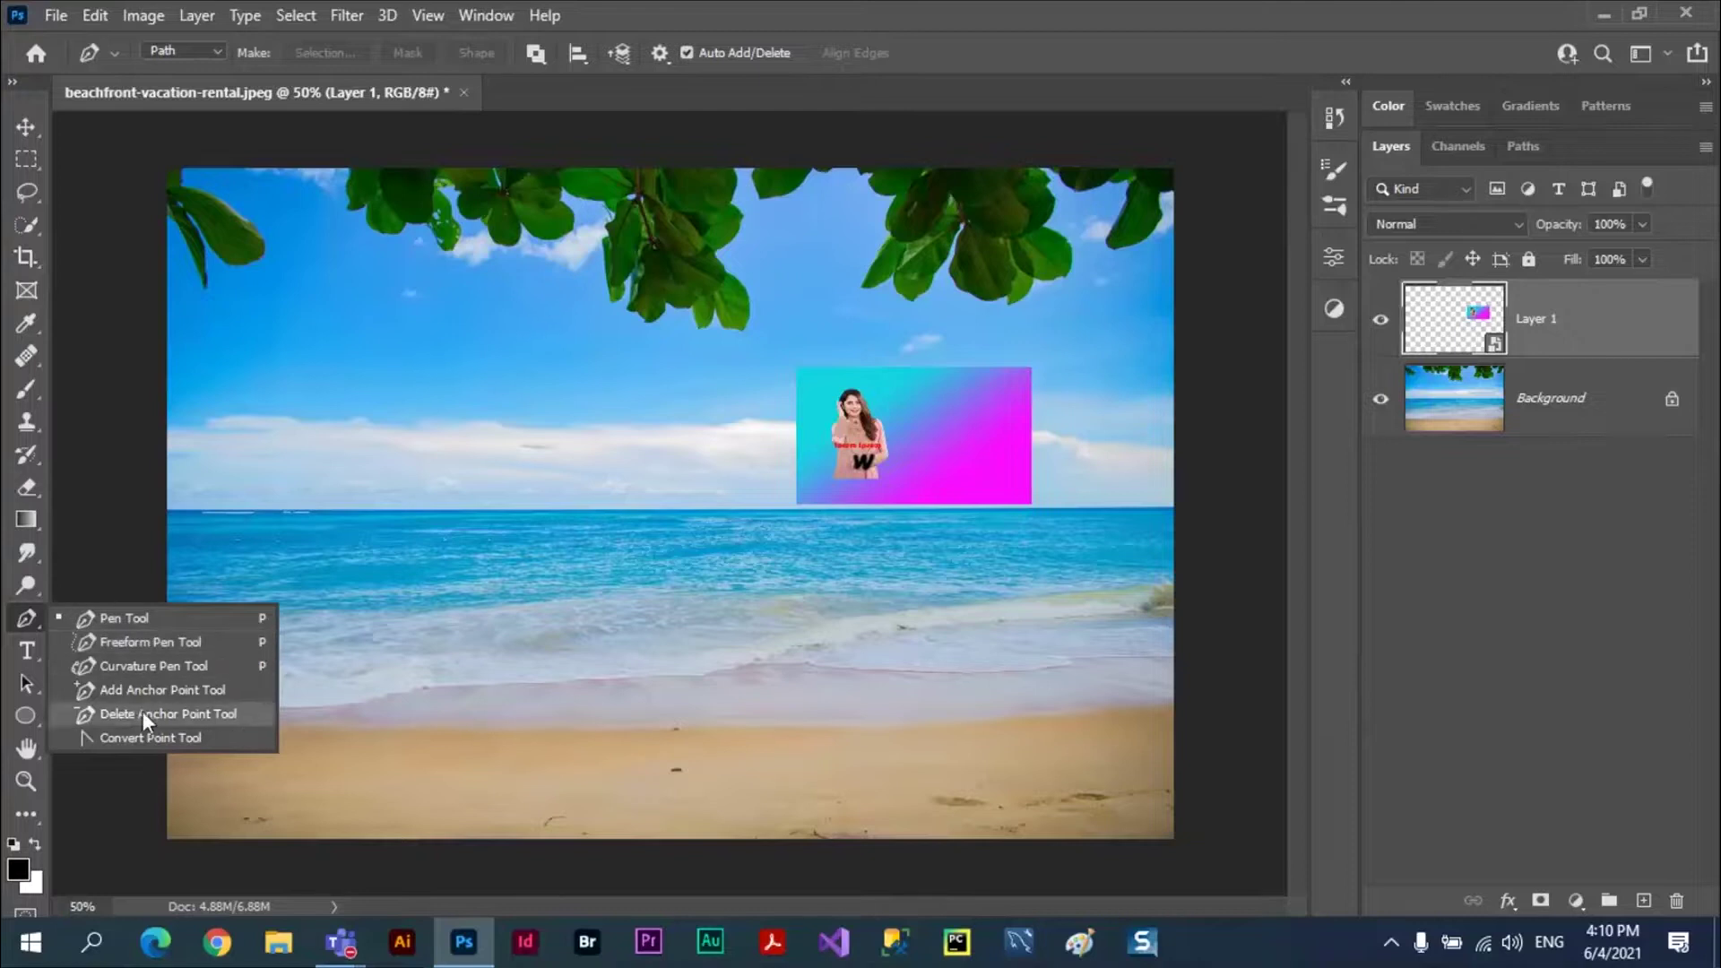
{"action": "left_click", "coordinate": [20, 616]}
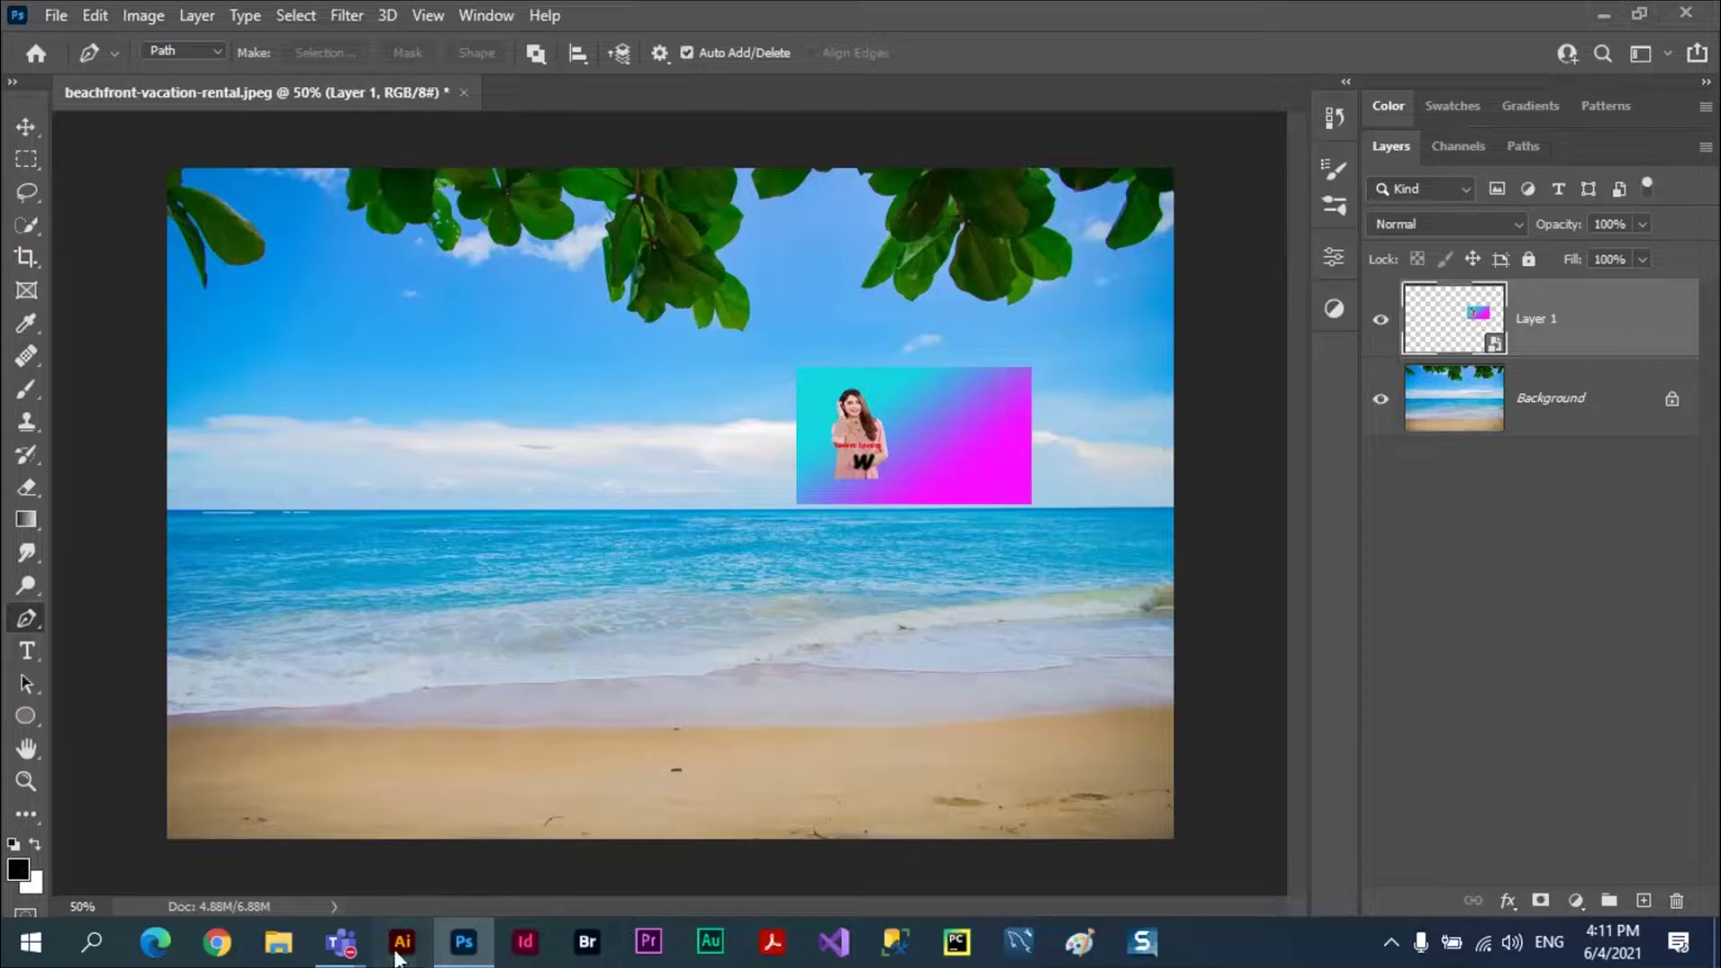
- Launch Illustrator and create a blank Untitled-1 document from the Common 1366 x 768 px preset
{"action": "left_click", "coordinate": [397, 955]}
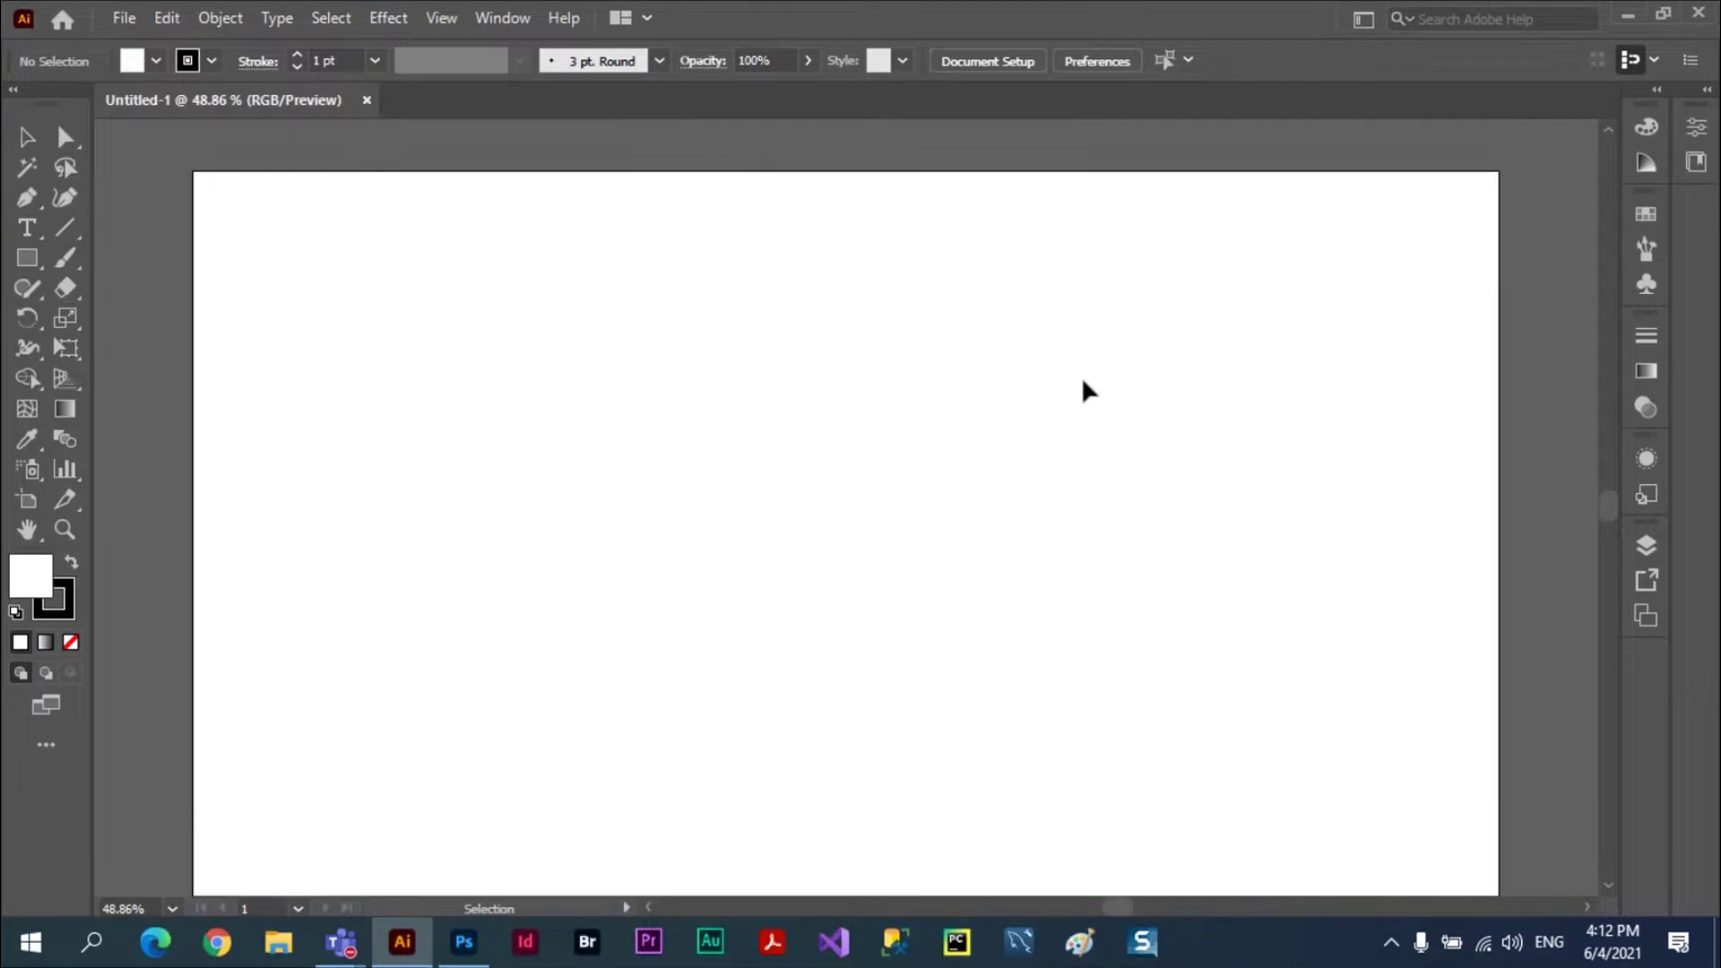
- Draw a large circle left of the page centre as the body and fill it red
{"action": "left_click", "coordinate": [28, 260]}
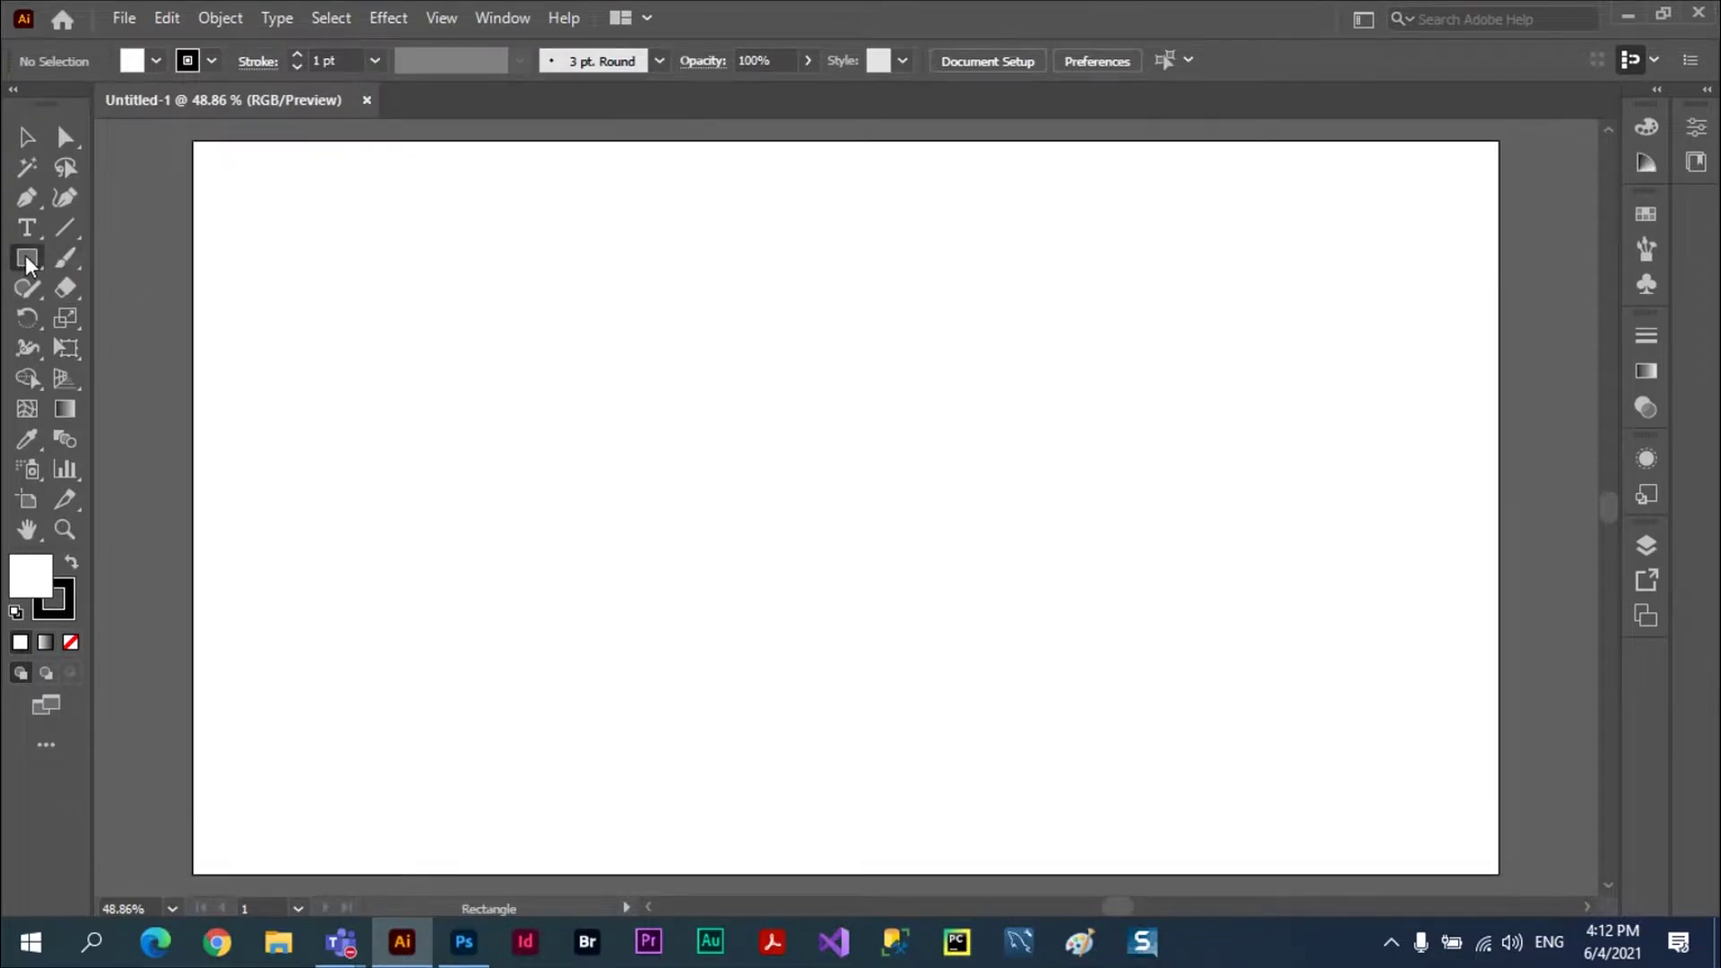
{"action": "left_click", "coordinate": [139, 321]}
{"action": "left_click_drag", "start_coordinate": [549, 366], "coordinate": [767, 558]}
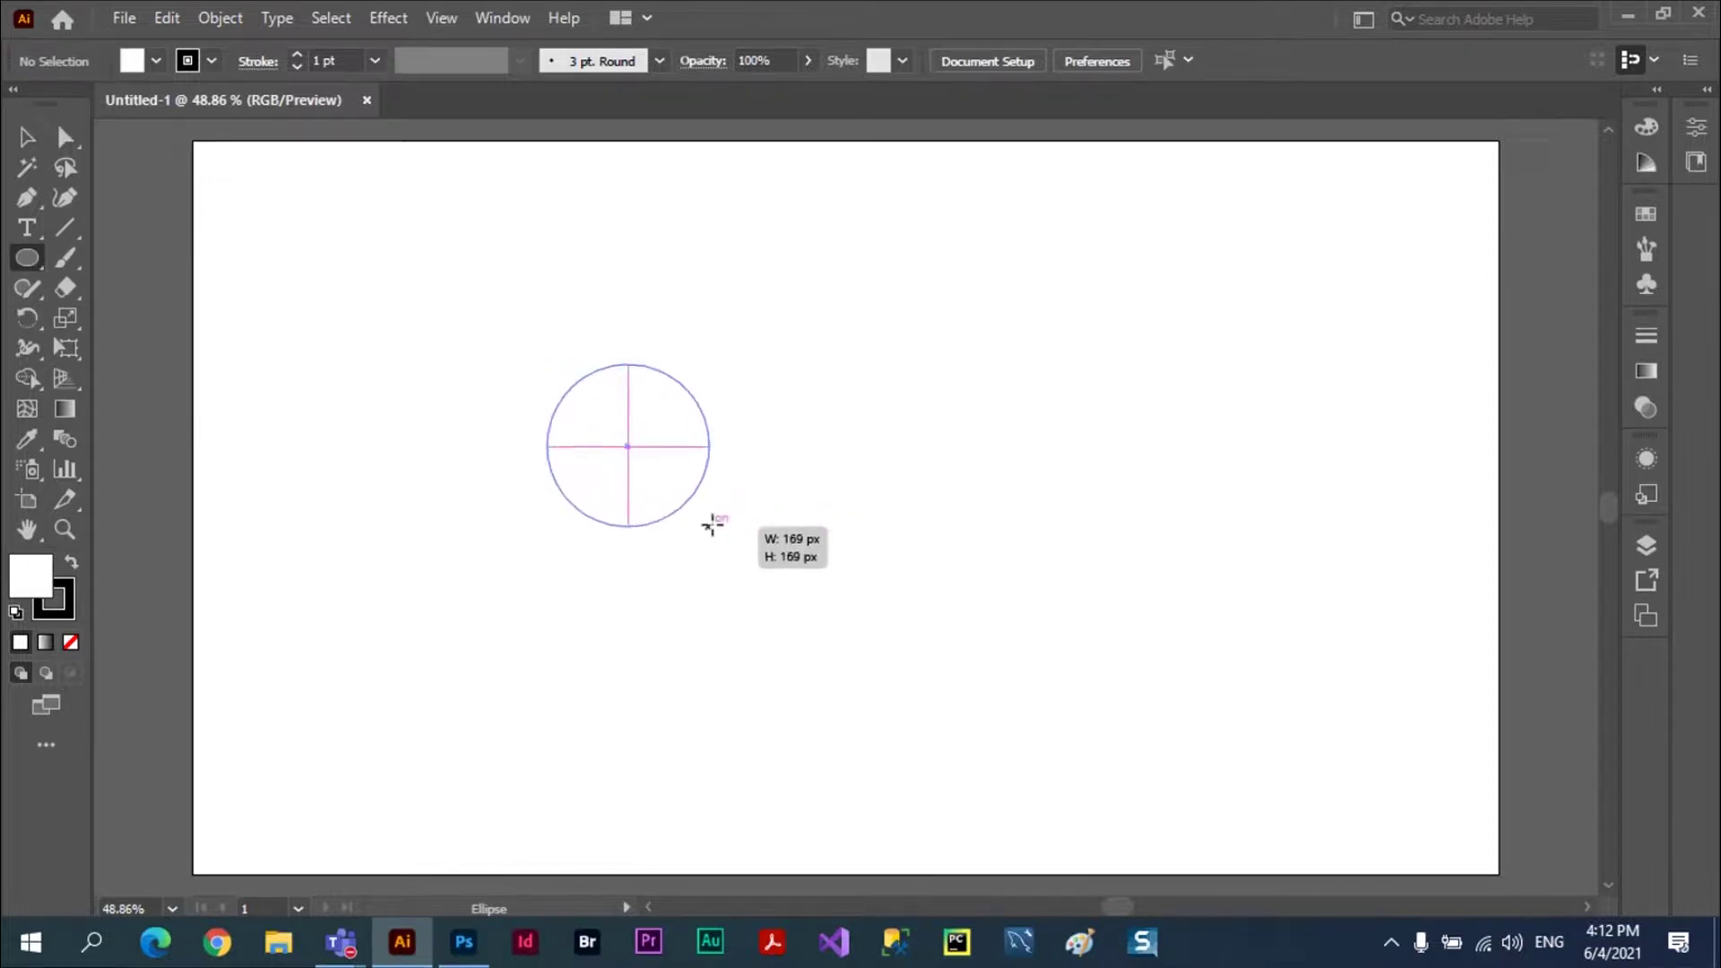
{"action": "left_click", "coordinate": [1646, 213]}
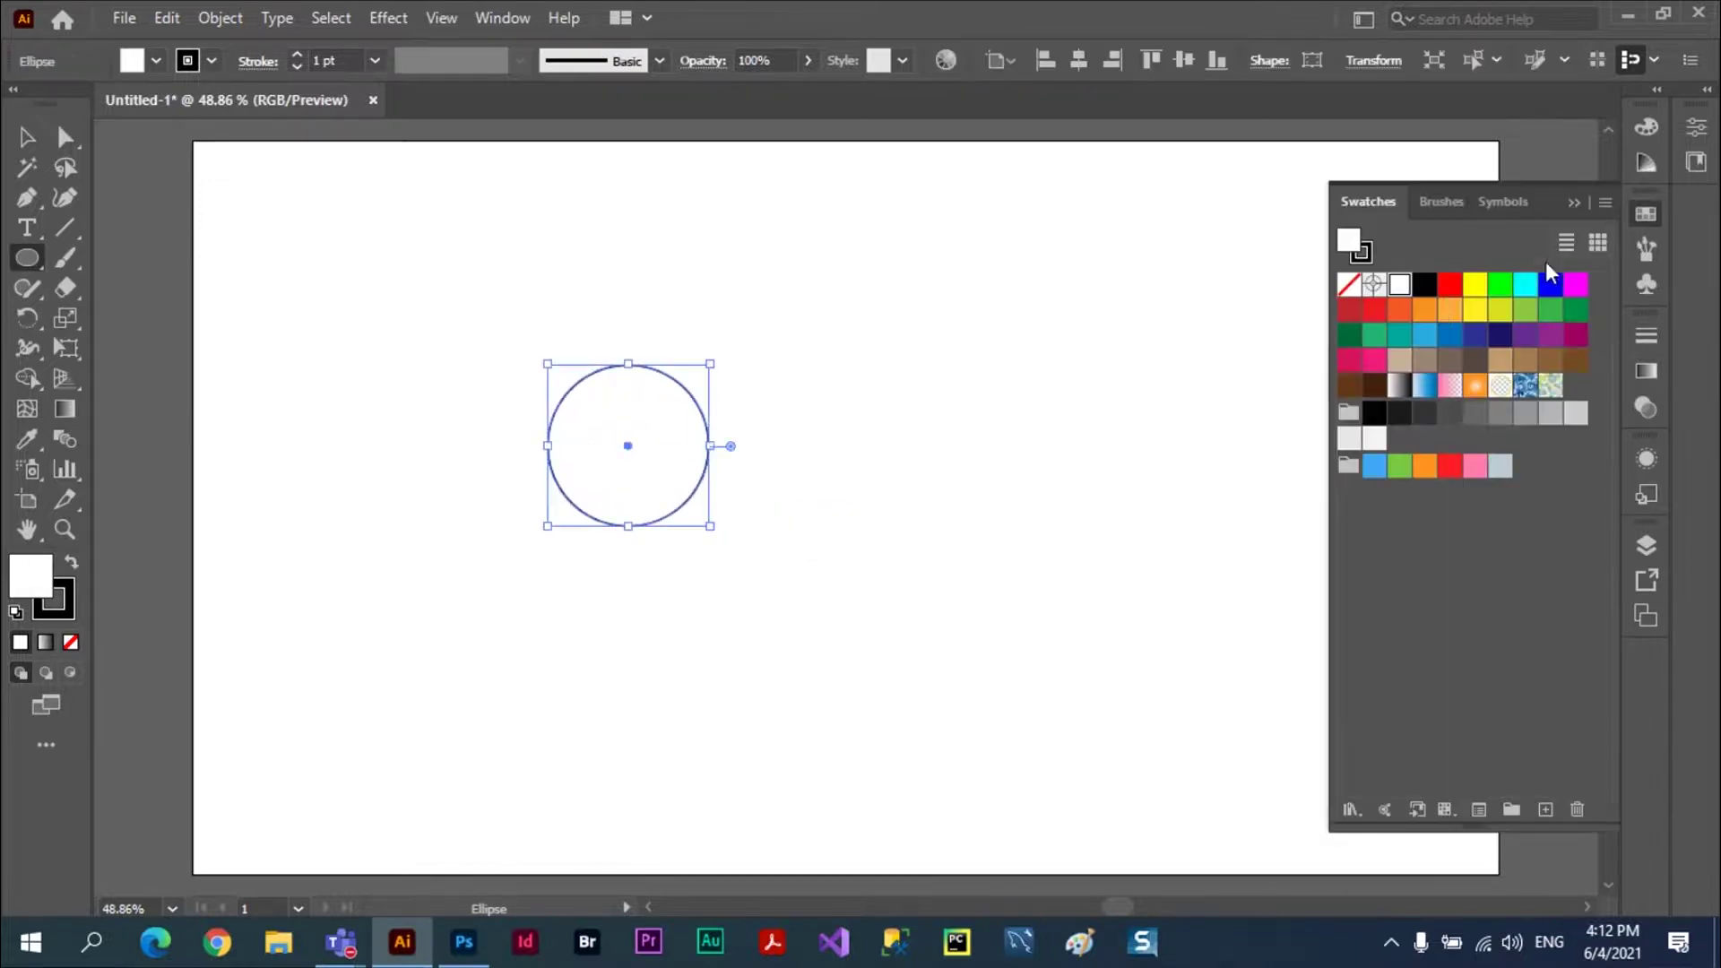
{"action": "left_click", "coordinate": [1450, 285]}
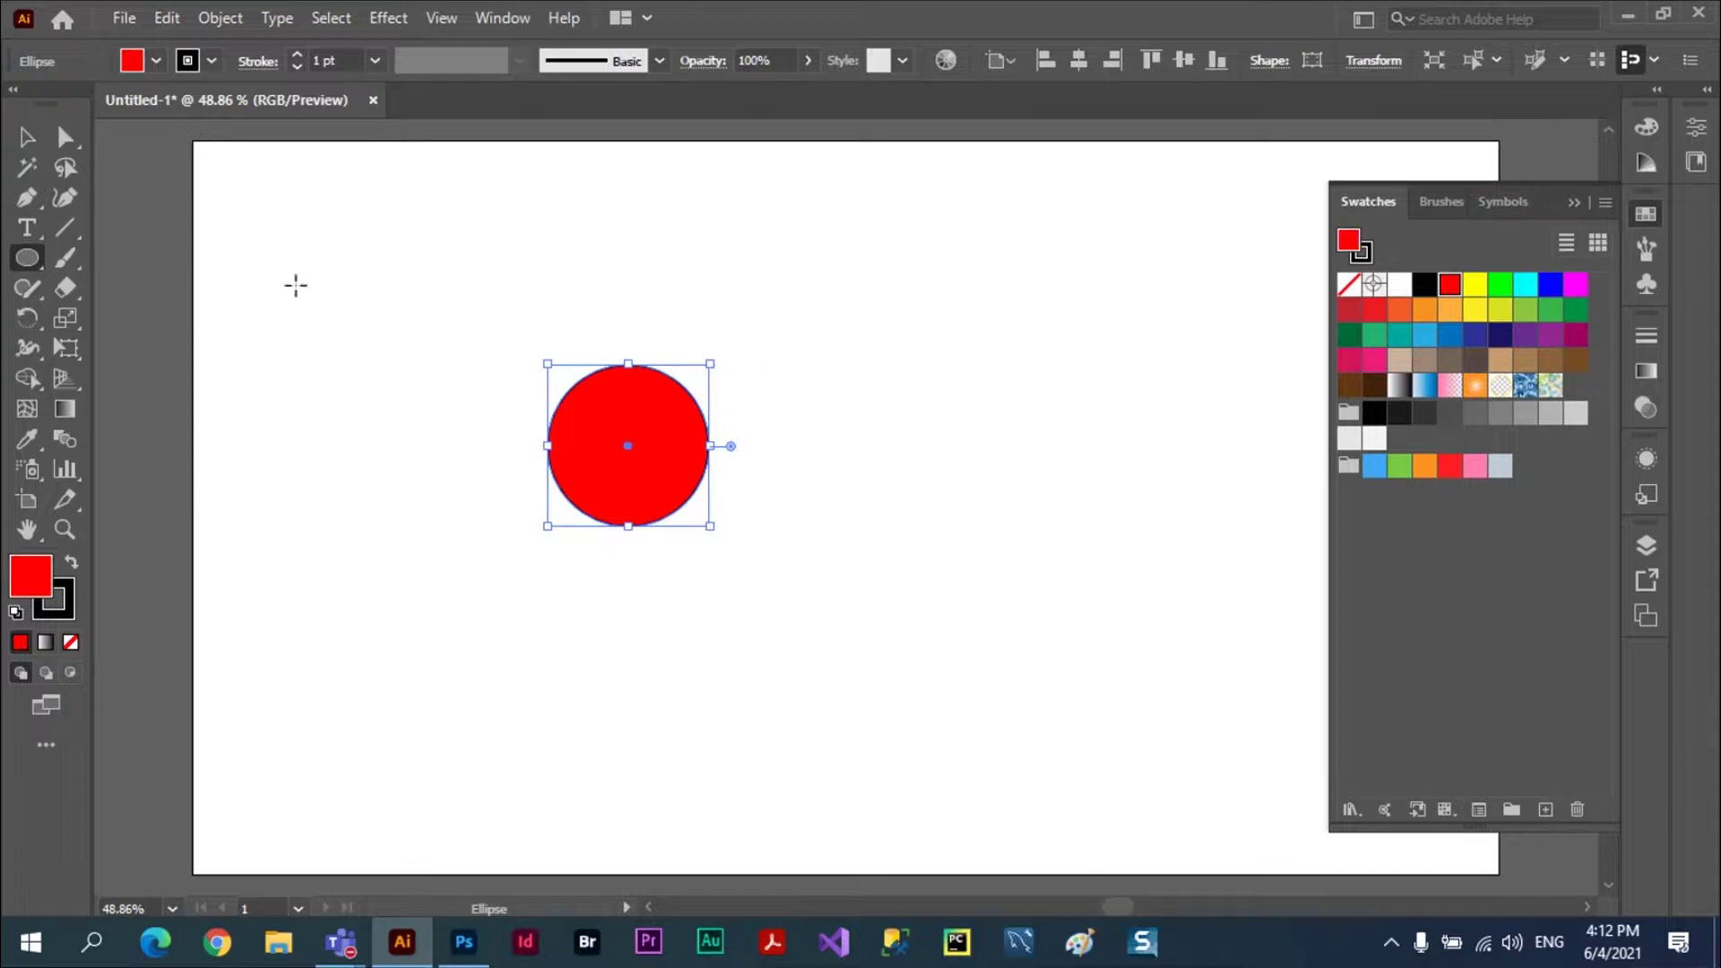
- Add two ear circles above and two feet below, nudge the right ear, and select all five
{"action": "left_click_drag", "start_coordinate": [517, 334], "coordinate": [612, 428]}
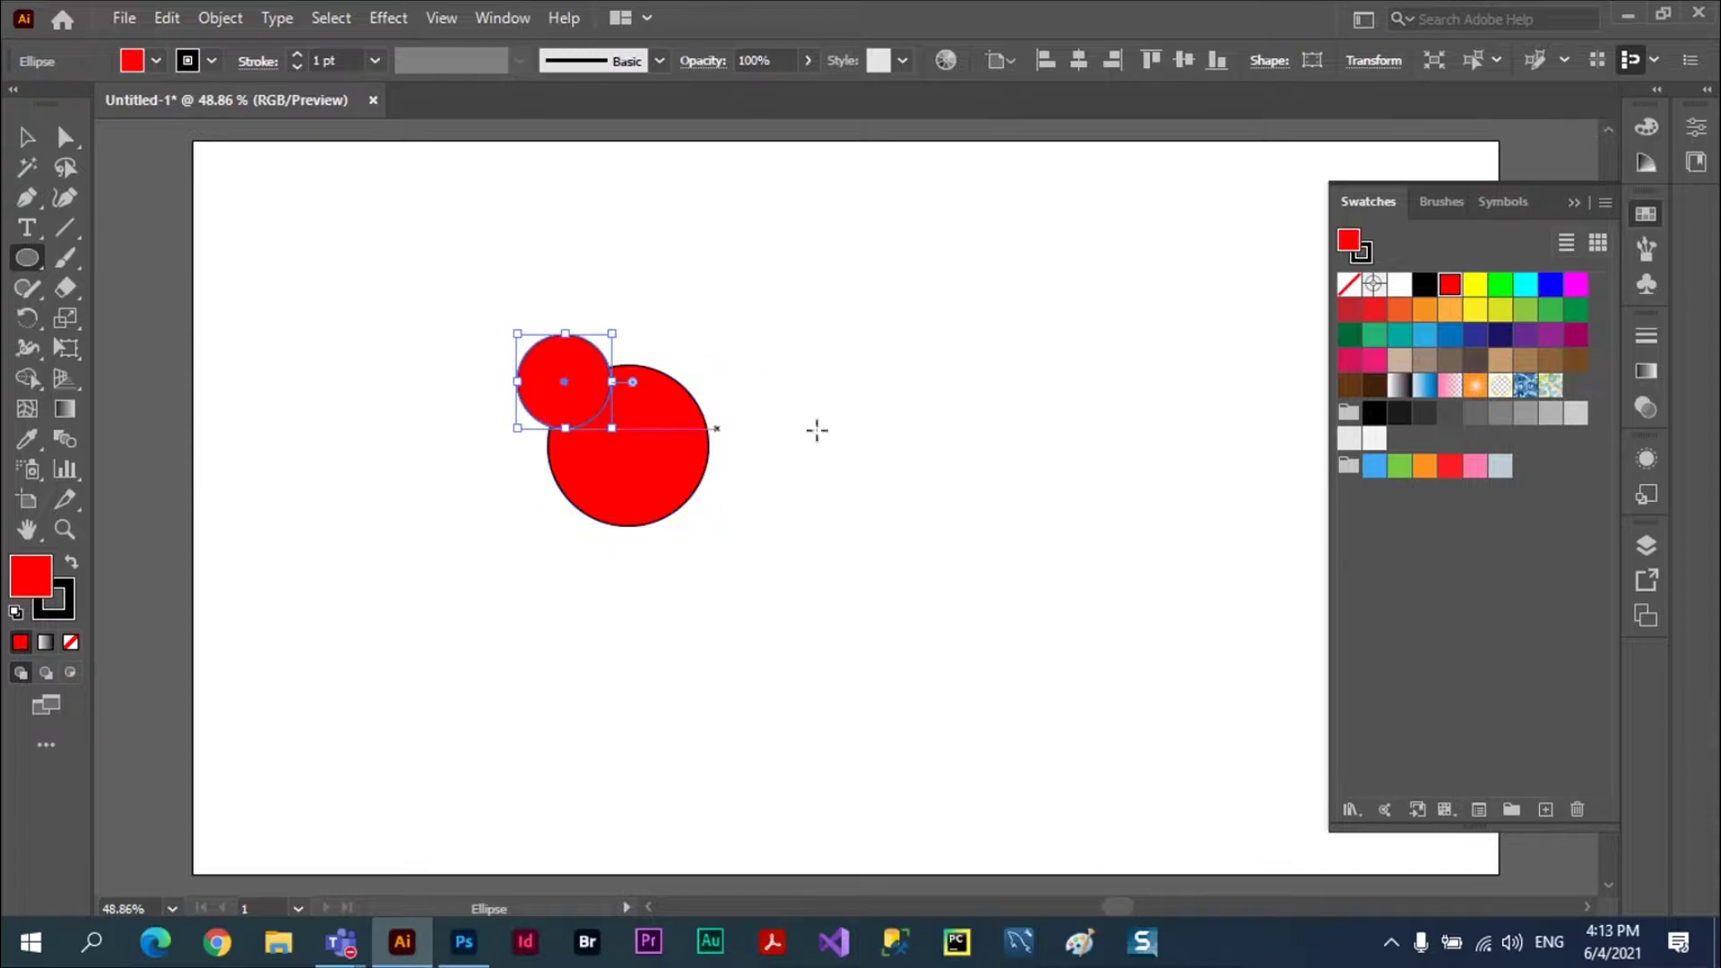
{"action": "left_click_drag", "start_coordinate": [667, 328], "coordinate": [753, 431]}
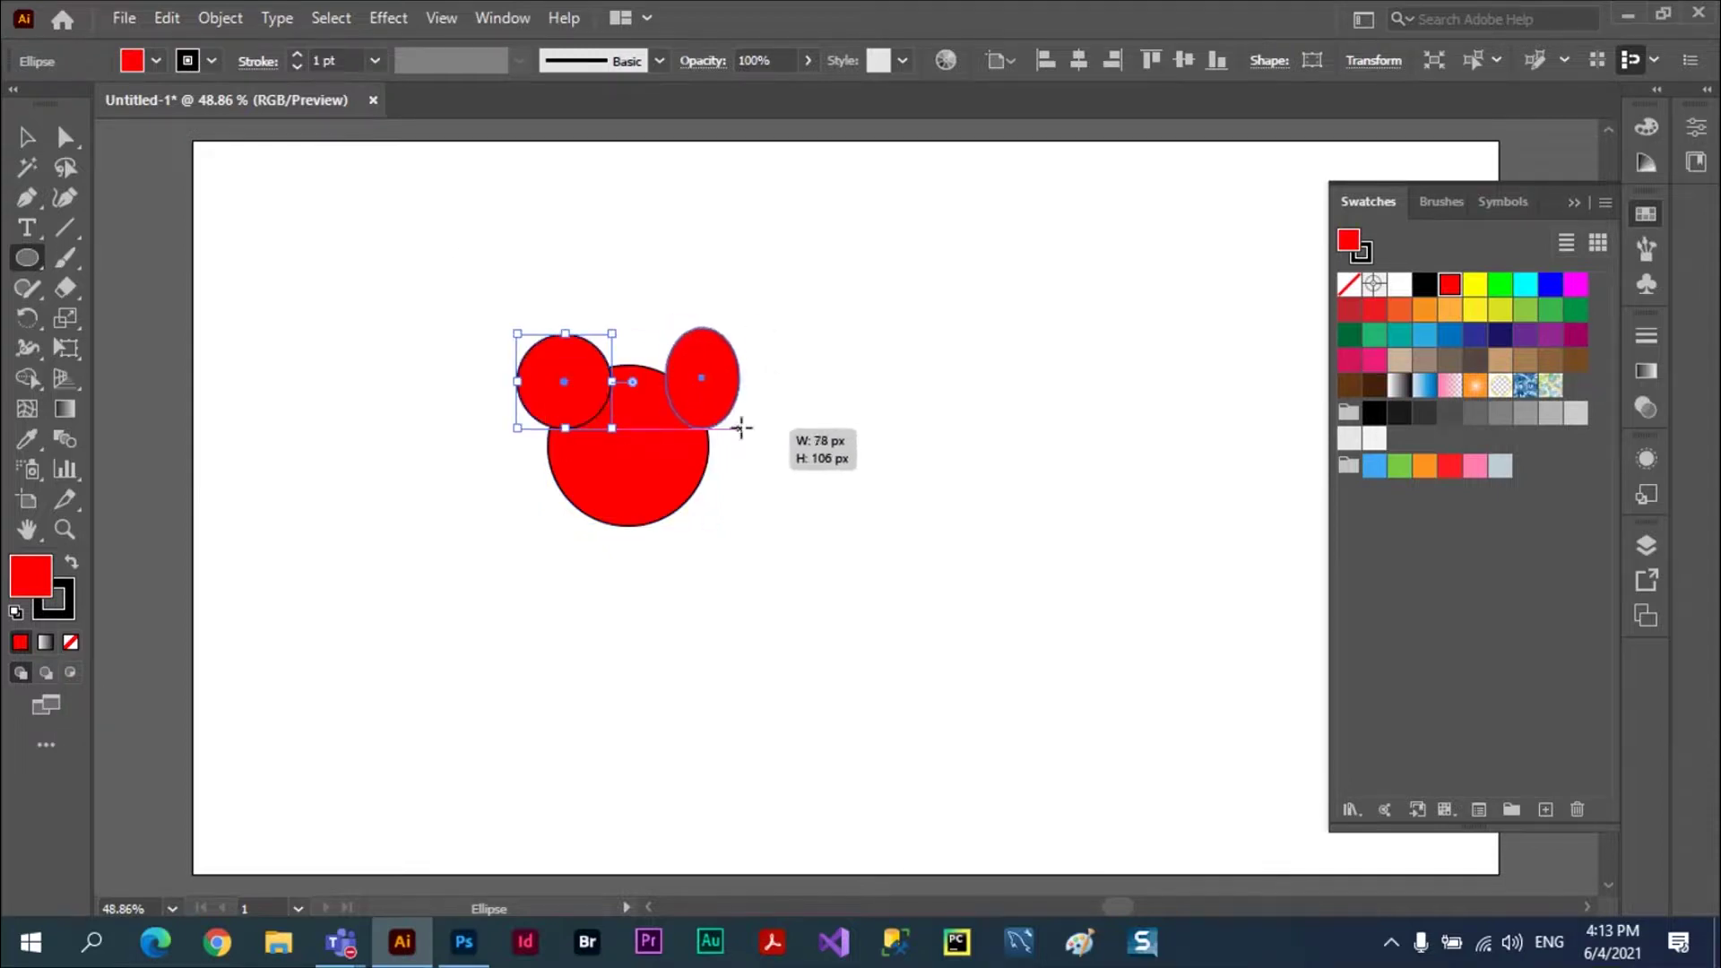
{"action": "left_click_drag", "start_coordinate": [536, 492], "coordinate": [625, 571]}
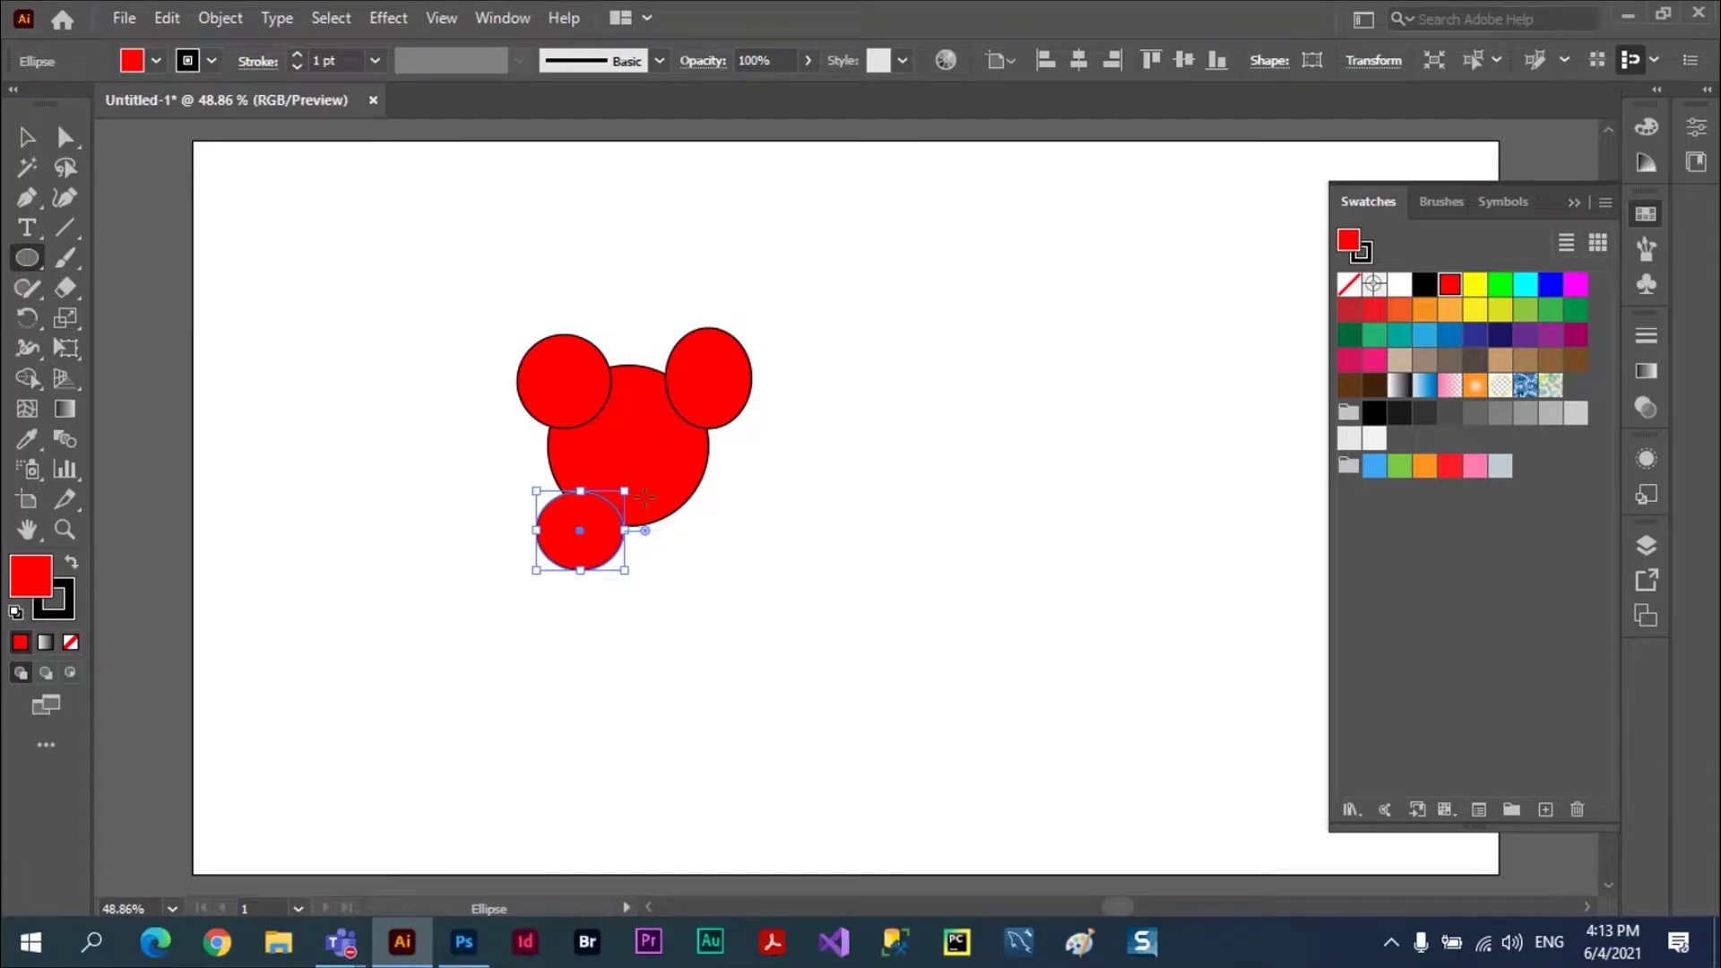
{"action": "left_click_drag", "start_coordinate": [645, 496], "coordinate": [725, 570]}
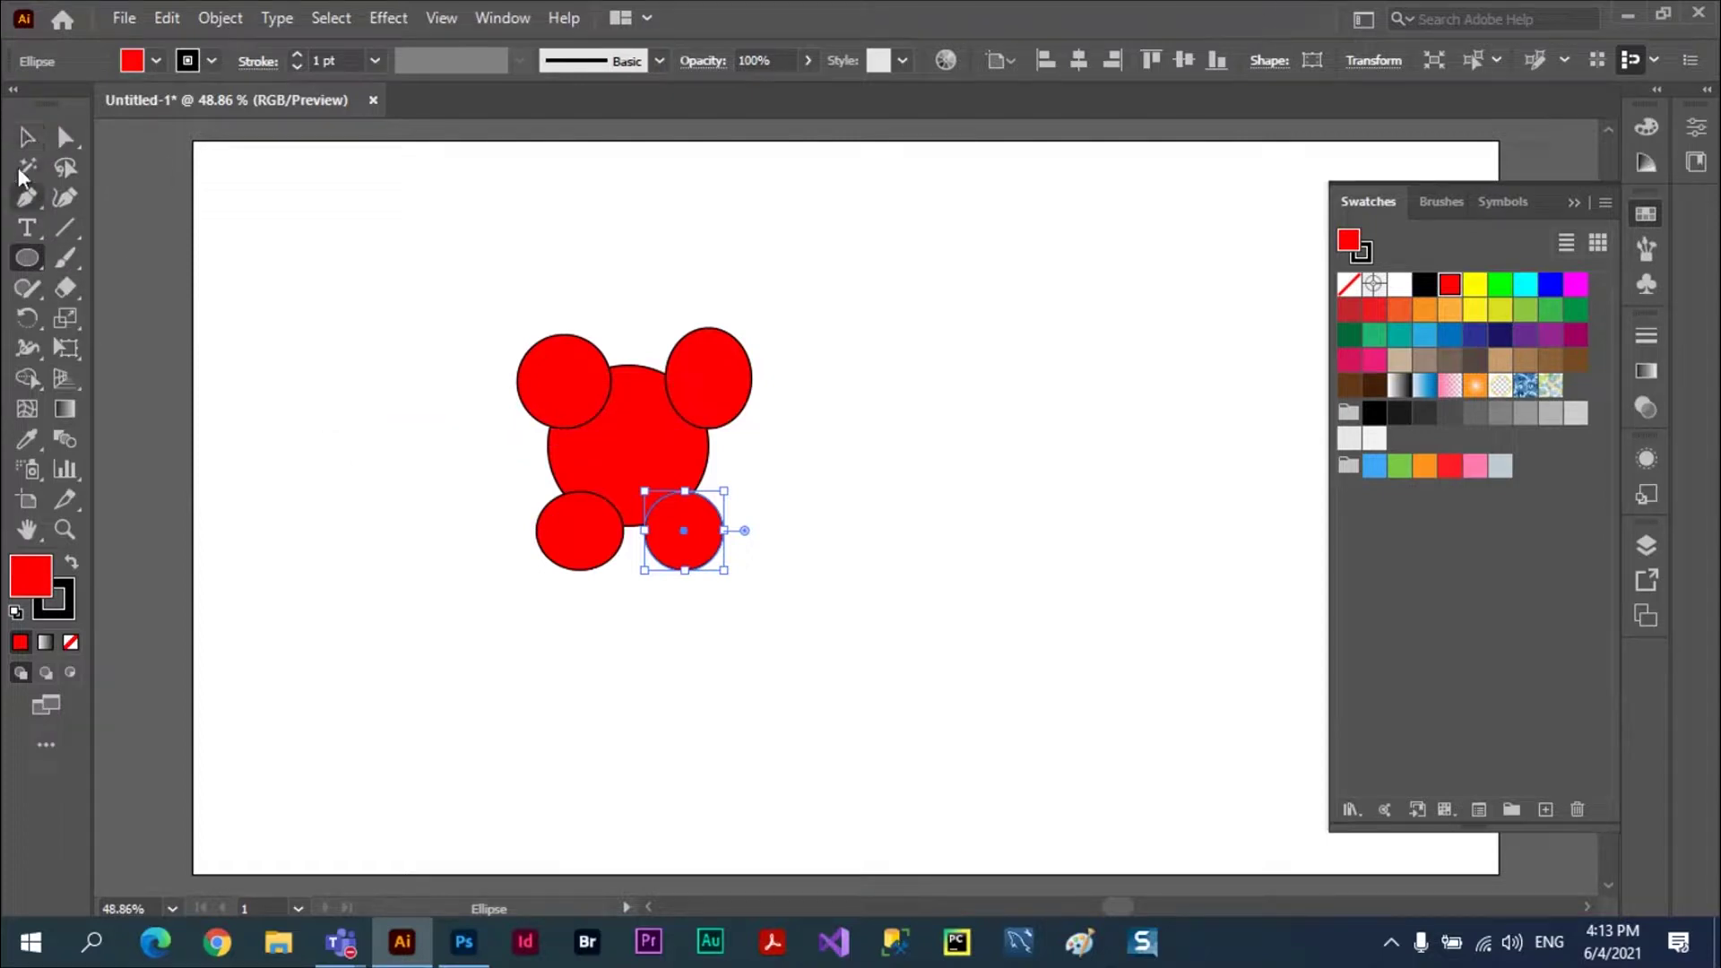
{"action": "left_click", "coordinate": [26, 137]}
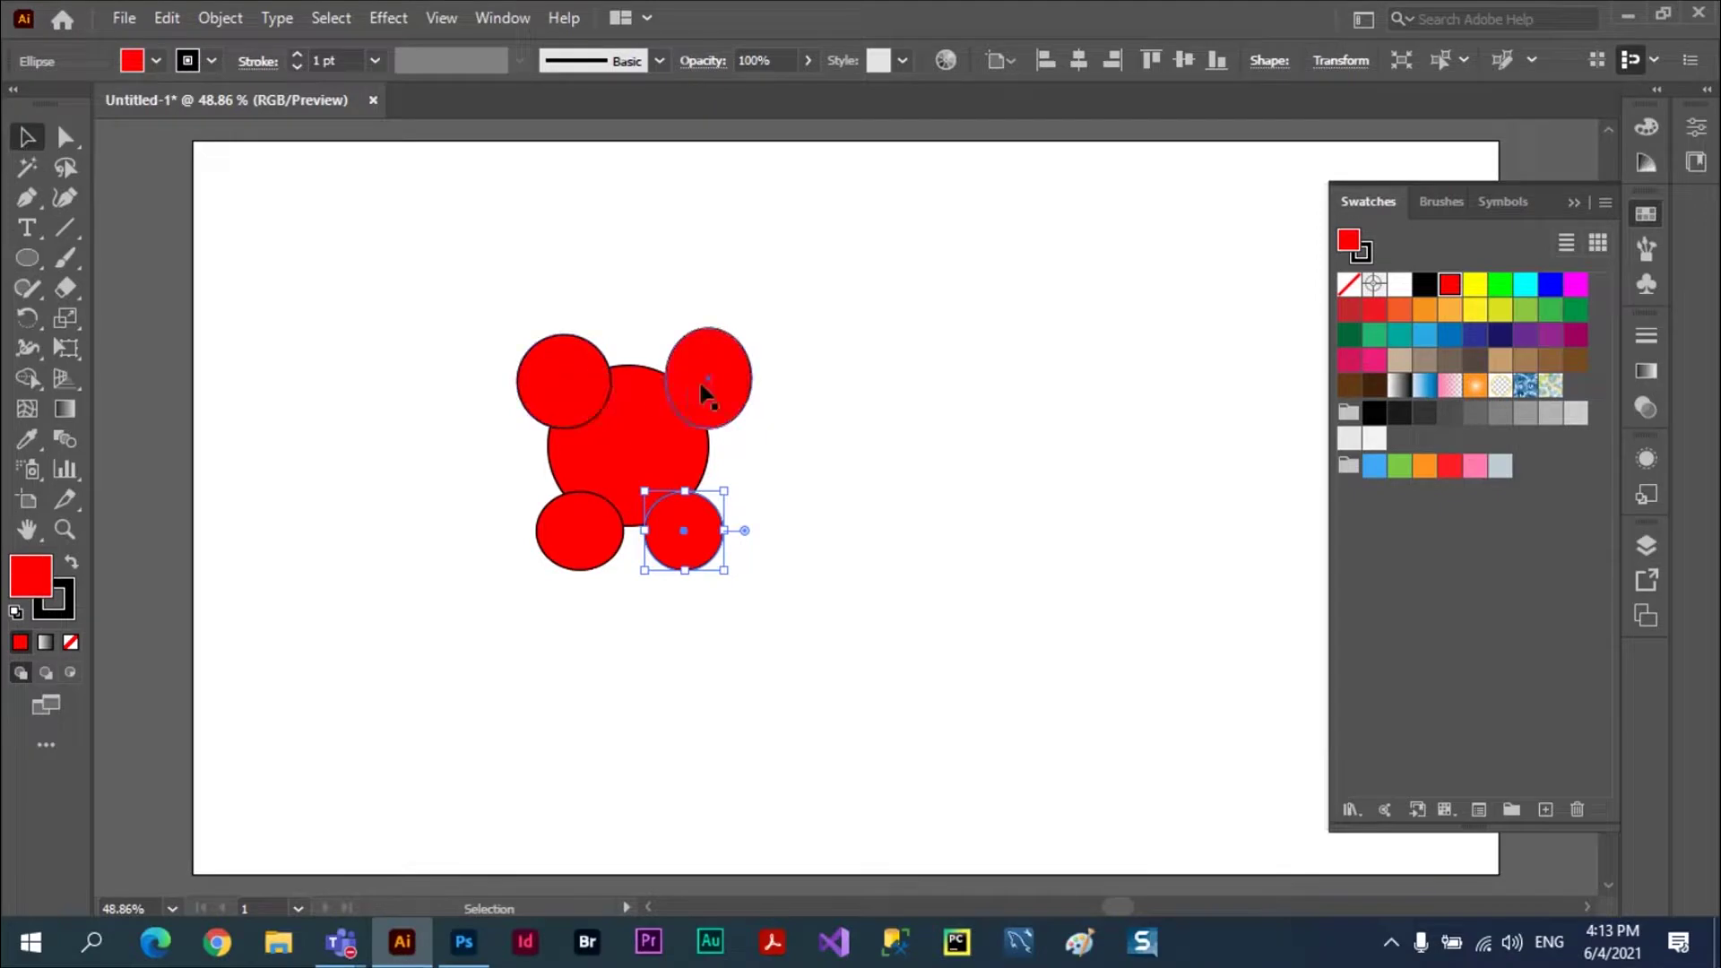
{"action": "left_click_drag", "start_coordinate": [709, 382], "coordinate": [692, 383]}
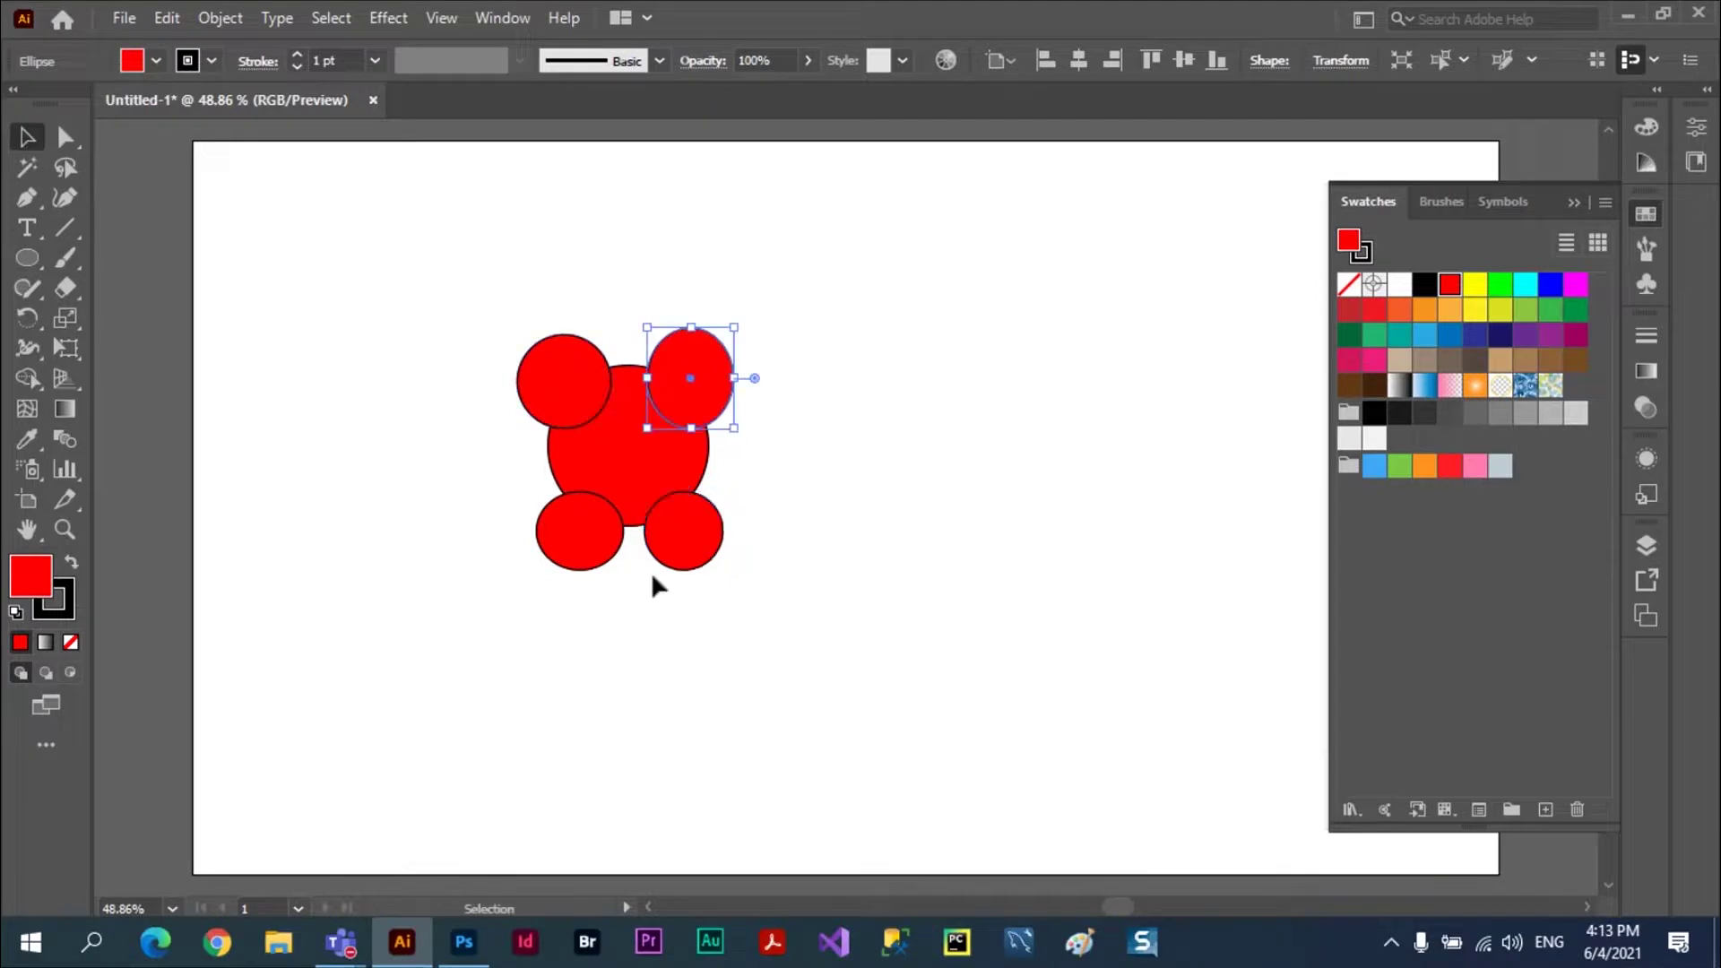
{"action": "left_click_drag", "start_coordinate": [467, 273], "coordinate": [757, 440]}
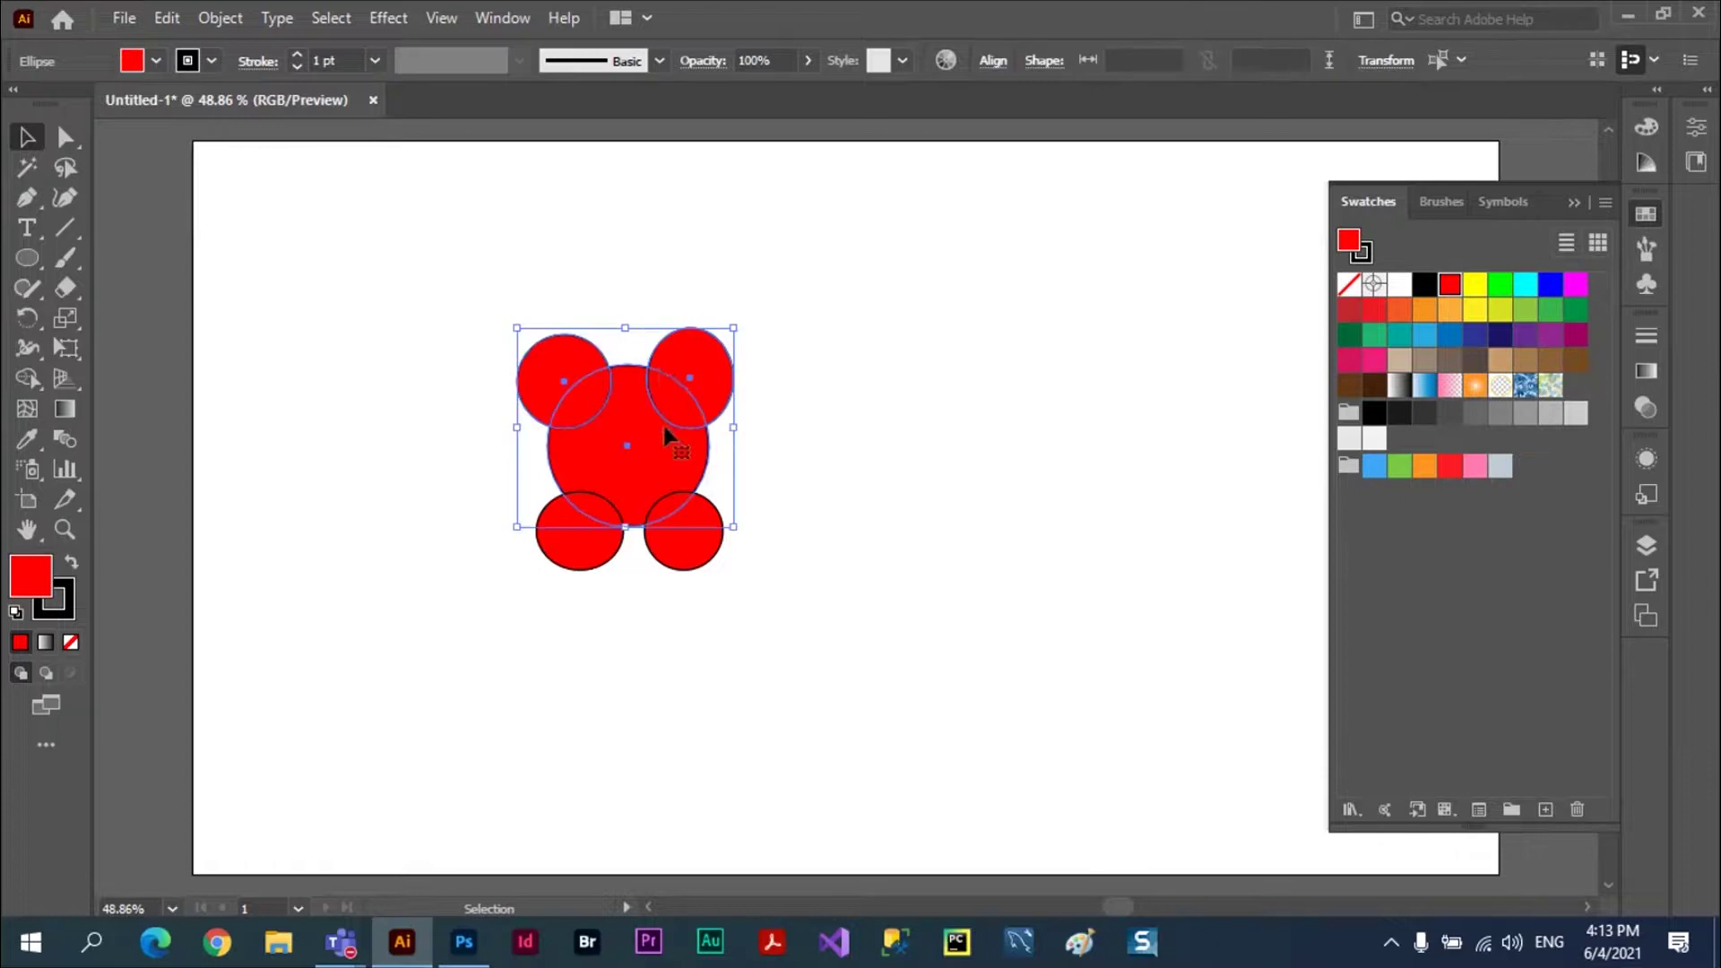
- Merge the selected circles into one shape with Pathfinder Unite
{"action": "left_click", "coordinate": [498, 20]}
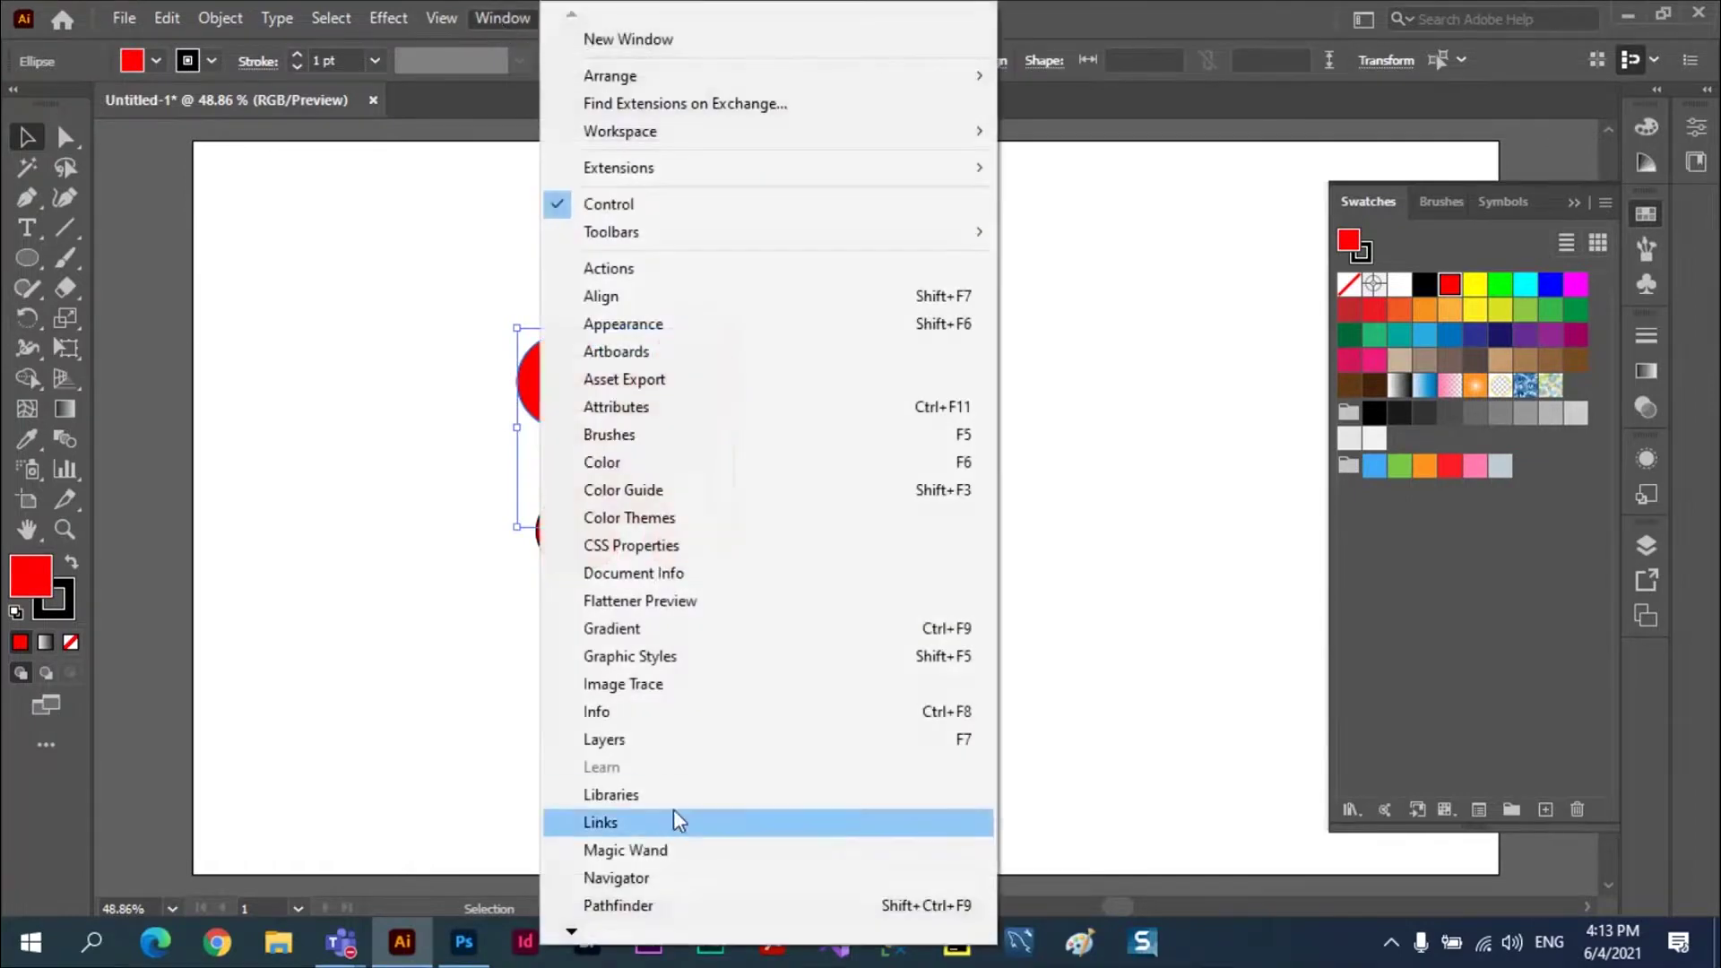
{"action": "left_click", "coordinate": [627, 905]}
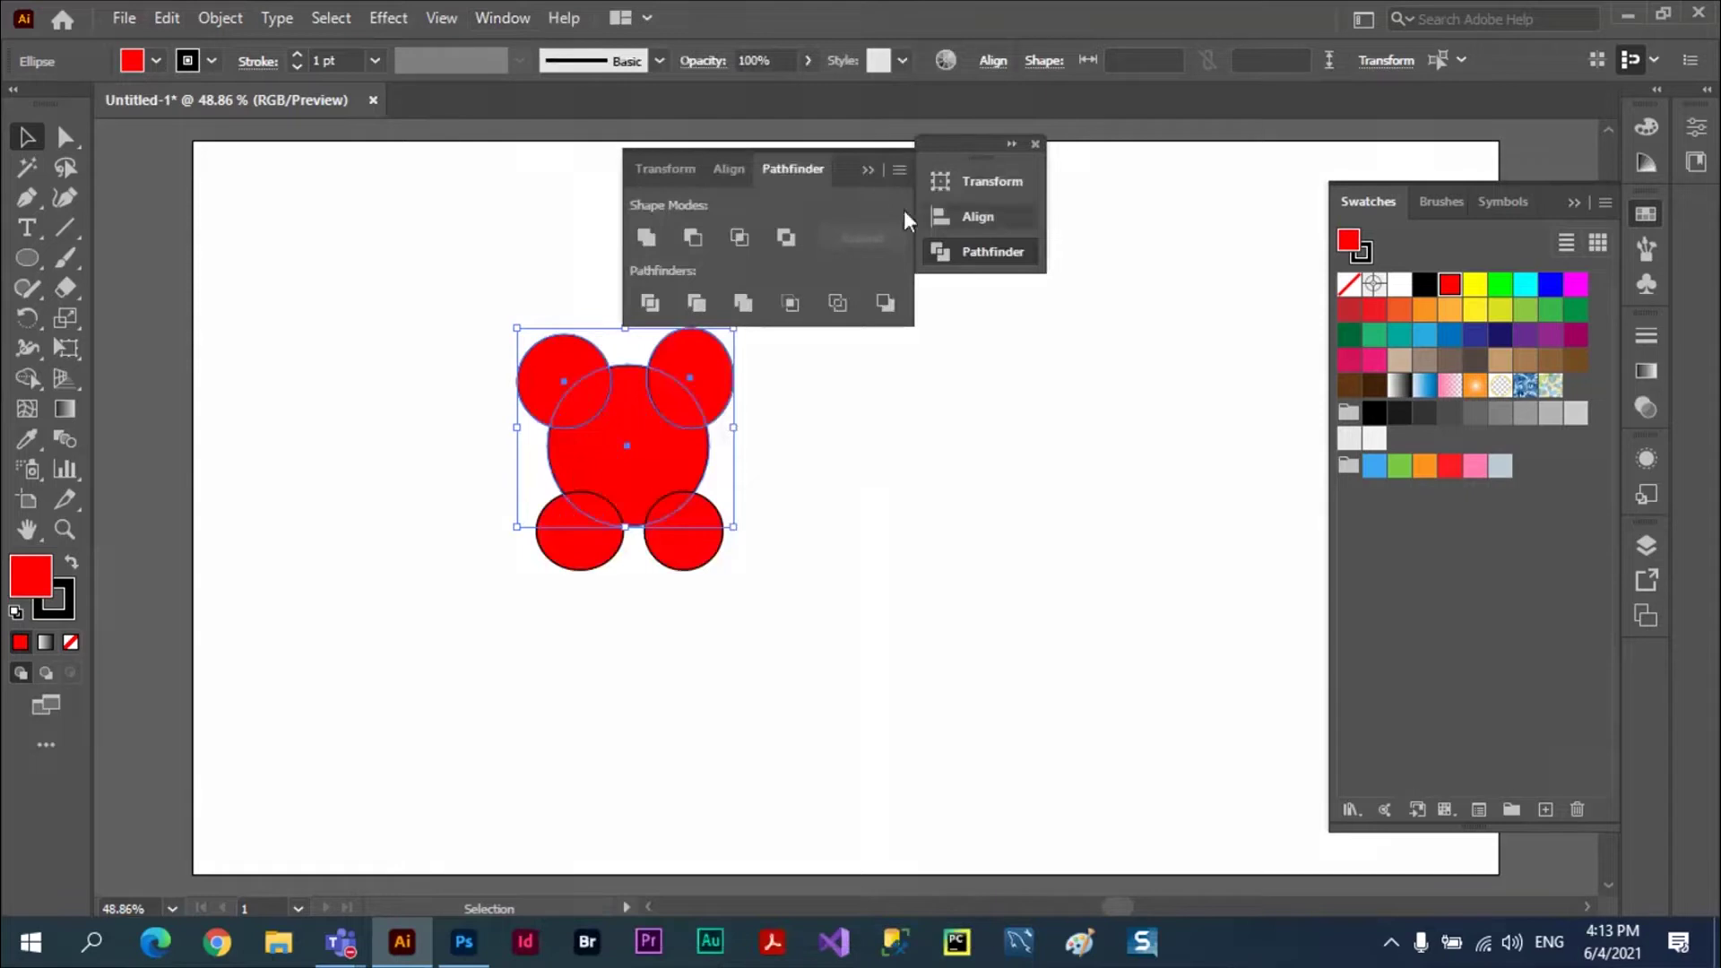
{"action": "left_click", "coordinate": [653, 237]}
{"action": "left_click", "coordinate": [439, 408]}
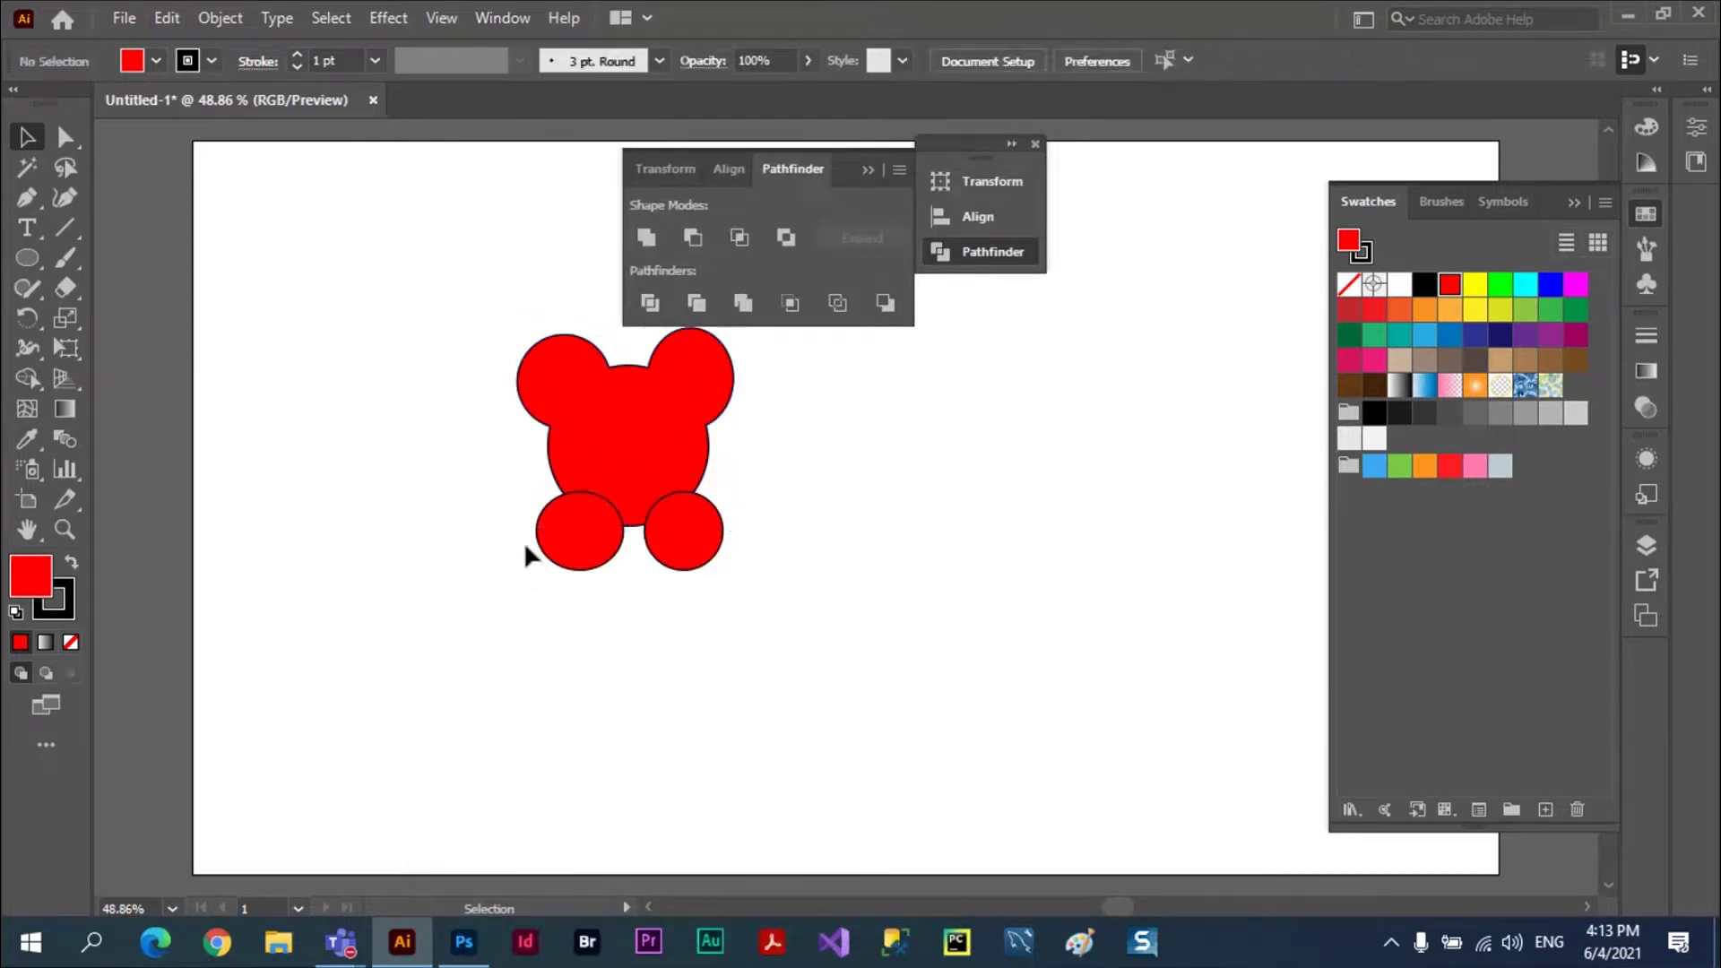
- Cut the lower circles out with Minus Front and move the bear head toward the page centre
{"action": "left_click_drag", "start_coordinate": [473, 319], "coordinate": [754, 660]}
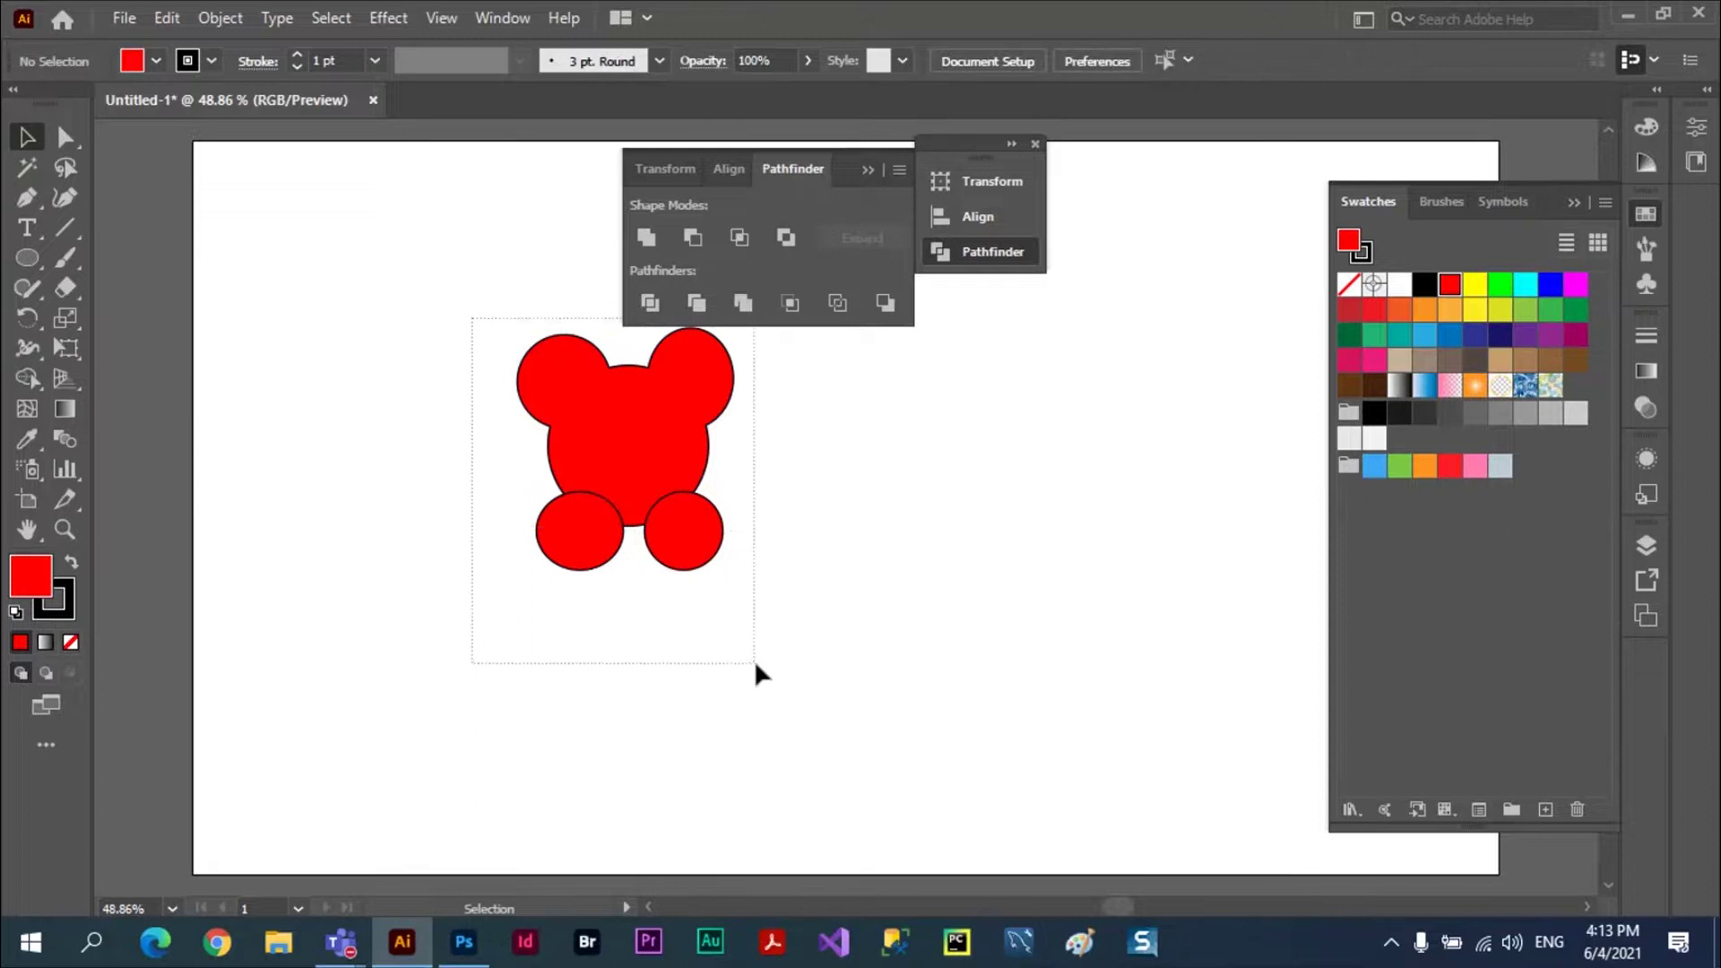
{"action": "left_click", "coordinate": [693, 237]}
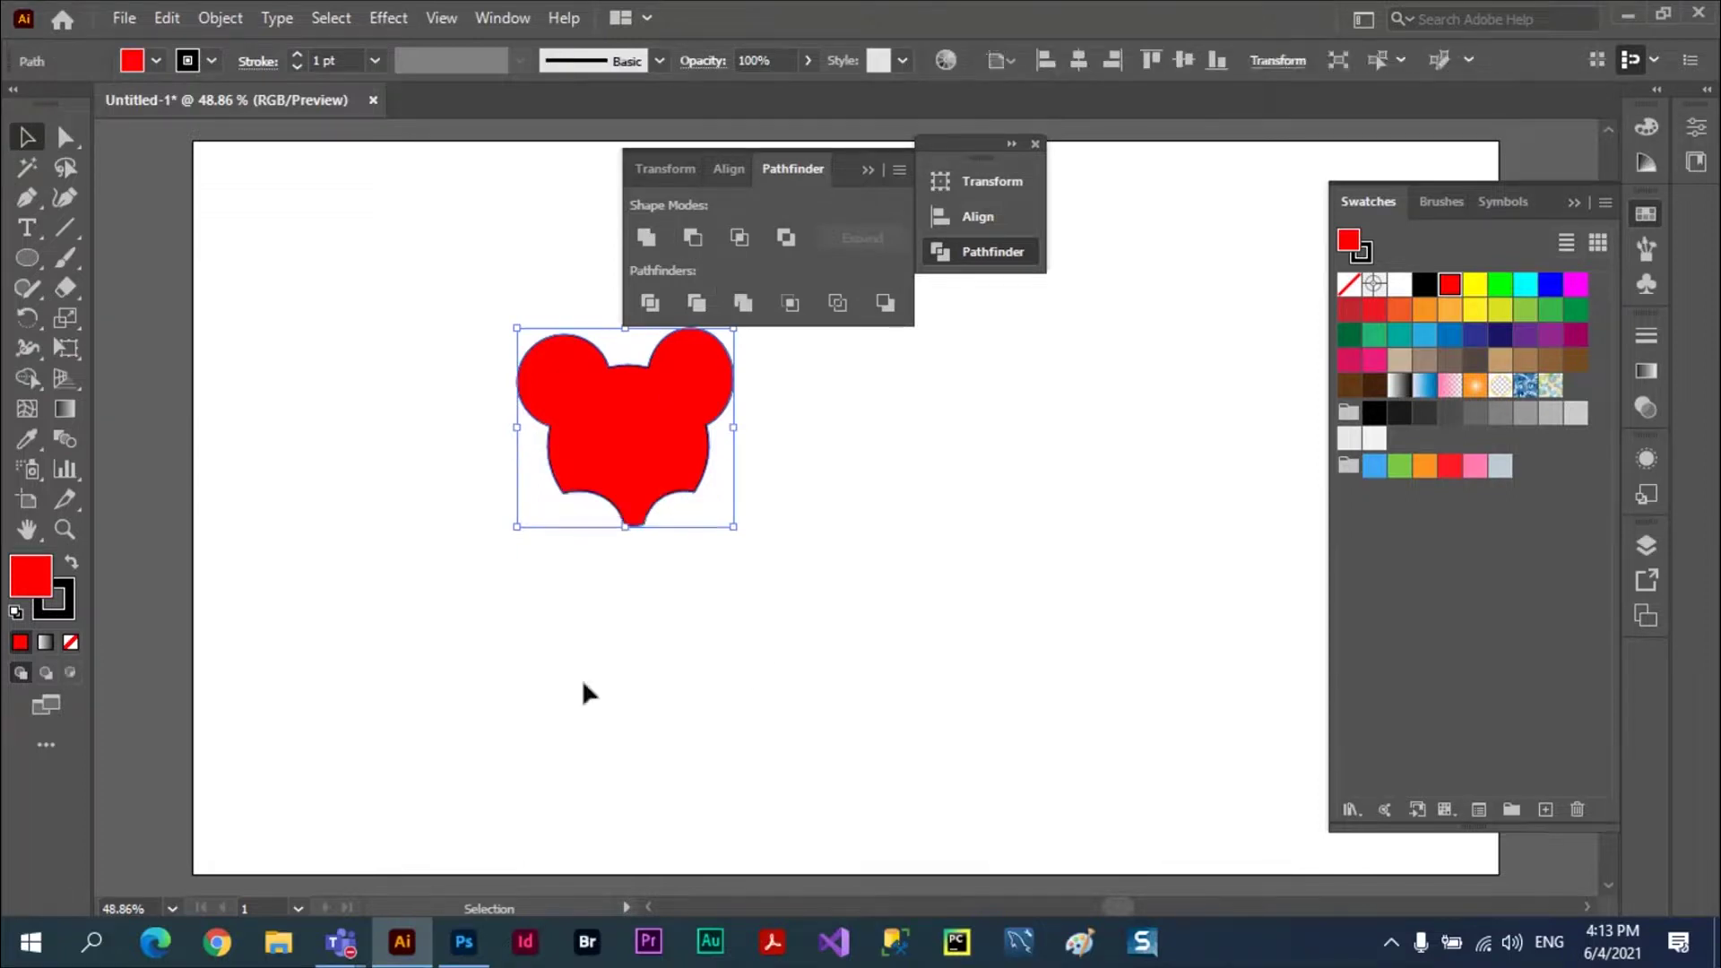
{"action": "left_click", "coordinate": [592, 668]}
{"action": "mouse_move", "coordinate": [644, 417]}
{"action": "left_mouse_down"}
{"action": "mouse_move", "coordinate": [700, 493]}
{"action": "mouse_move", "coordinate": [821, 557]}
{"action": "left_mouse_up"}
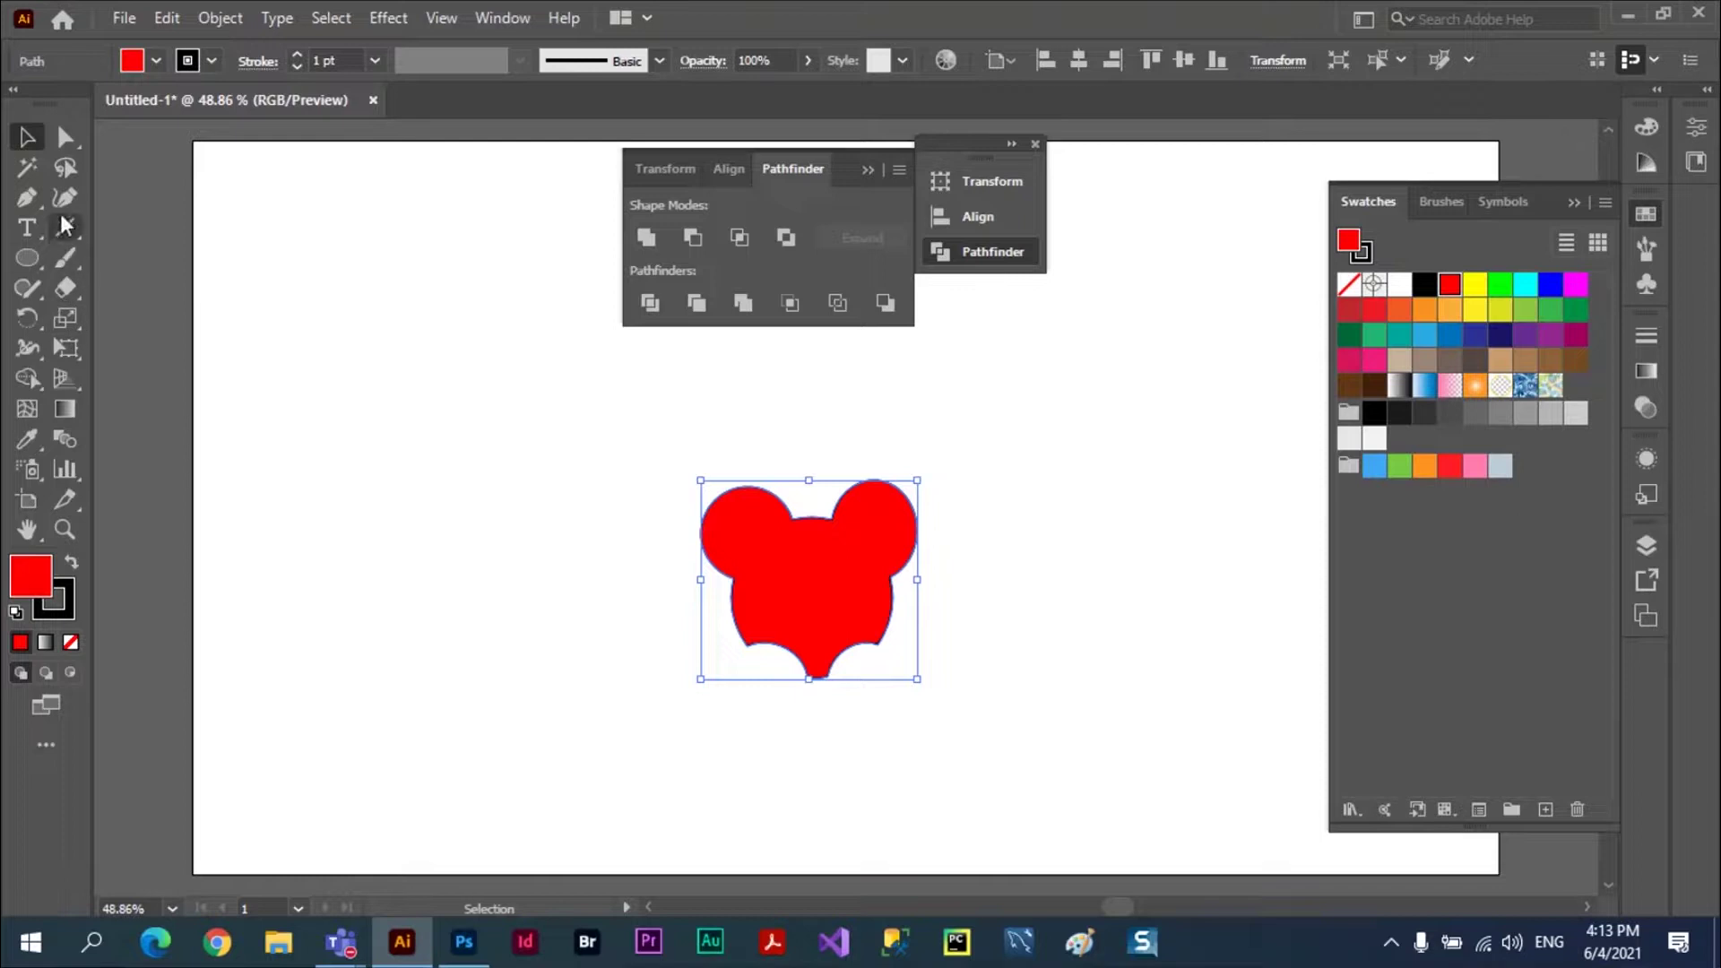
- Fill the bear head yellow and begin a crescent-shaped pen path to its left
{"action": "left_click", "coordinate": [1474, 285]}
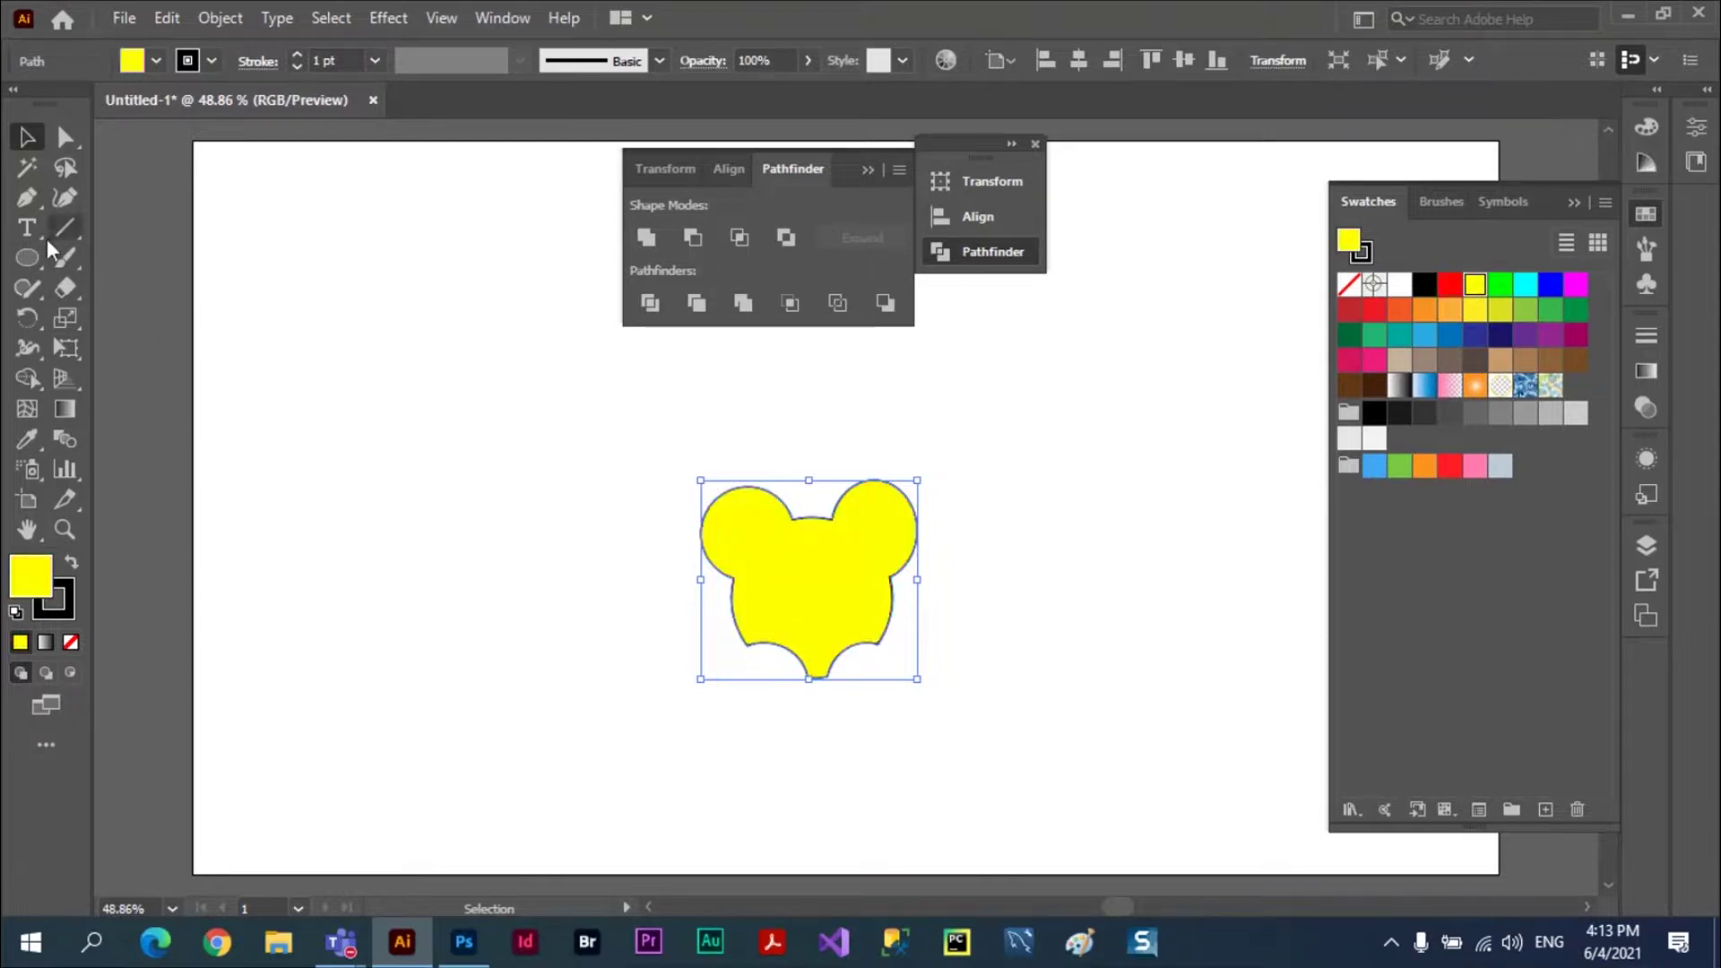
{"action": "left_click", "coordinate": [29, 196]}
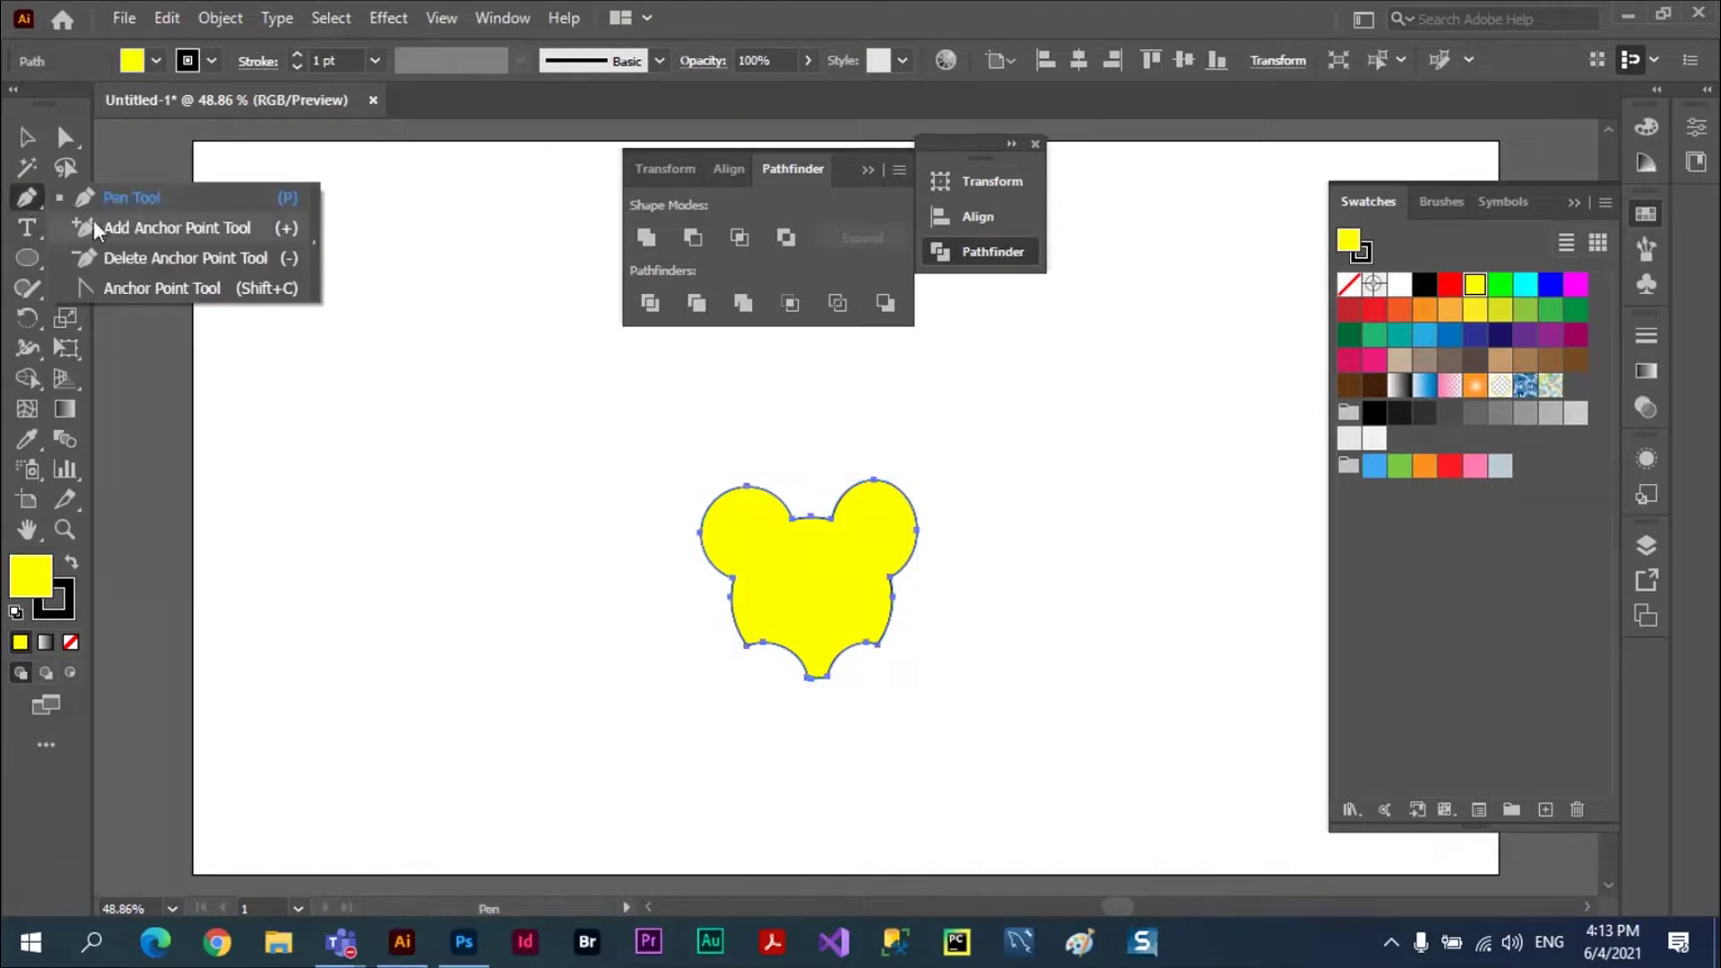
{"action": "left_click", "coordinate": [120, 206]}
{"action": "left_click", "coordinate": [615, 473], "text": "ctrl"}
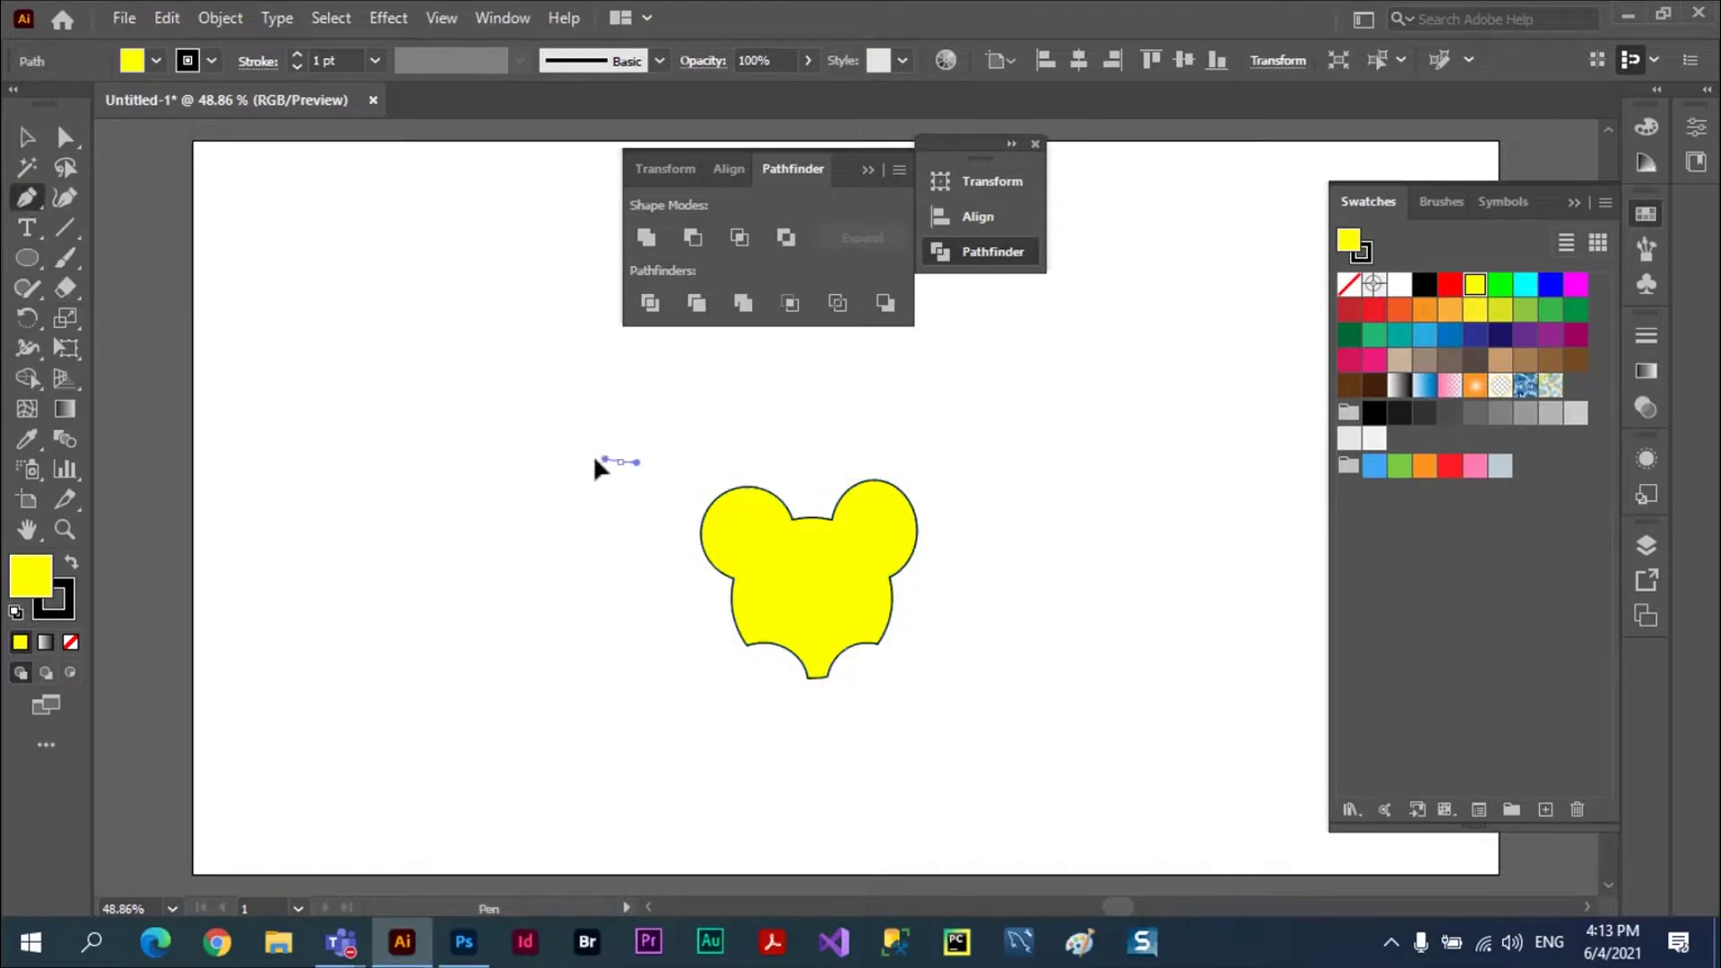
{"action": "left_click_drag", "start_coordinate": [620, 461], "coordinate": [552, 458]}
{"action": "left_click_drag", "start_coordinate": [479, 571], "coordinate": [466, 643]}
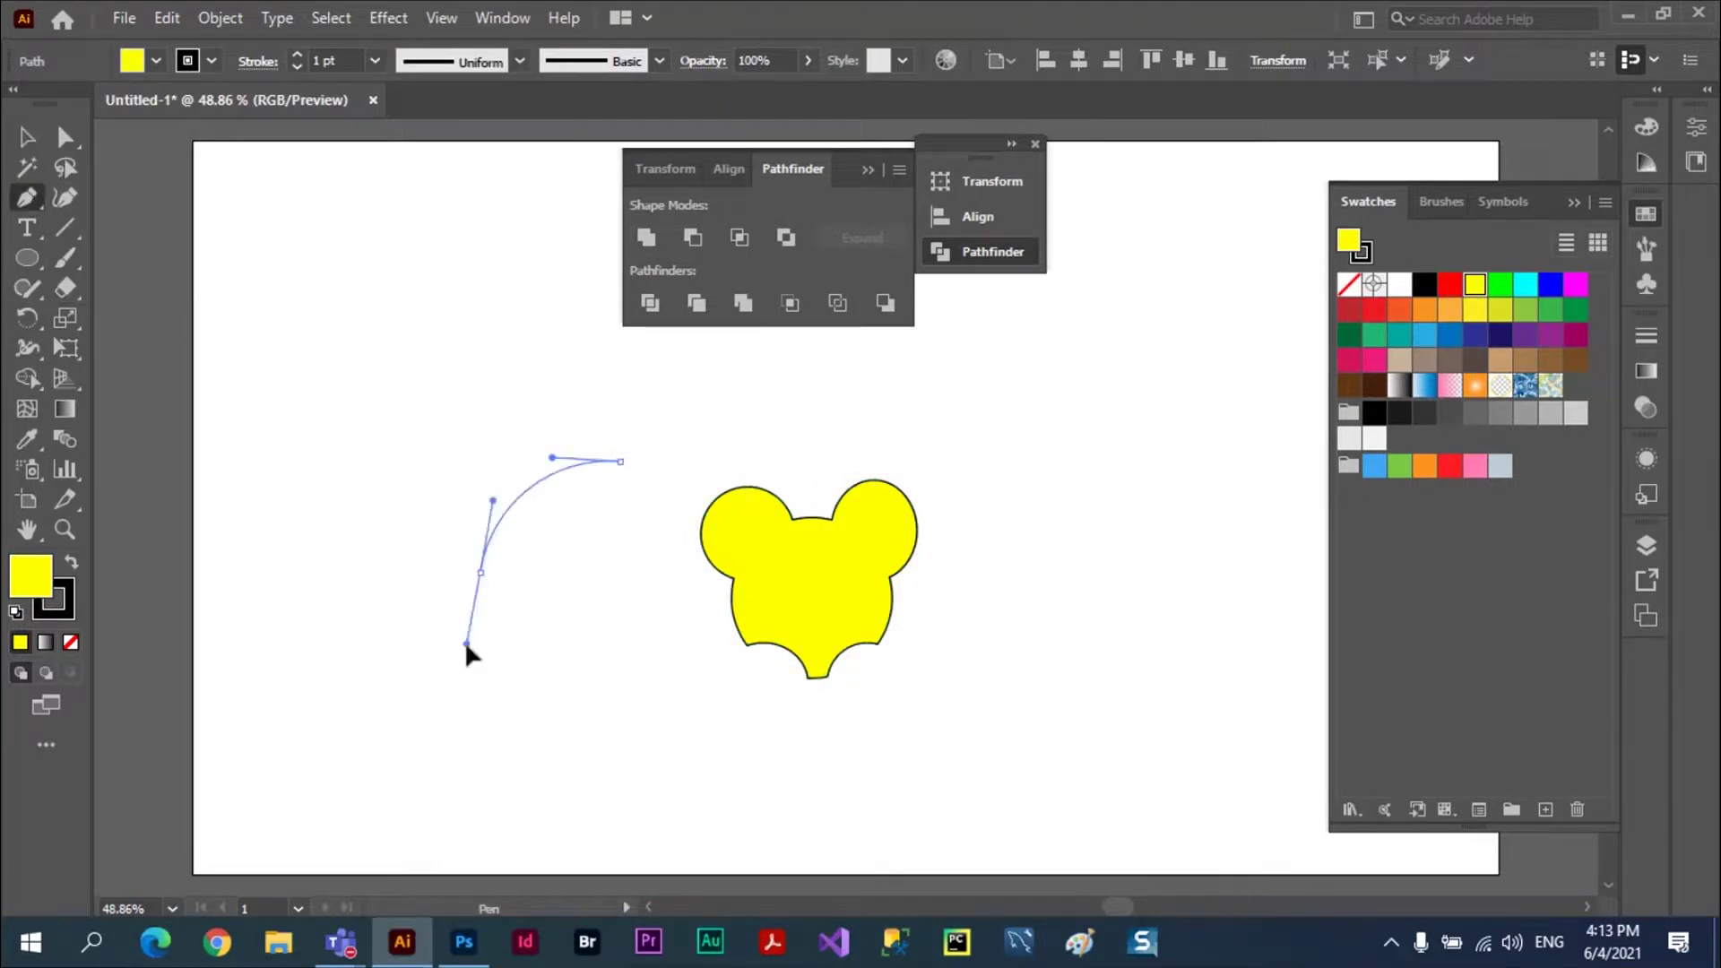
{"action": "left_click", "coordinate": [481, 571]}
- Add zig-zag anchor points along the crescent's edge and close the leaf path
{"action": "left_click", "coordinate": [502, 545]}
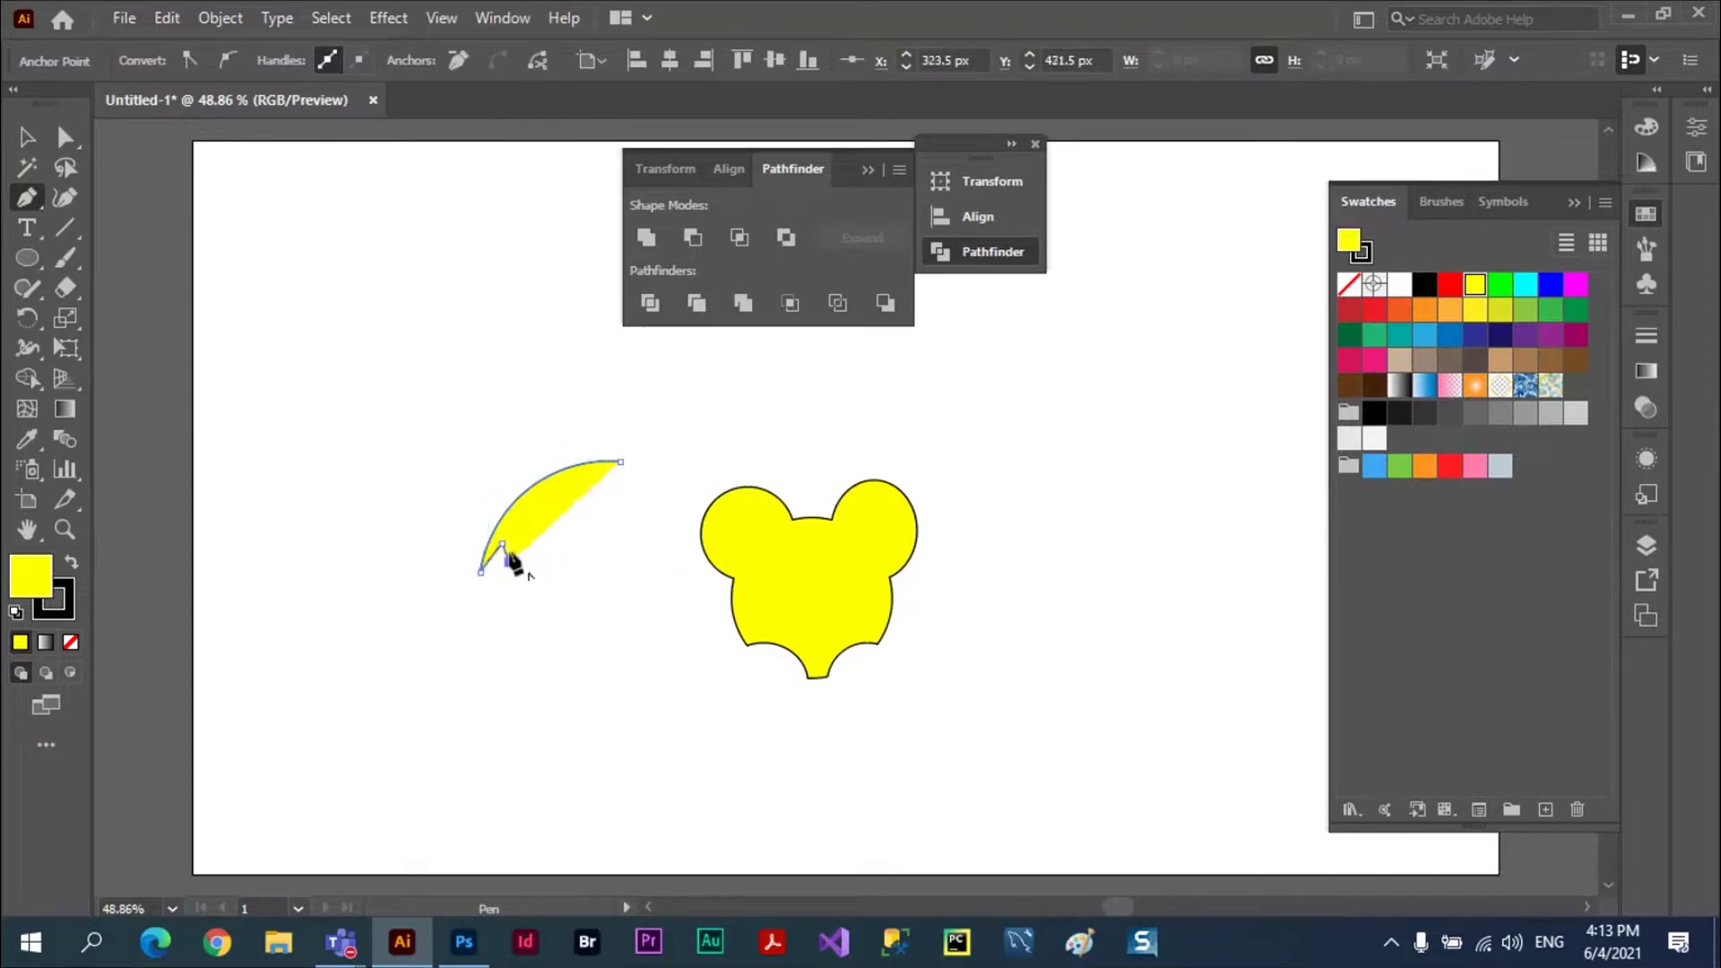
{"action": "left_click", "coordinate": [524, 554]}
{"action": "left_click", "coordinate": [541, 507]}
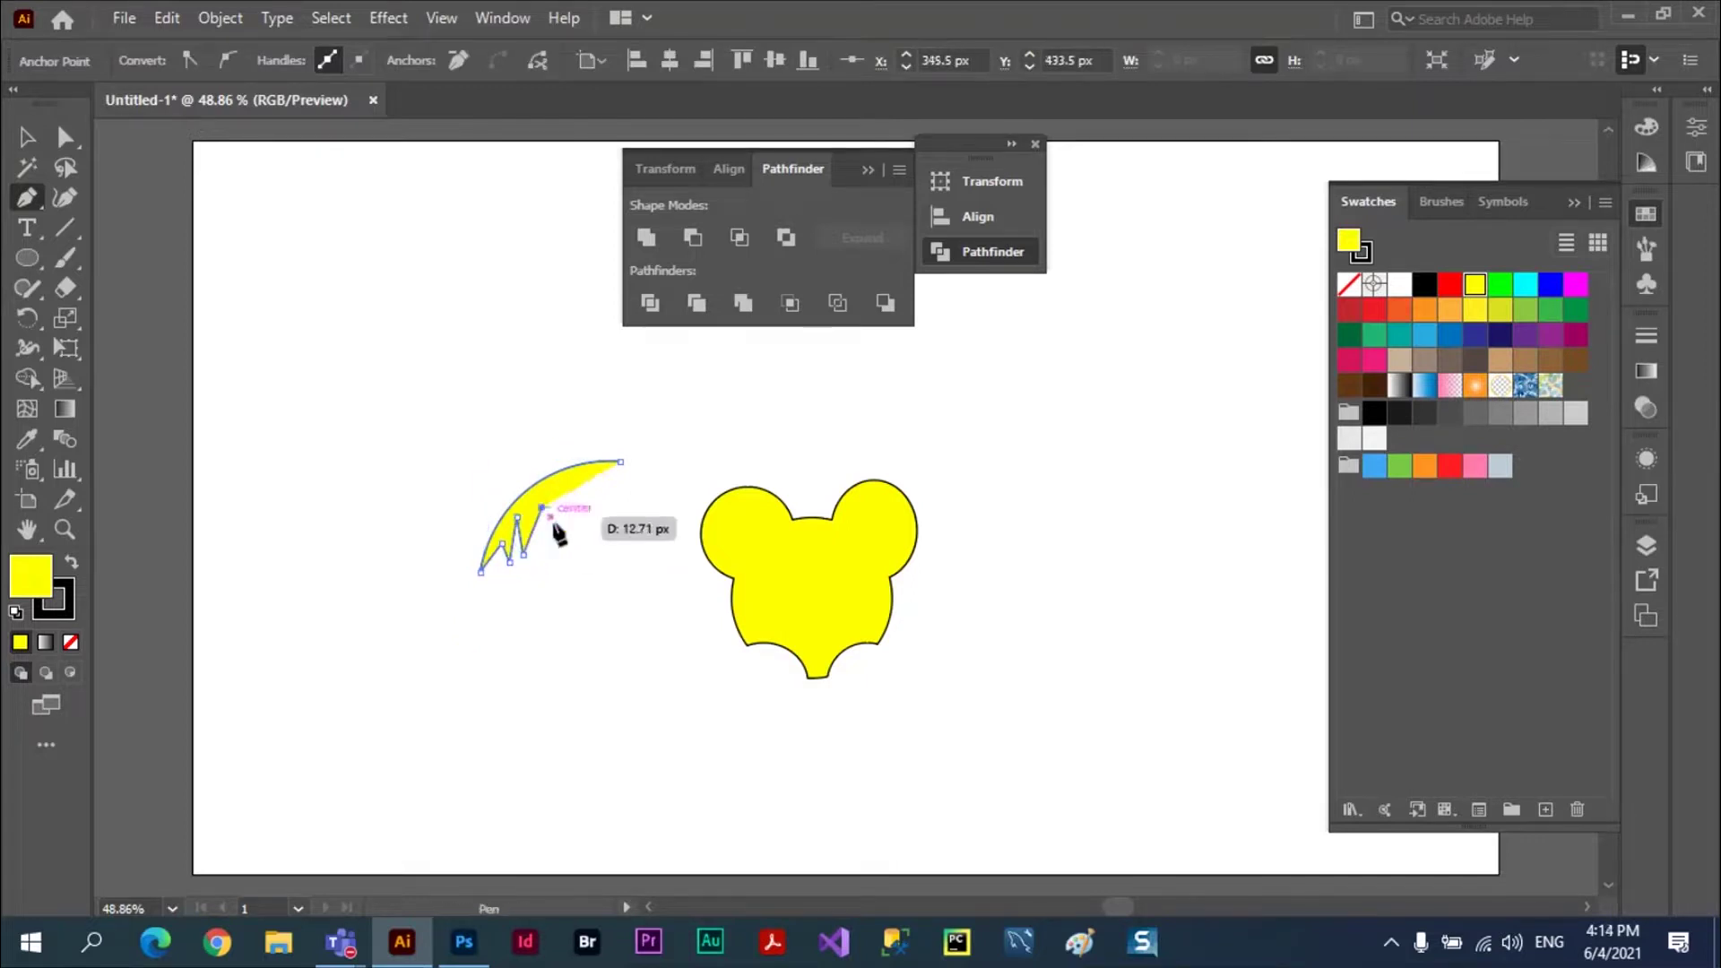
{"action": "left_click", "coordinate": [556, 541]}
{"action": "left_click", "coordinate": [574, 485]}
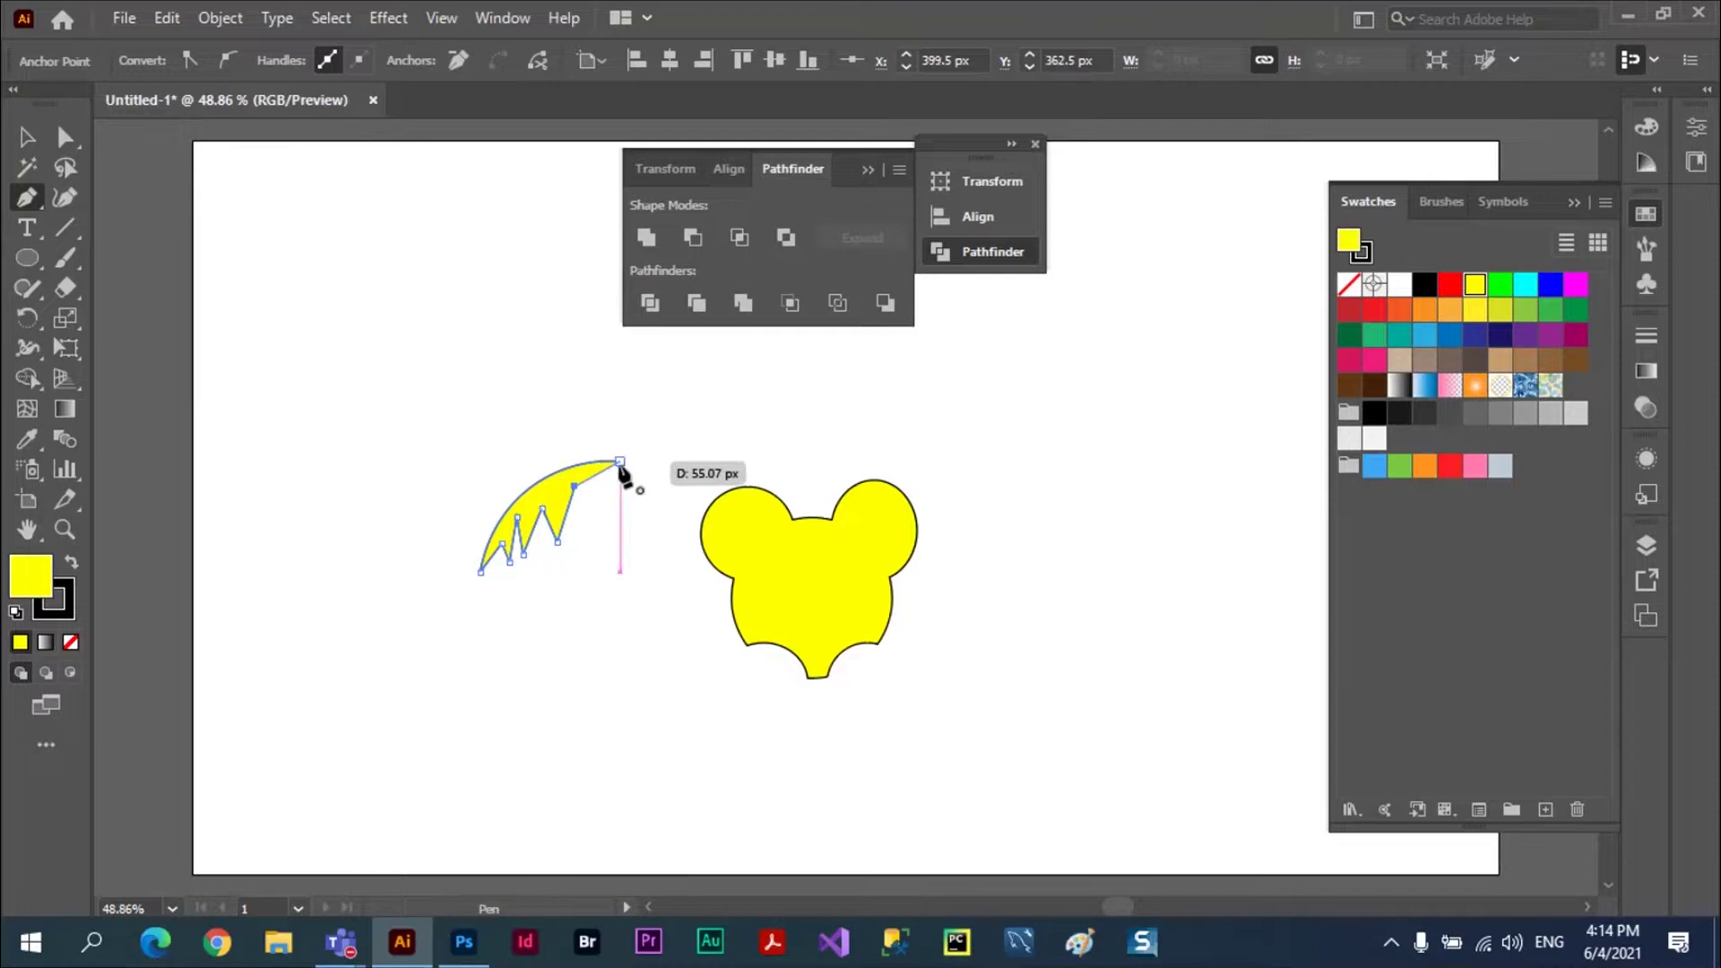
{"action": "left_click", "coordinate": [621, 463]}
- Fill the leaf dark green and move it onto the yellow shape
{"action": "left_click", "coordinate": [27, 137]}
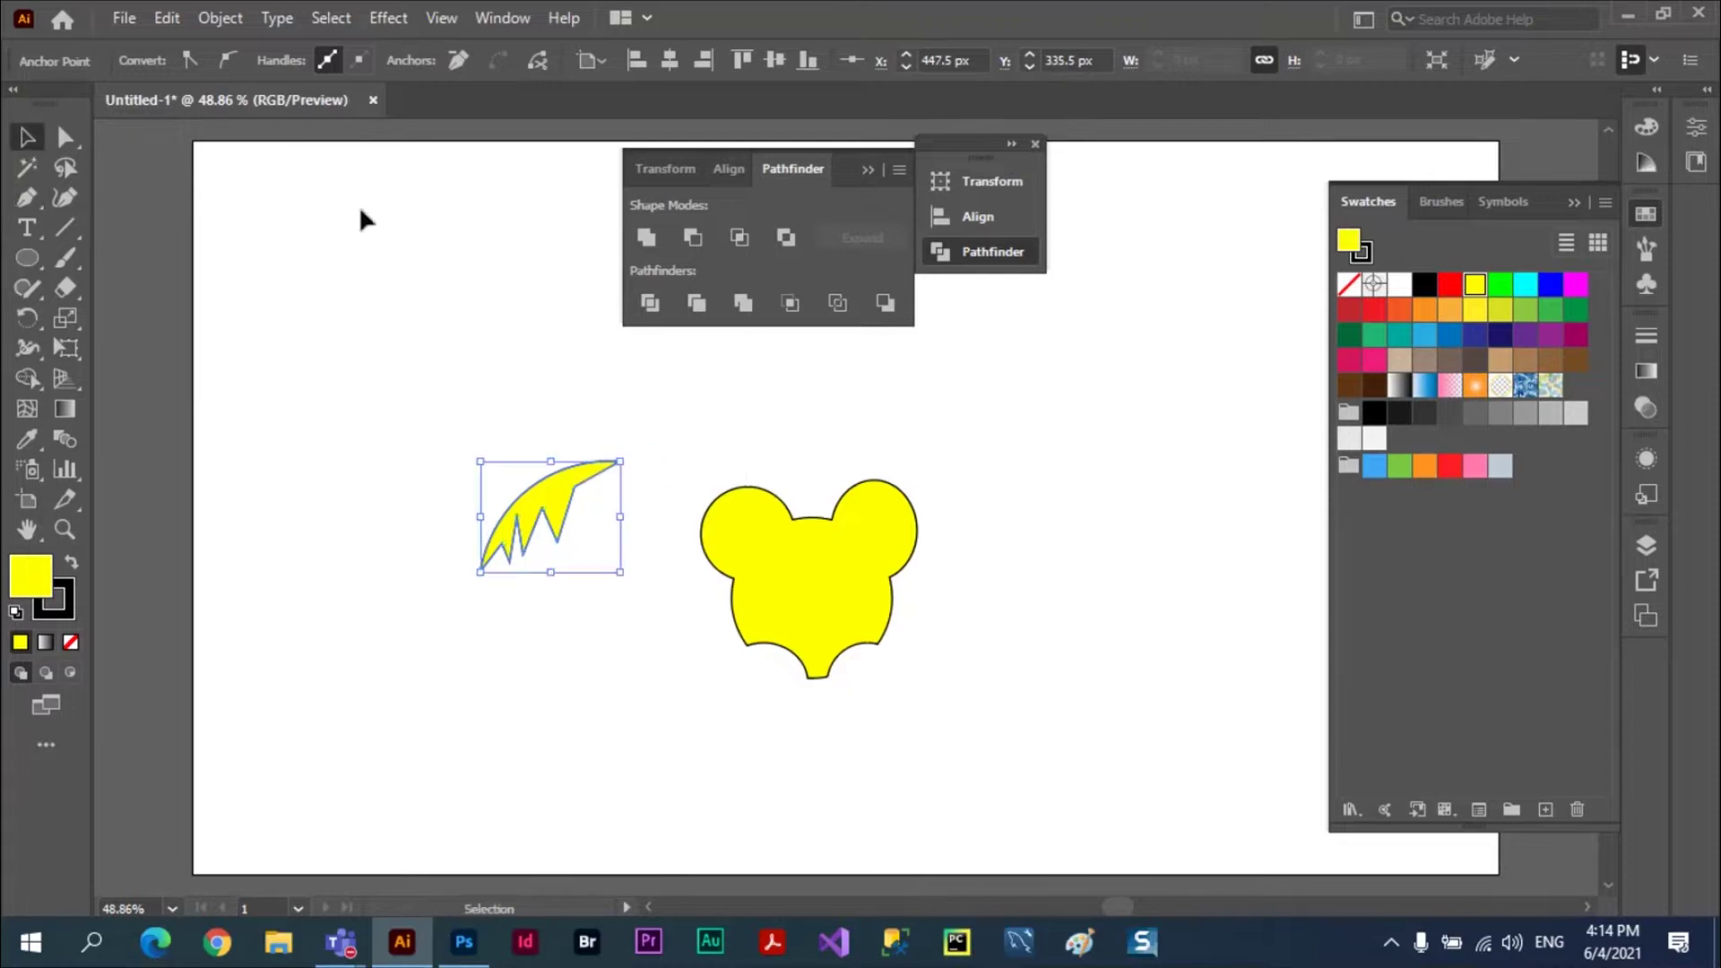
{"action": "left_click", "coordinate": [1350, 334]}
{"action": "mouse_move", "coordinate": [571, 492]}
{"action": "left_mouse_down"}
{"action": "mouse_move", "coordinate": [708, 557]}
{"action": "mouse_move", "coordinate": [701, 599]}
{"action": "mouse_move", "coordinate": [996, 616]}
{"action": "mouse_move", "coordinate": [1073, 654]}
{"action": "mouse_move", "coordinate": [1170, 654]}
{"action": "mouse_move", "coordinate": [927, 615]}
{"action": "left_mouse_up"}
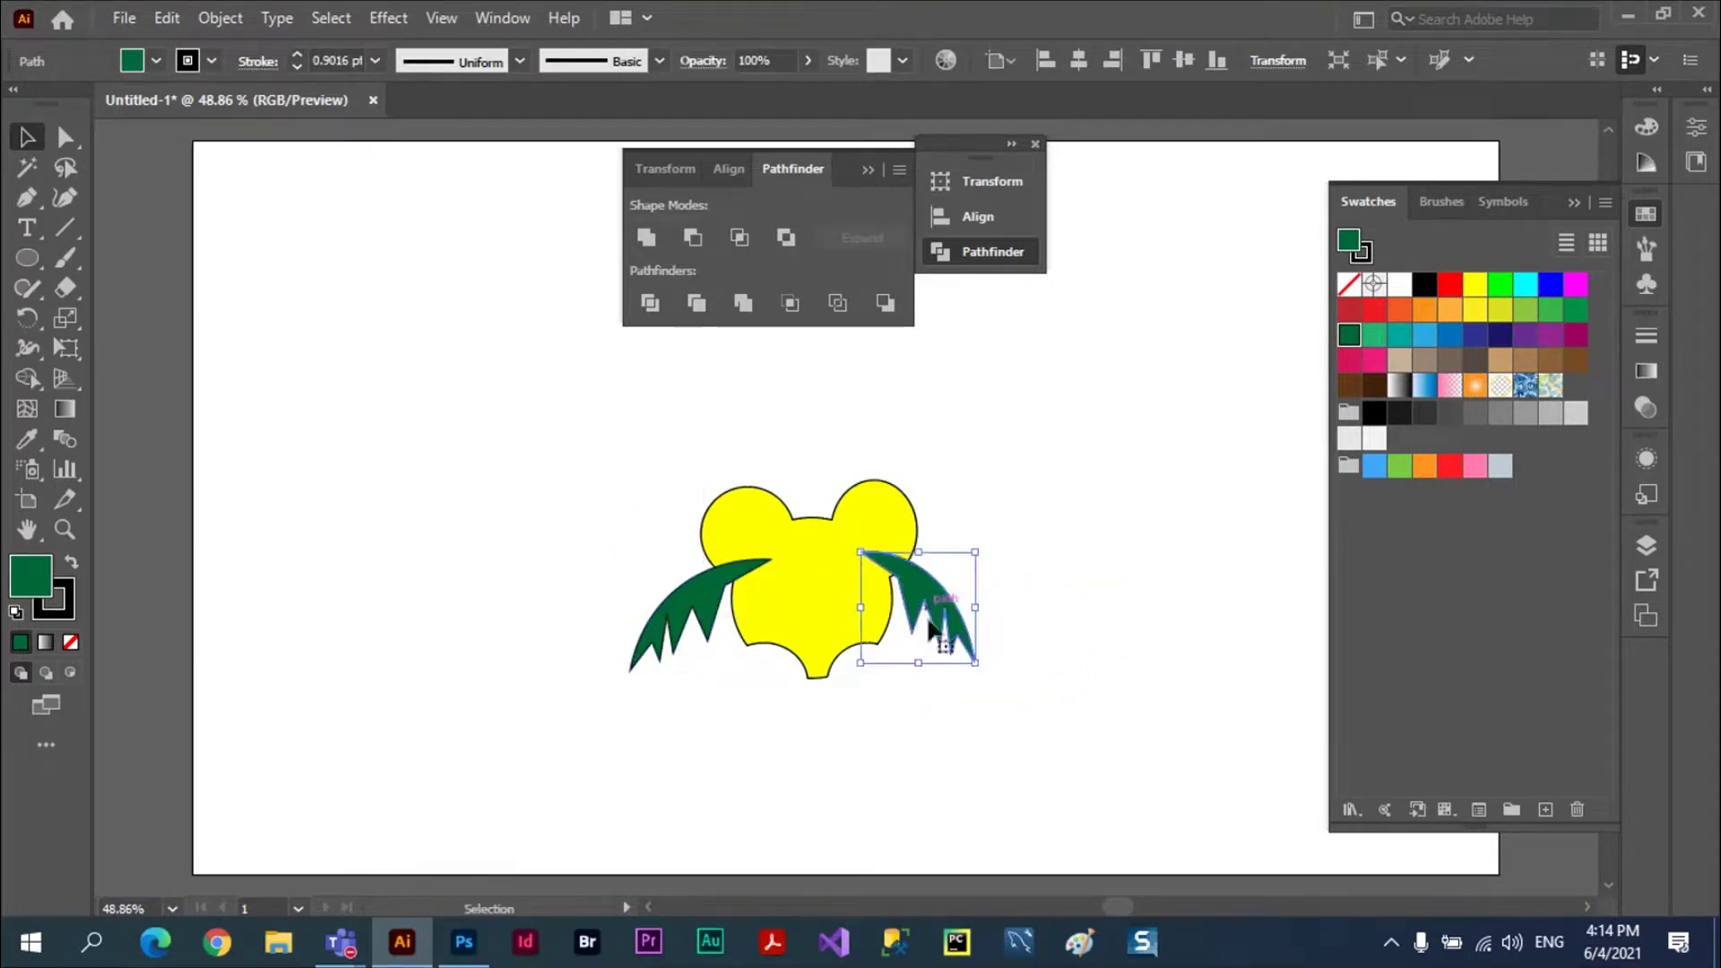
- Nudge both leaves snugly against the bear head's lower sides, then set red as the fill
{"action": "left_click_drag", "start_coordinate": [755, 566], "coordinate": [771, 566]}
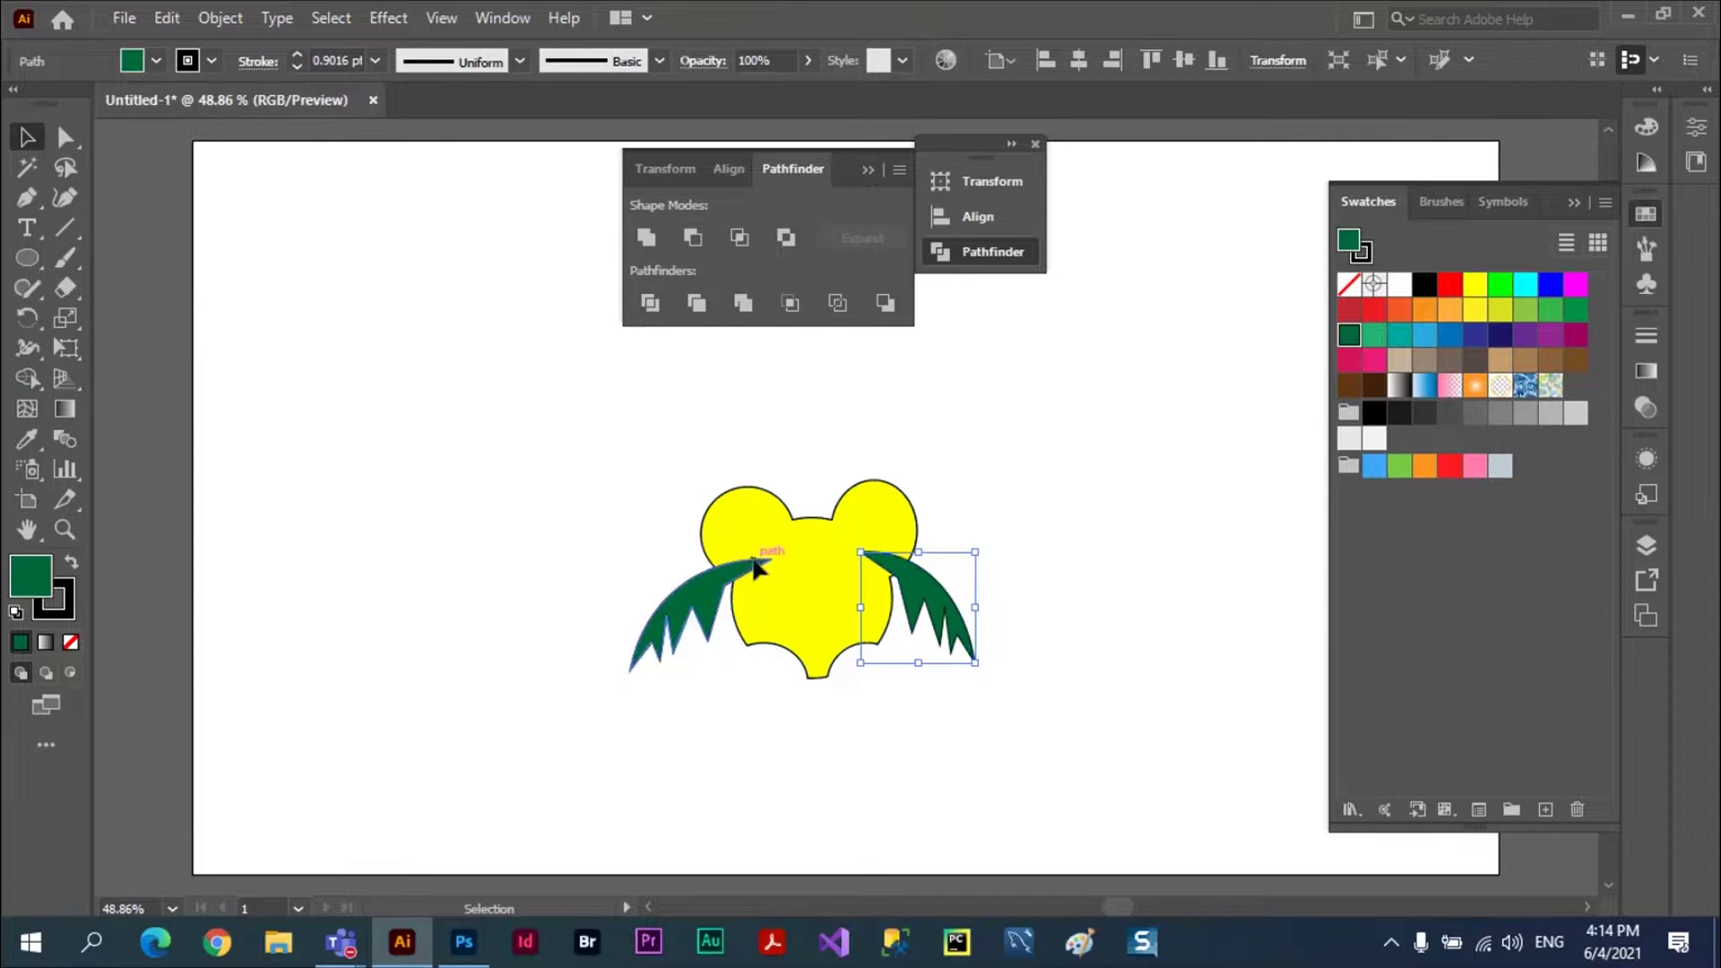
{"action": "left_click_drag", "start_coordinate": [911, 578], "coordinate": [902, 587]}
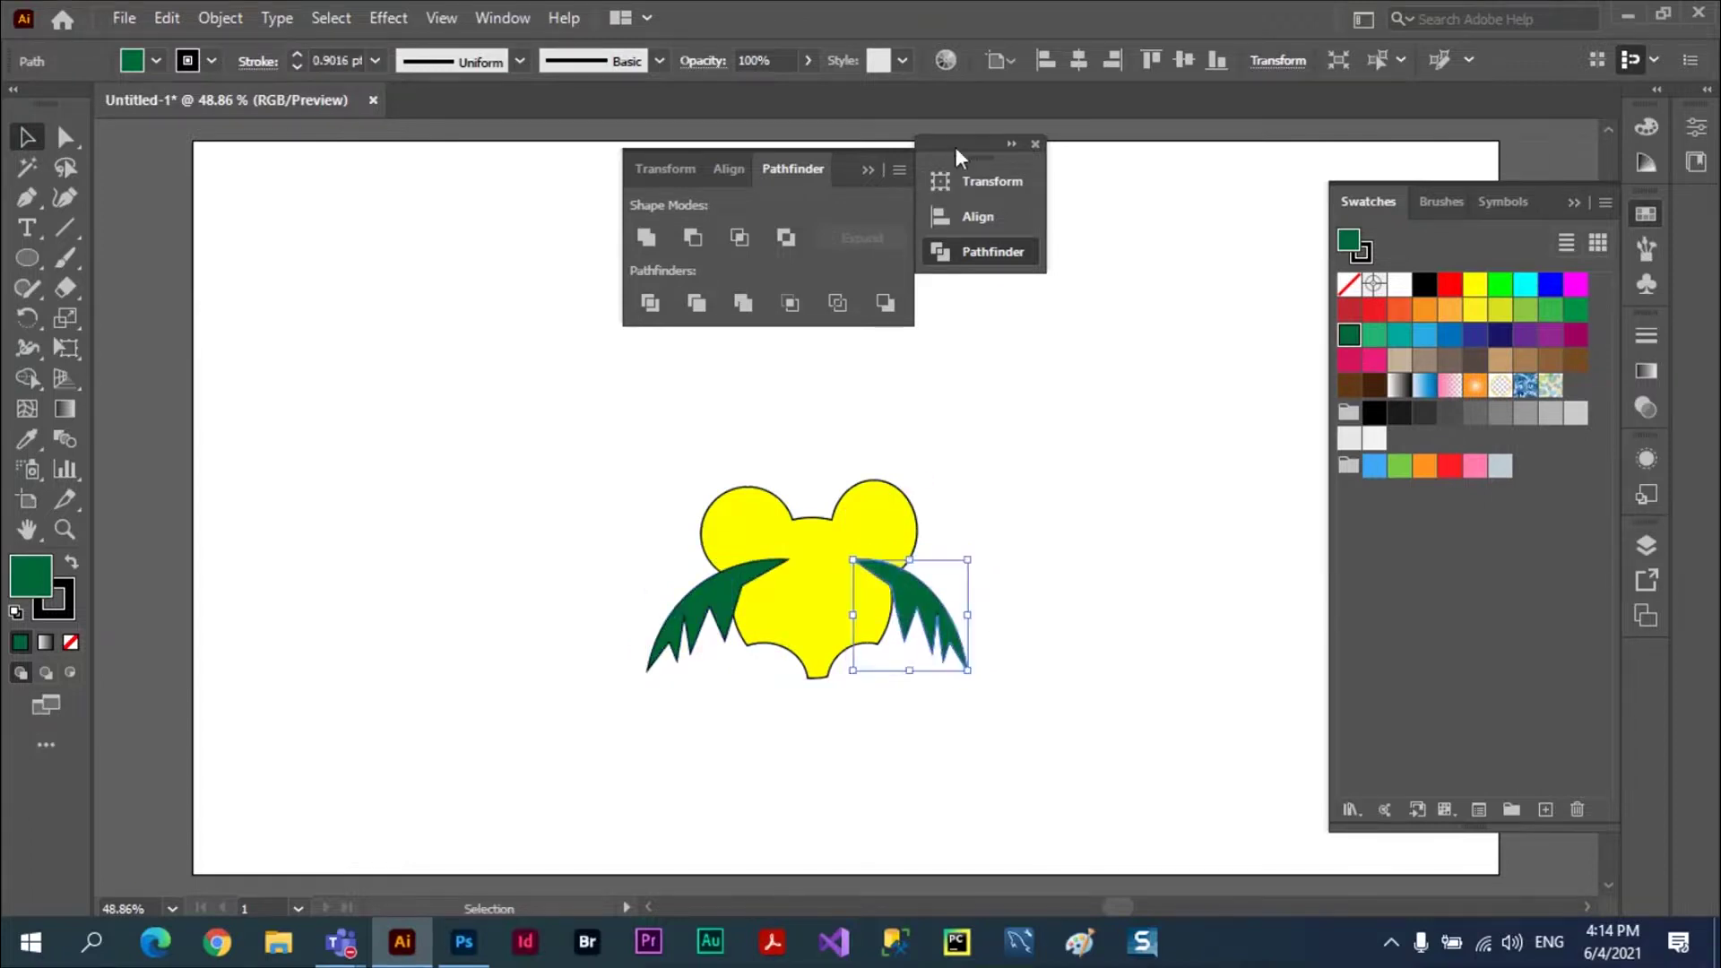
{"action": "left_click", "coordinate": [1036, 144]}
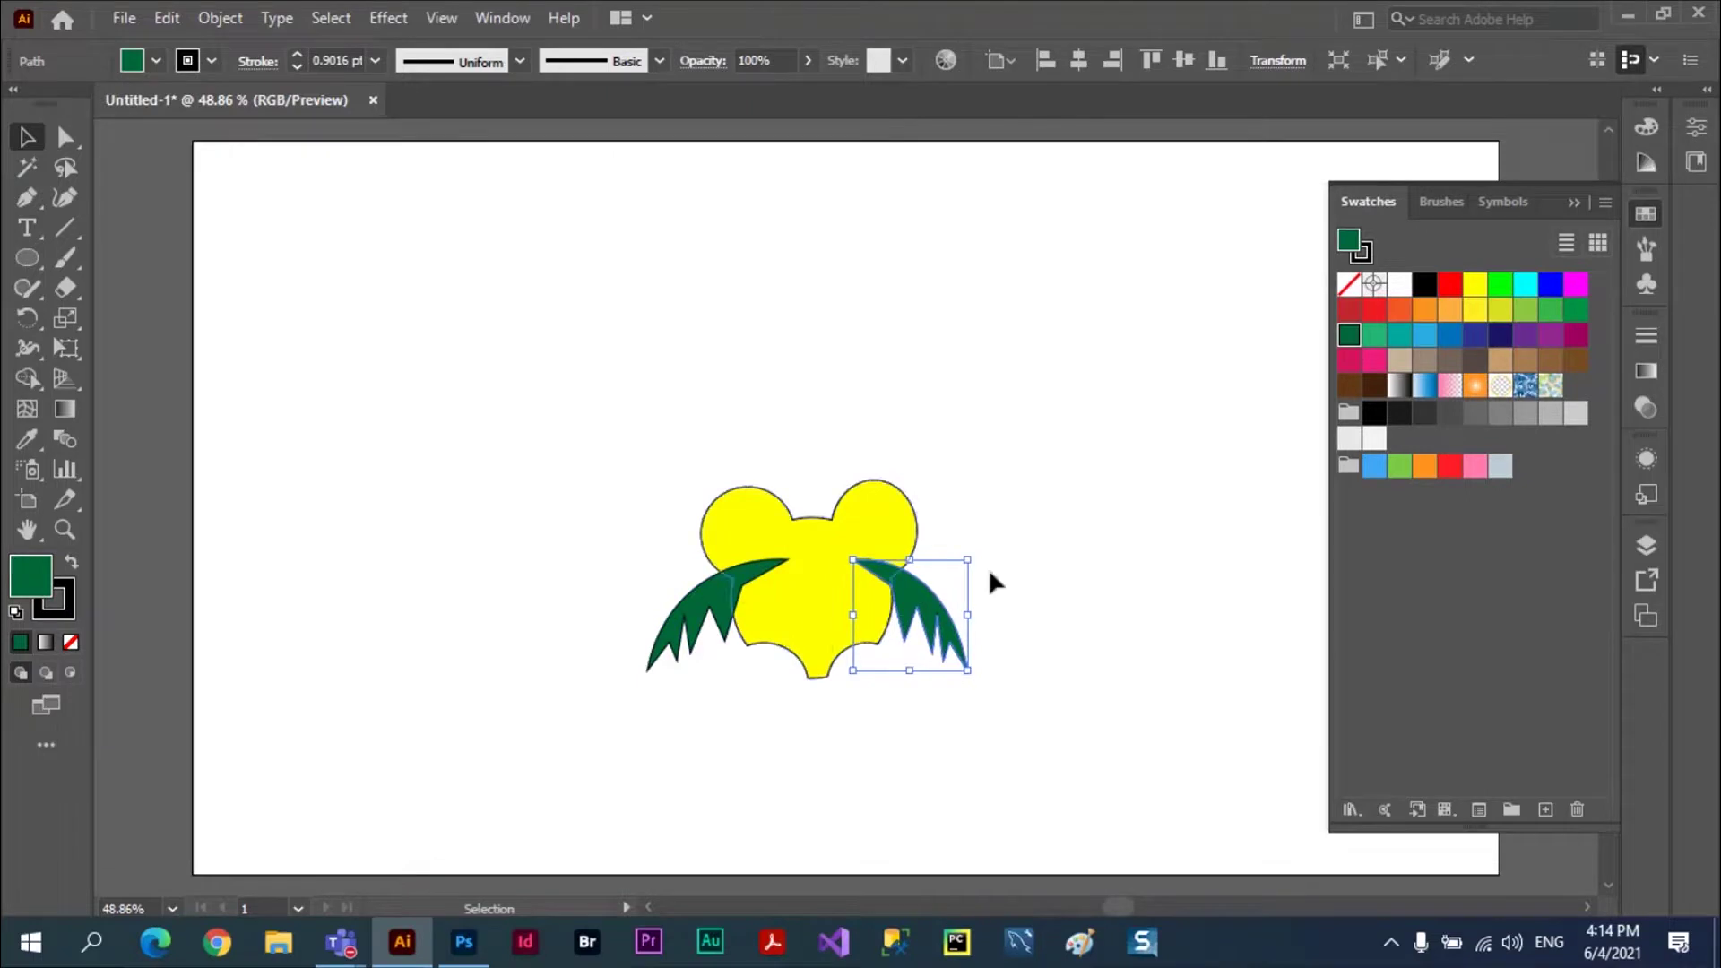
{"action": "left_click", "coordinate": [1112, 432]}
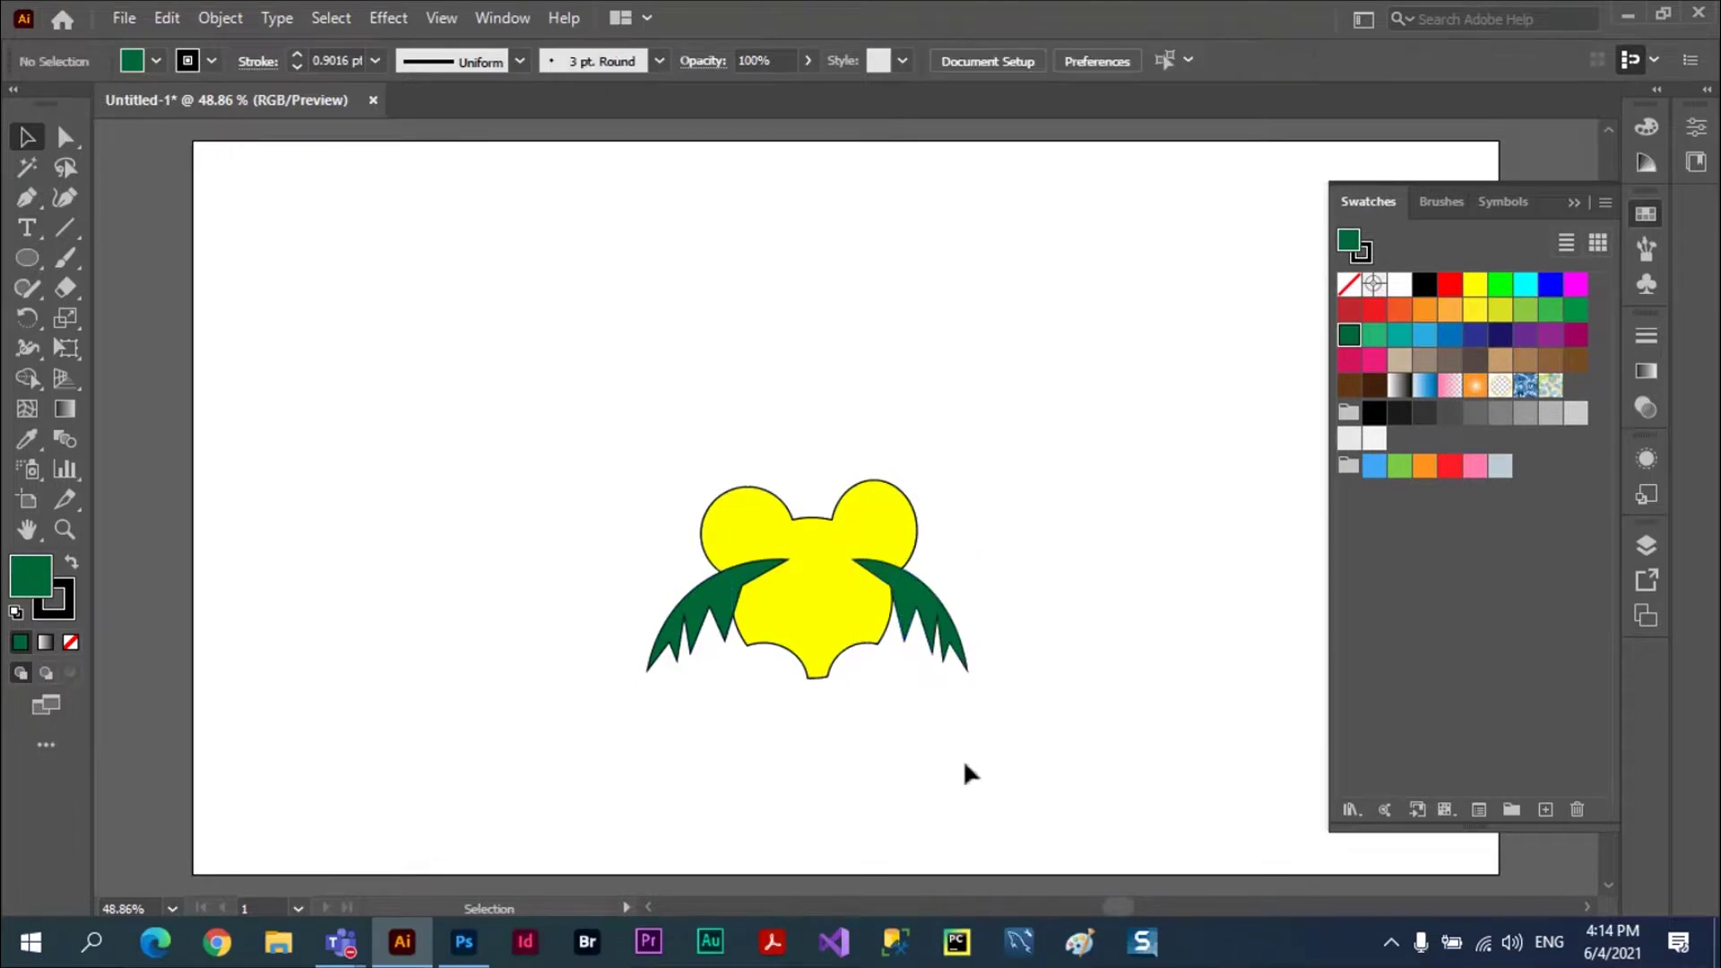
{"action": "left_click_drag", "start_coordinate": [925, 596], "coordinate": [901, 595]}
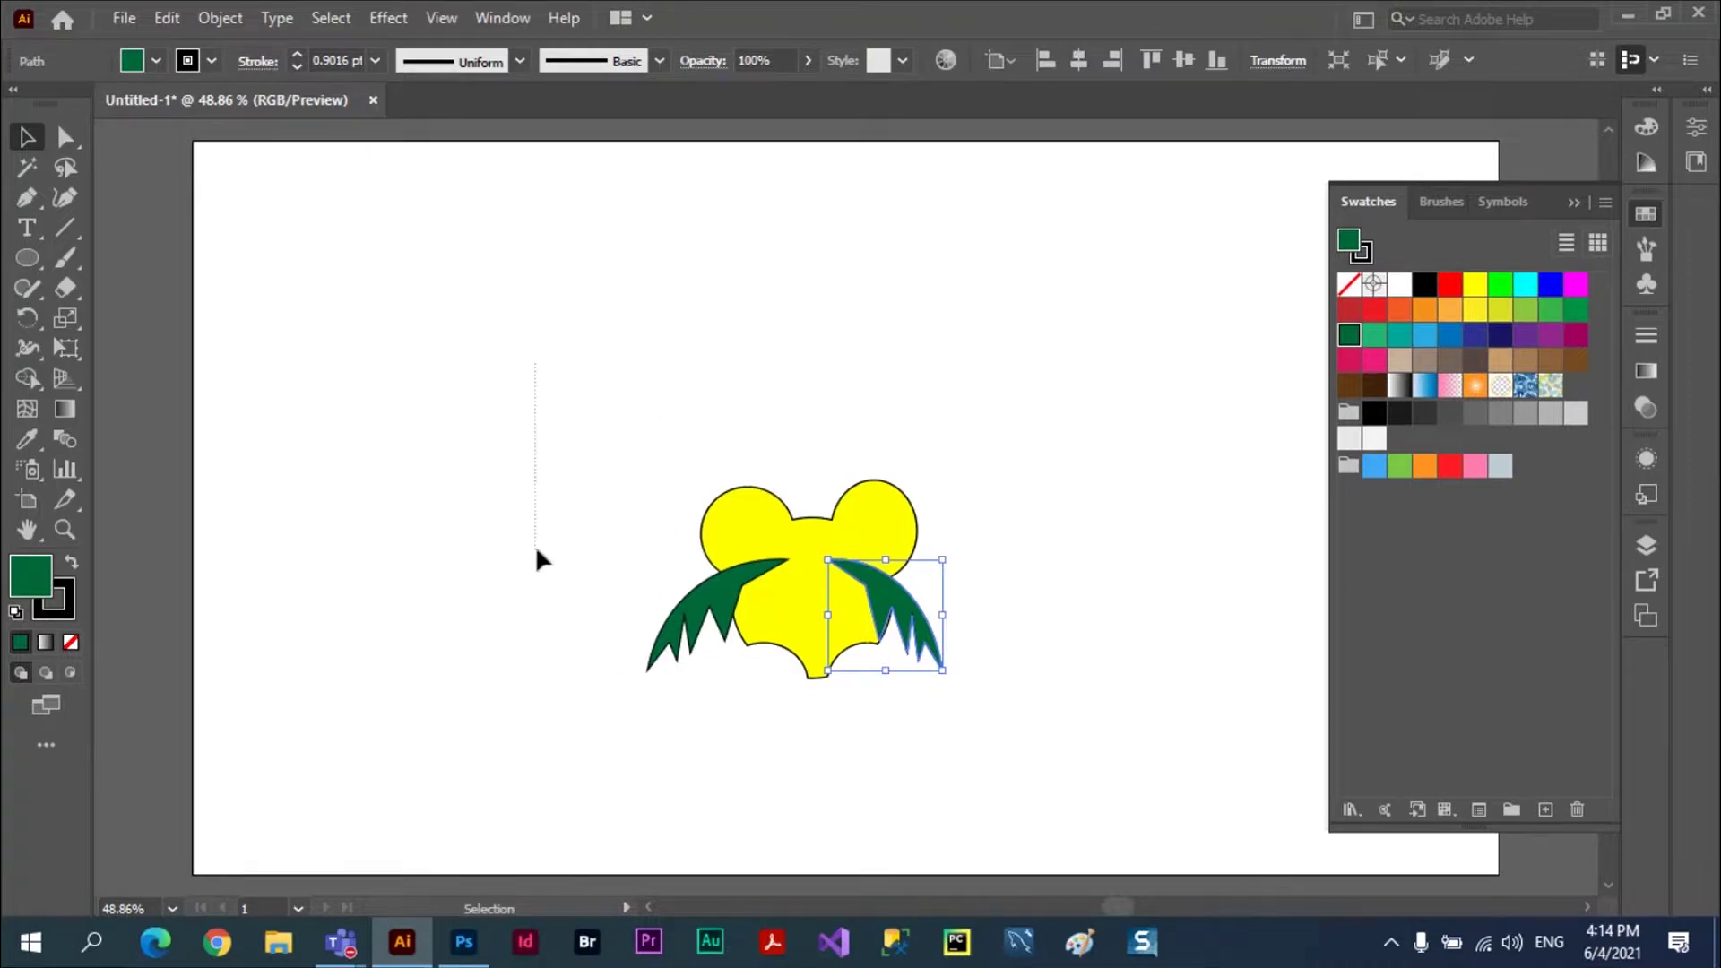
{"action": "left_click_drag", "start_coordinate": [665, 685], "coordinate": [536, 545]}
{"action": "left_click", "coordinate": [1375, 309]}
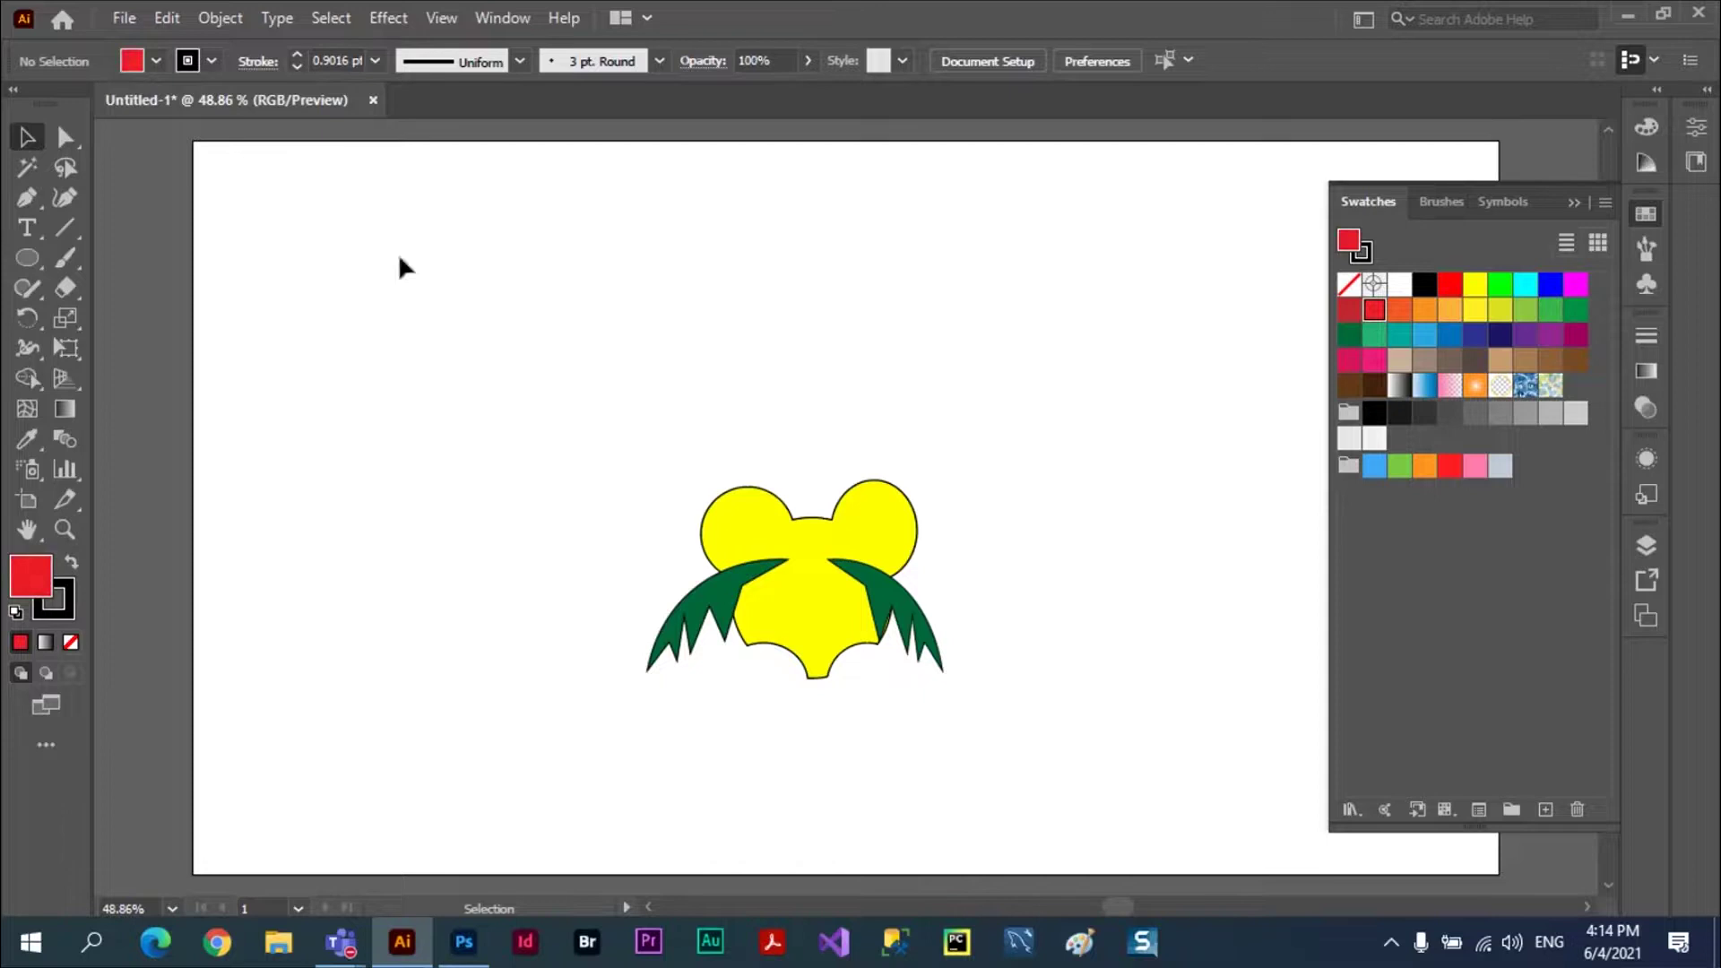
- Draw a small red oval and a larger red circle at the top left
{"action": "left_click", "coordinate": [27, 257]}
{"action": "left_click_drag", "start_coordinate": [302, 261], "coordinate": [399, 368]}
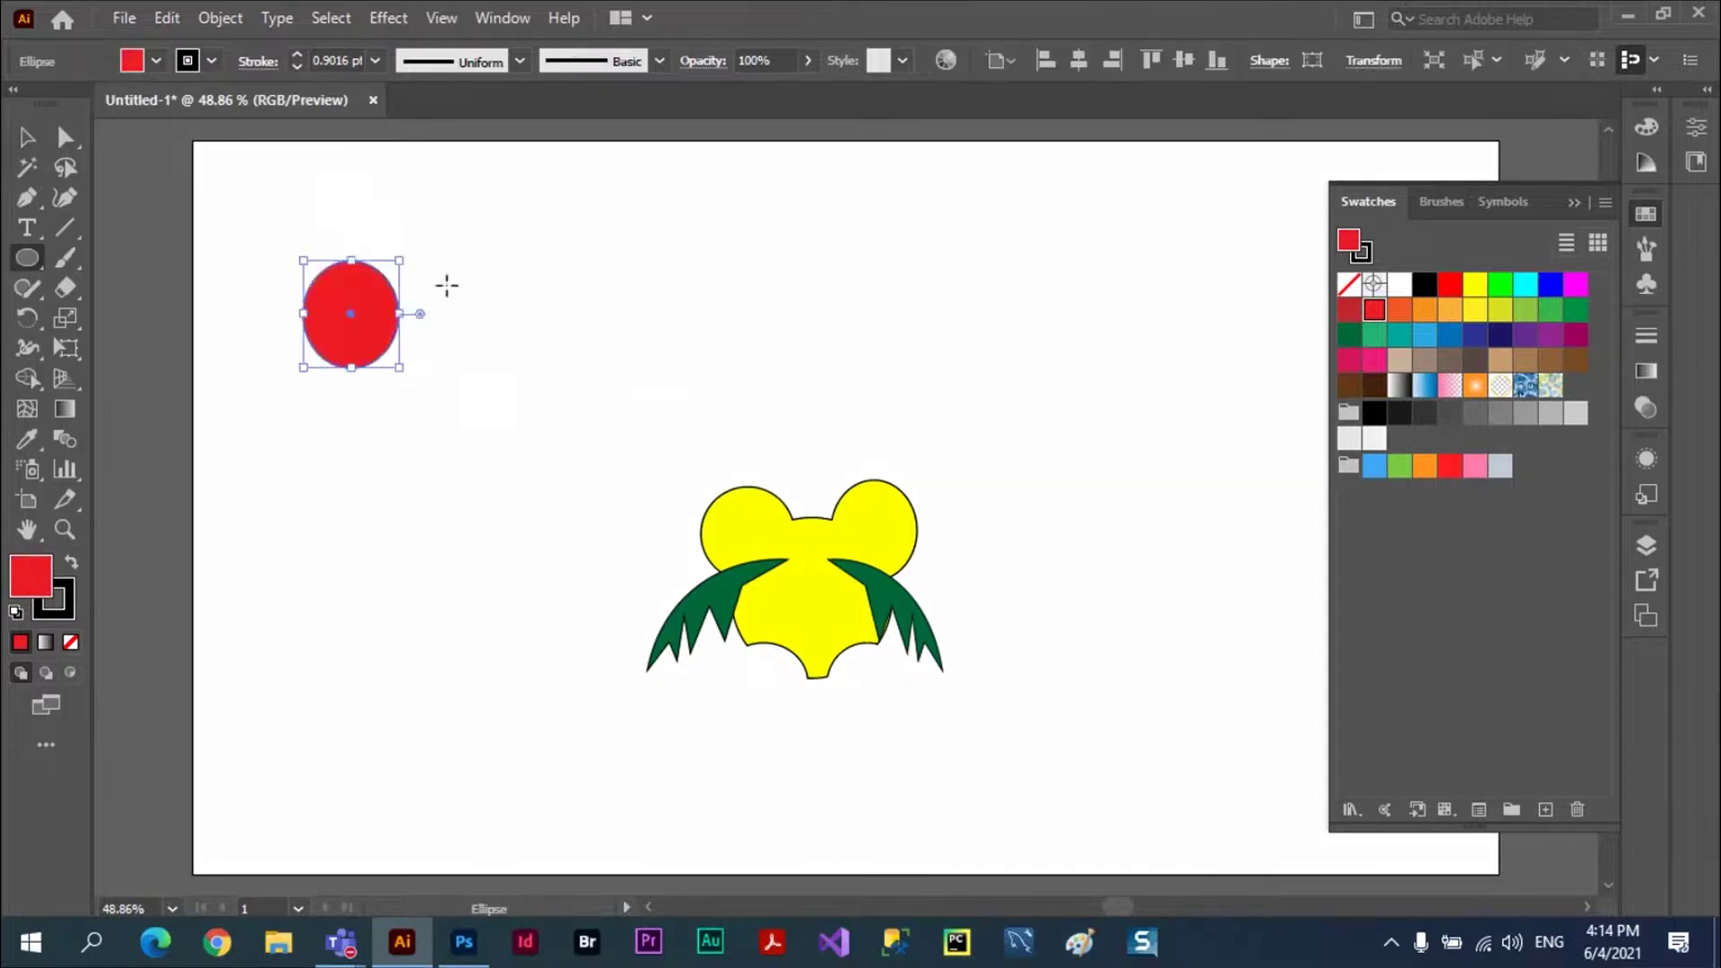
{"action": "left_click_drag", "start_coordinate": [437, 244], "coordinate": [586, 393]}
{"action": "left_click", "coordinate": [26, 137]}
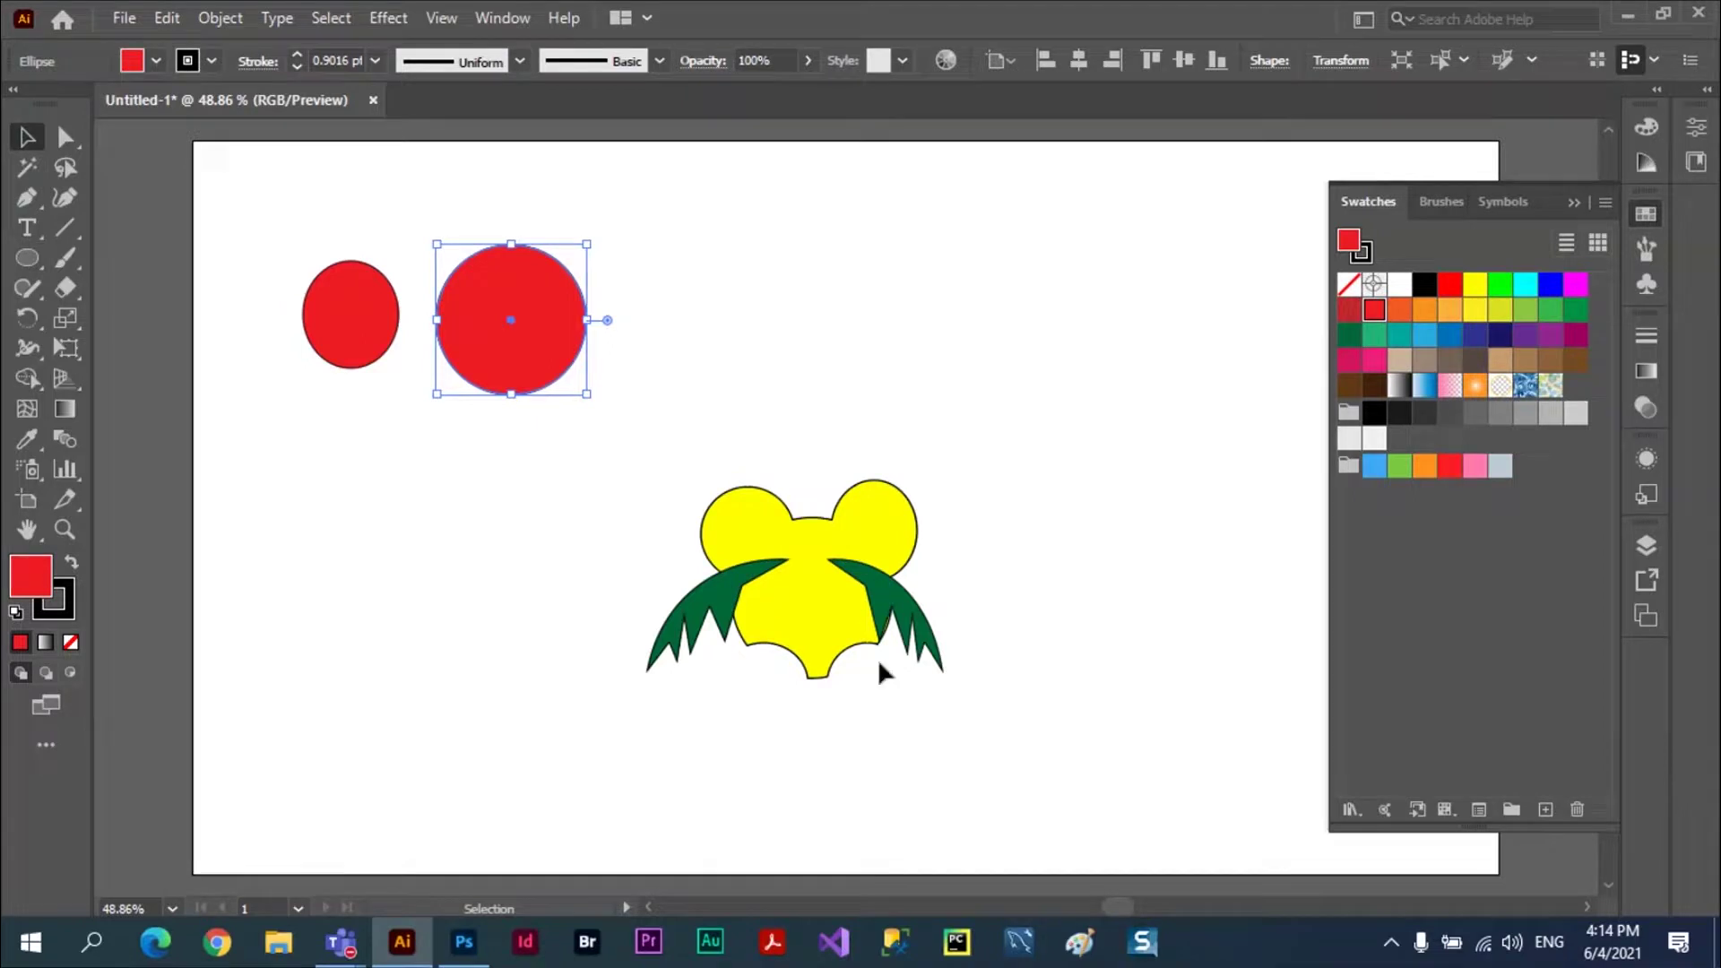
- Select the yellow-and-leaves artwork and return to the beach photo in Photoshop
{"action": "left_click_drag", "start_coordinate": [995, 744], "coordinate": [644, 443]}
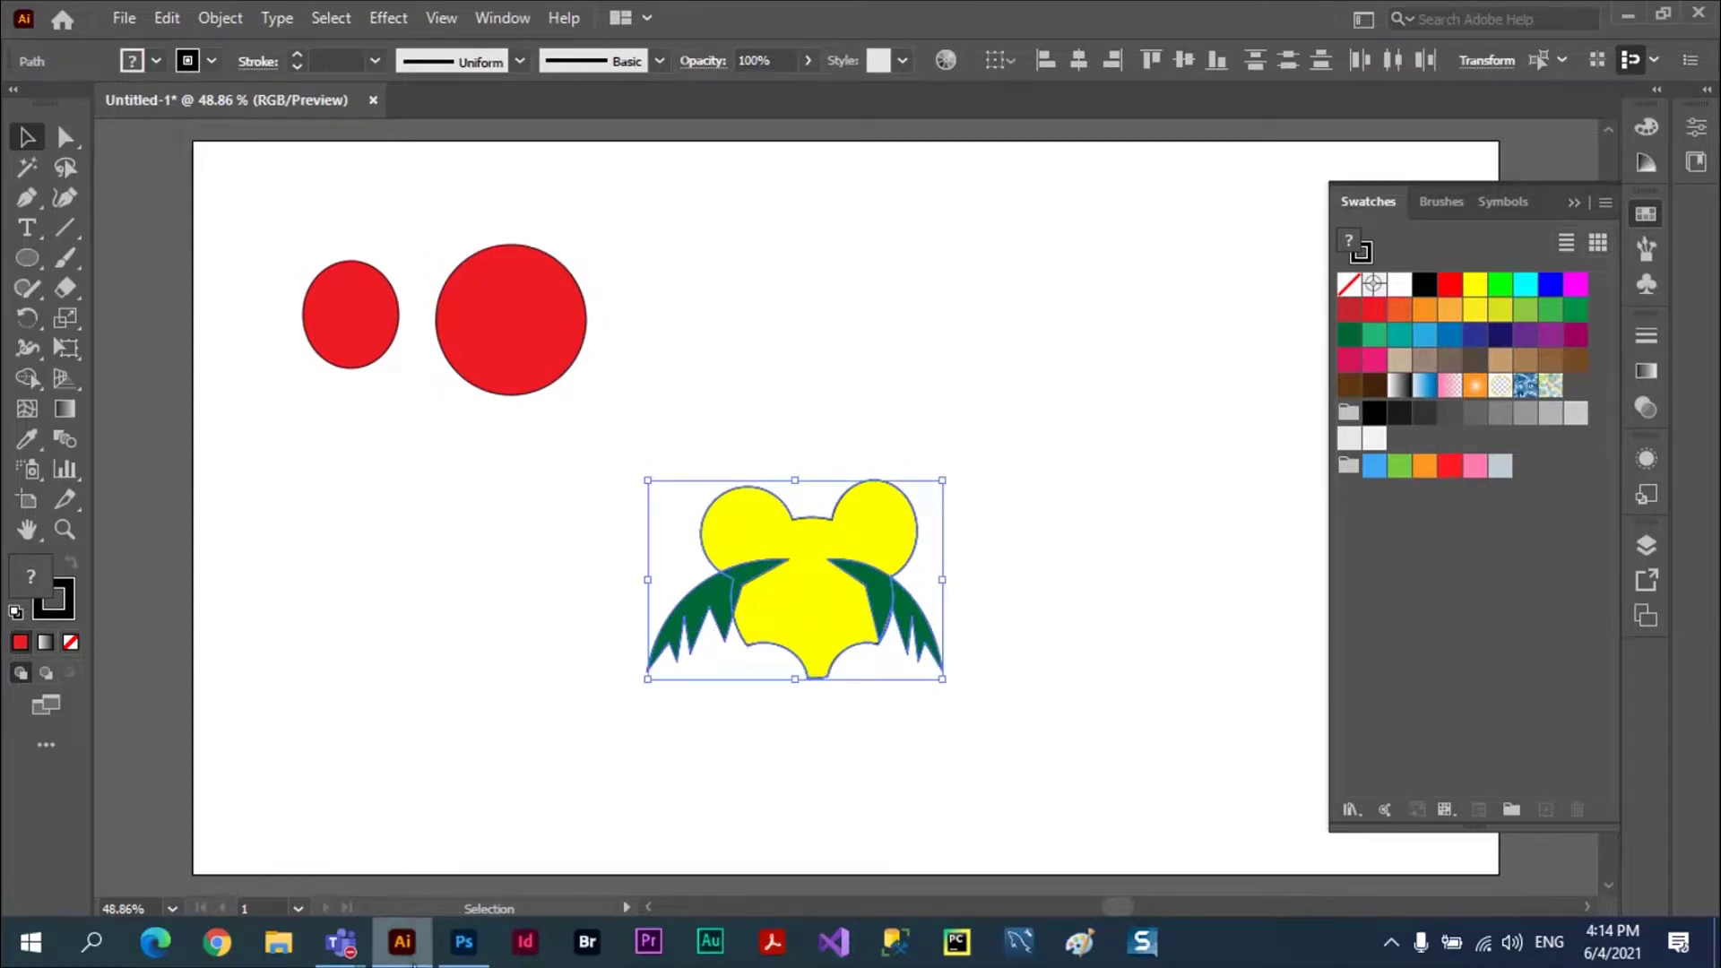
{"action": "left_click", "coordinate": [462, 943]}
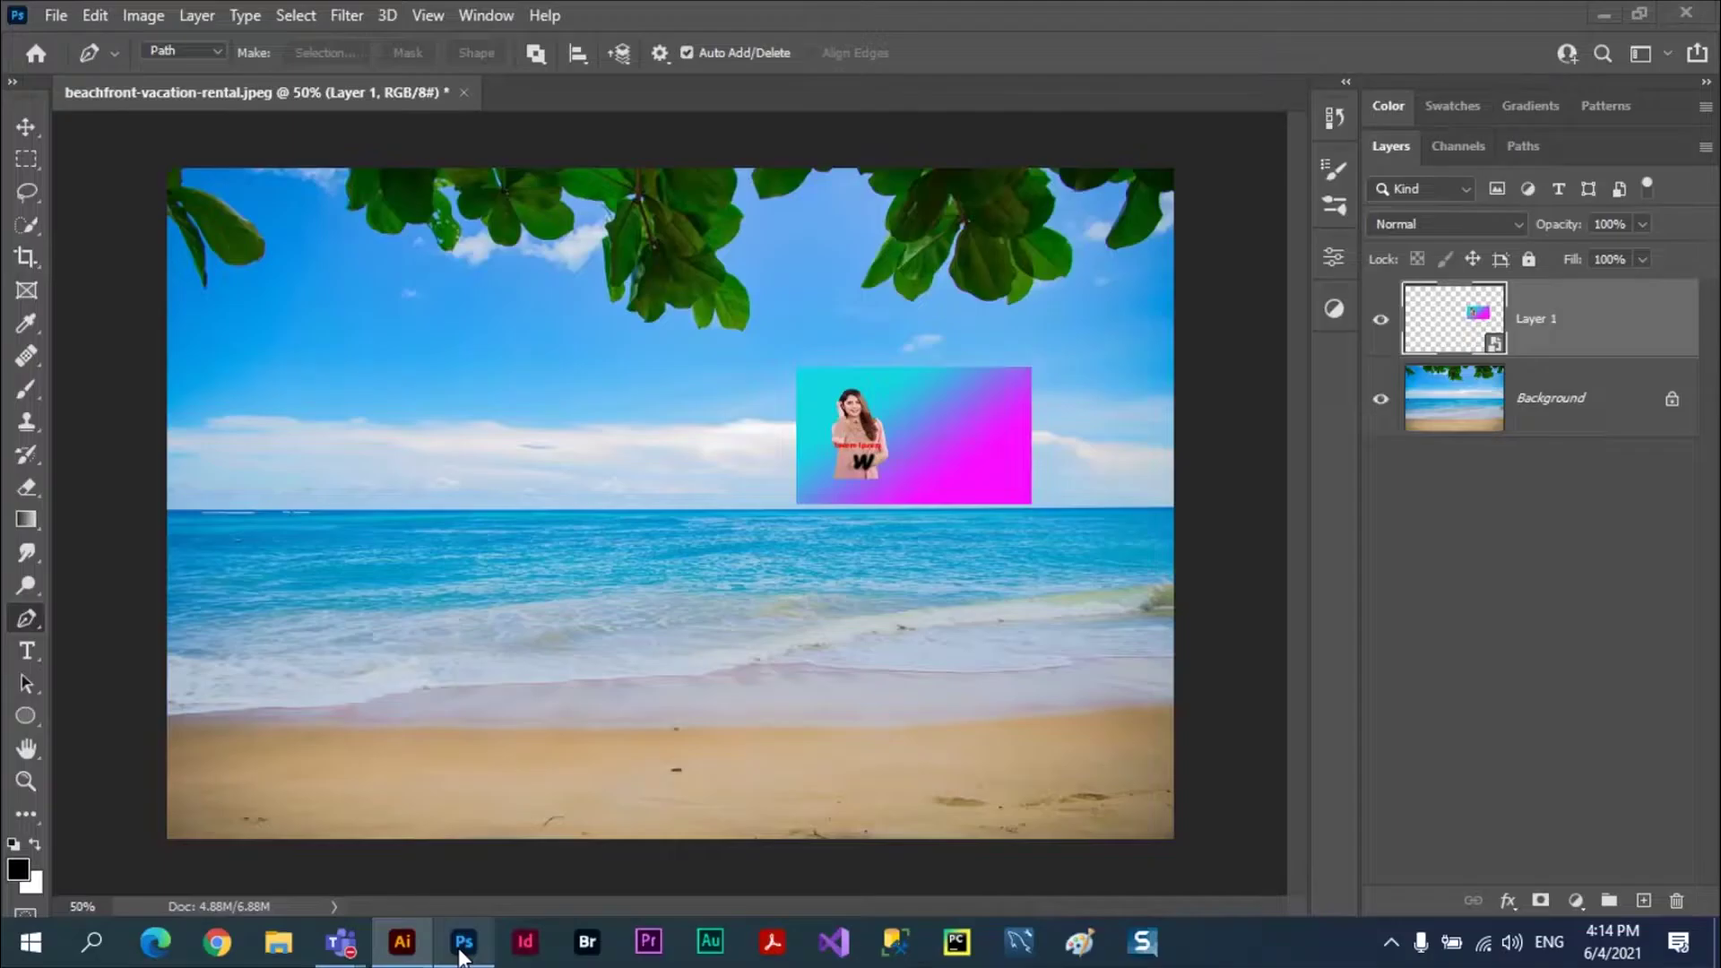
{"action": "left_click", "coordinate": [908, 606]}
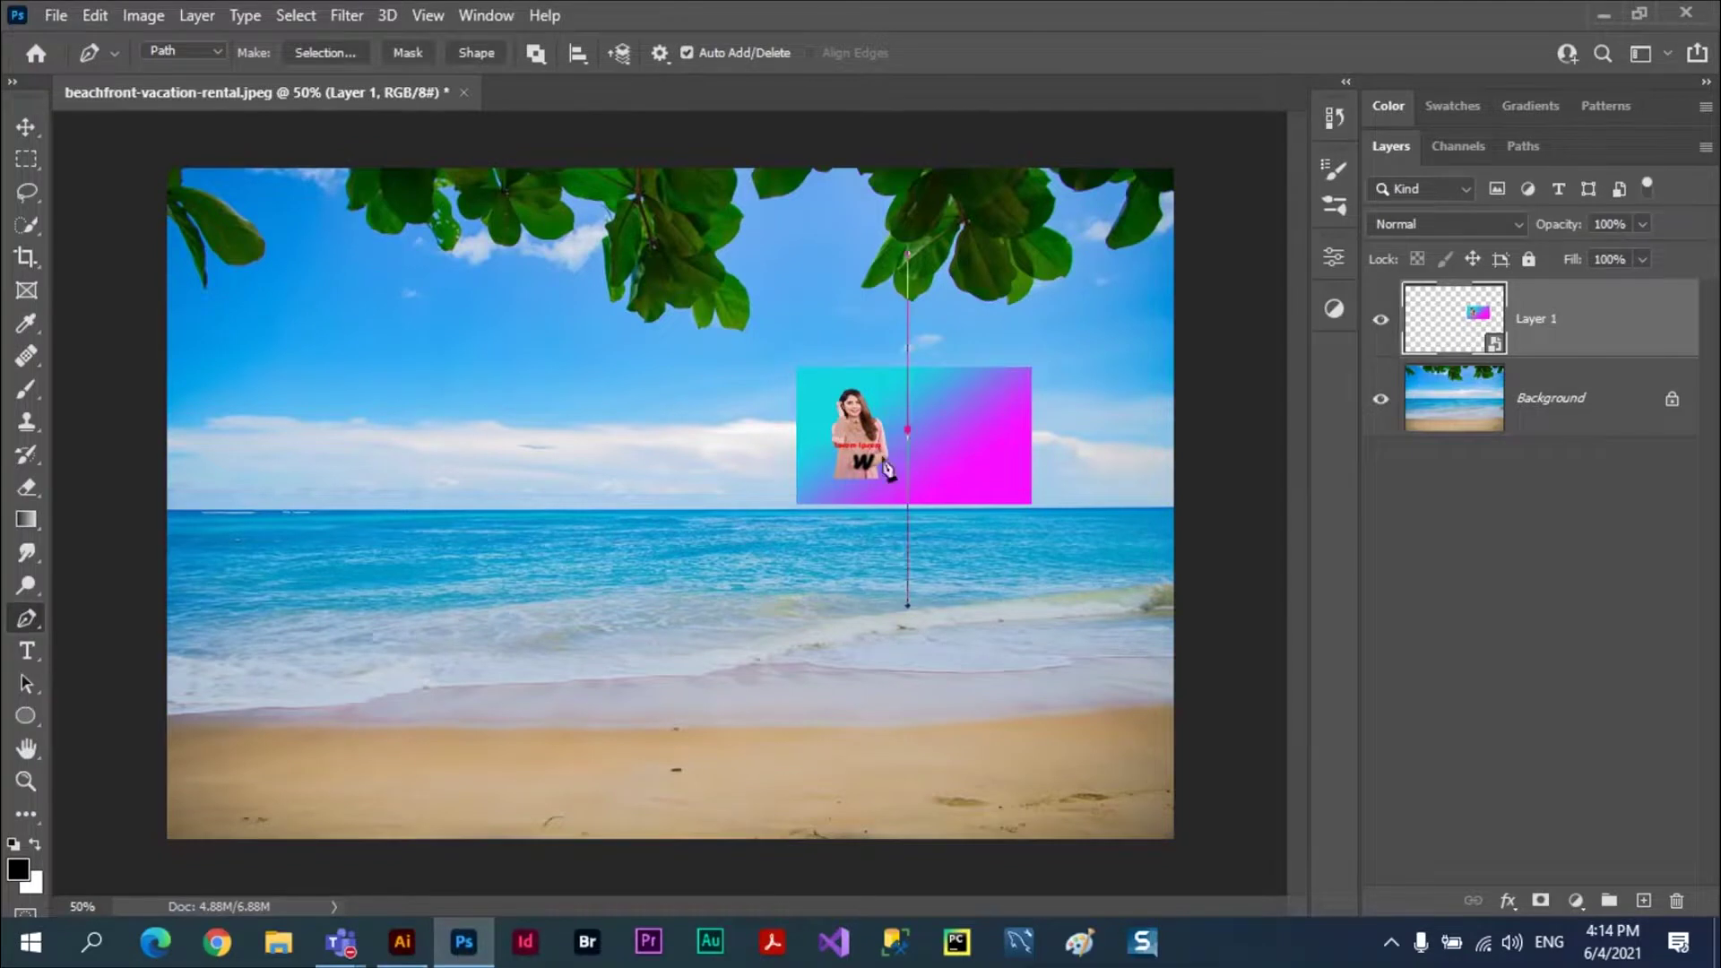
- Clear the stray pen path and drag the gradient portrait card to the lower-left beach
{"action": "key", "text": "v"}
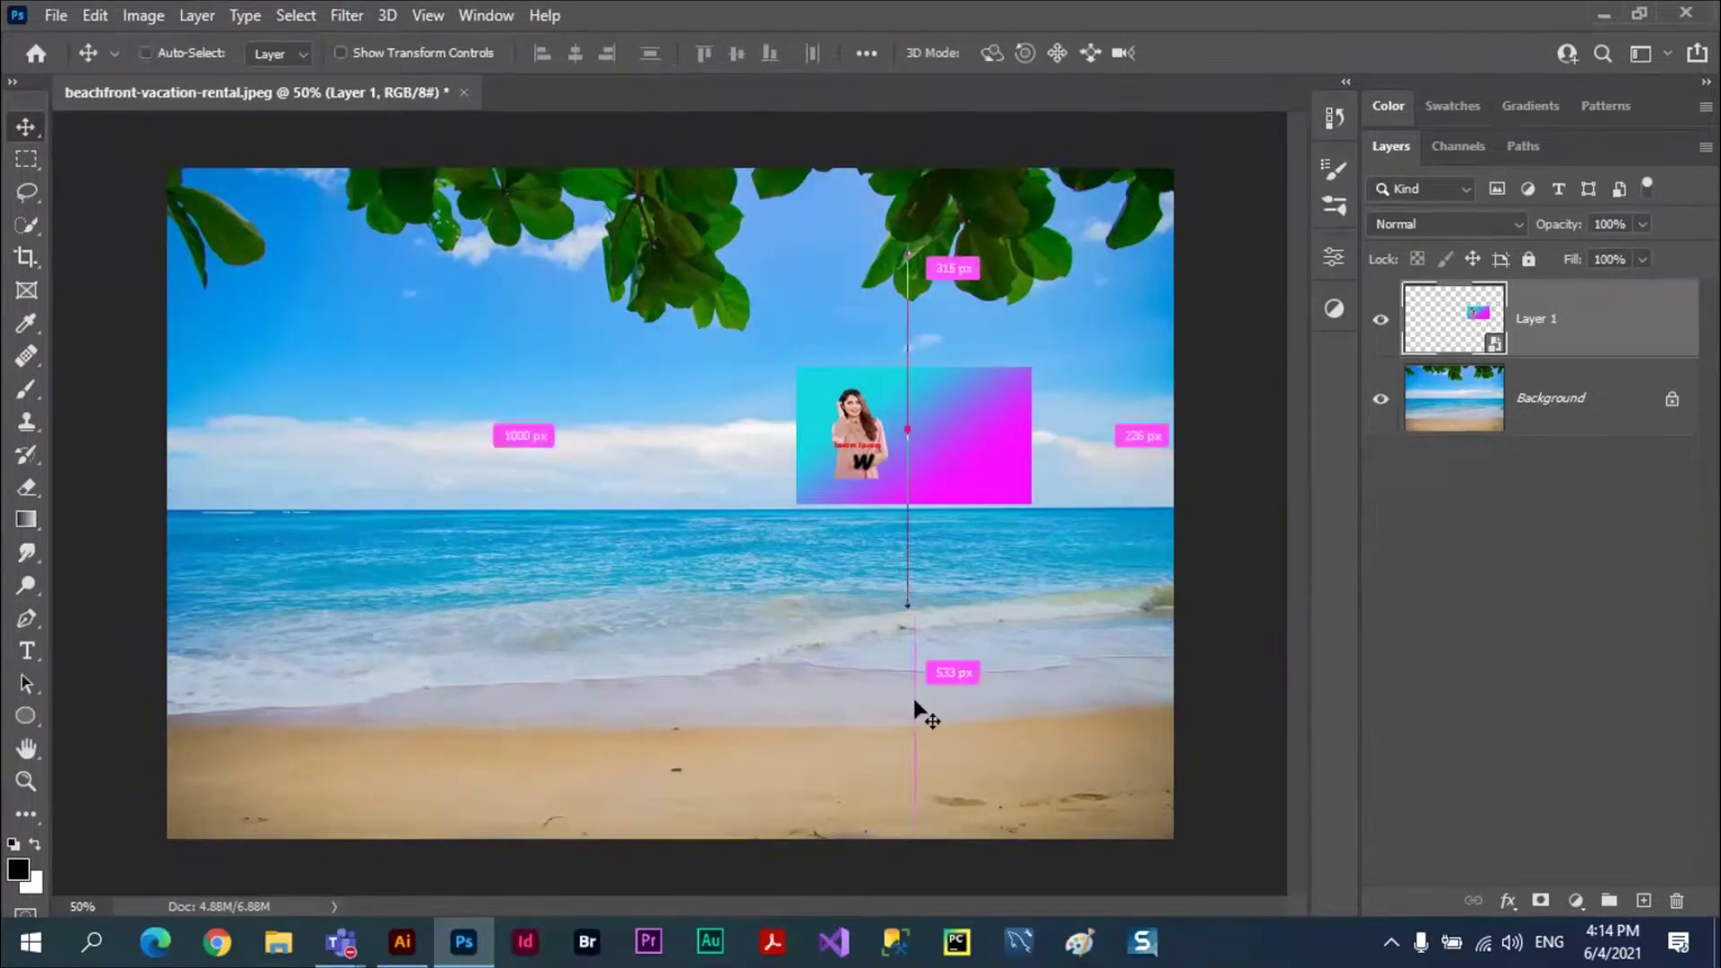
{"action": "key", "text": "ctrl+h"}
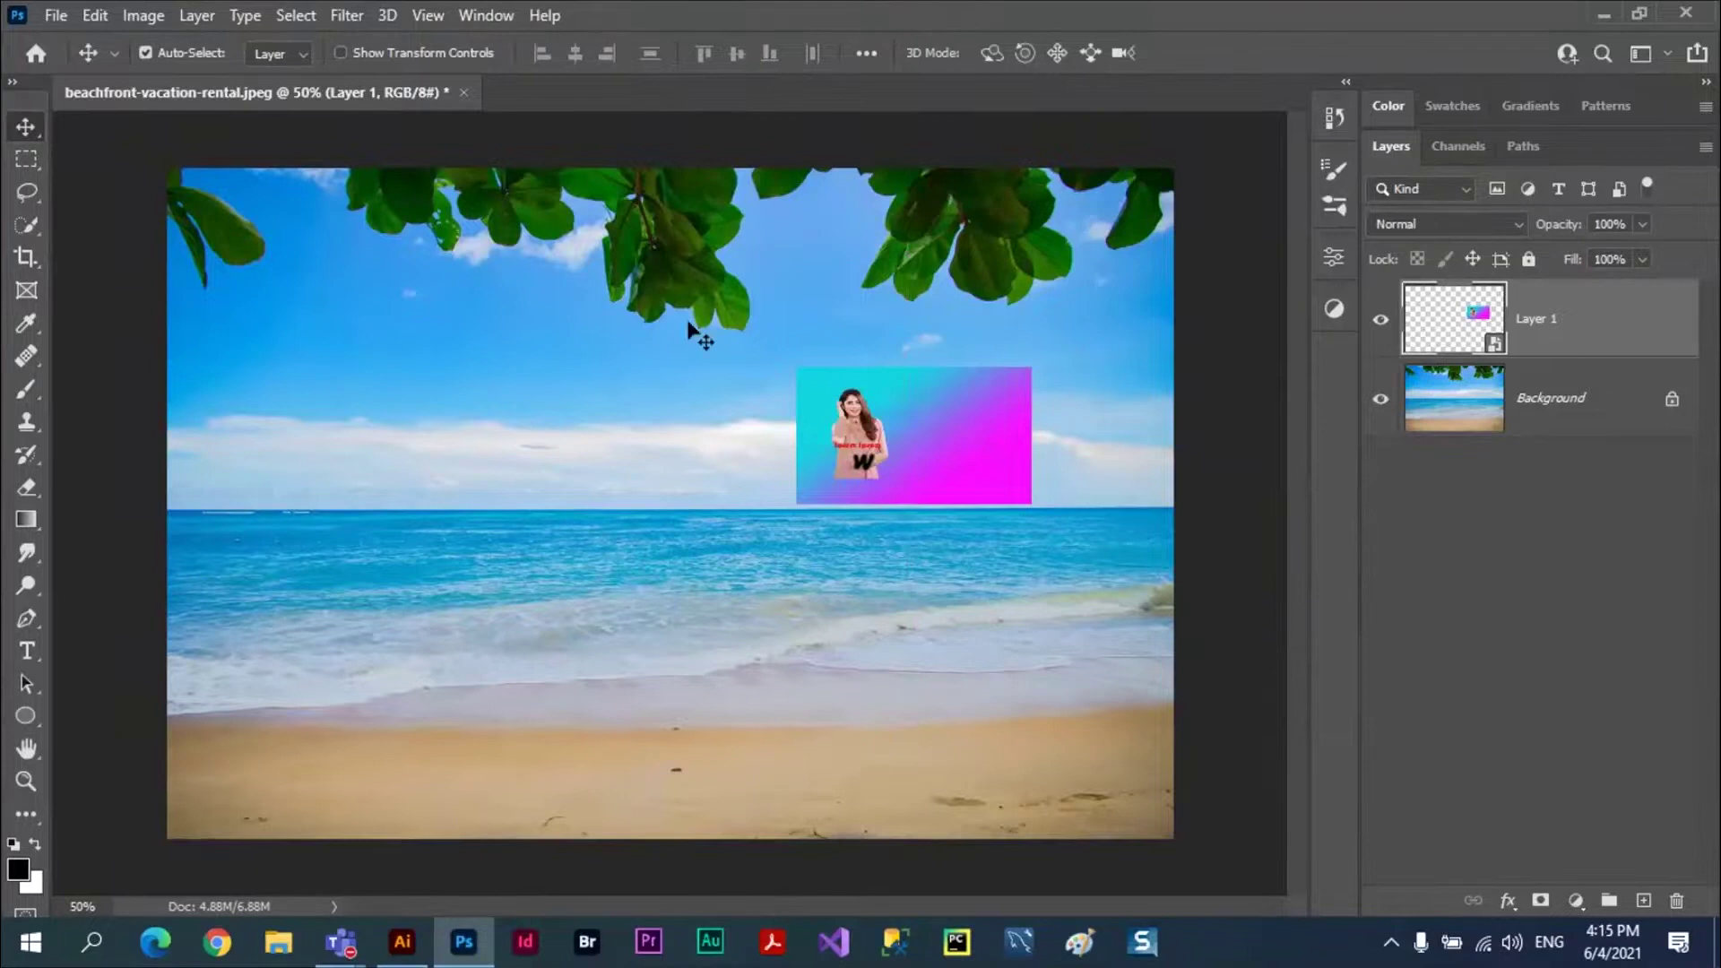
{"action": "left_click_drag", "start_coordinate": [931, 418], "coordinate": [457, 673]}
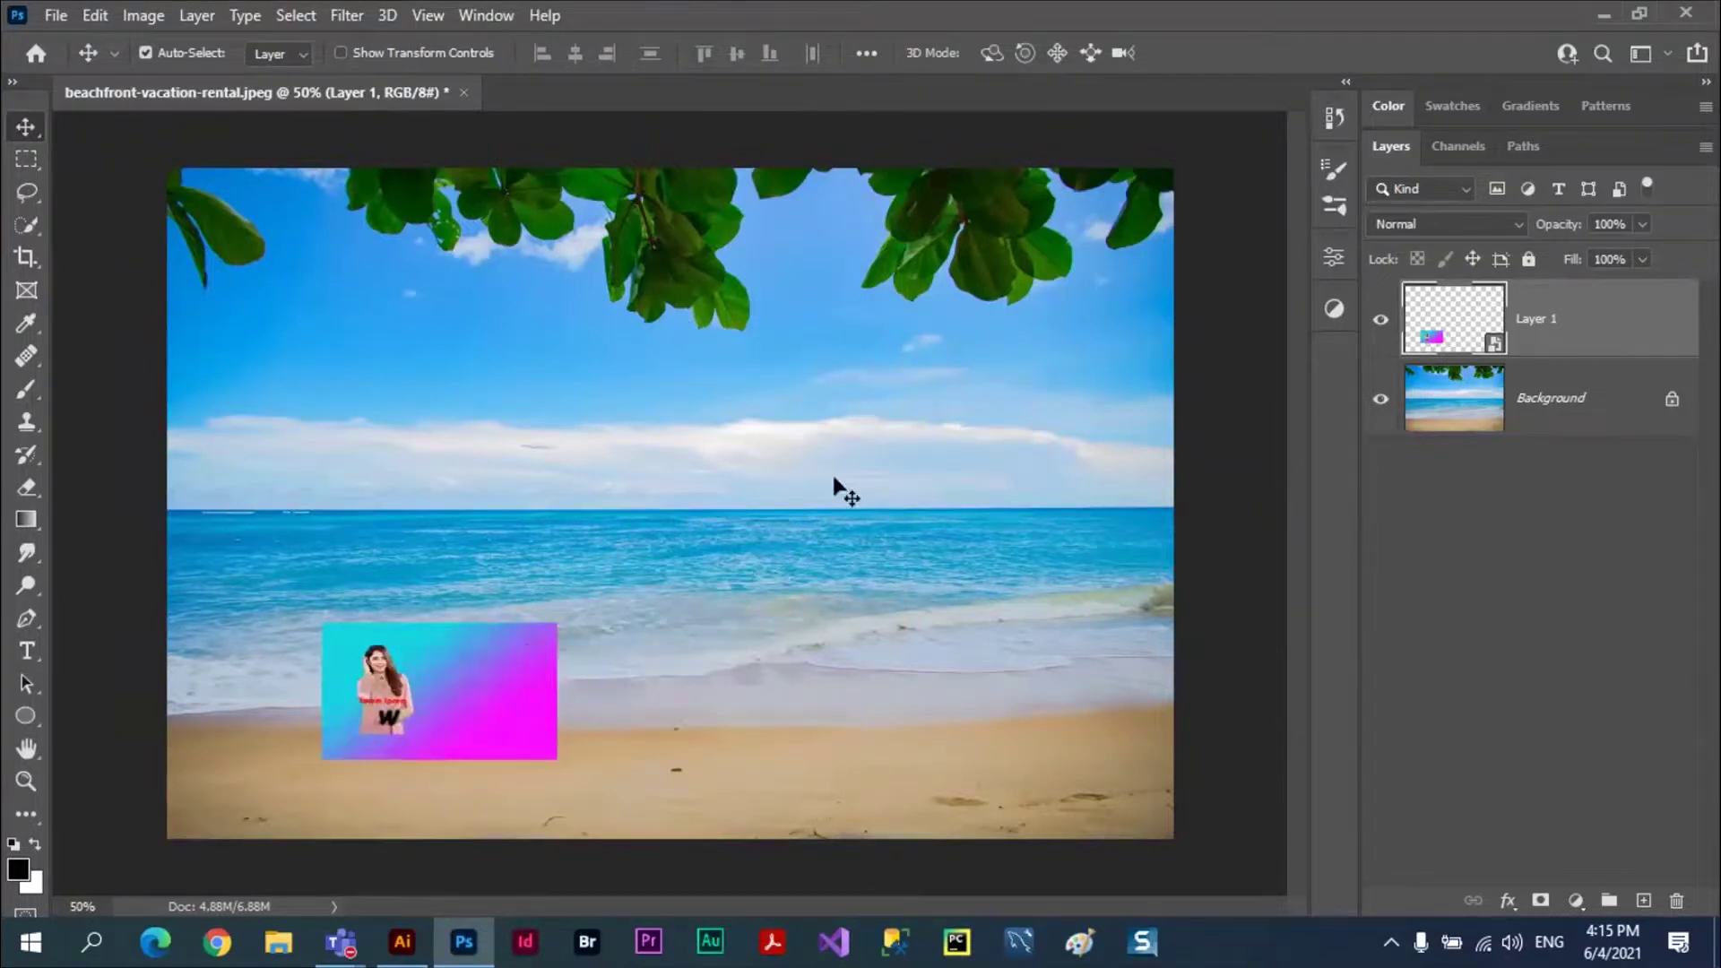
- Paste the copied bear-head artwork into the beach photo as a Smart Object
{"action": "key", "text": "ctrl+v"}
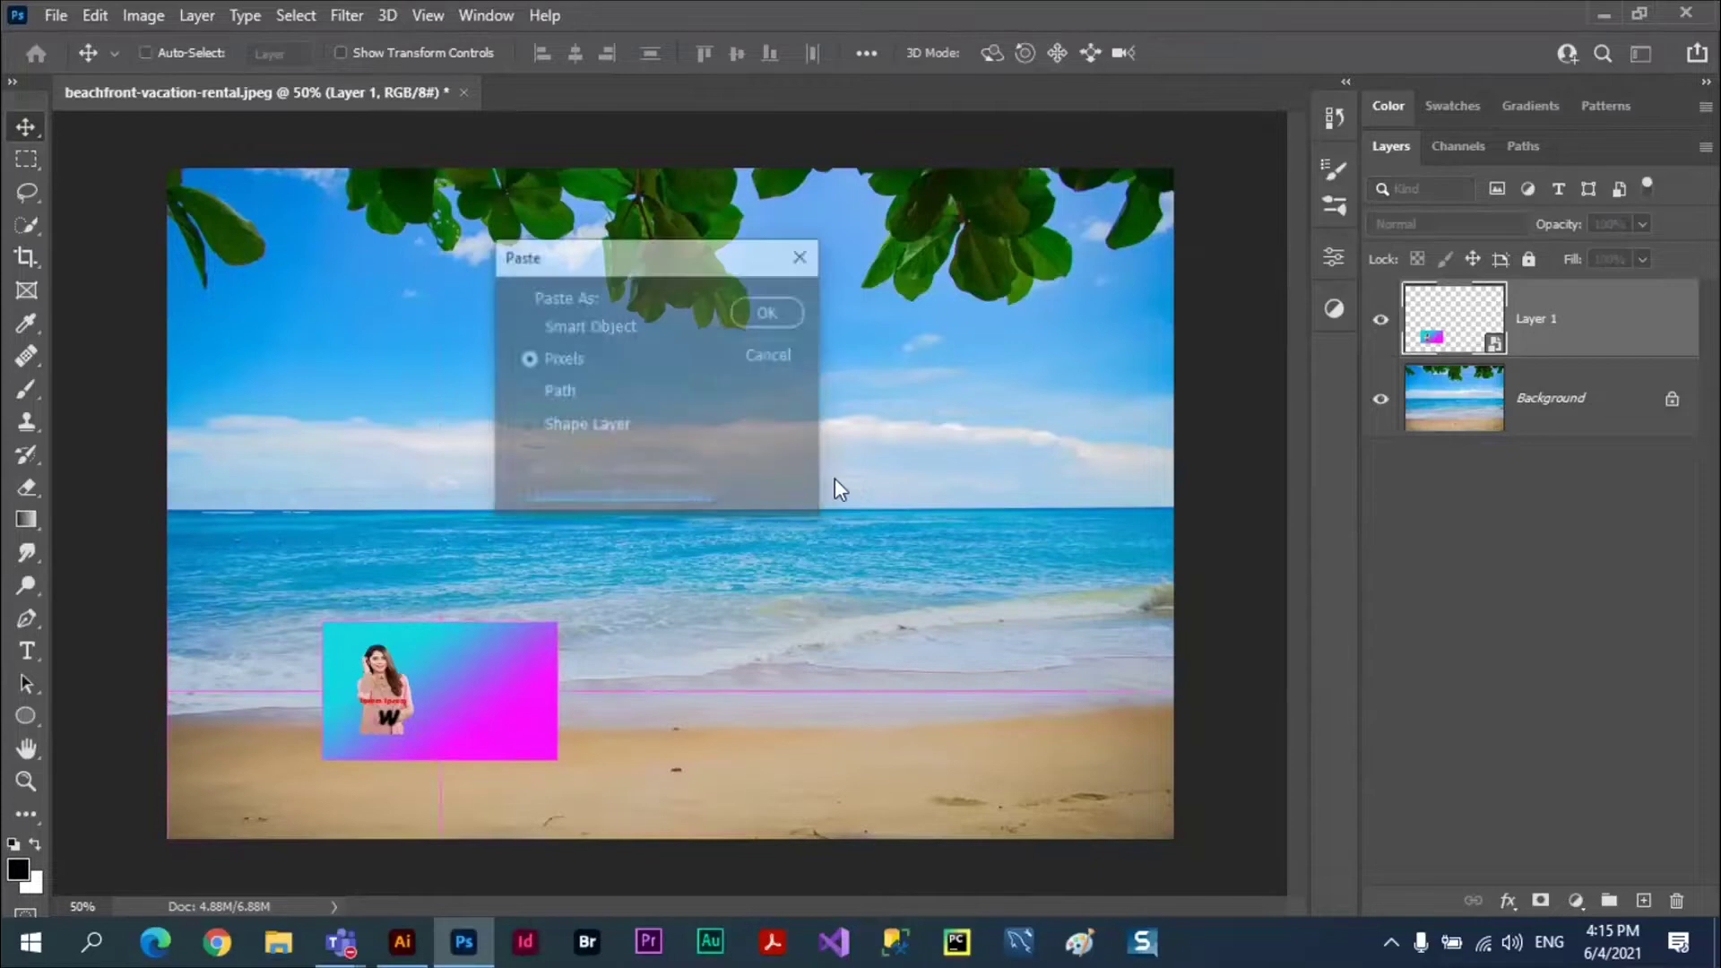
{"action": "left_click_drag", "start_coordinate": [633, 276], "coordinate": [794, 337]}
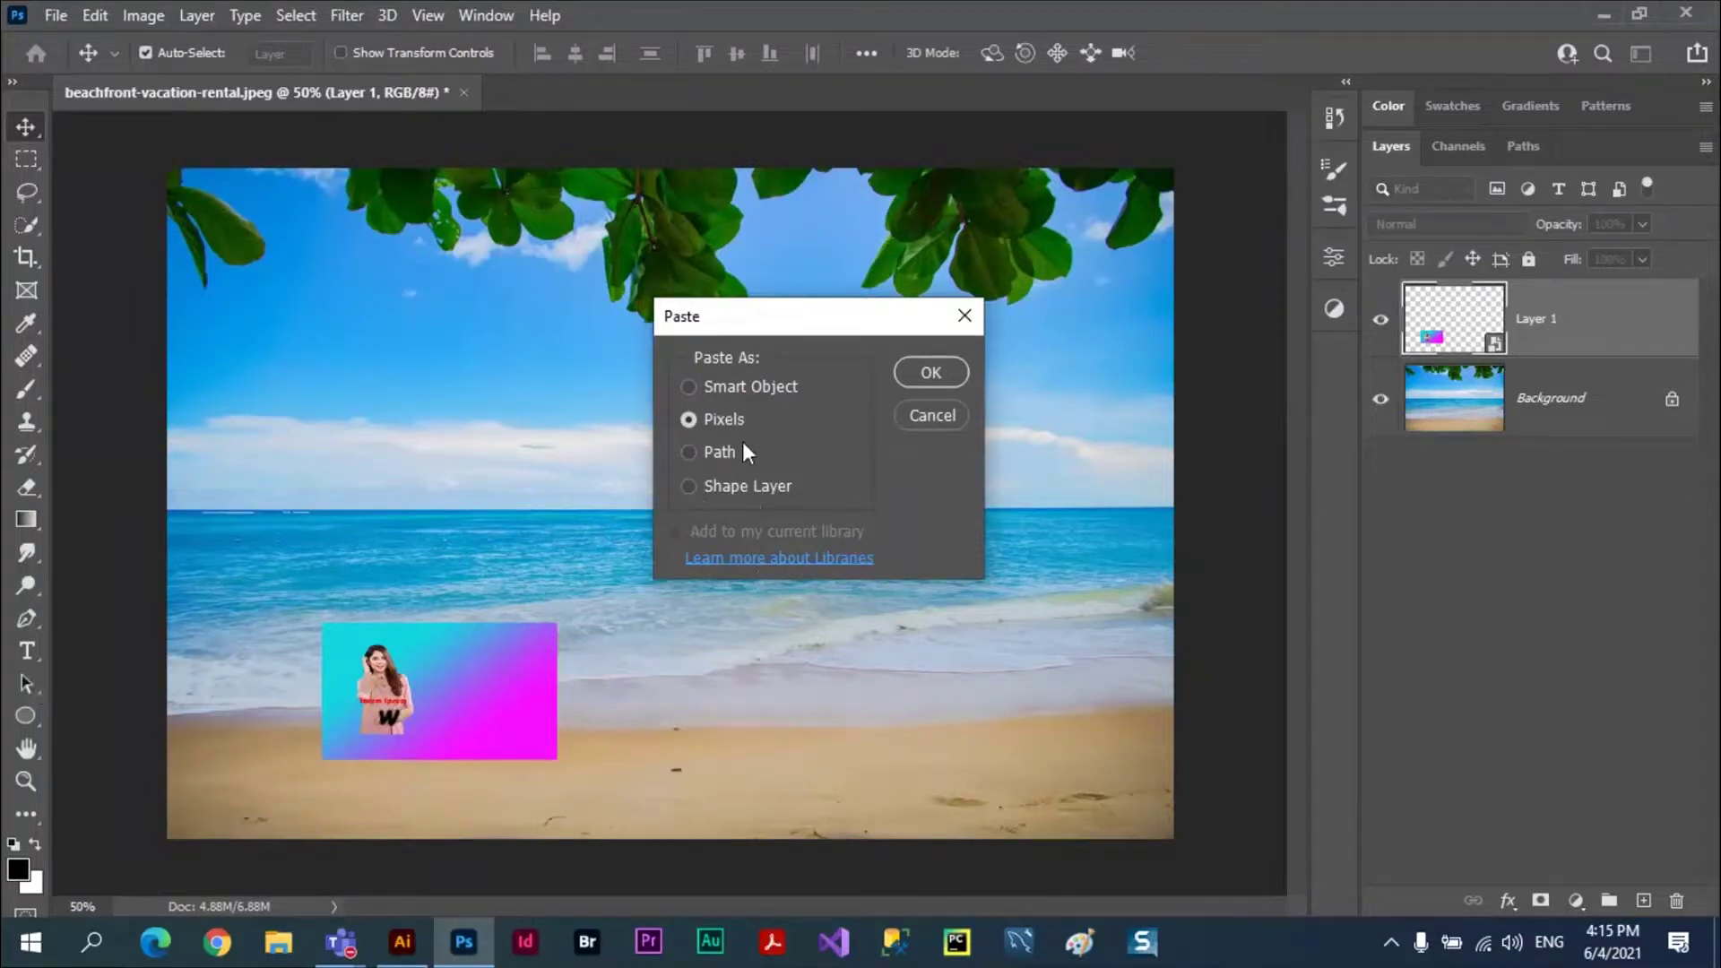
{"action": "left_click", "coordinate": [689, 387]}
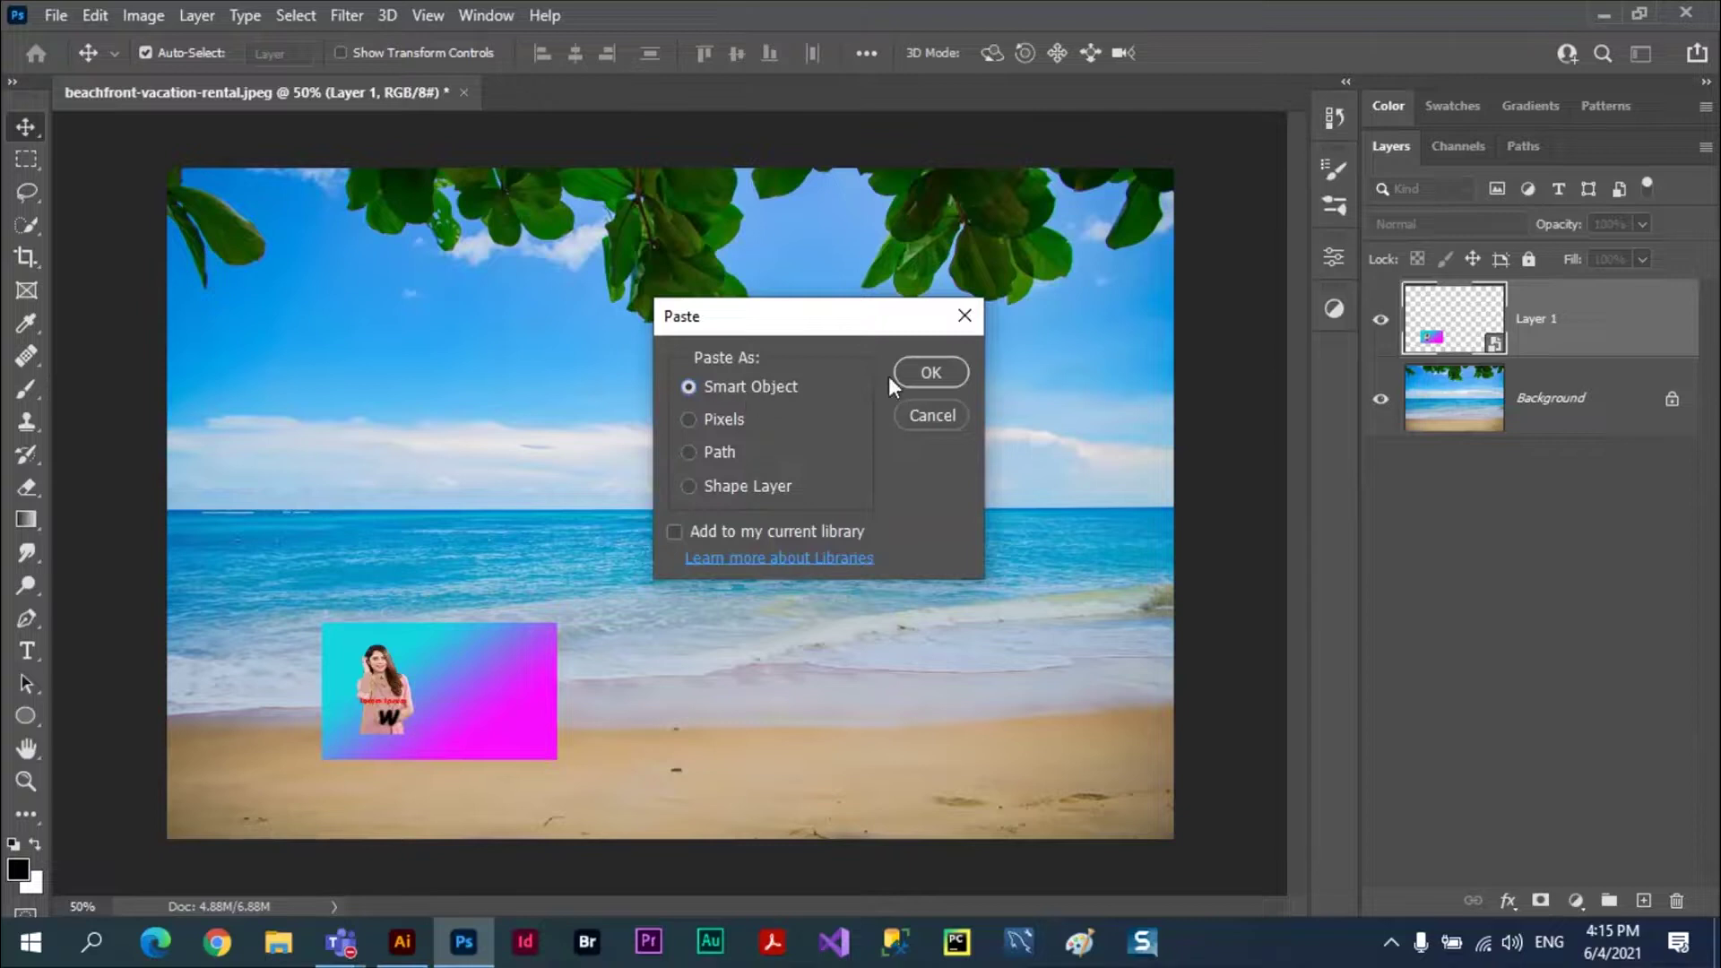
{"action": "left_click", "coordinate": [949, 369]}
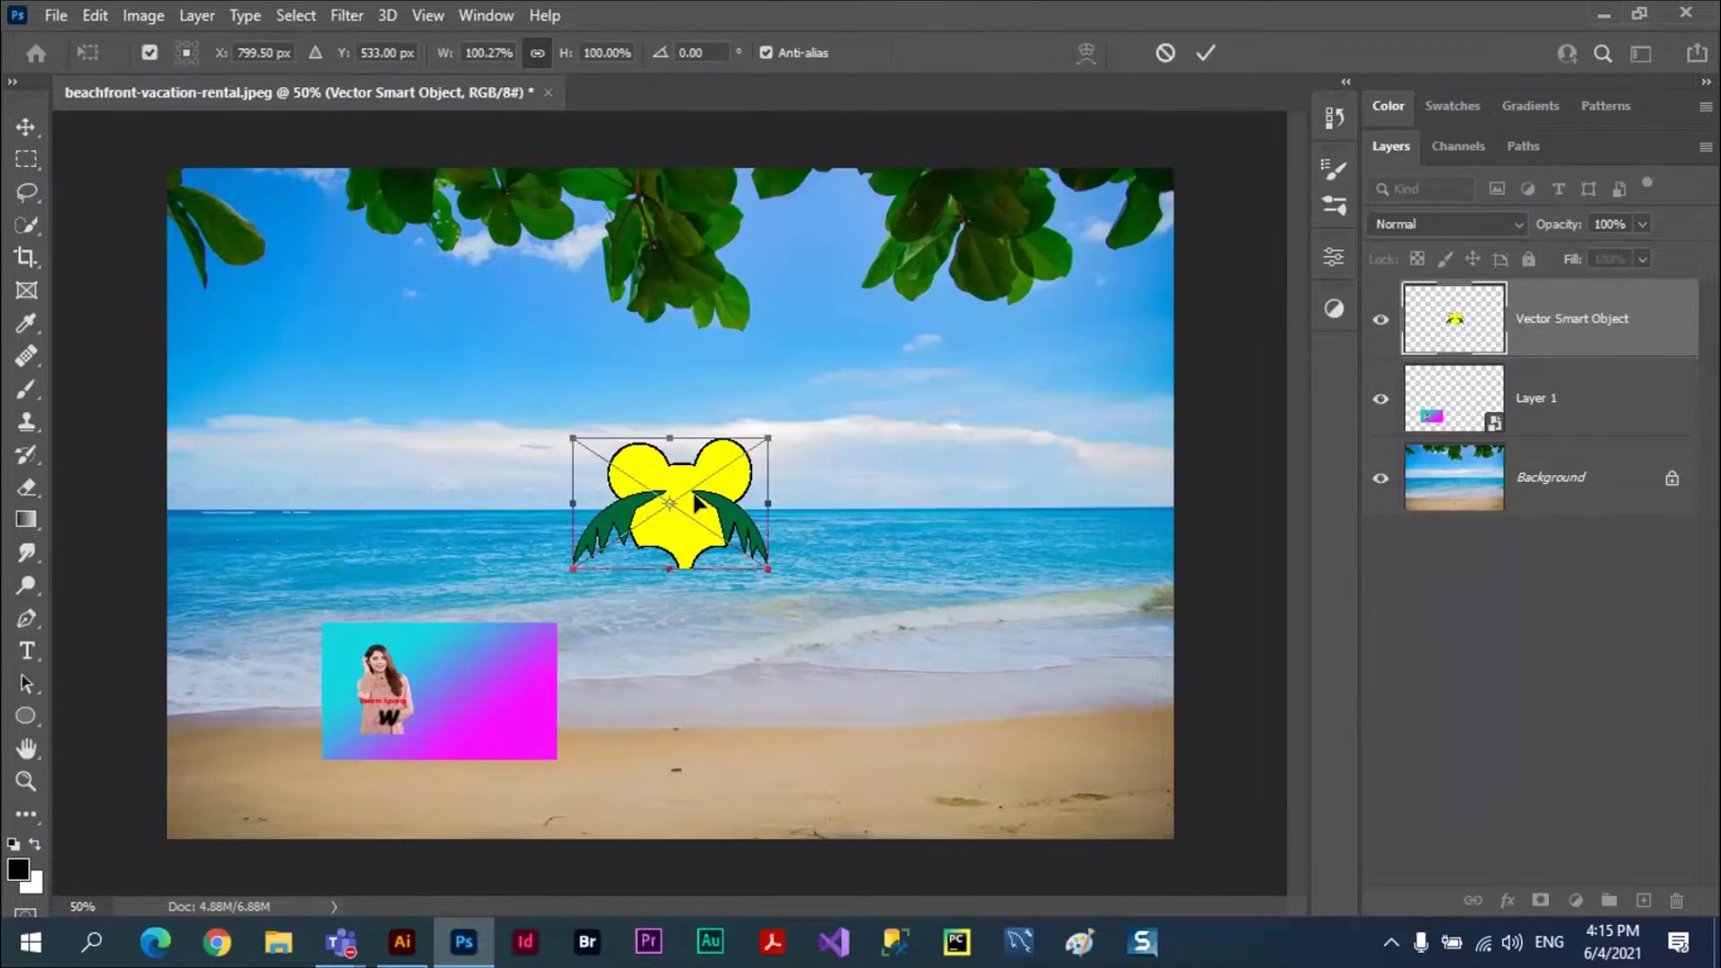
- Commit the pasted artwork's placement and settle it over the horizon just right of centre
{"action": "left_click_drag", "start_coordinate": [696, 502], "coordinate": [816, 429]}
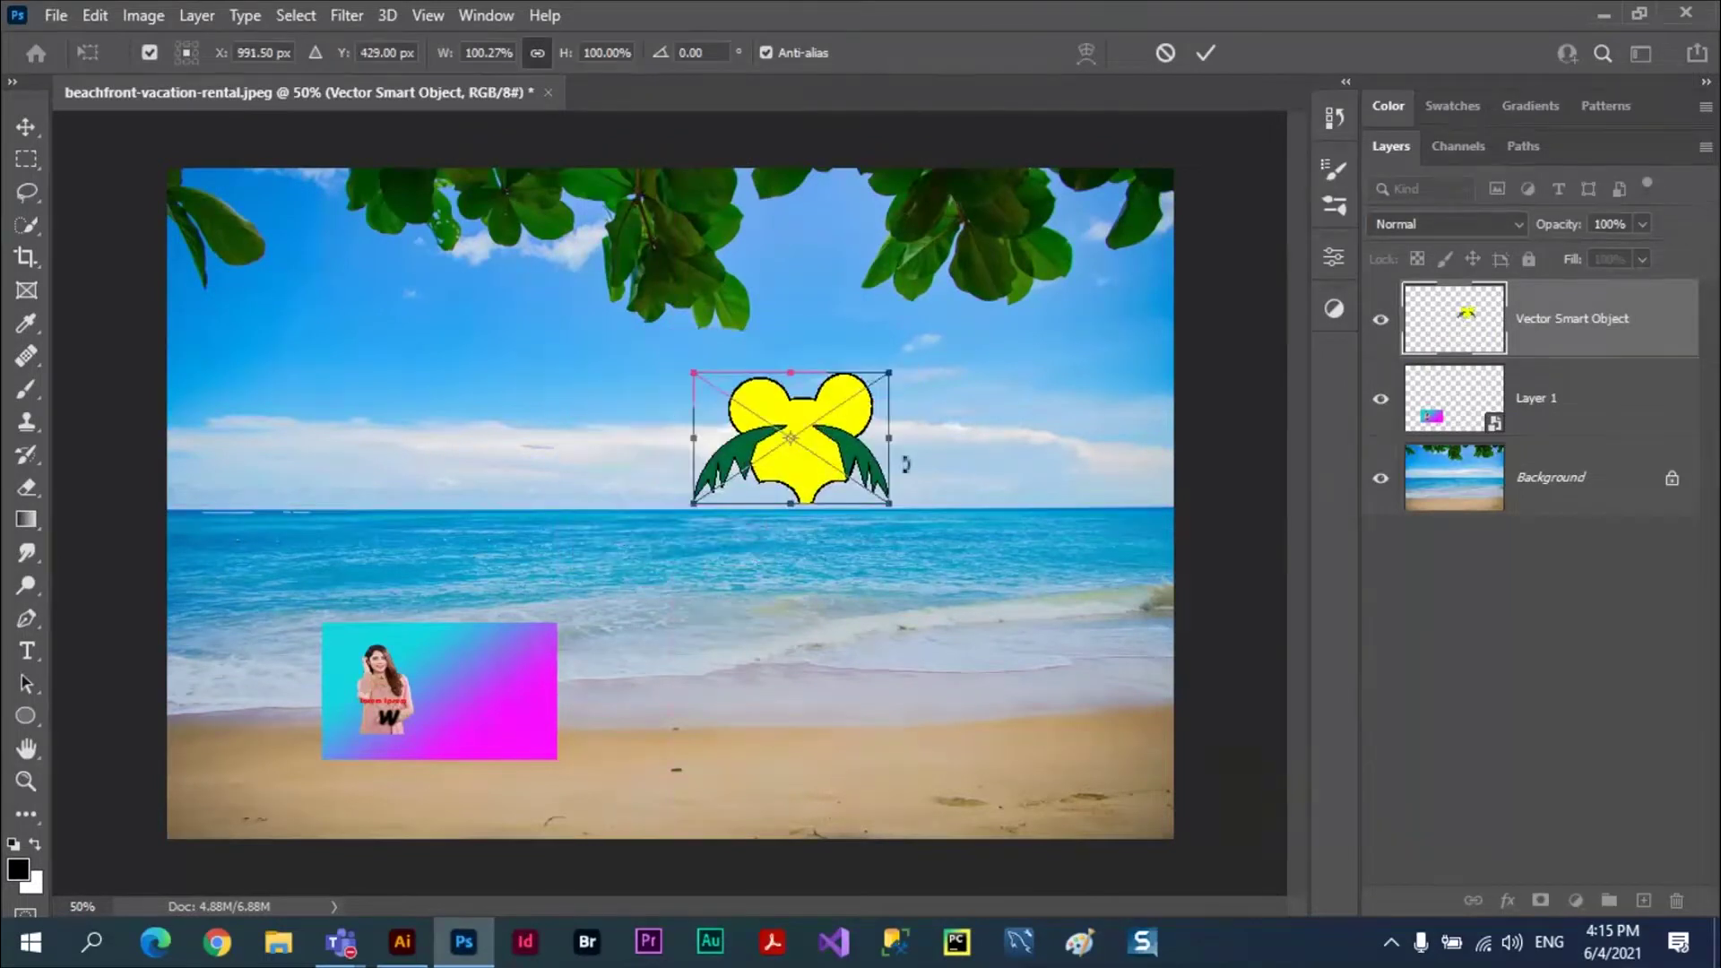
{"action": "left_click", "coordinate": [1206, 53]}
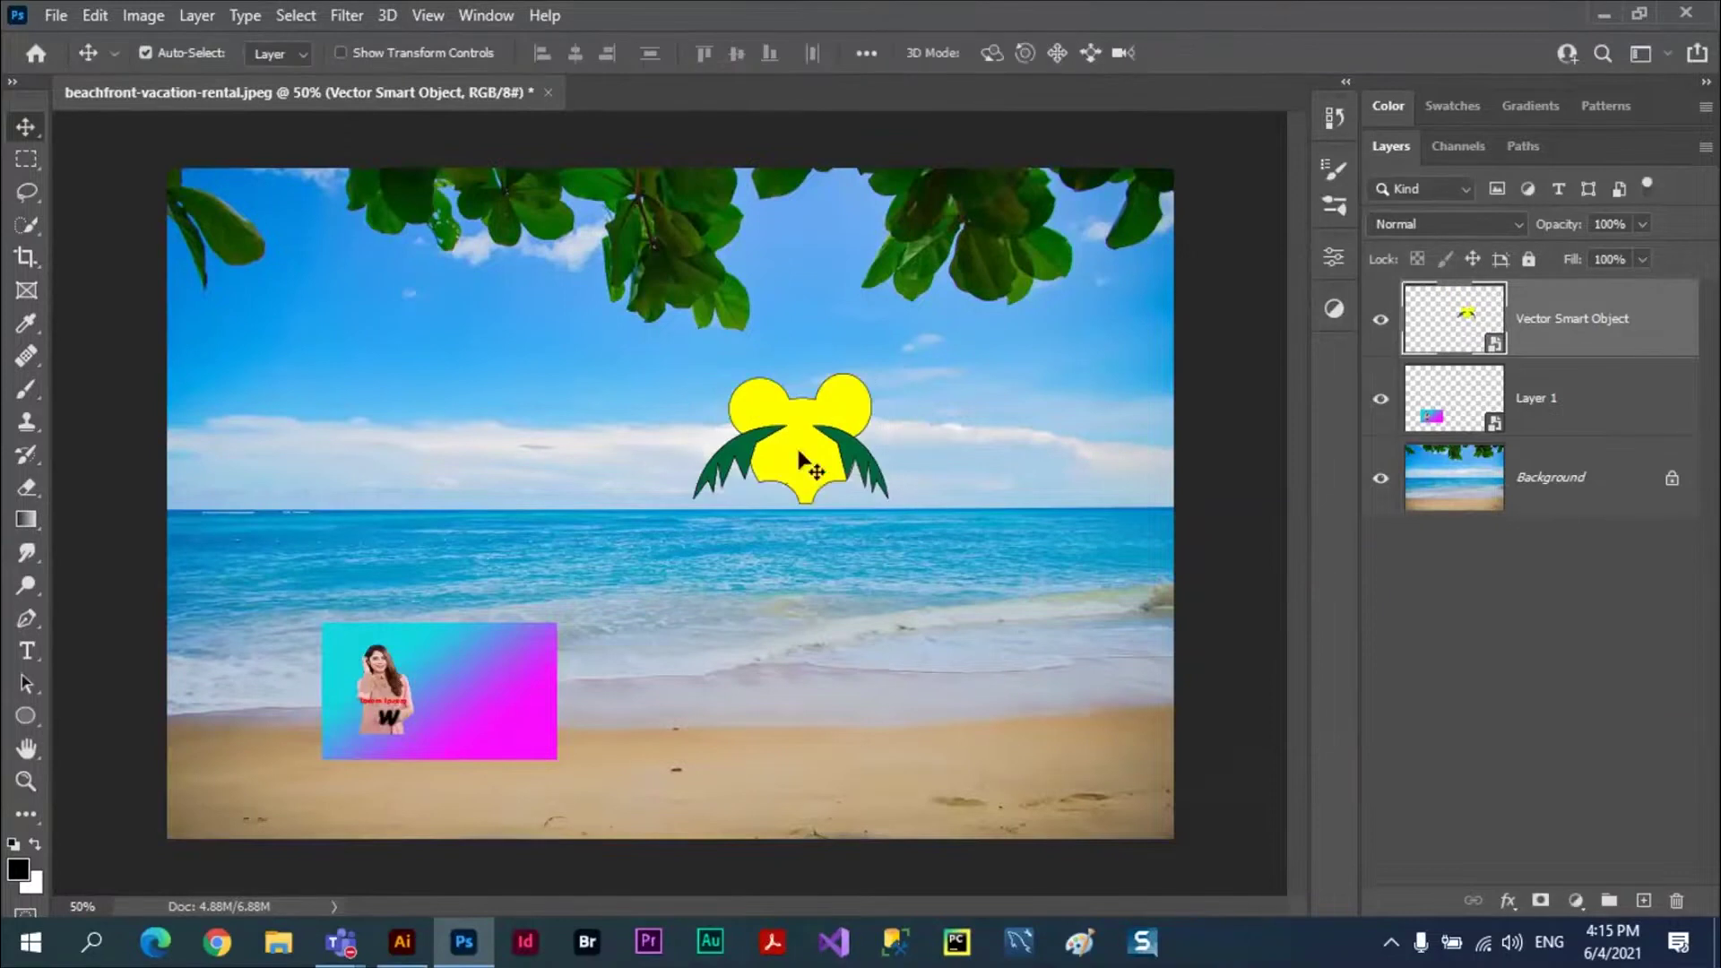
{"action": "left_click_drag", "start_coordinate": [801, 461], "coordinate": [823, 526]}
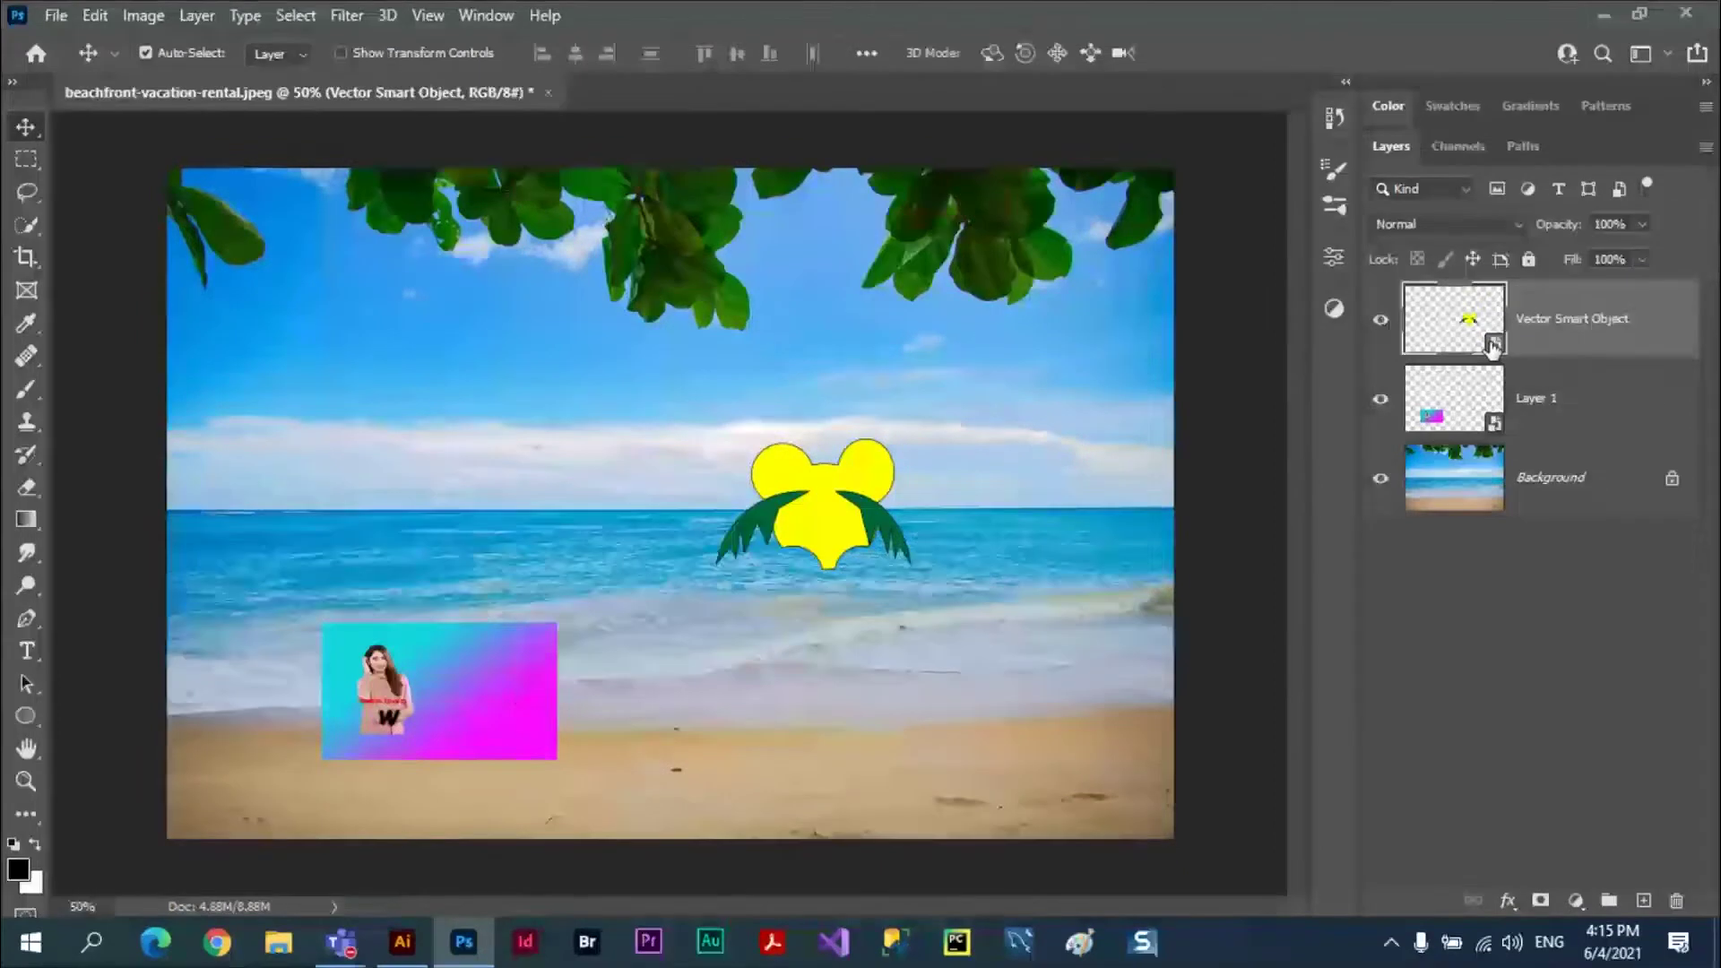
- In Illustrator, drag the yellow shape and both leaves apart toward the left side
{"action": "left_click", "coordinate": [402, 942]}
{"action": "left_click", "coordinate": [1101, 339]}
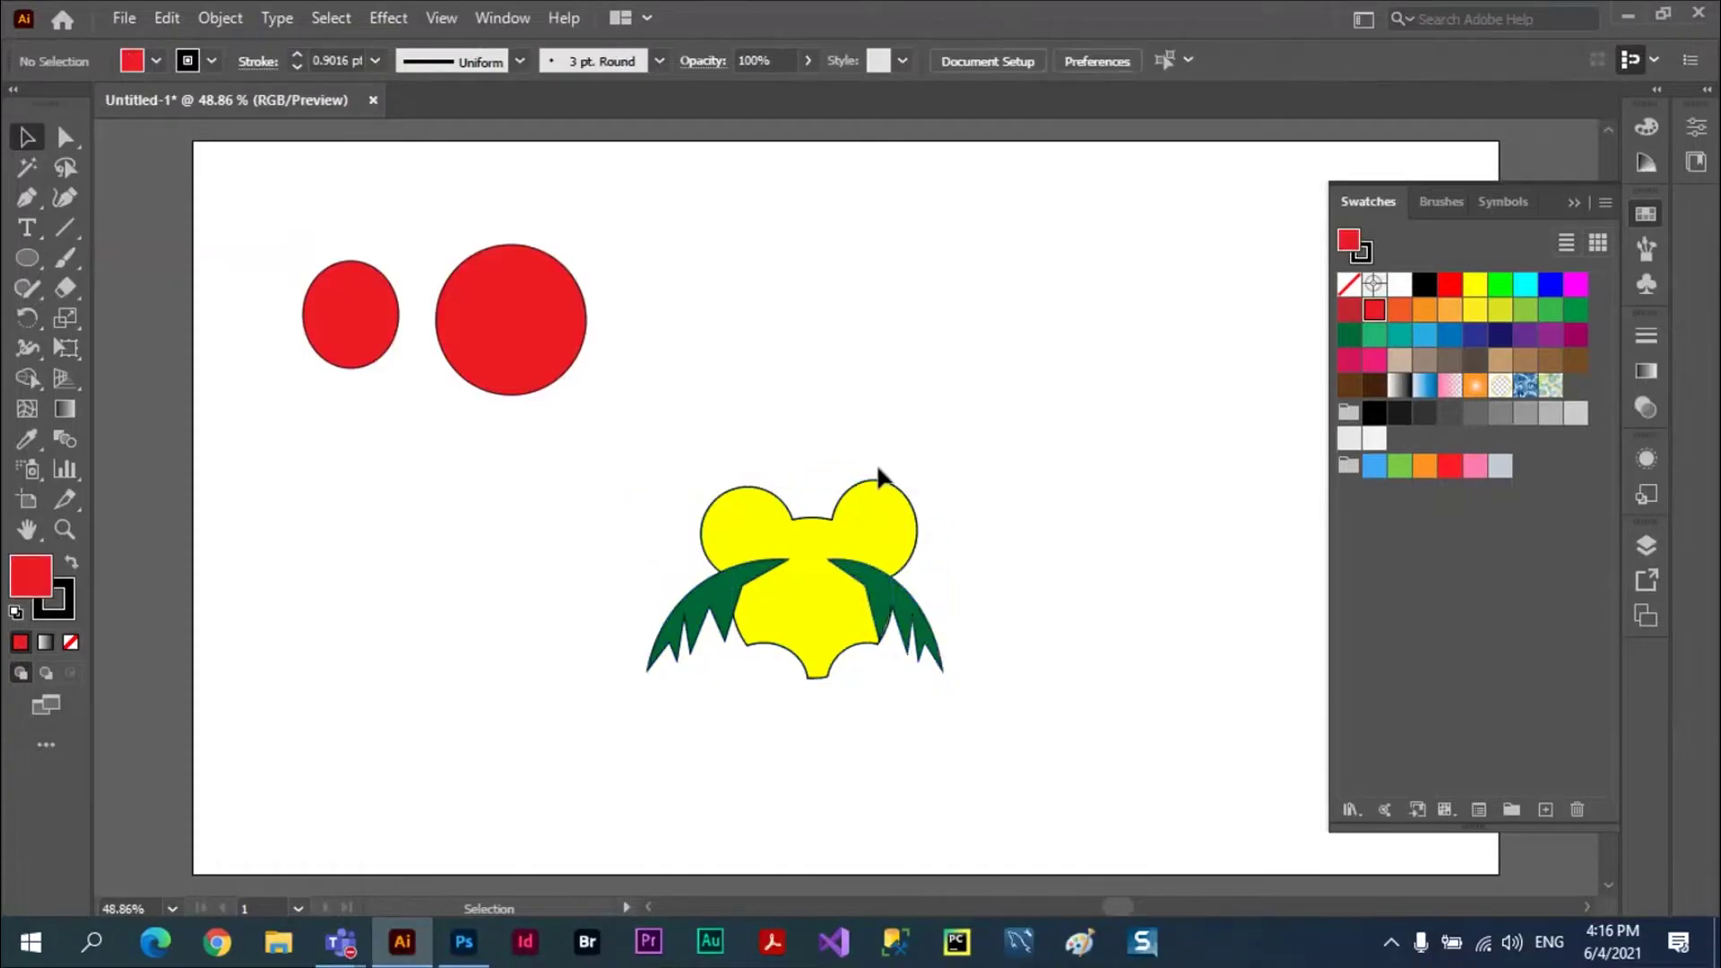
{"action": "left_click_drag", "start_coordinate": [834, 563], "coordinate": [420, 482]}
{"action": "left_click_drag", "start_coordinate": [858, 570], "coordinate": [345, 561]}
{"action": "left_click_drag", "start_coordinate": [739, 628], "coordinate": [496, 627]}
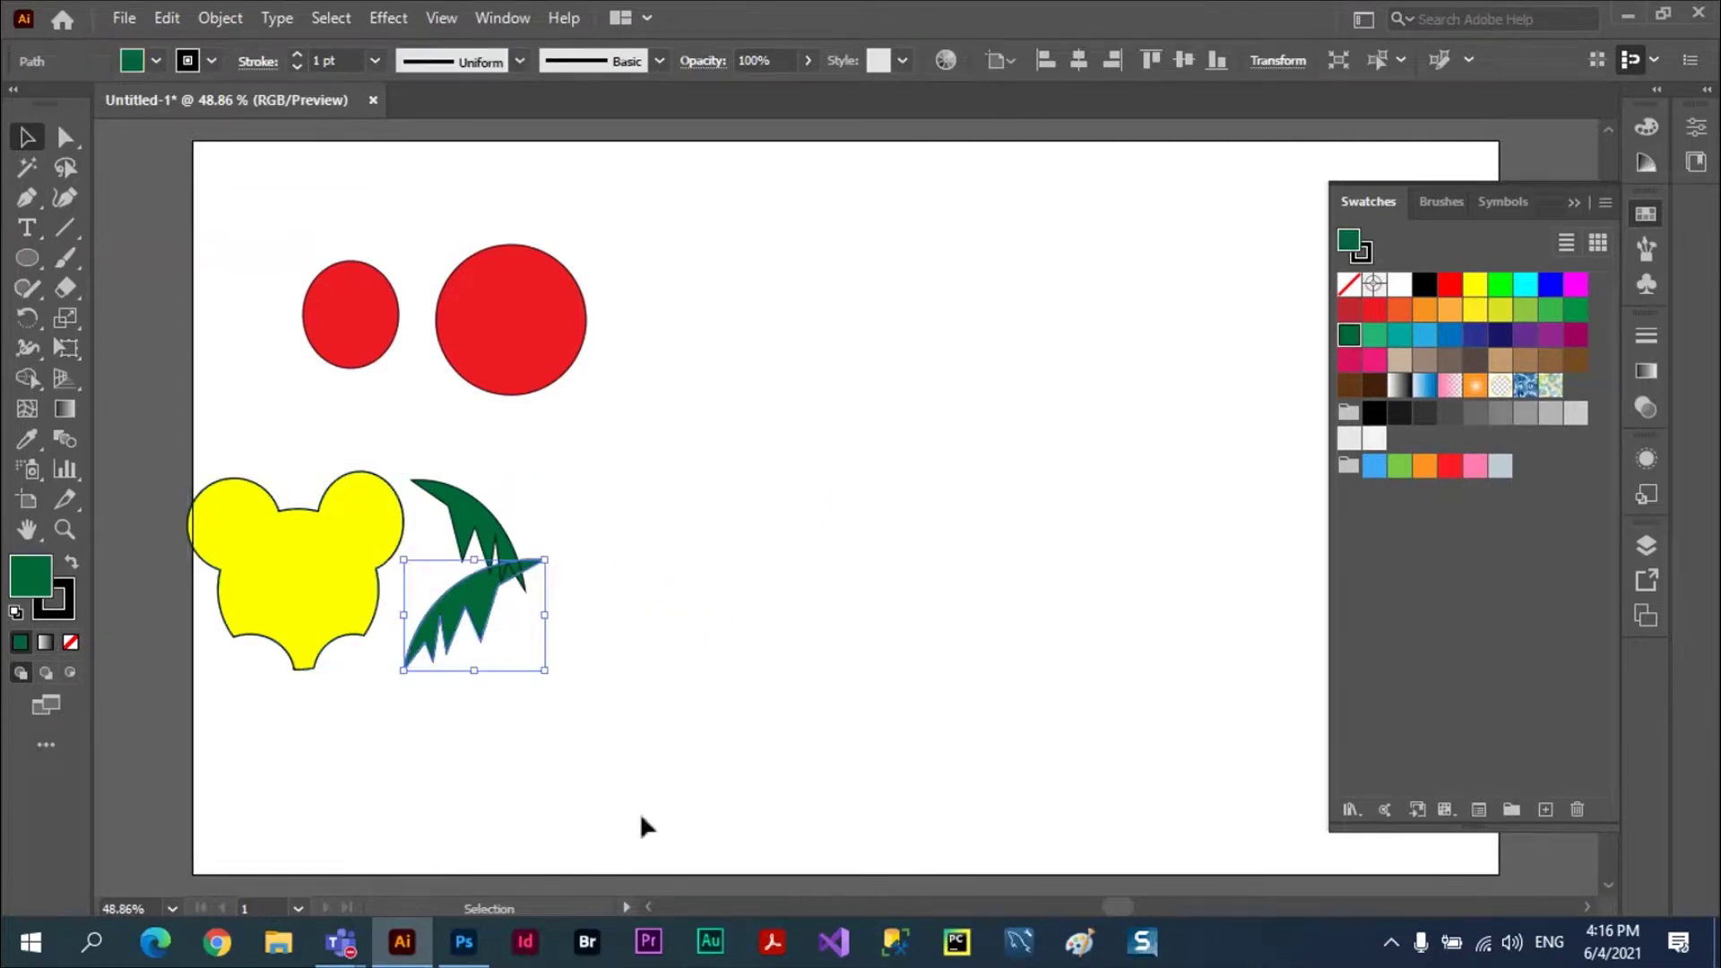
{"action": "left_click", "coordinate": [465, 953]}
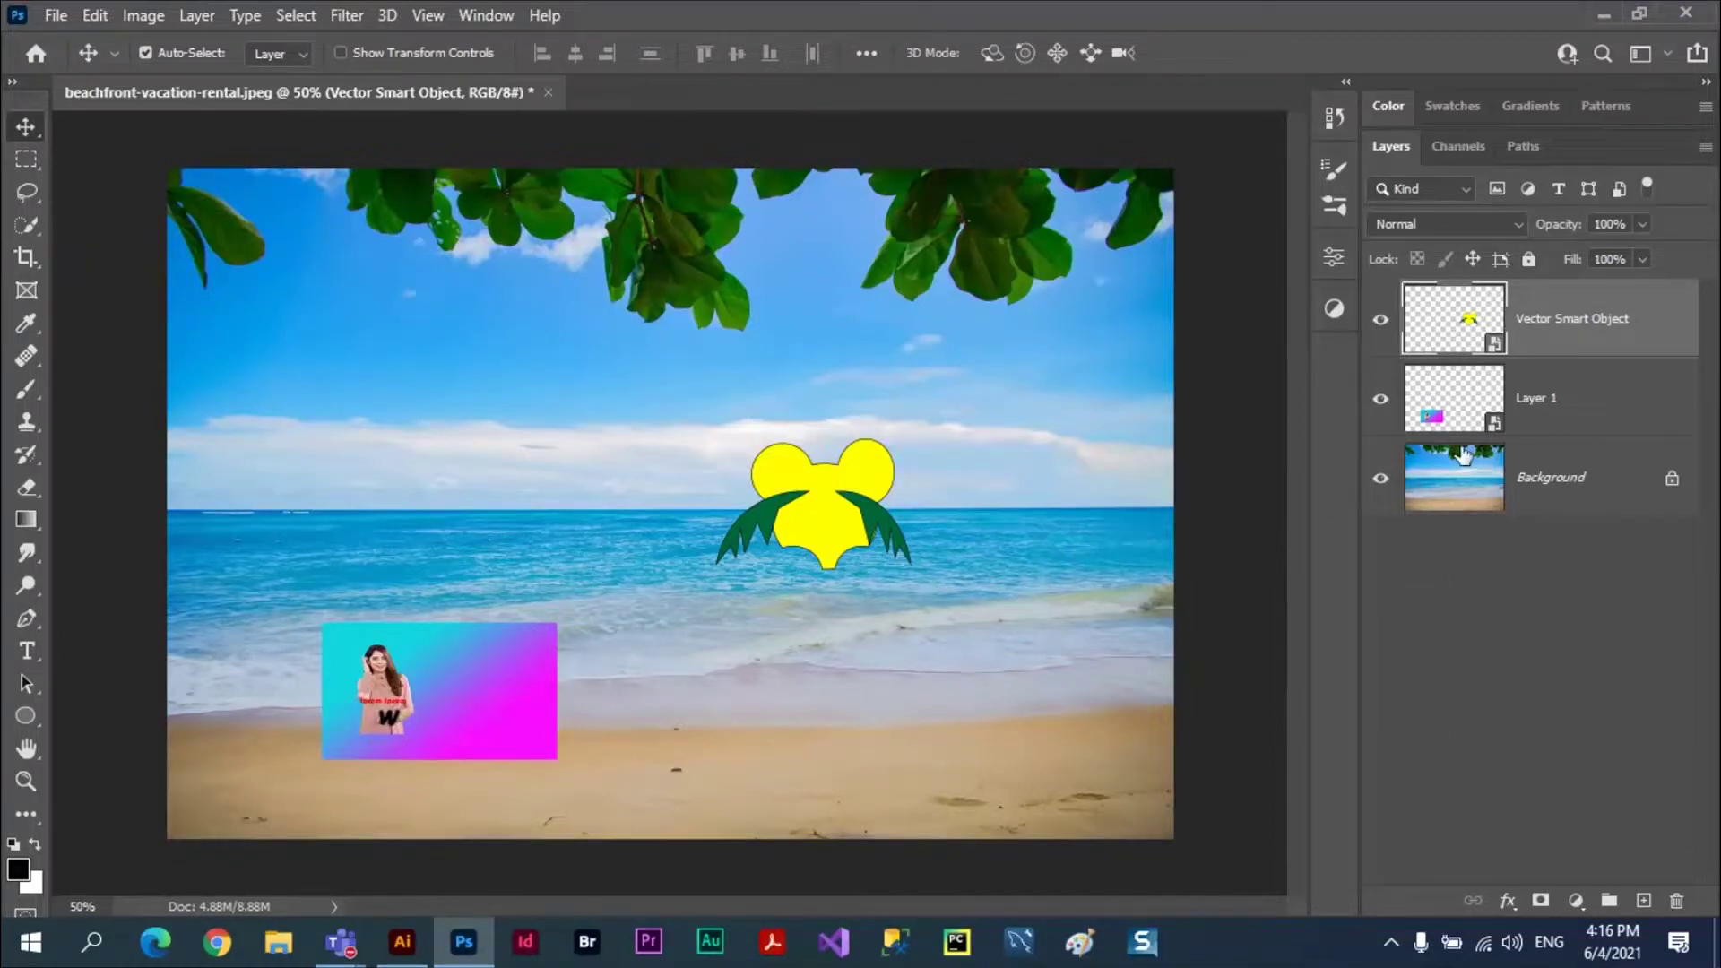
- Select the yellow and green Vector Smart Object layer and nudge it left
{"action": "double_click", "coordinate": [1446, 421]}
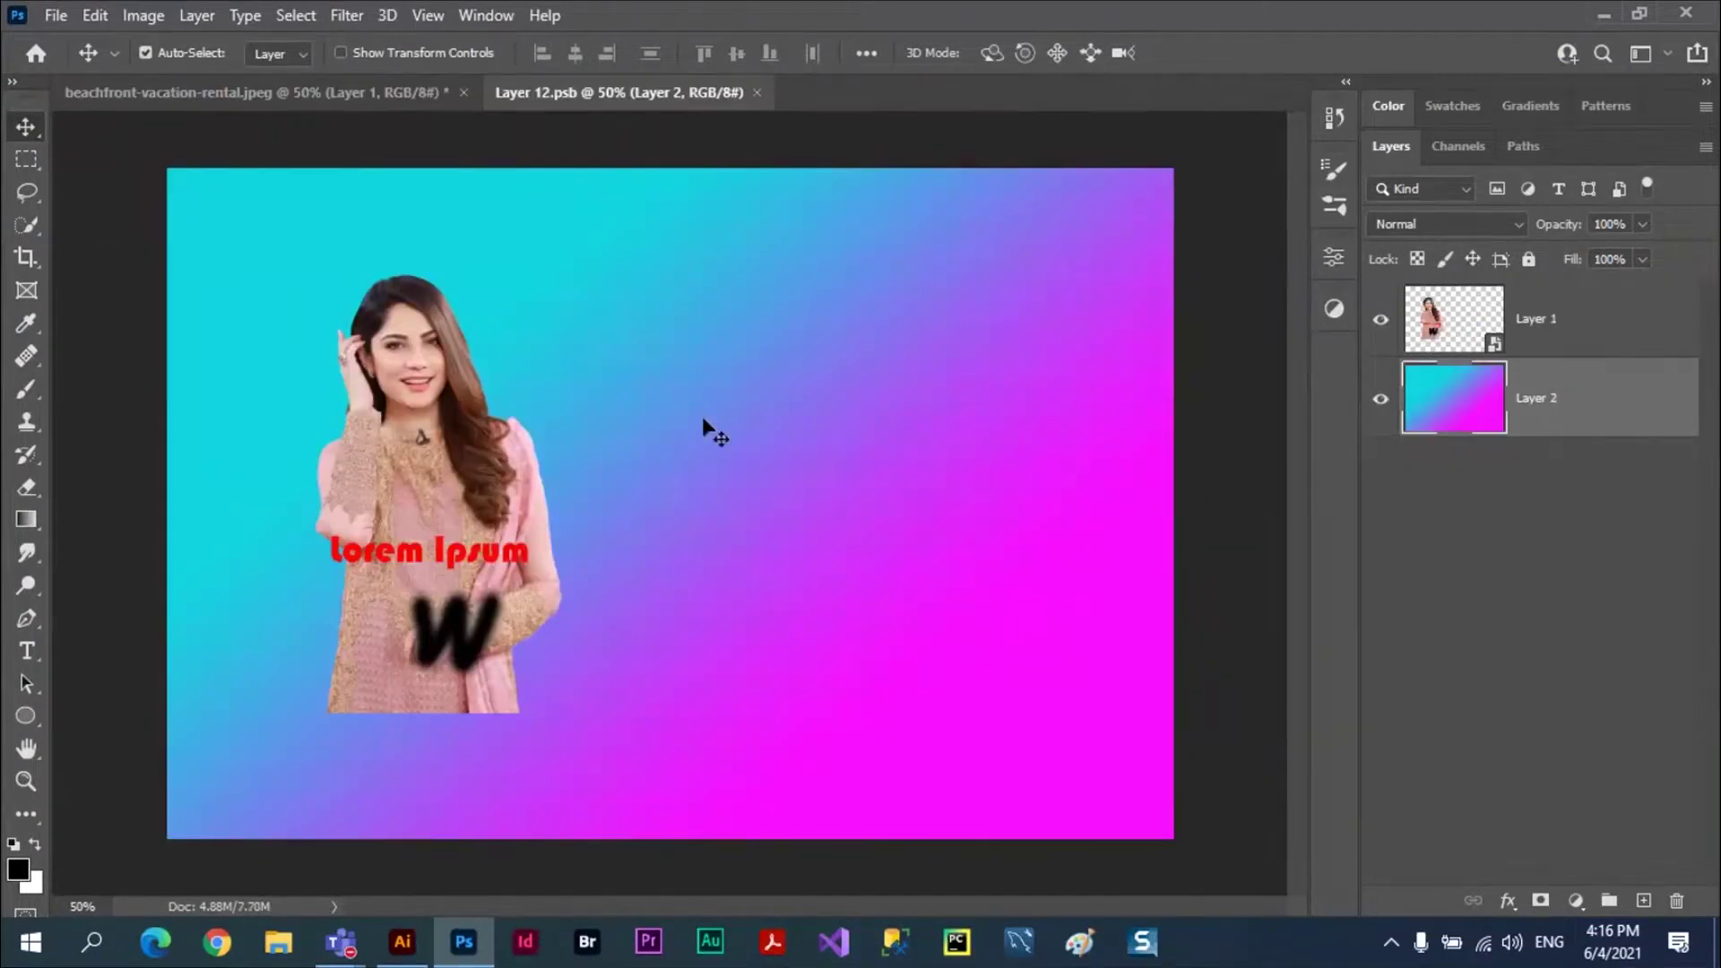
{"action": "left_click", "coordinate": [756, 94]}
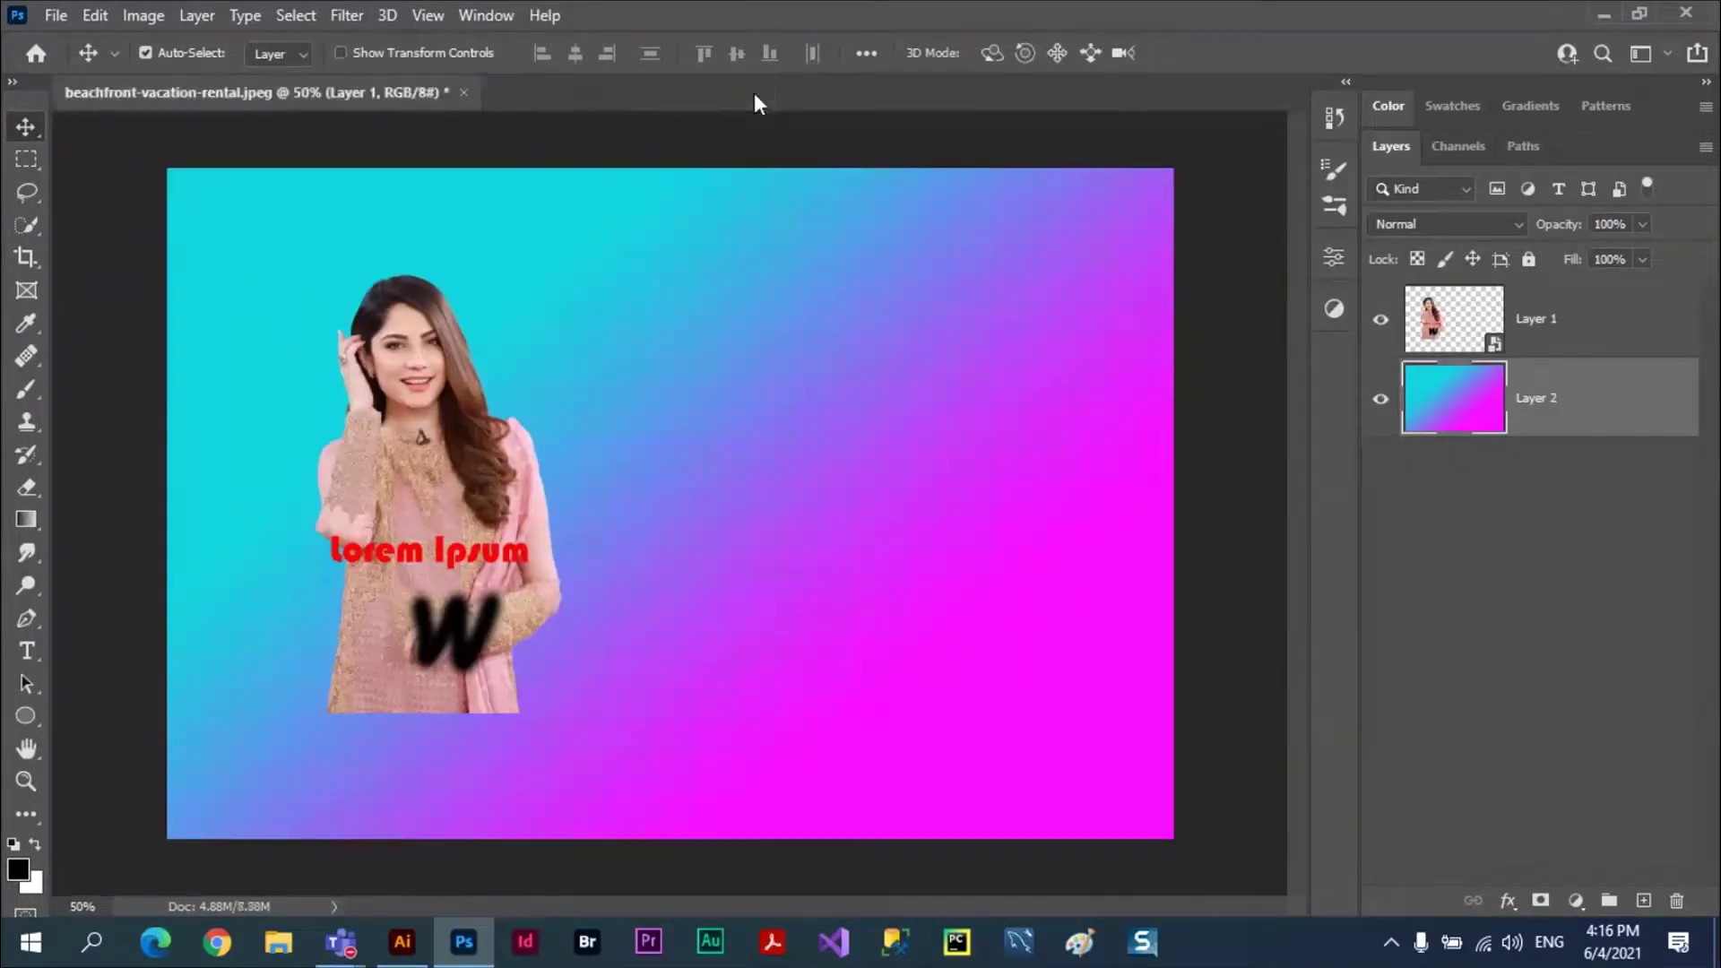
{"action": "left_click", "coordinate": [1454, 321]}
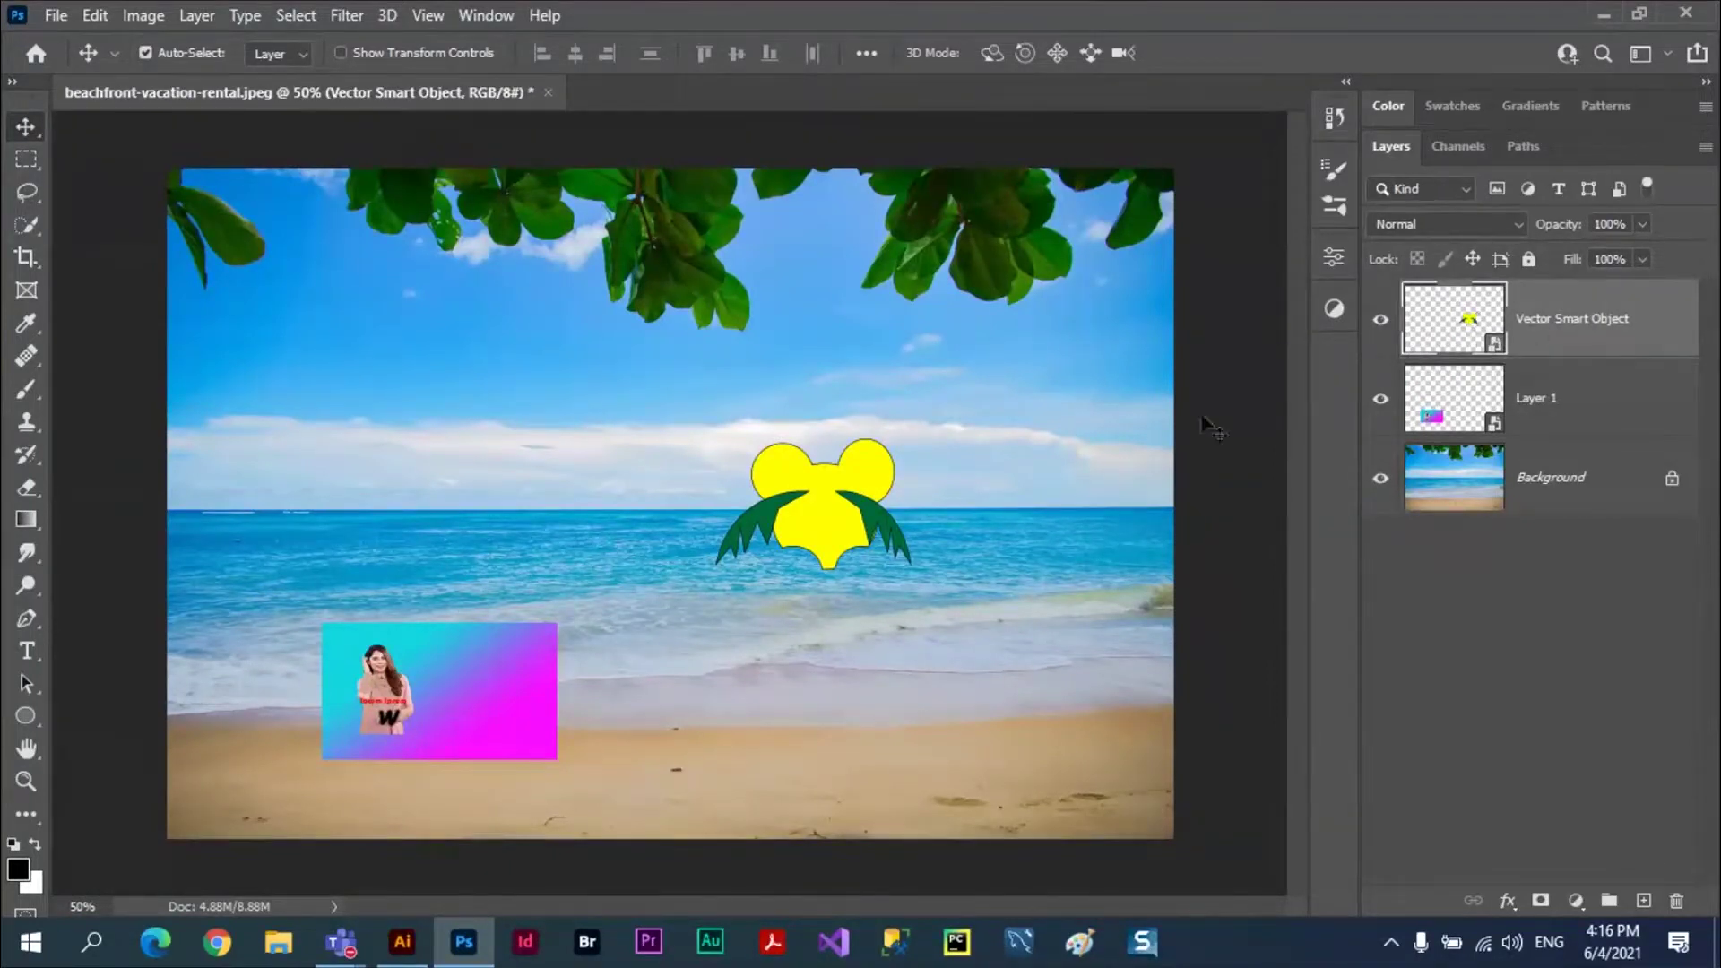
{"action": "mouse_move", "coordinate": [844, 496]}
{"action": "left_mouse_down"}
{"action": "mouse_move", "coordinate": [773, 430]}
{"action": "mouse_move", "coordinate": [790, 430]}
{"action": "left_mouse_up"}
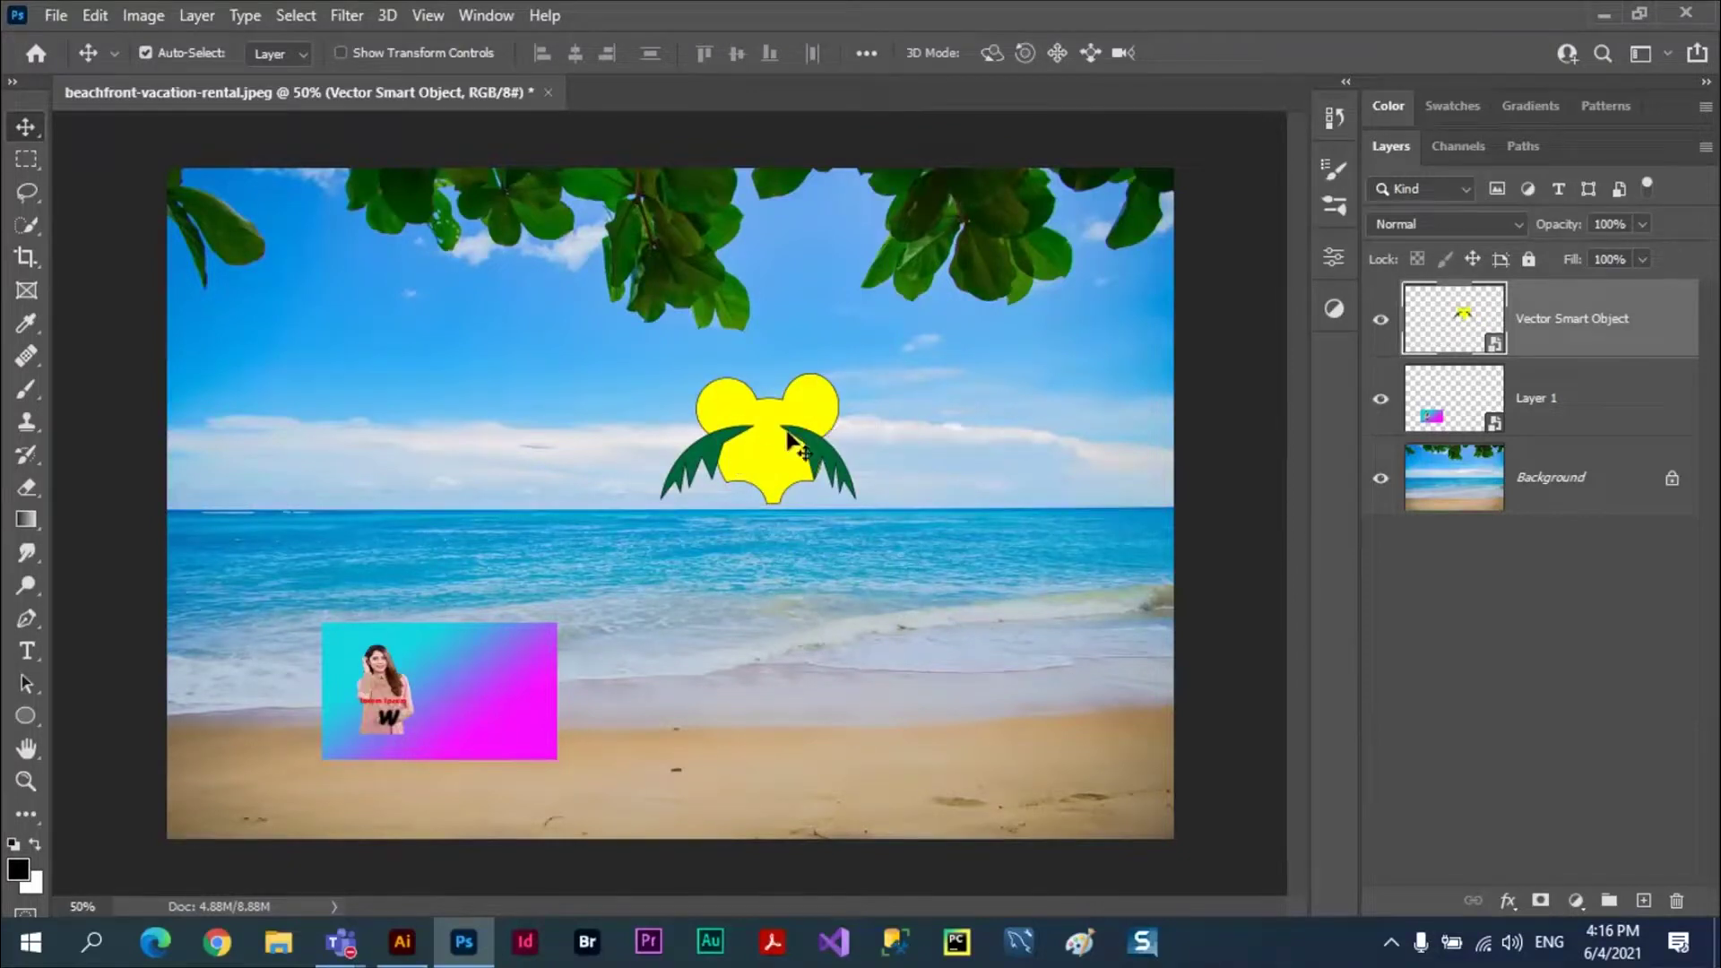
{"action": "left_click_drag", "start_coordinate": [822, 446], "coordinate": [762, 463]}
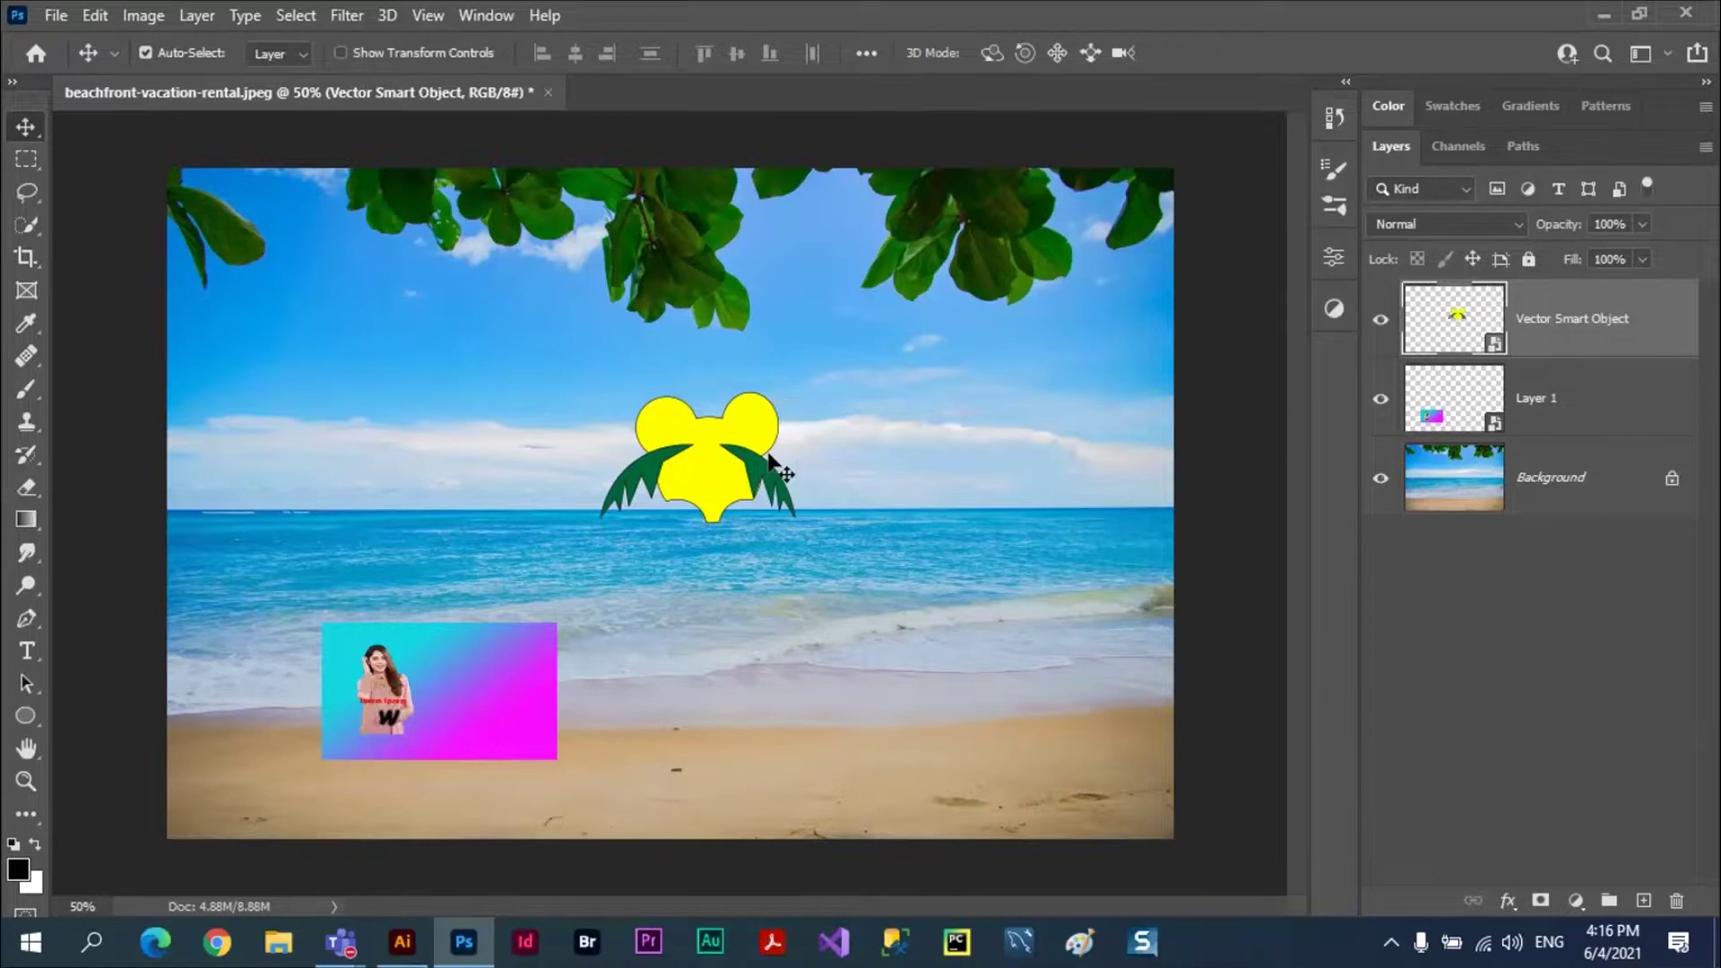
- Scale the shape to about 254% and place it over the horizon near the centre
{"action": "key", "text": "ctrl"}
{"action": "key", "text": "ctrl+t"}
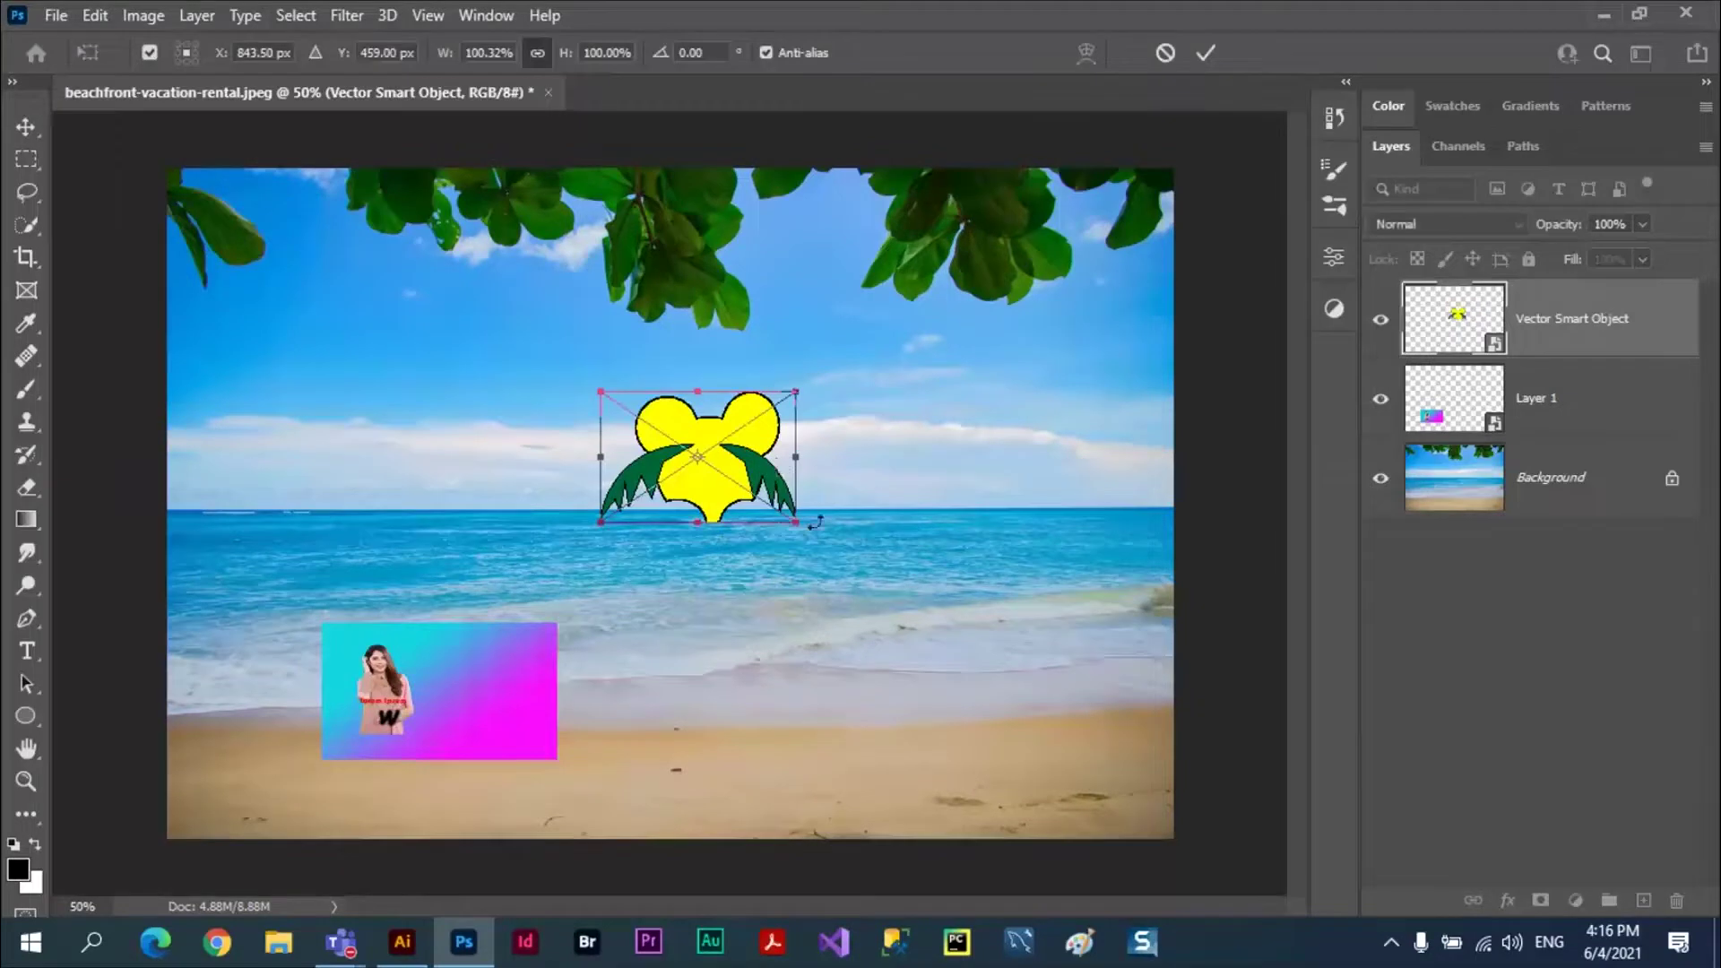
{"action": "mouse_move", "coordinate": [795, 522]}
{"action": "left_mouse_down"}
{"action": "mouse_move", "coordinate": [923, 576]}
{"action": "mouse_move", "coordinate": [934, 717]}
{"action": "mouse_move", "coordinate": [1083, 785]}
{"action": "mouse_move", "coordinate": [1097, 759]}
{"action": "left_mouse_up"}
{"action": "left_click", "coordinate": [1207, 61]}
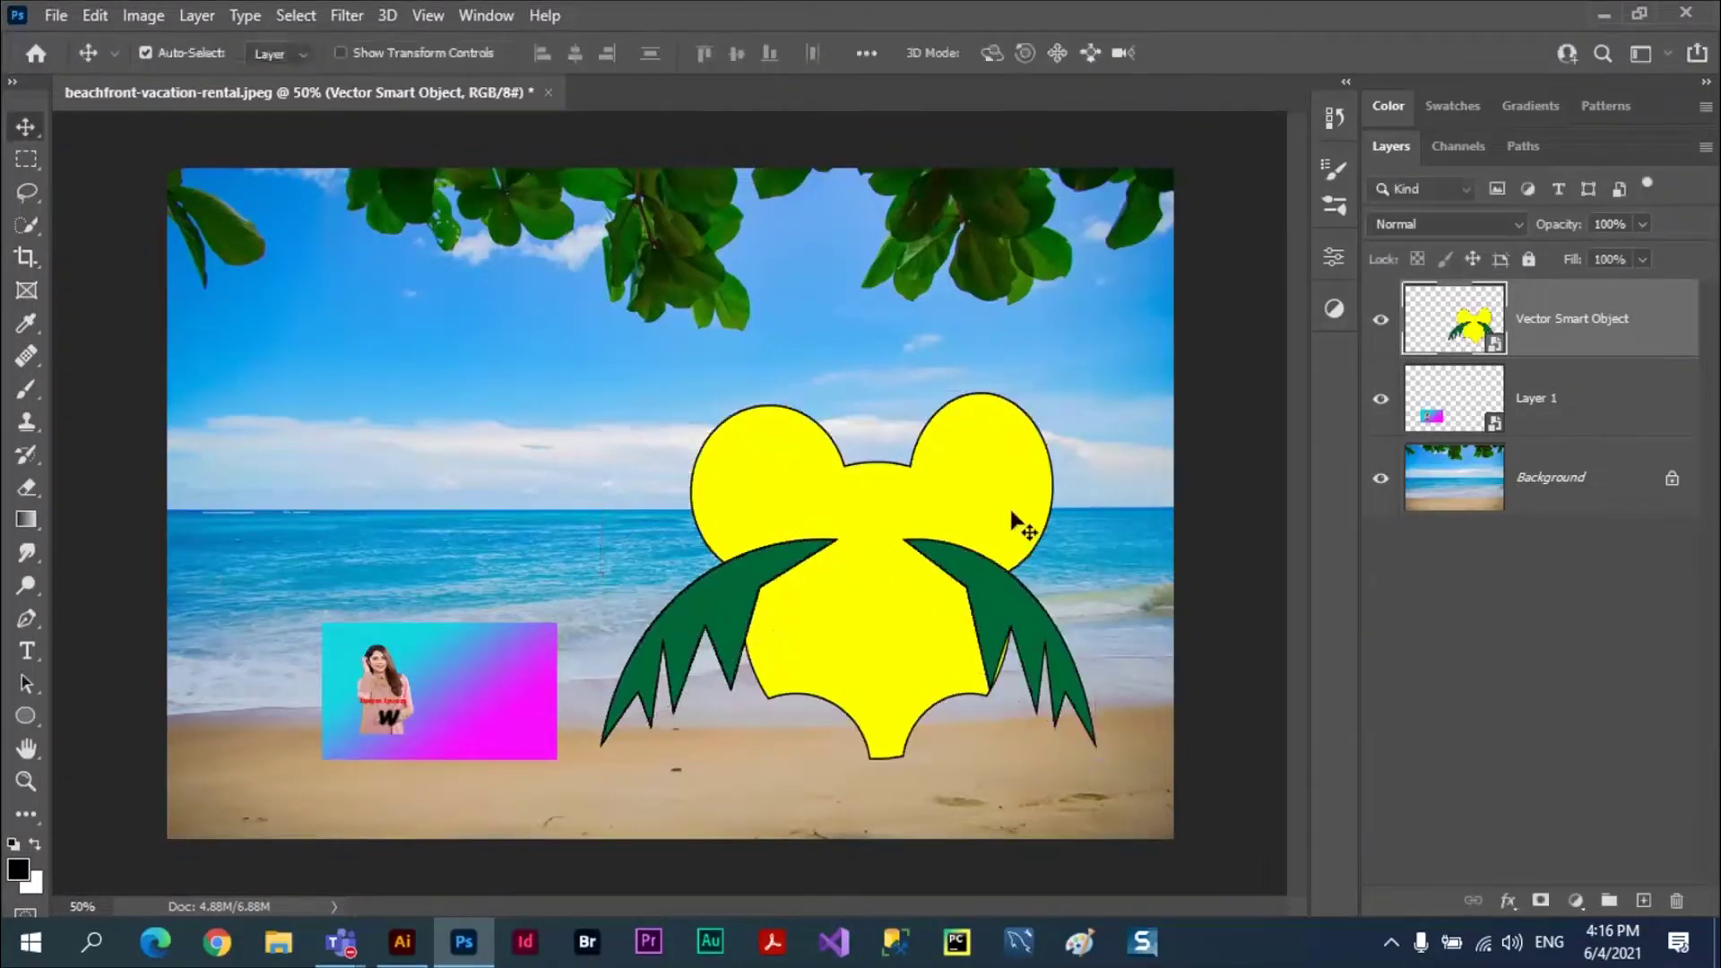
{"action": "left_click_drag", "start_coordinate": [853, 564], "coordinate": [785, 429]}
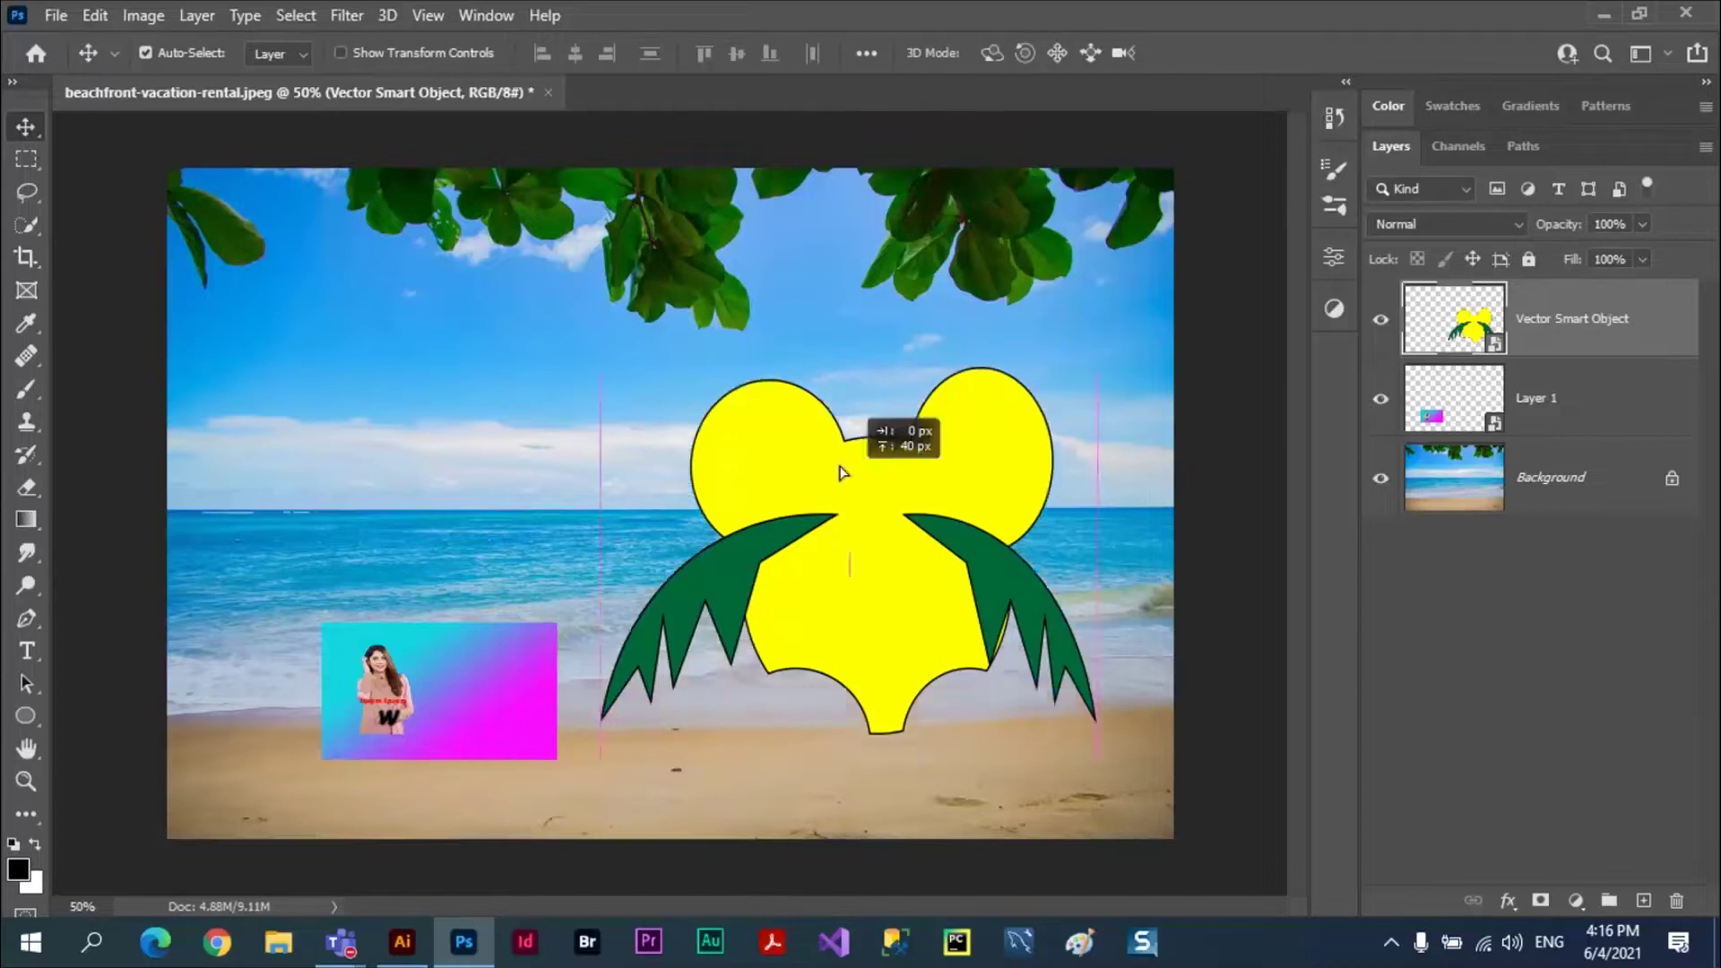
{"action": "left_click", "coordinate": [29, 630]}
{"action": "right_click", "coordinate": [29, 632]}
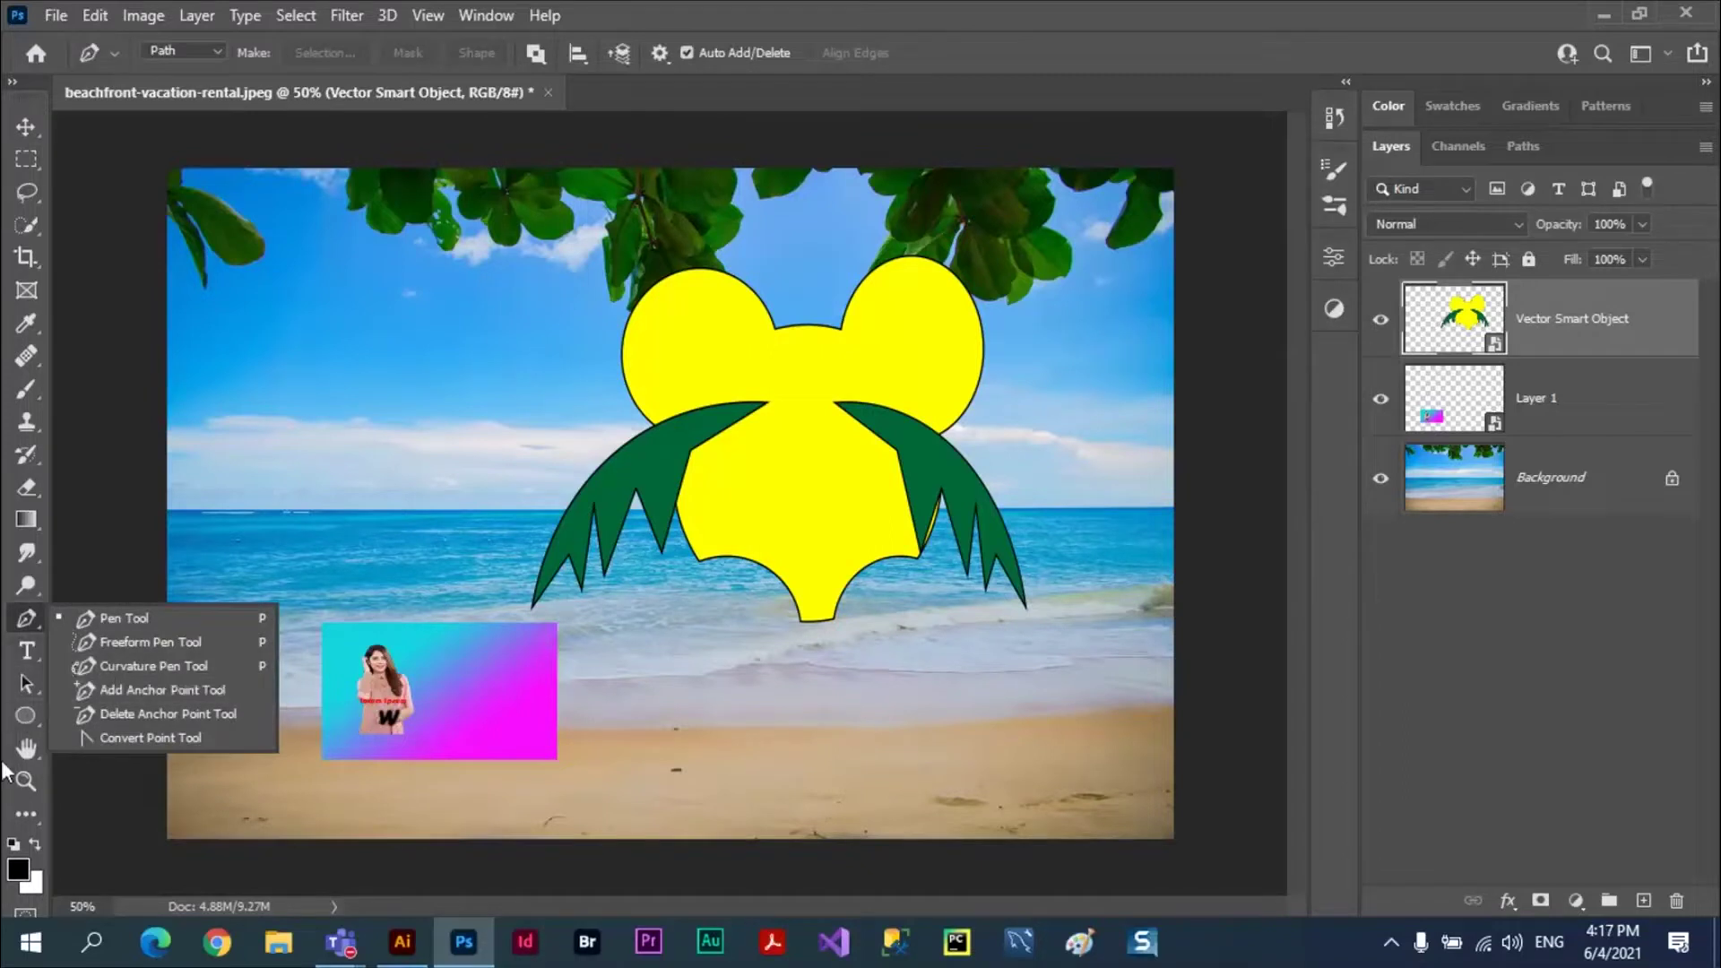
{"action": "left_click", "coordinate": [25, 131]}
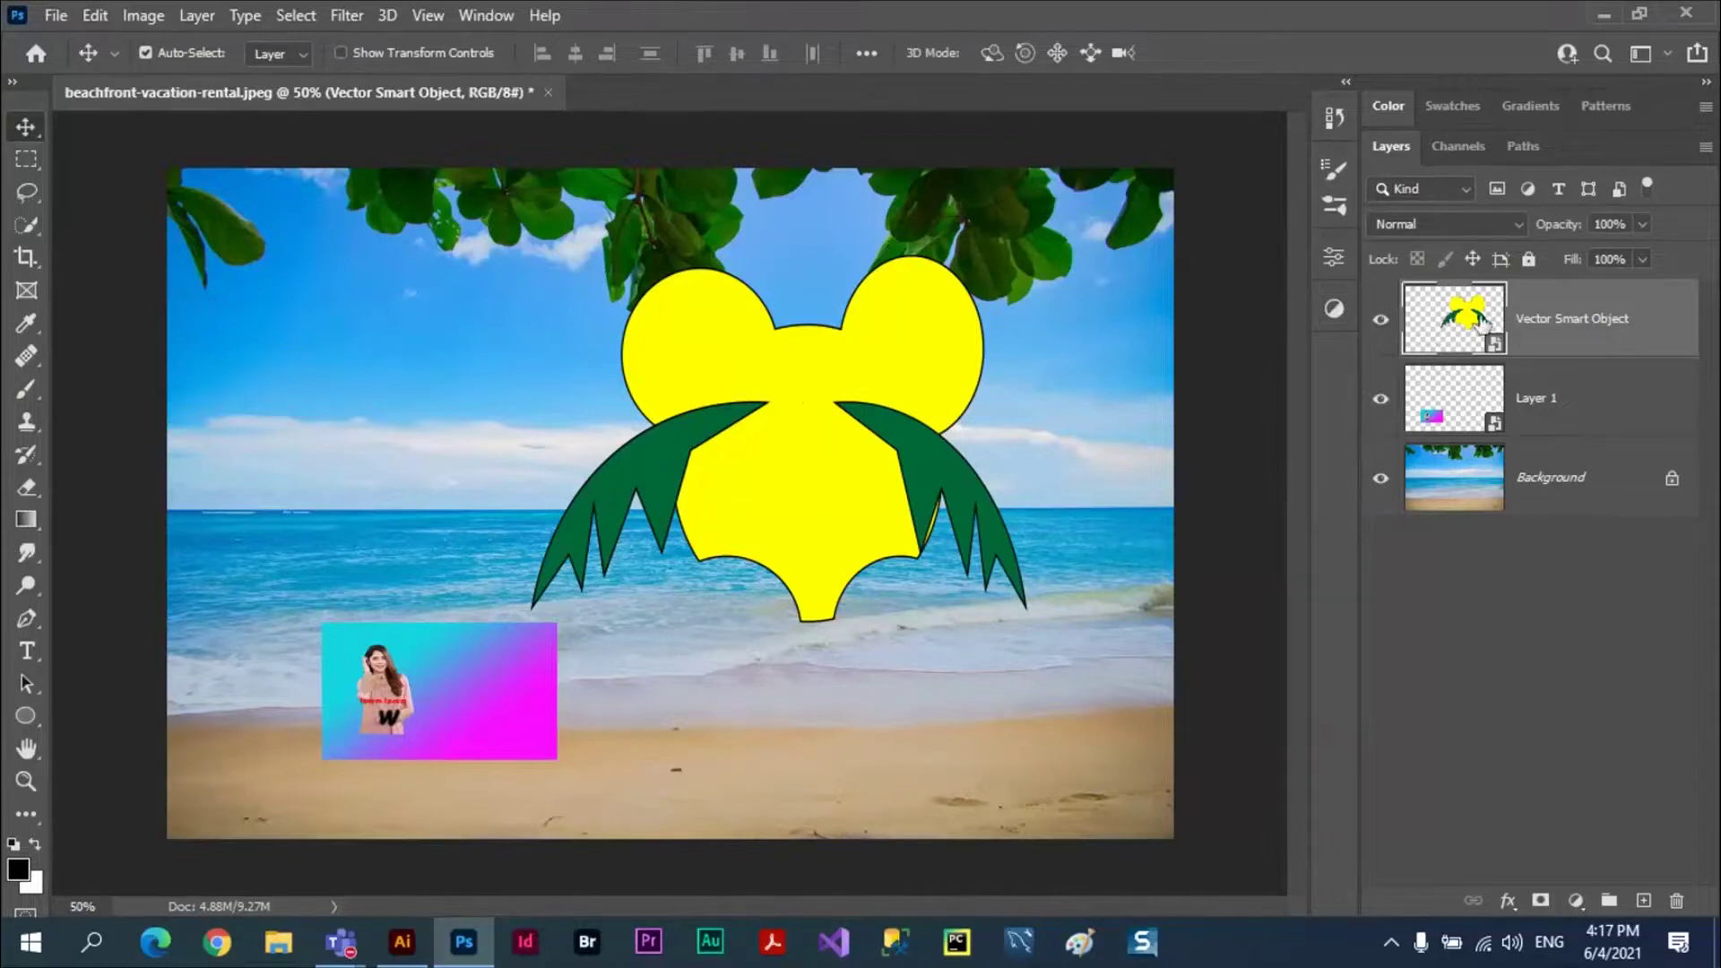
{"action": "left_click_drag", "start_coordinate": [852, 421], "coordinate": [819, 486]}
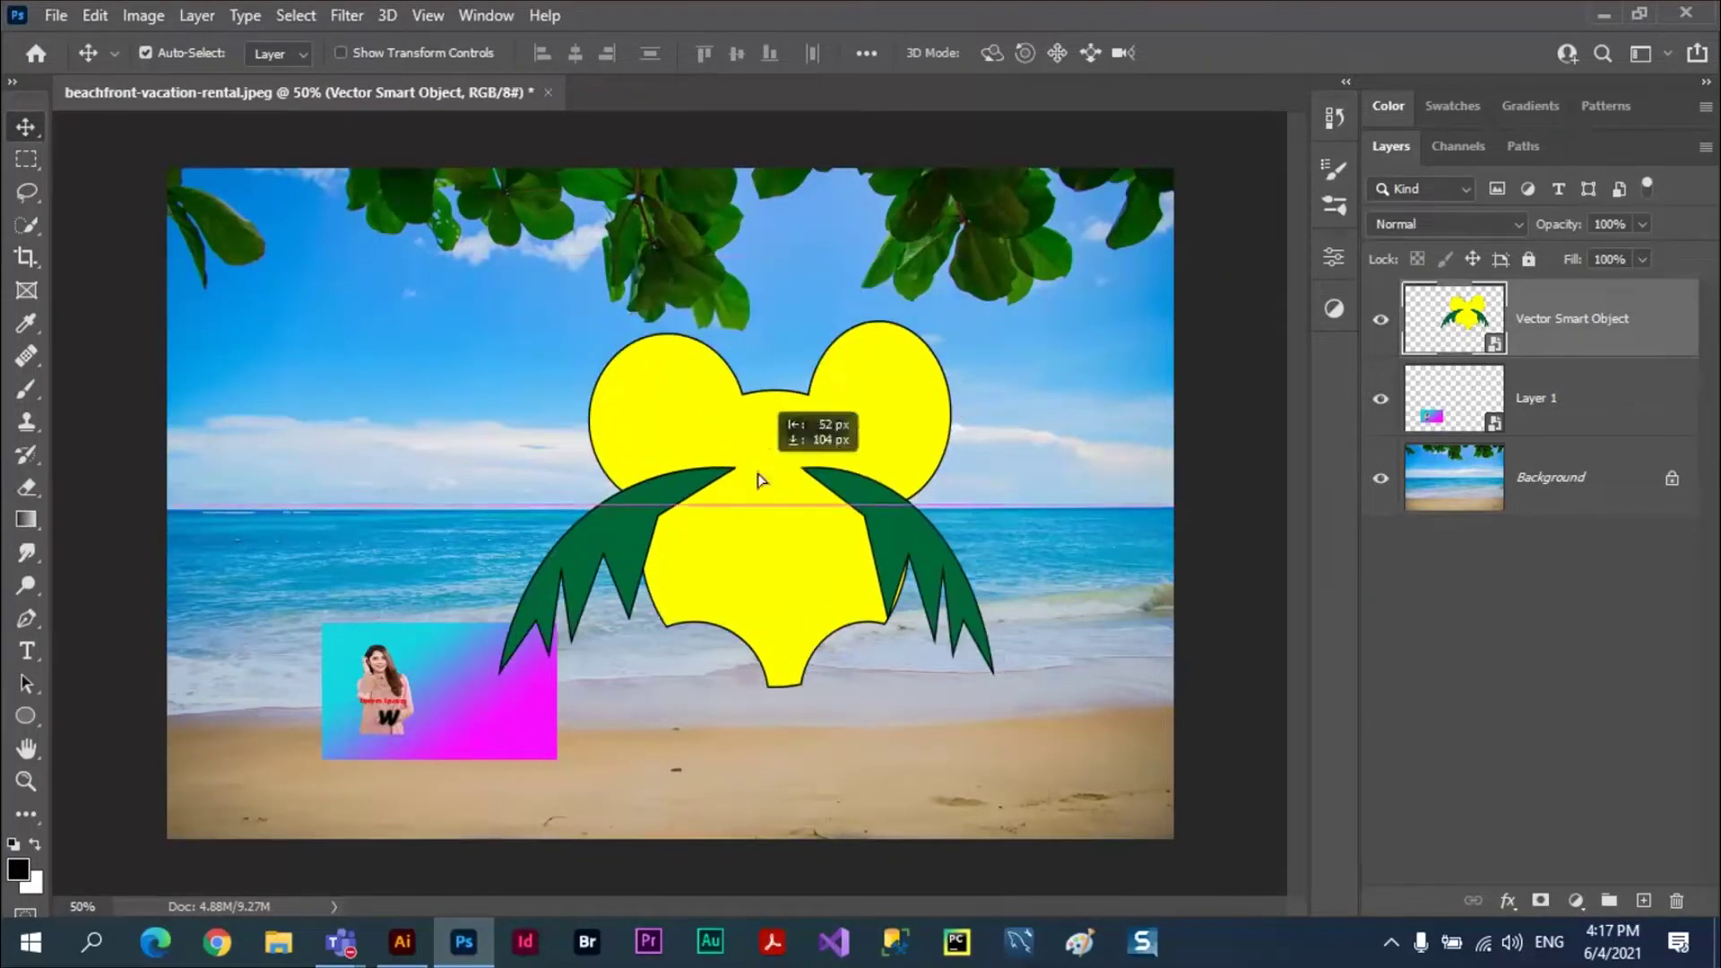
- Open the shape's source artwork, Vector Smart Object.ai, in Illustrator
{"action": "double_click", "coordinate": [1469, 330]}
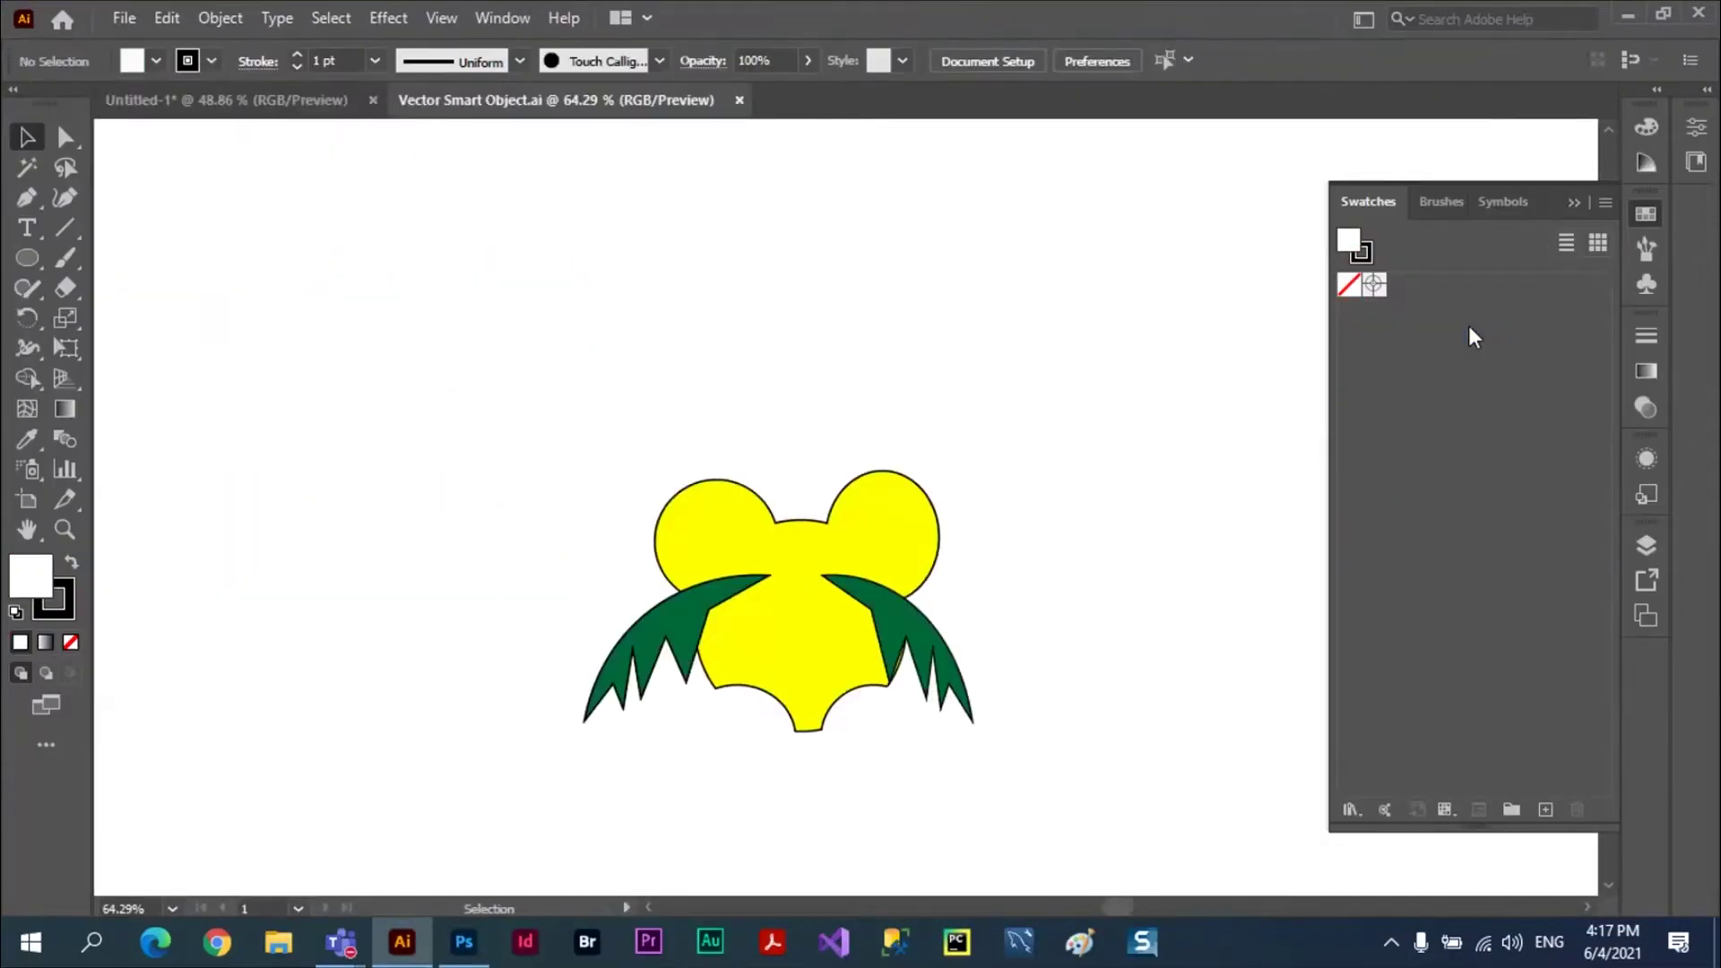
{"action": "left_click", "coordinate": [1572, 205]}
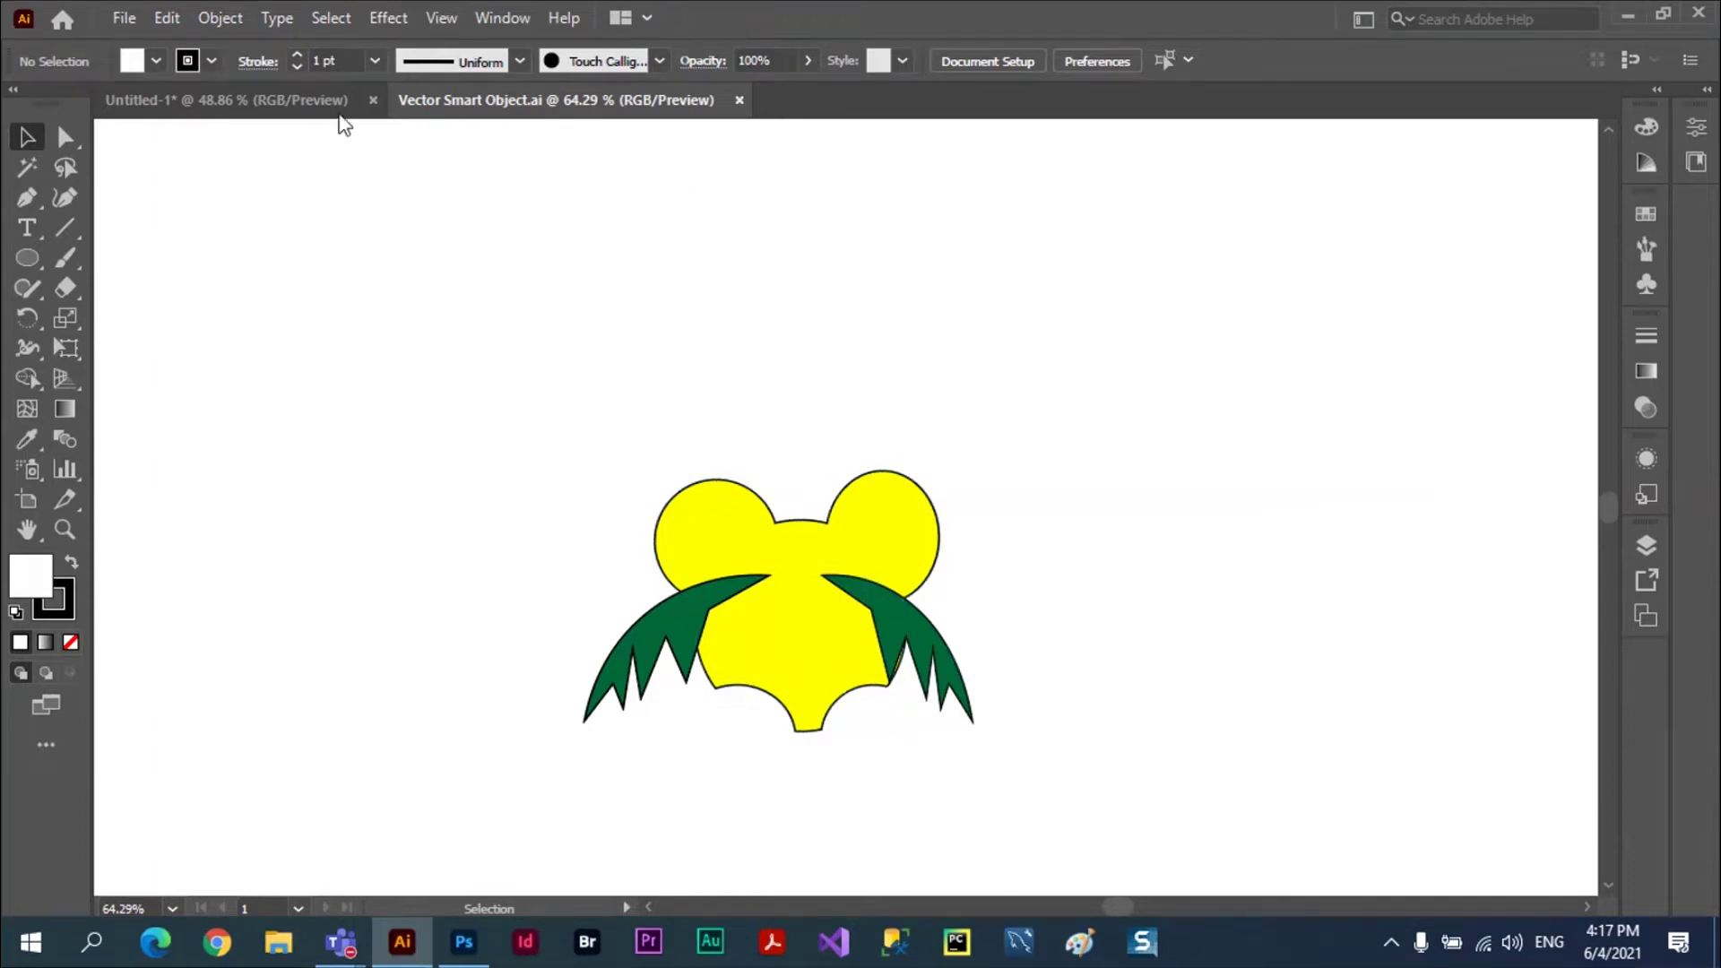
{"action": "left_click", "coordinate": [246, 106]}
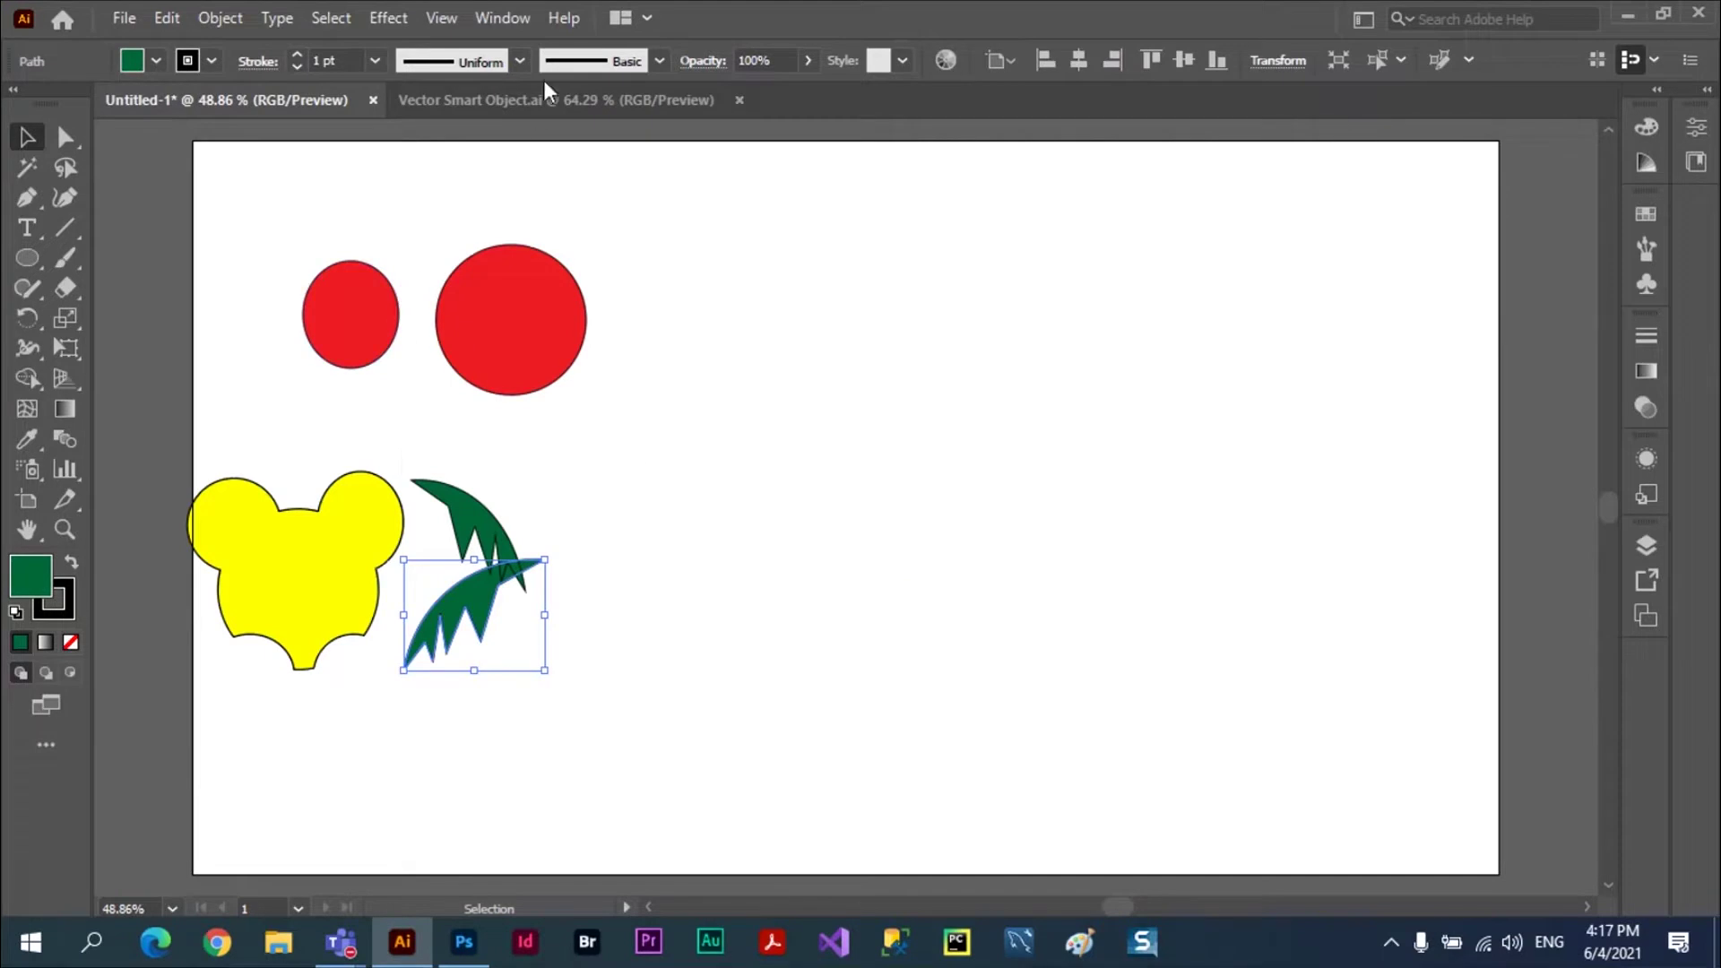
{"action": "left_click", "coordinate": [499, 104]}
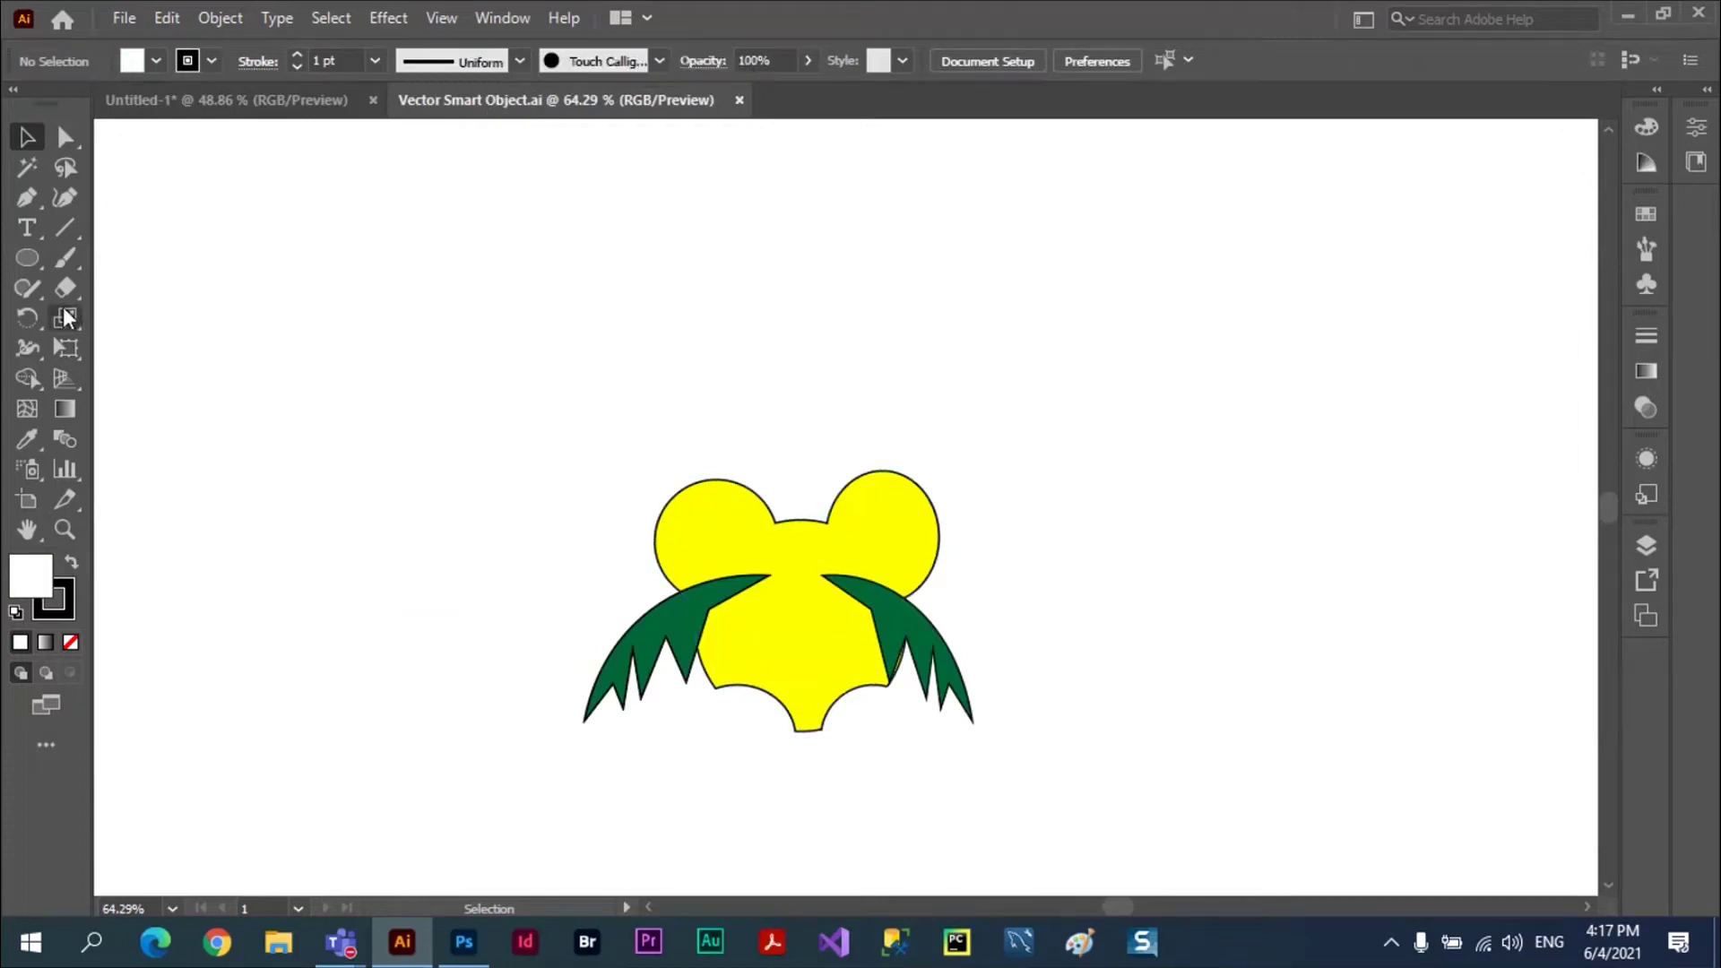
- Draw two small white eye ellipses on the yellow face, then save and close the file
{"action": "left_click", "coordinate": [29, 258]}
{"action": "right_click", "coordinate": [29, 258]}
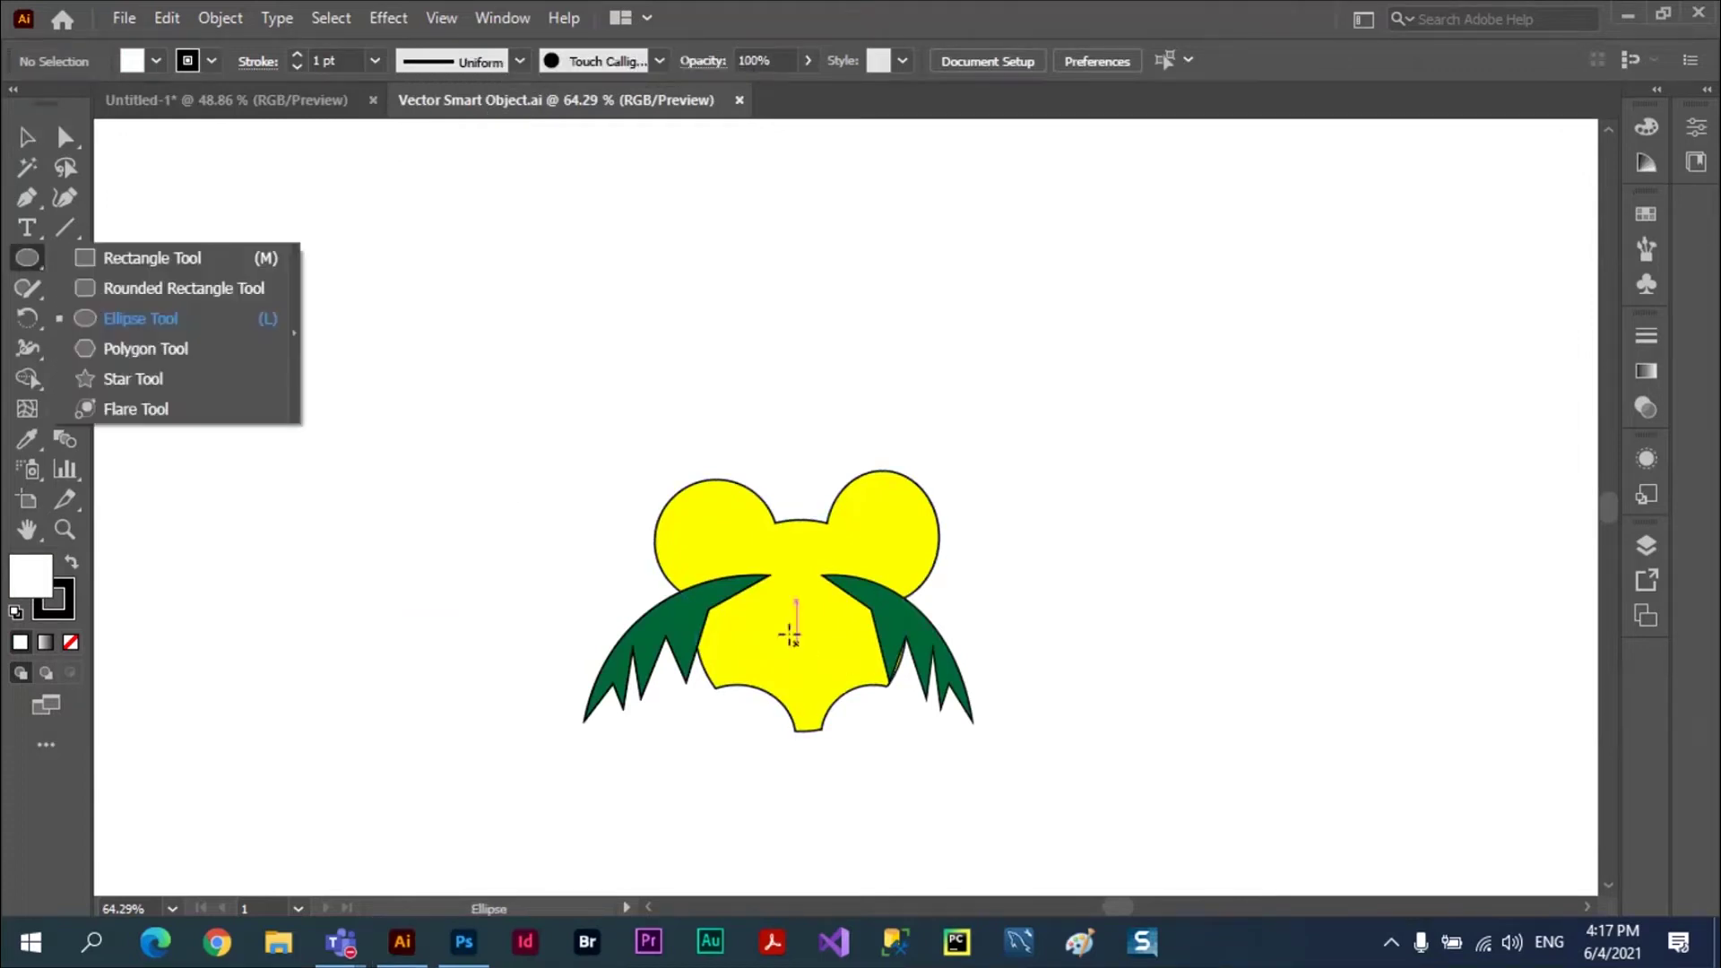
{"action": "left_click_drag", "start_coordinate": [764, 610], "coordinate": [834, 626]}
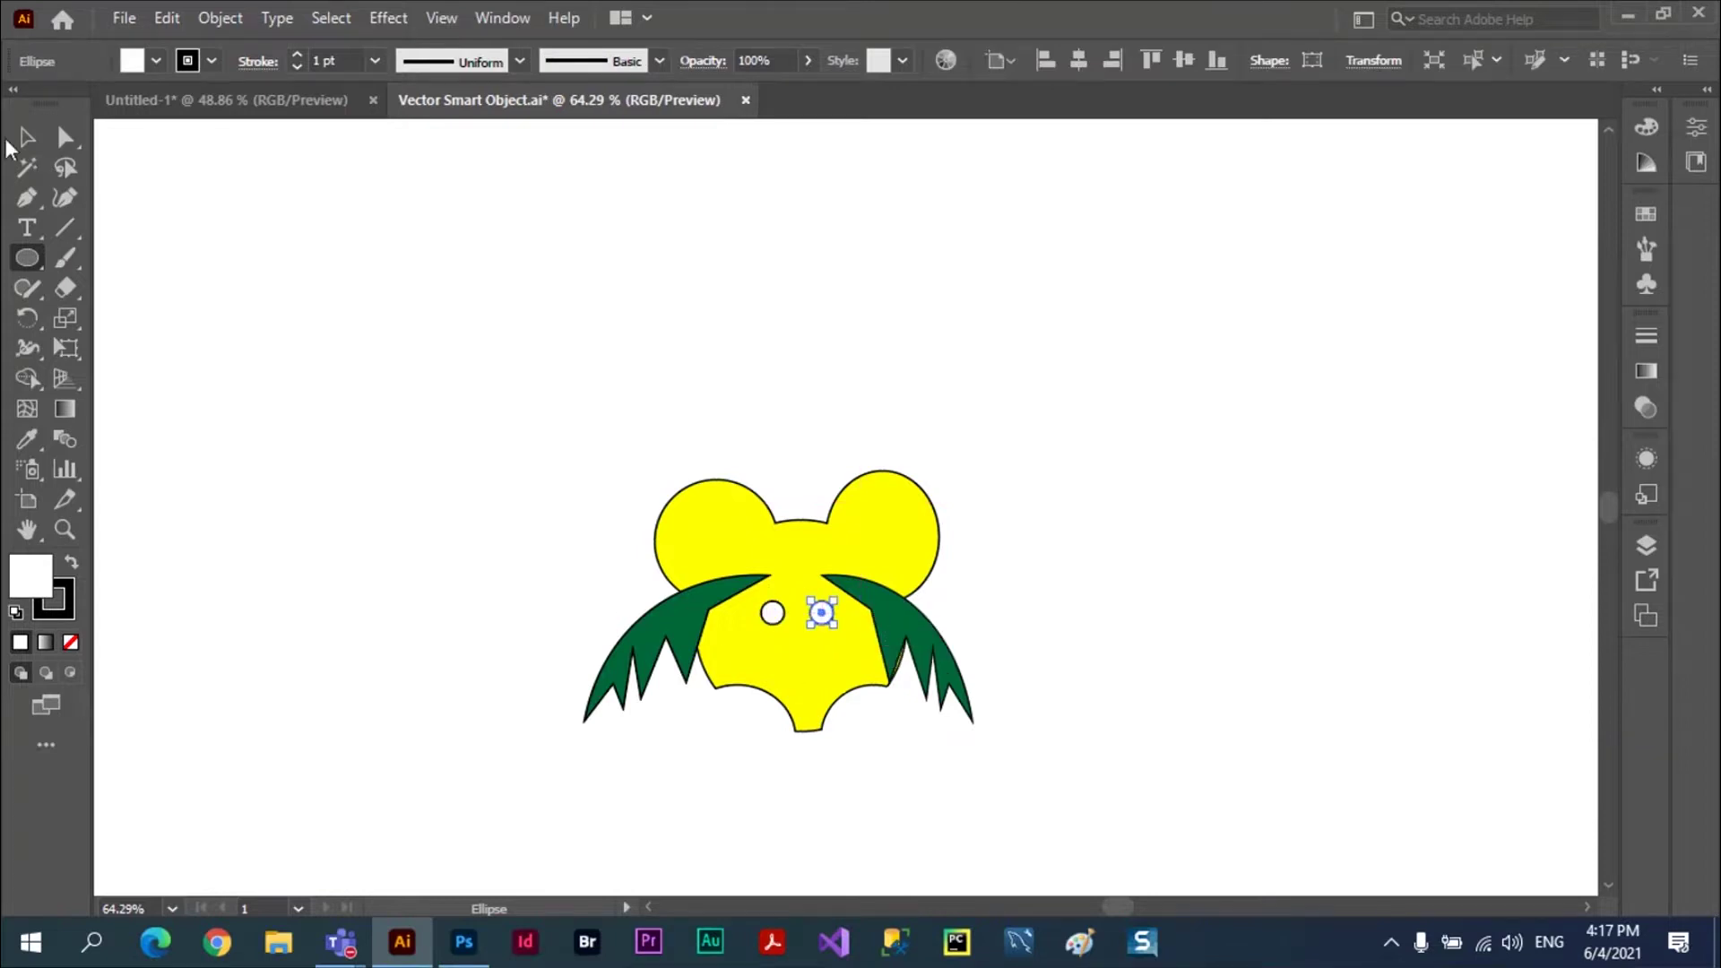
{"action": "key", "text": "v"}
{"action": "left_click", "coordinate": [547, 499]}
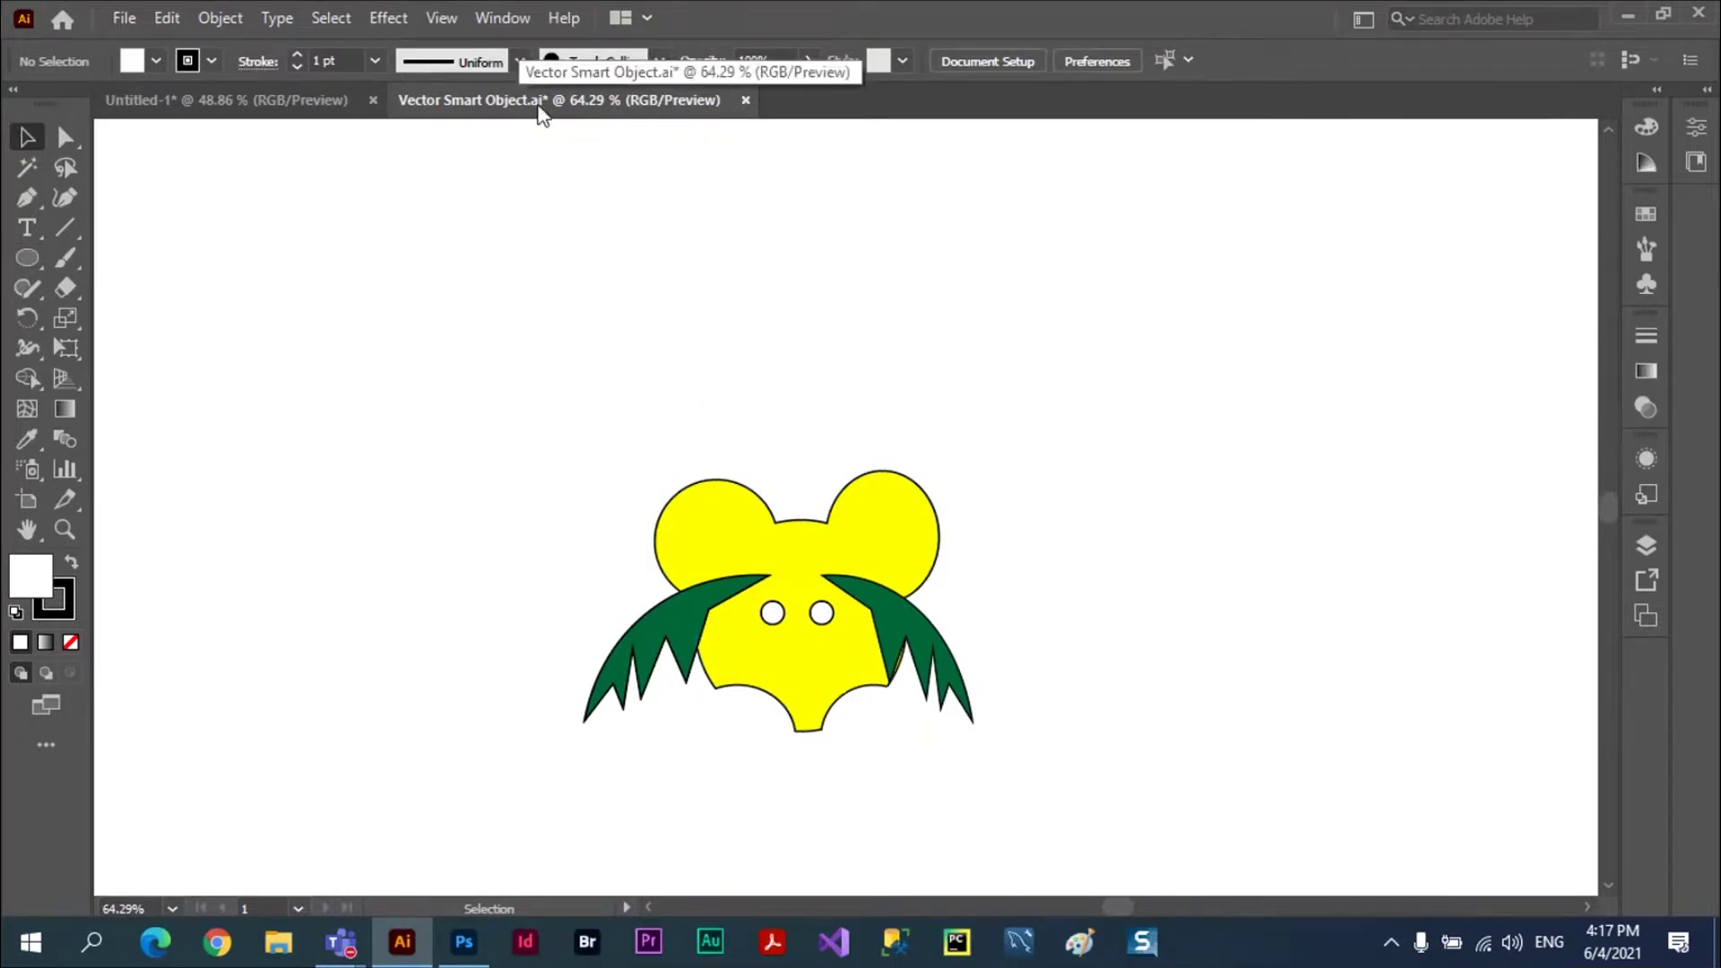
{"action": "left_click", "coordinate": [745, 102]}
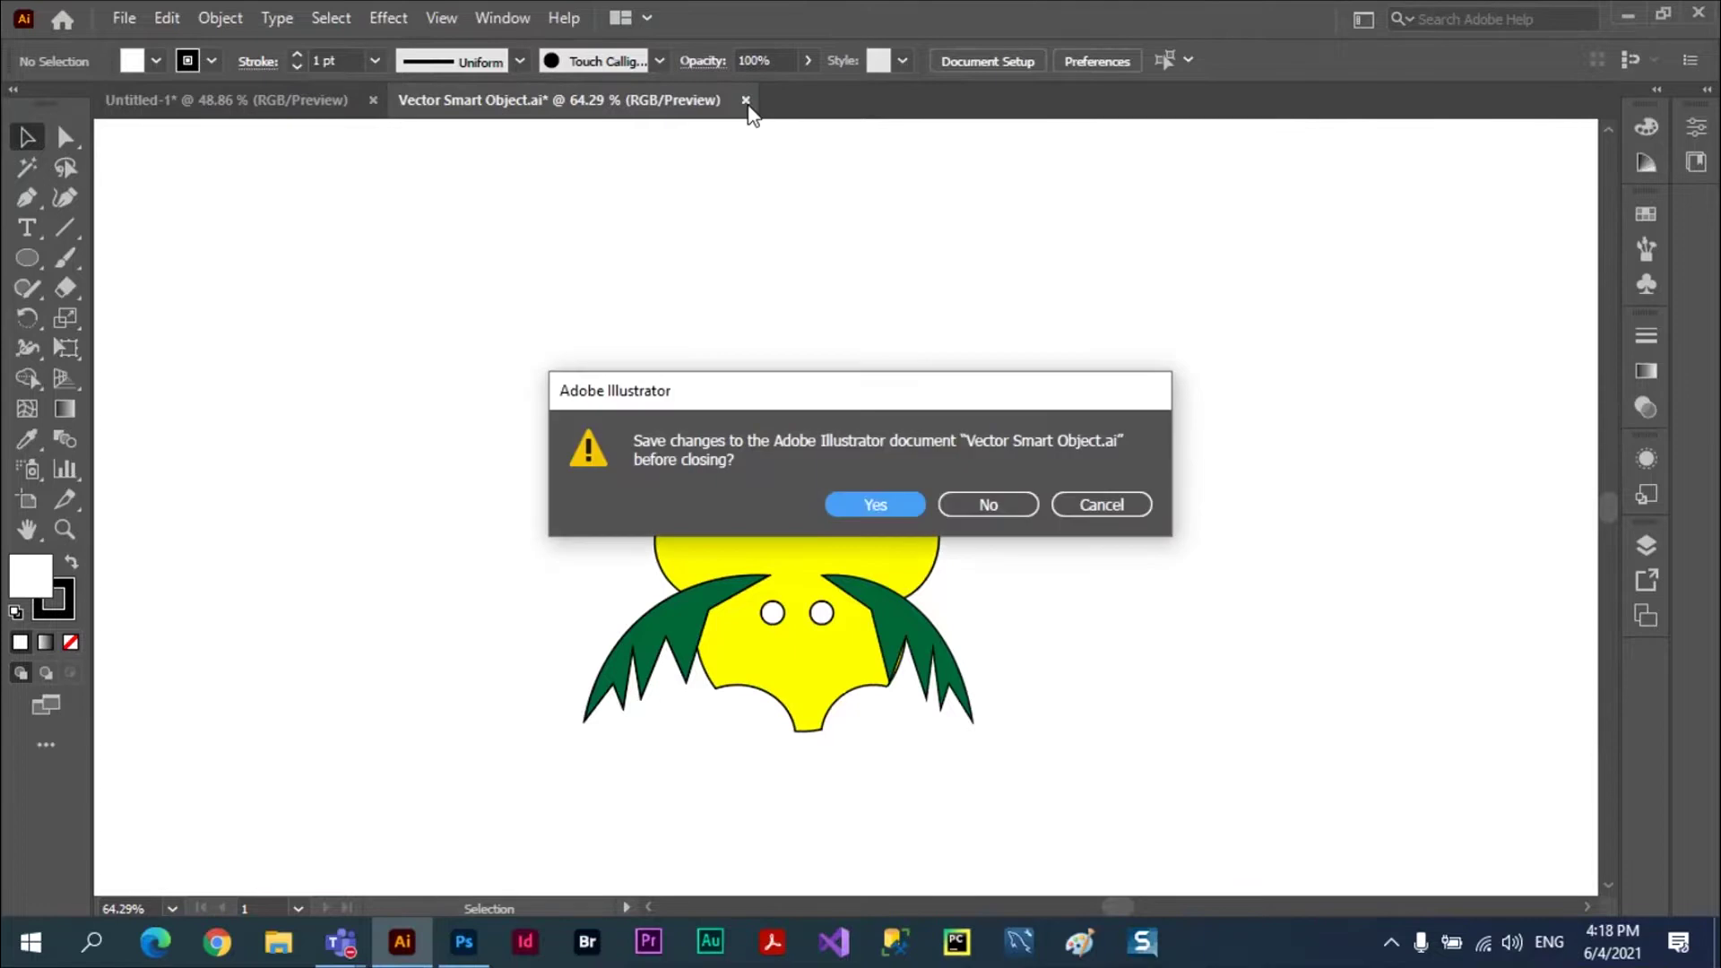
{"action": "left_click", "coordinate": [872, 504]}
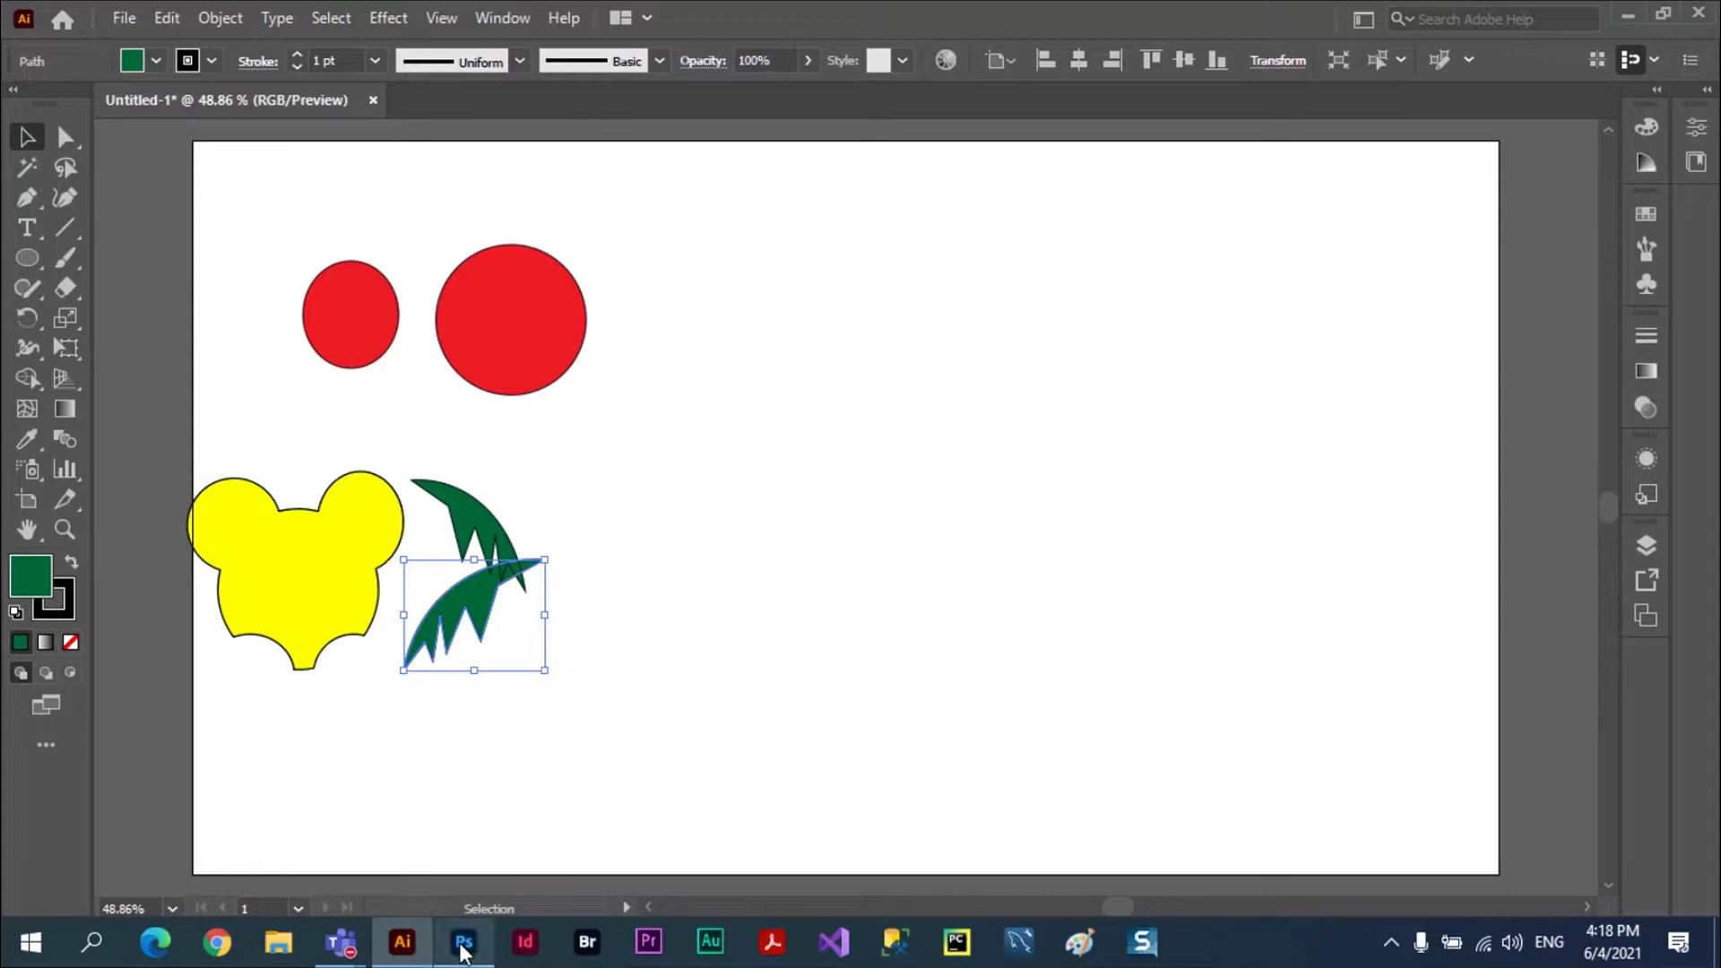
- Drag the updated bear artwork to just right of centre, lower over the sea
{"action": "left_click", "coordinate": [462, 941]}
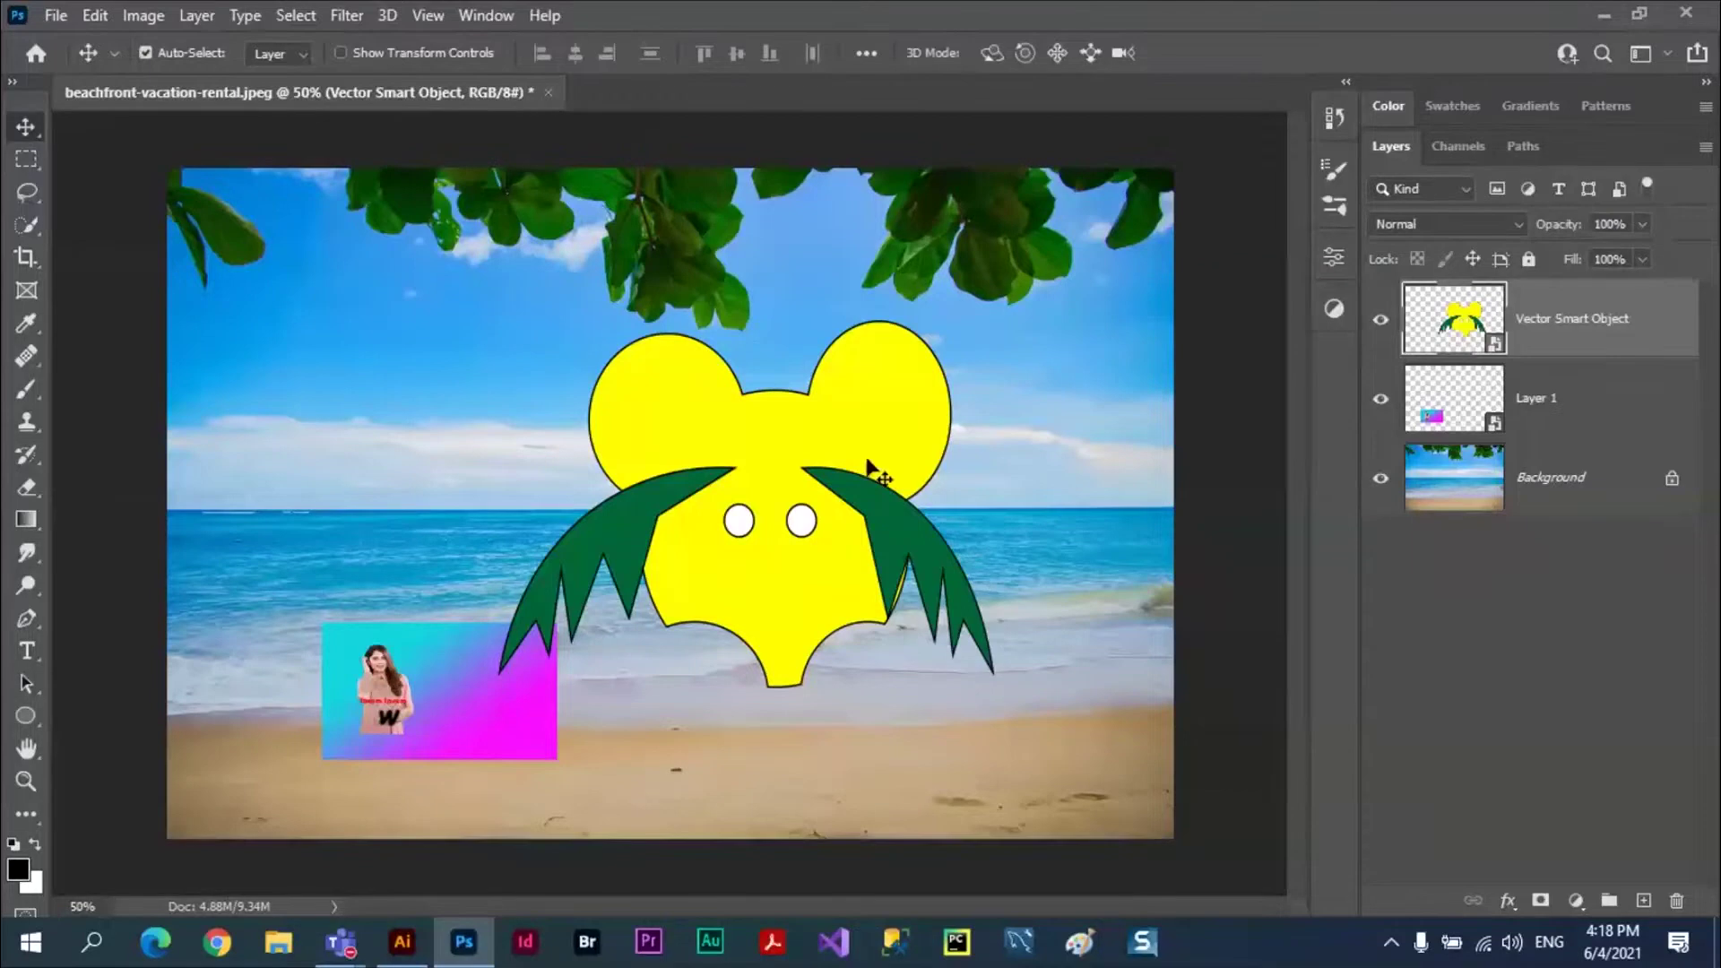
{"action": "mouse_move", "coordinate": [876, 469]}
{"action": "left_mouse_down"}
{"action": "mouse_move", "coordinate": [594, 439]}
{"action": "mouse_move", "coordinate": [730, 373]}
{"action": "left_mouse_up"}
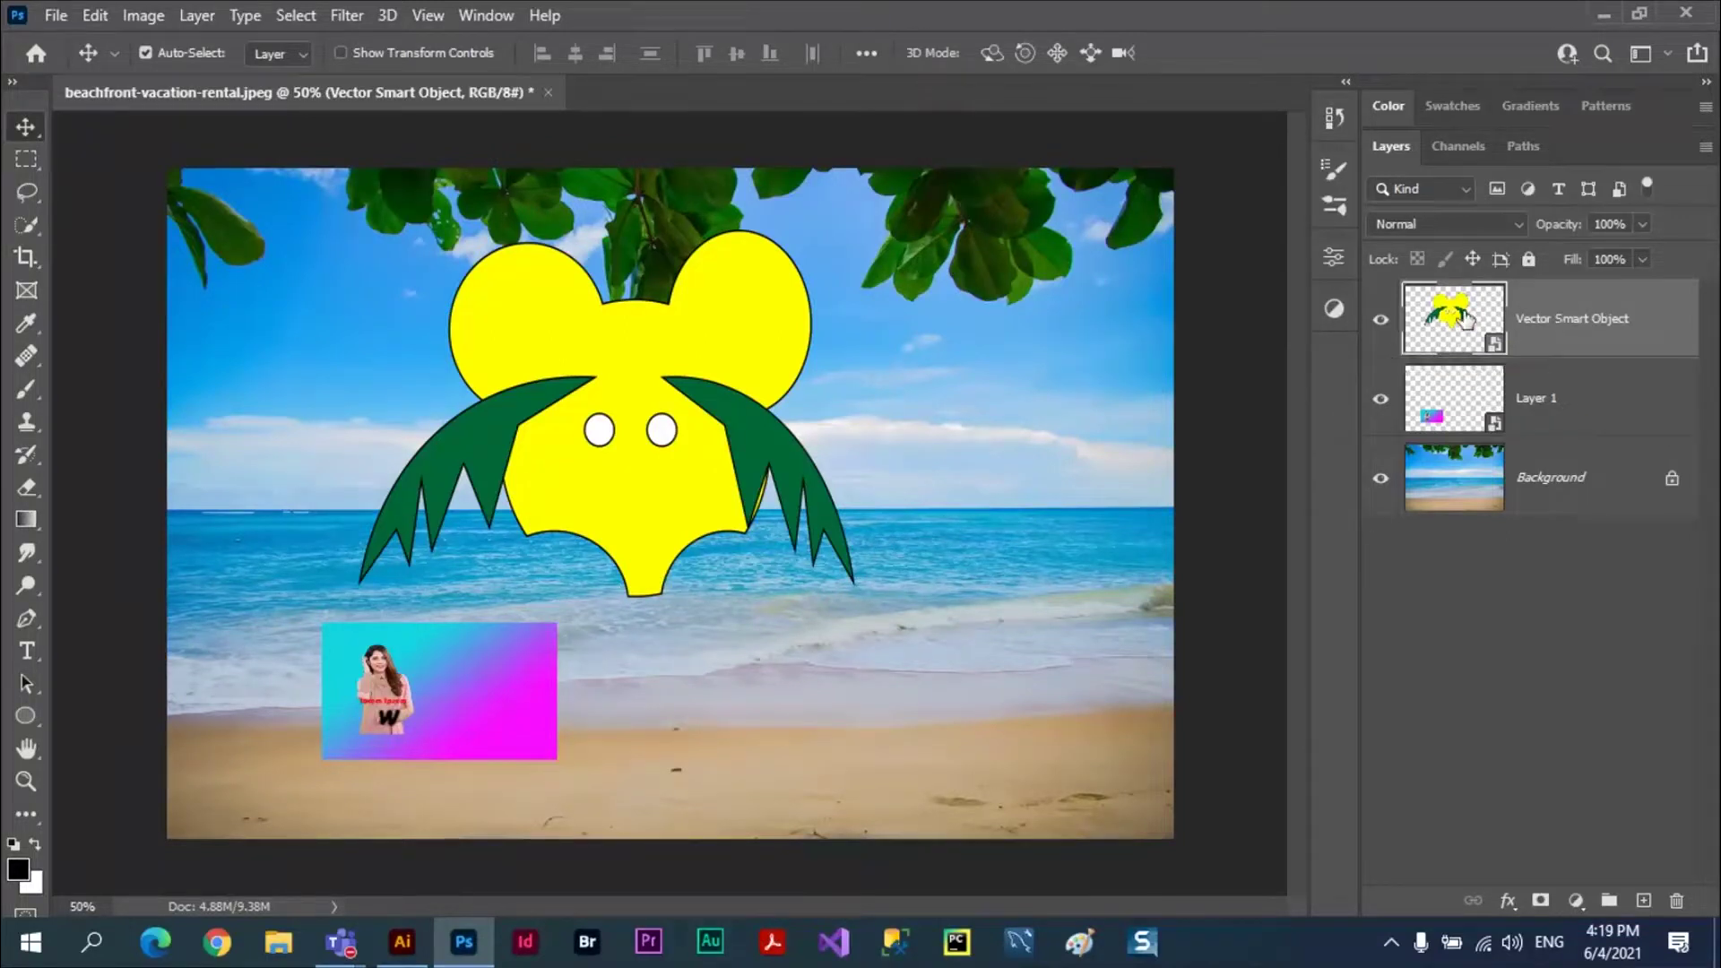
{"action": "mouse_move", "coordinate": [687, 380]}
{"action": "left_mouse_down"}
{"action": "mouse_move", "coordinate": [816, 437]}
{"action": "mouse_move", "coordinate": [905, 451]}
{"action": "left_mouse_up"}
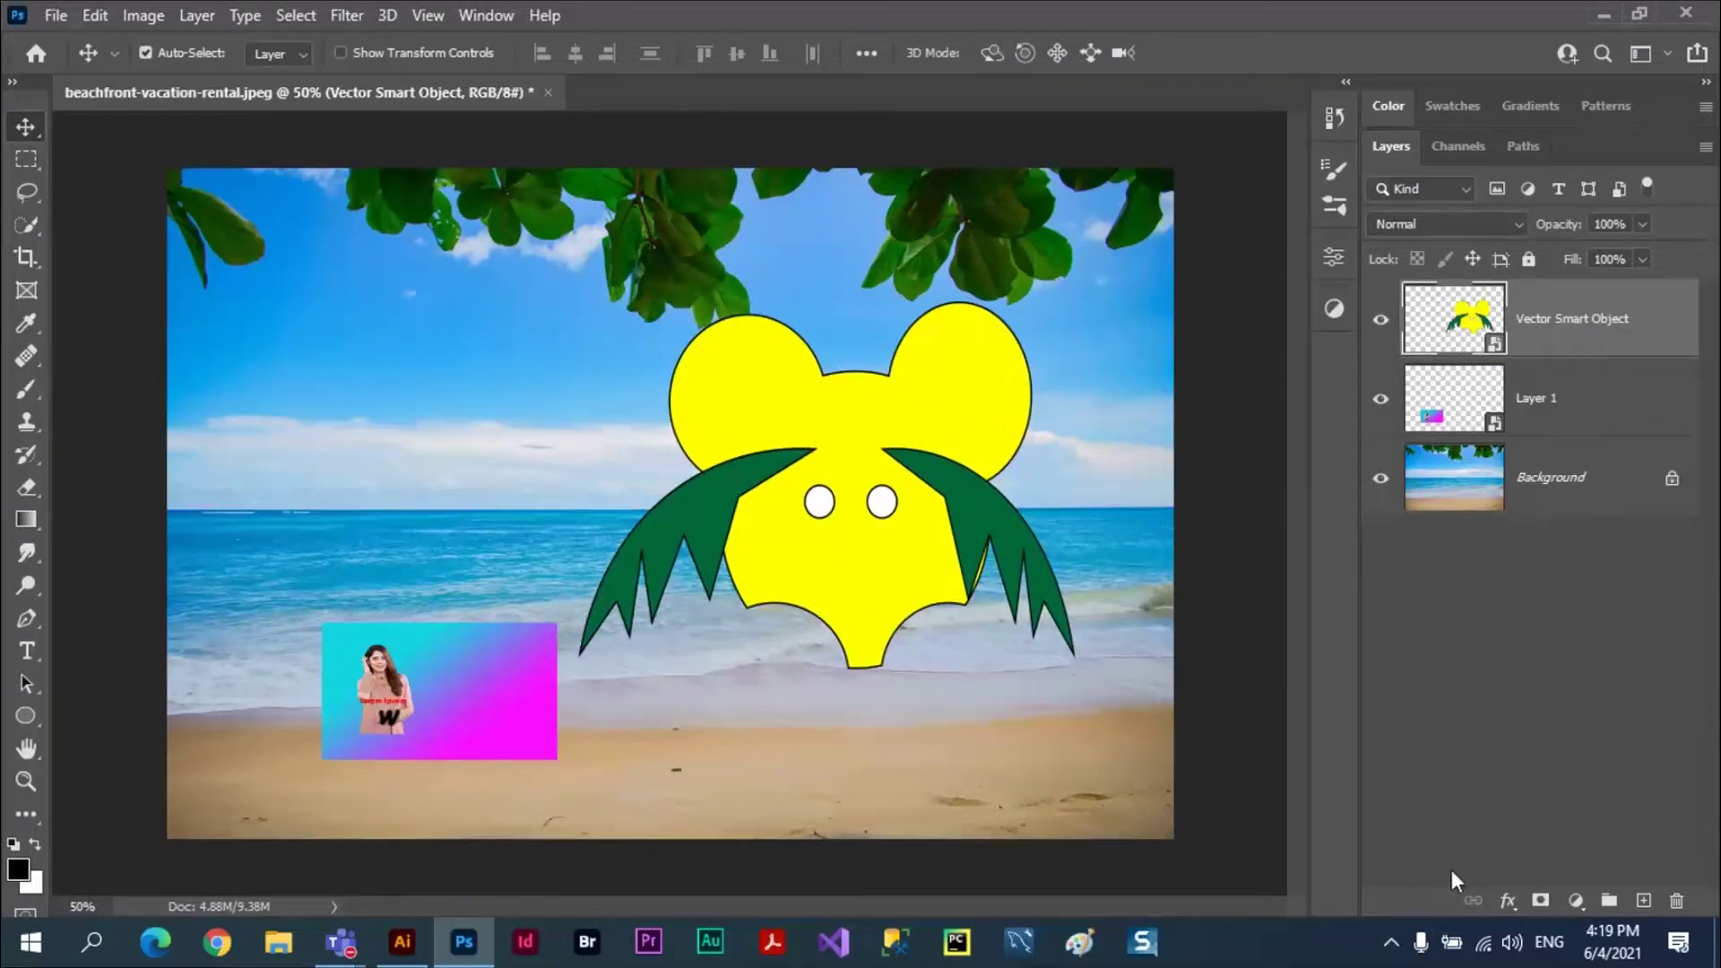
- Add a drop shadow with a 139° angle, spread 11 and size 21
{"action": "left_click", "coordinate": [1510, 901]}
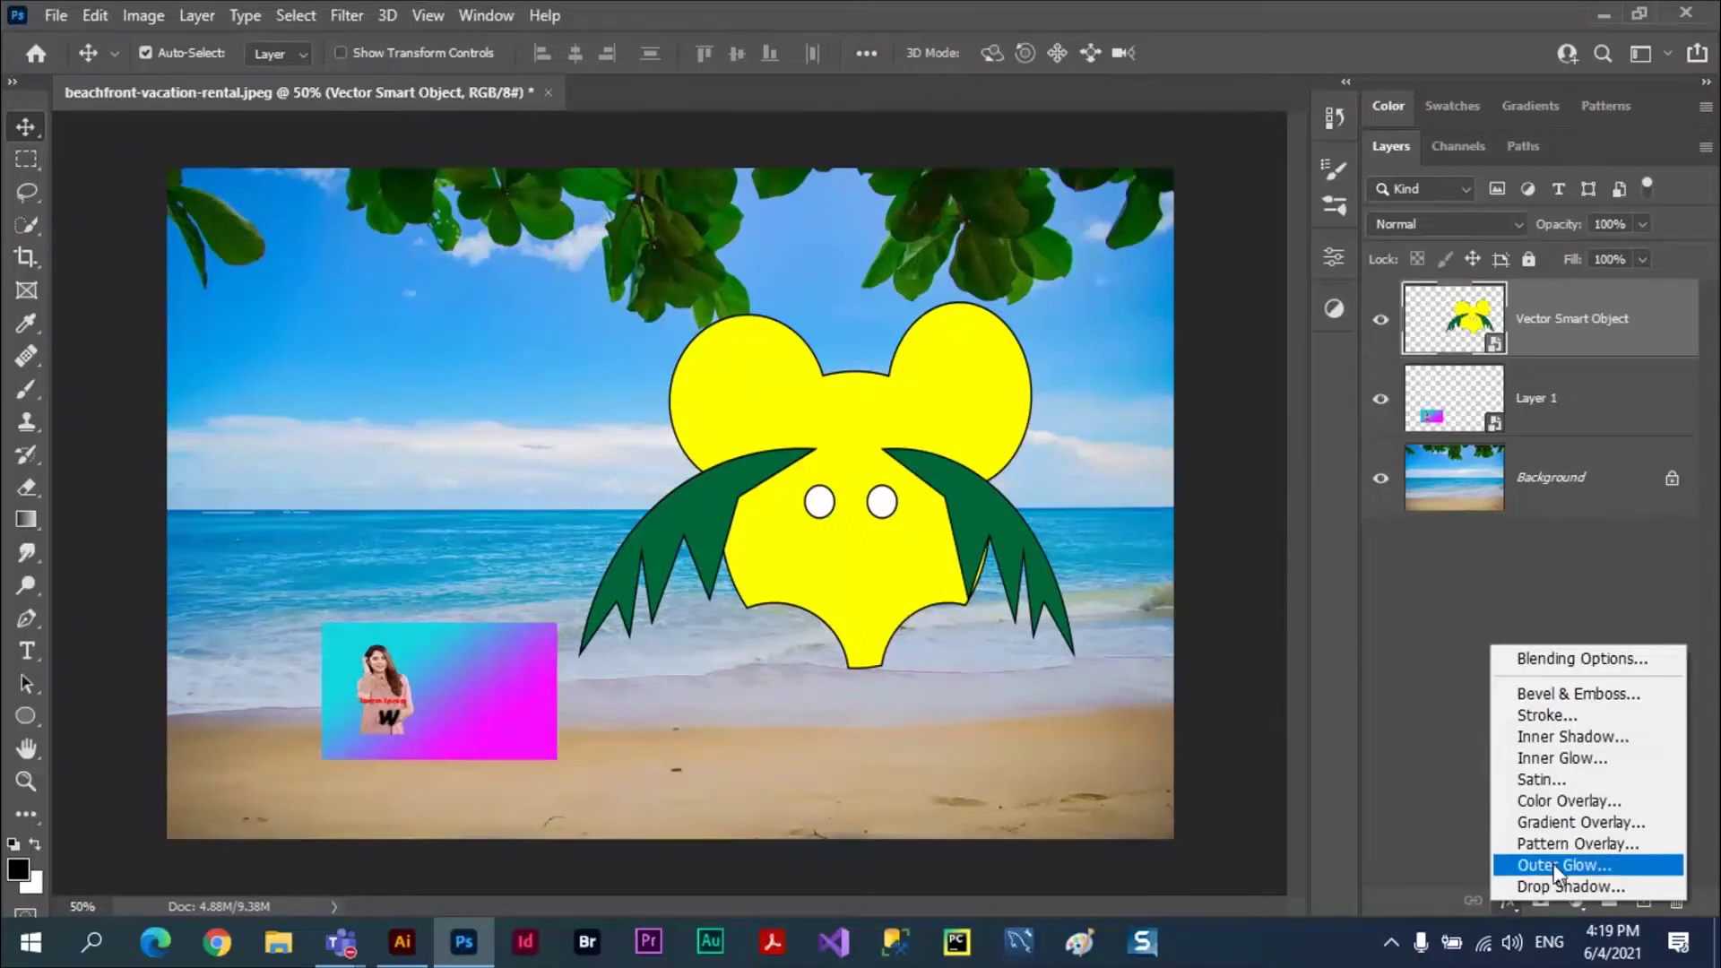
{"action": "left_click", "coordinate": [1552, 885]}
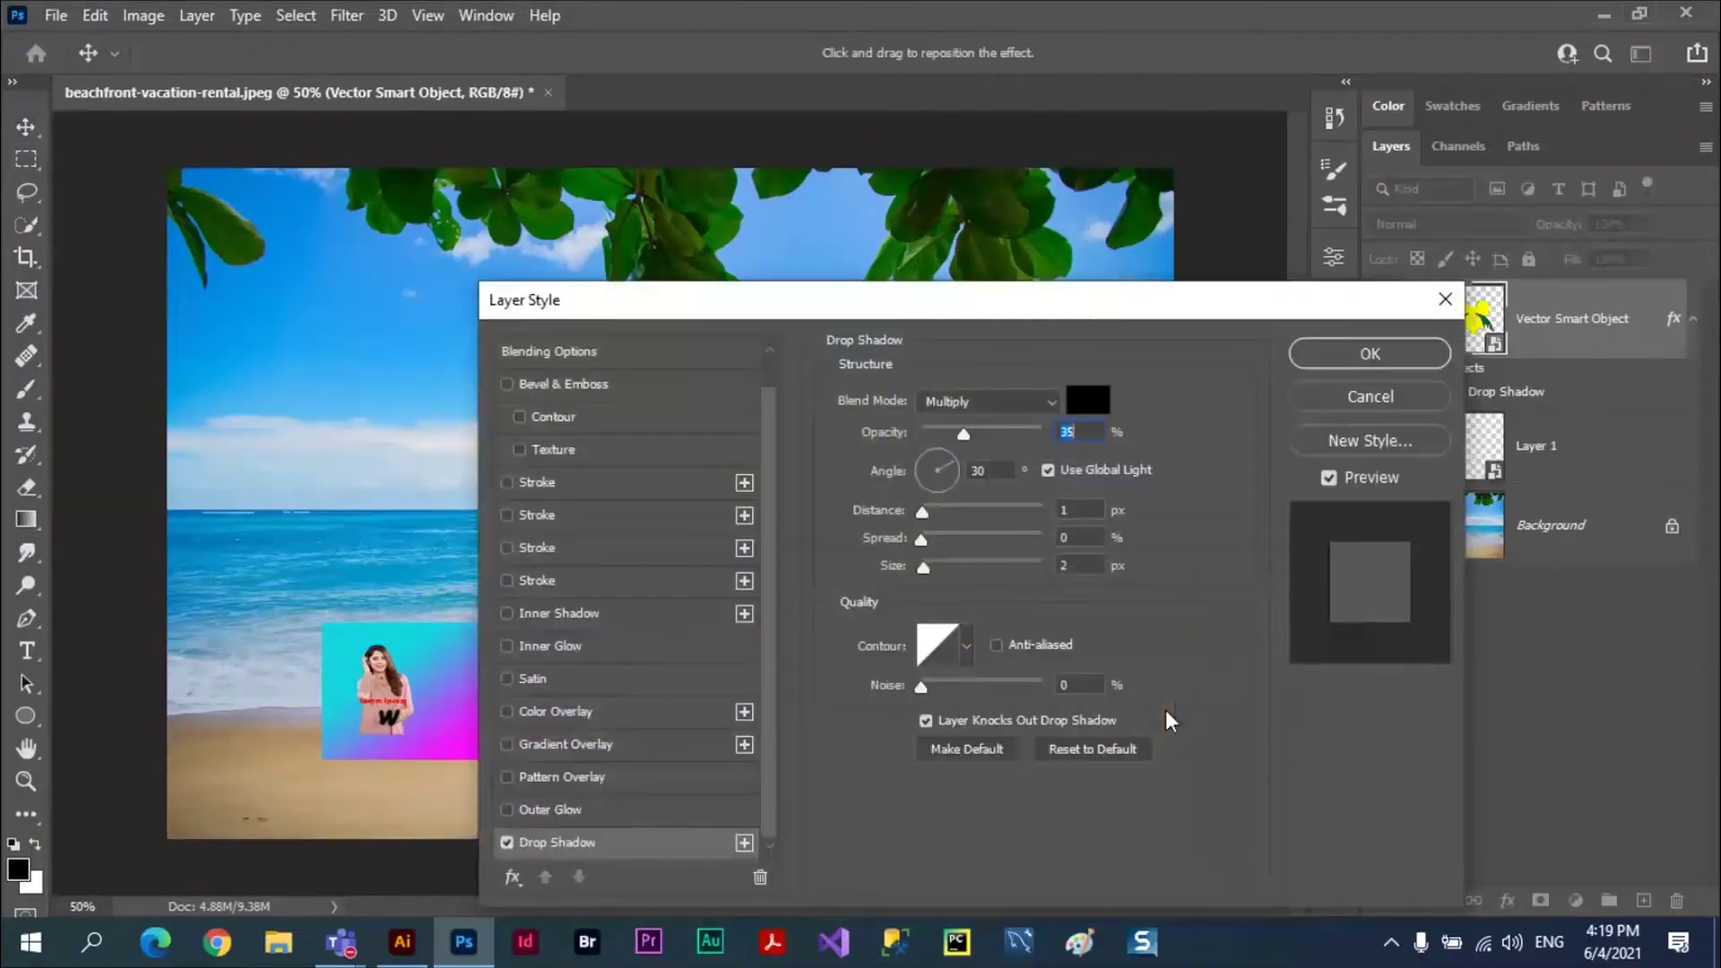
{"action": "left_click_drag", "start_coordinate": [1081, 310], "coordinate": [1465, 315]}
{"action": "left_click_drag", "start_coordinate": [1304, 461], "coordinate": [1368, 439]}
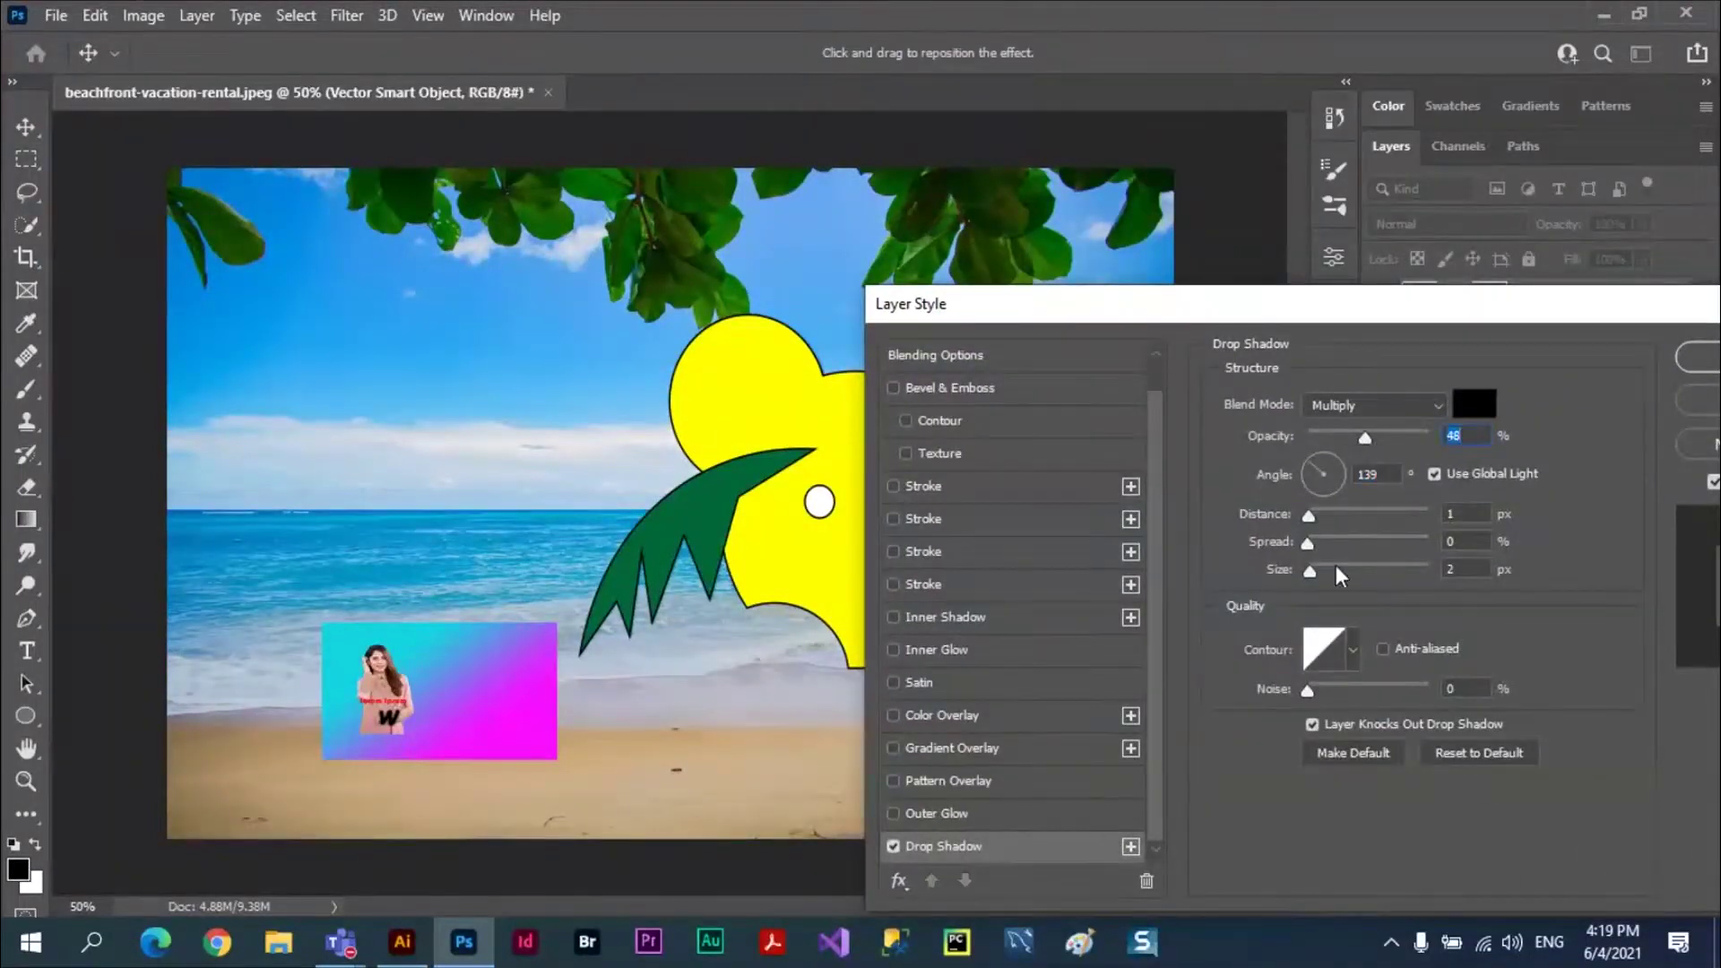
{"action": "left_click", "coordinate": [1324, 539]}
{"action": "left_click_drag", "start_coordinate": [1314, 570], "coordinate": [1327, 570]}
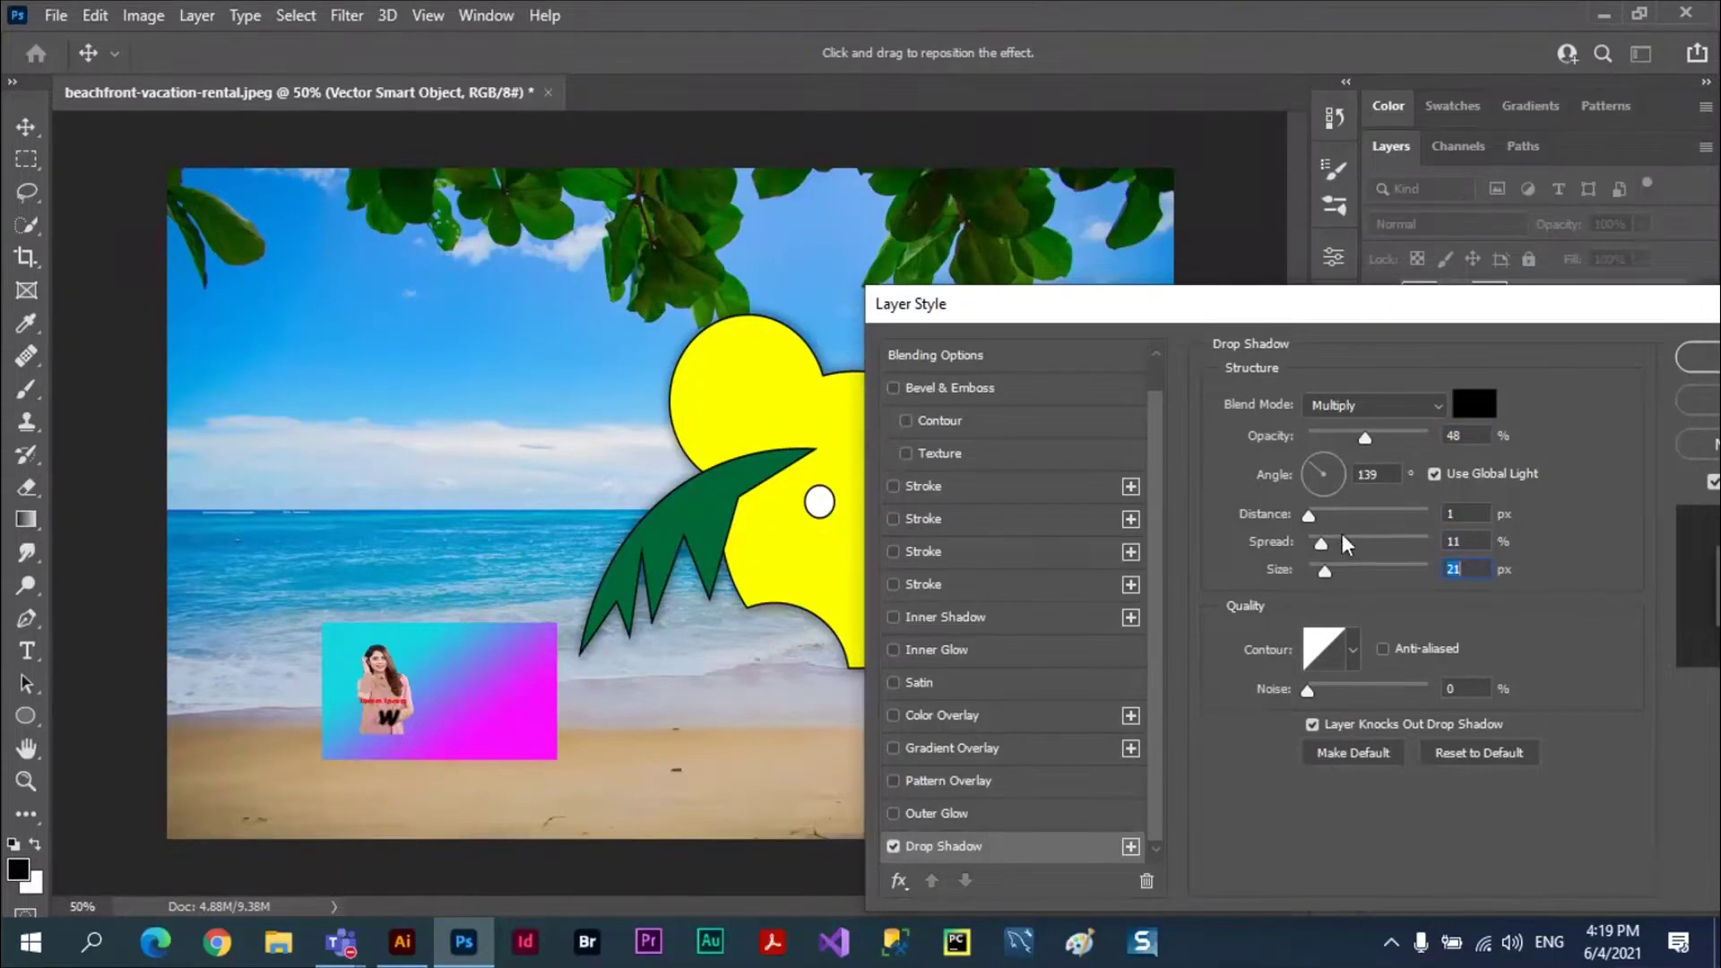
- Add a Bevel & Emboss effect and apply the layer style
{"action": "mouse_move", "coordinate": [1355, 311]}
{"action": "left_mouse_down"}
{"action": "mouse_move", "coordinate": [1553, 450]}
{"action": "mouse_move", "coordinate": [1448, 353]}
{"action": "left_mouse_up"}
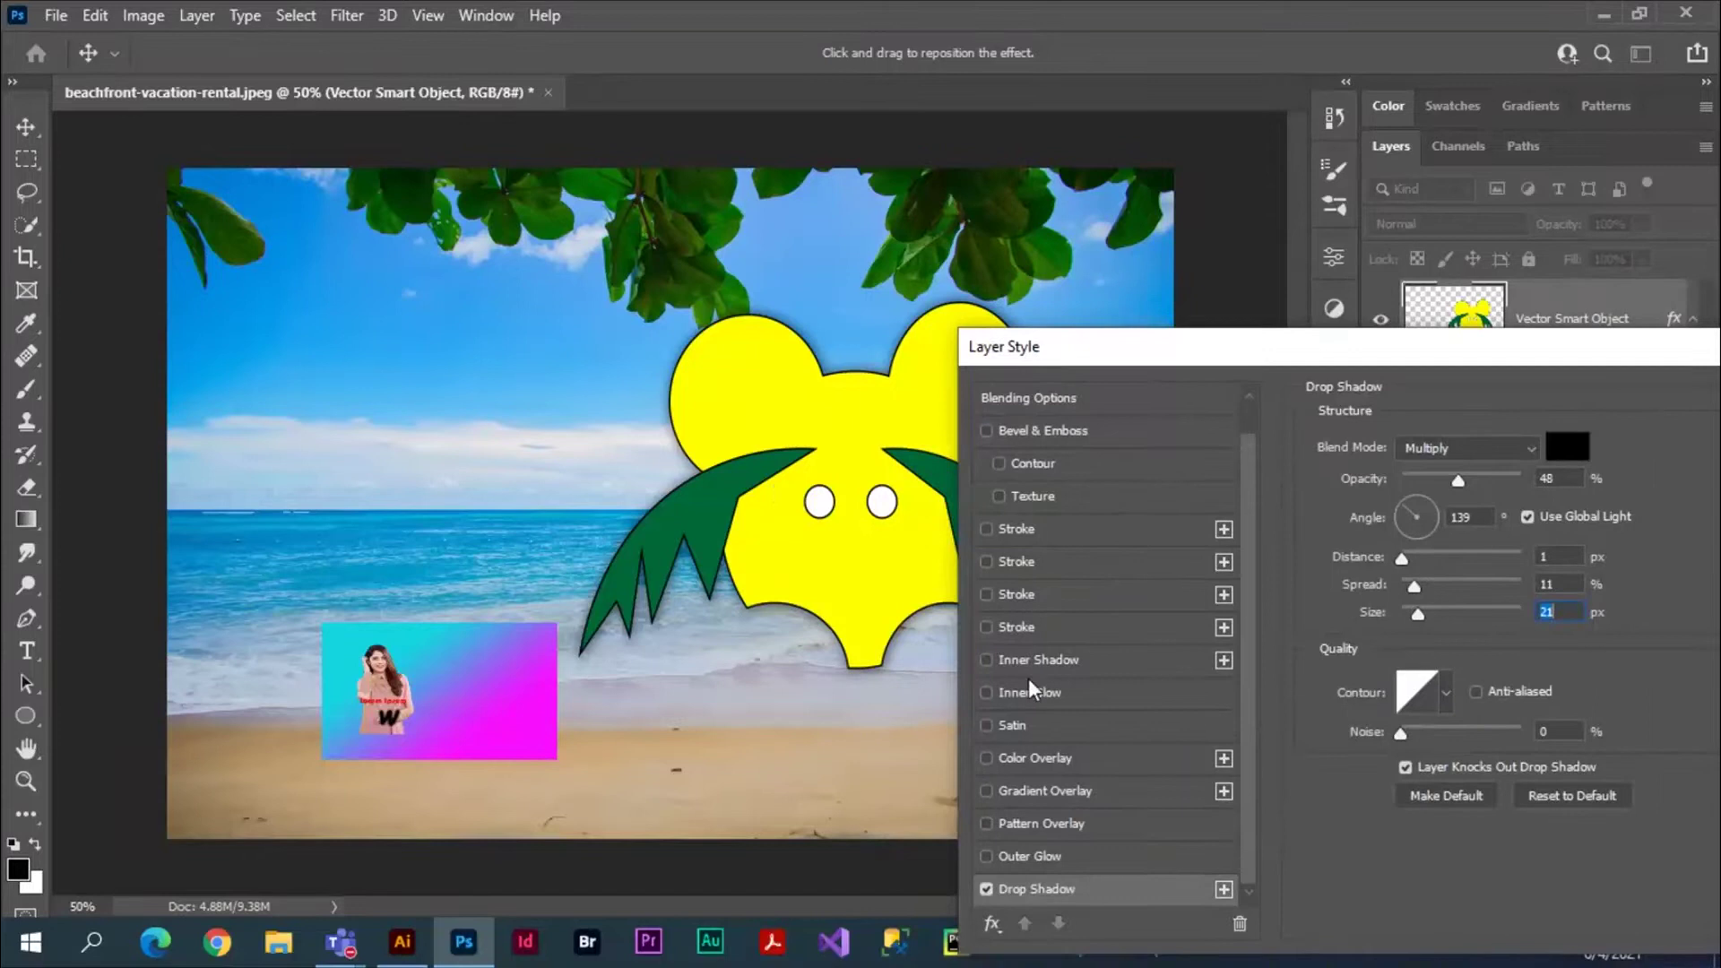
{"action": "left_click", "coordinate": [1023, 429]}
{"action": "mouse_move", "coordinate": [1208, 346]}
{"action": "left_mouse_down"}
{"action": "mouse_move", "coordinate": [874, 489]}
{"action": "mouse_move", "coordinate": [766, 565]}
{"action": "mouse_move", "coordinate": [503, 449]}
{"action": "mouse_move", "coordinate": [480, 372]}
{"action": "mouse_move", "coordinate": [556, 386]}
{"action": "left_mouse_up"}
{"action": "left_click", "coordinate": [1322, 563]}
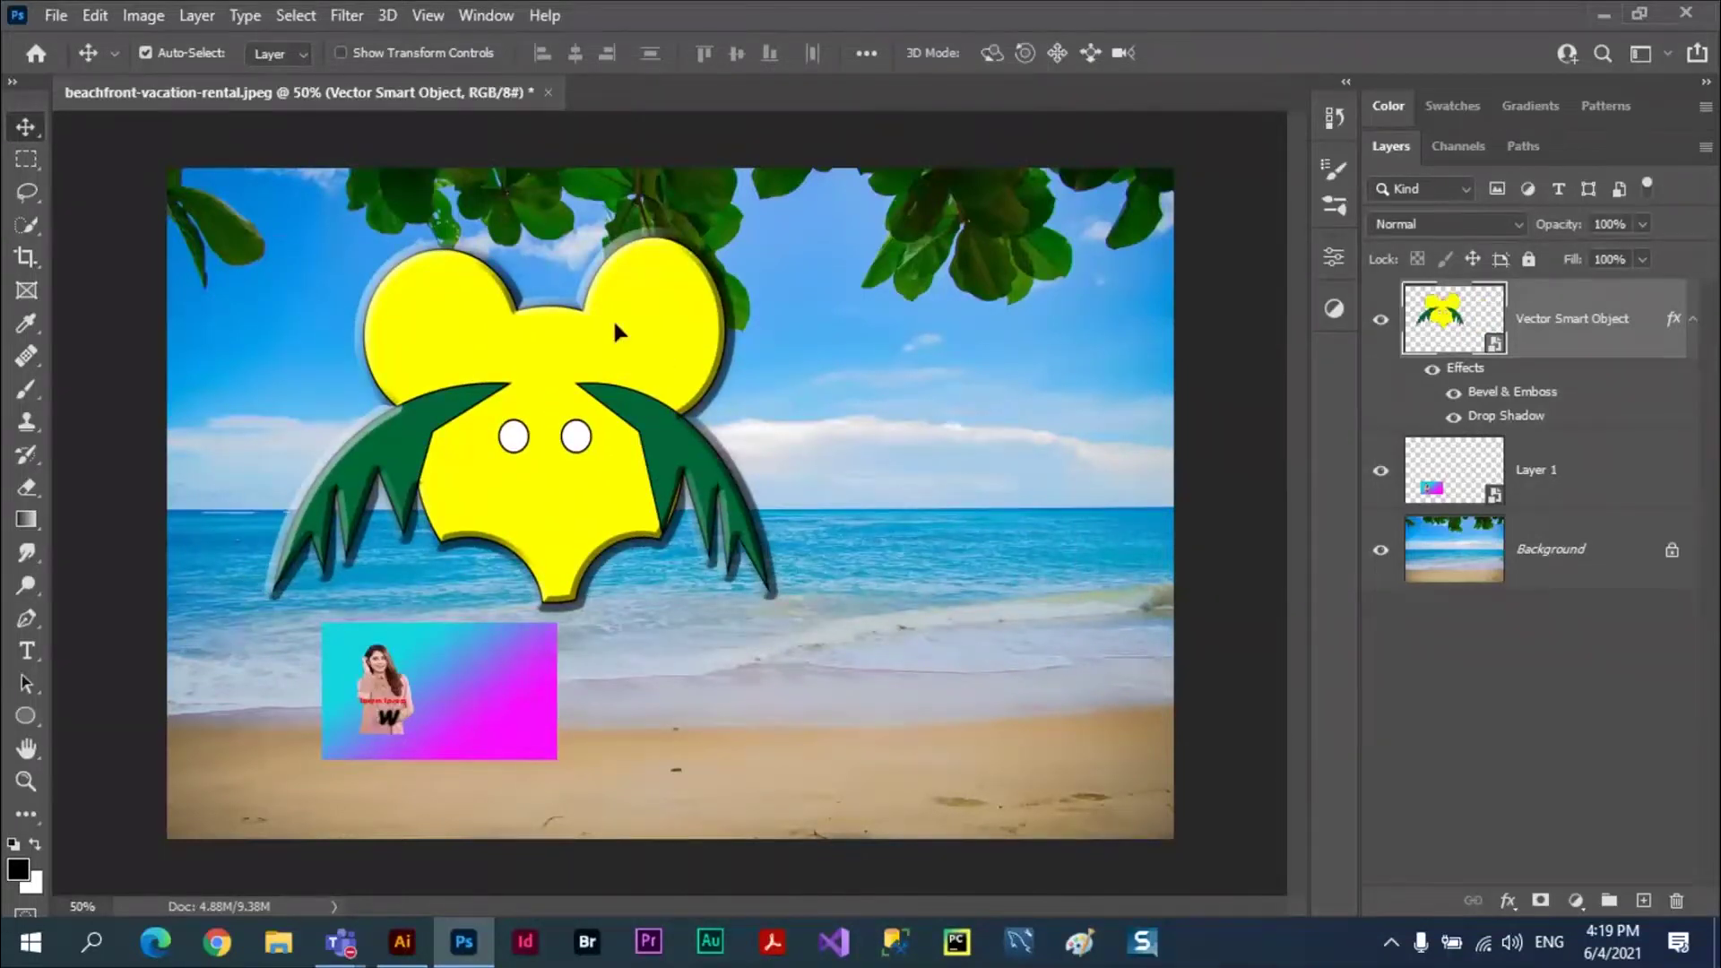
- Set the figure's blend mode to Darken and move it lower on the beach
{"action": "left_click_drag", "start_coordinate": [615, 332], "coordinate": [955, 372]}
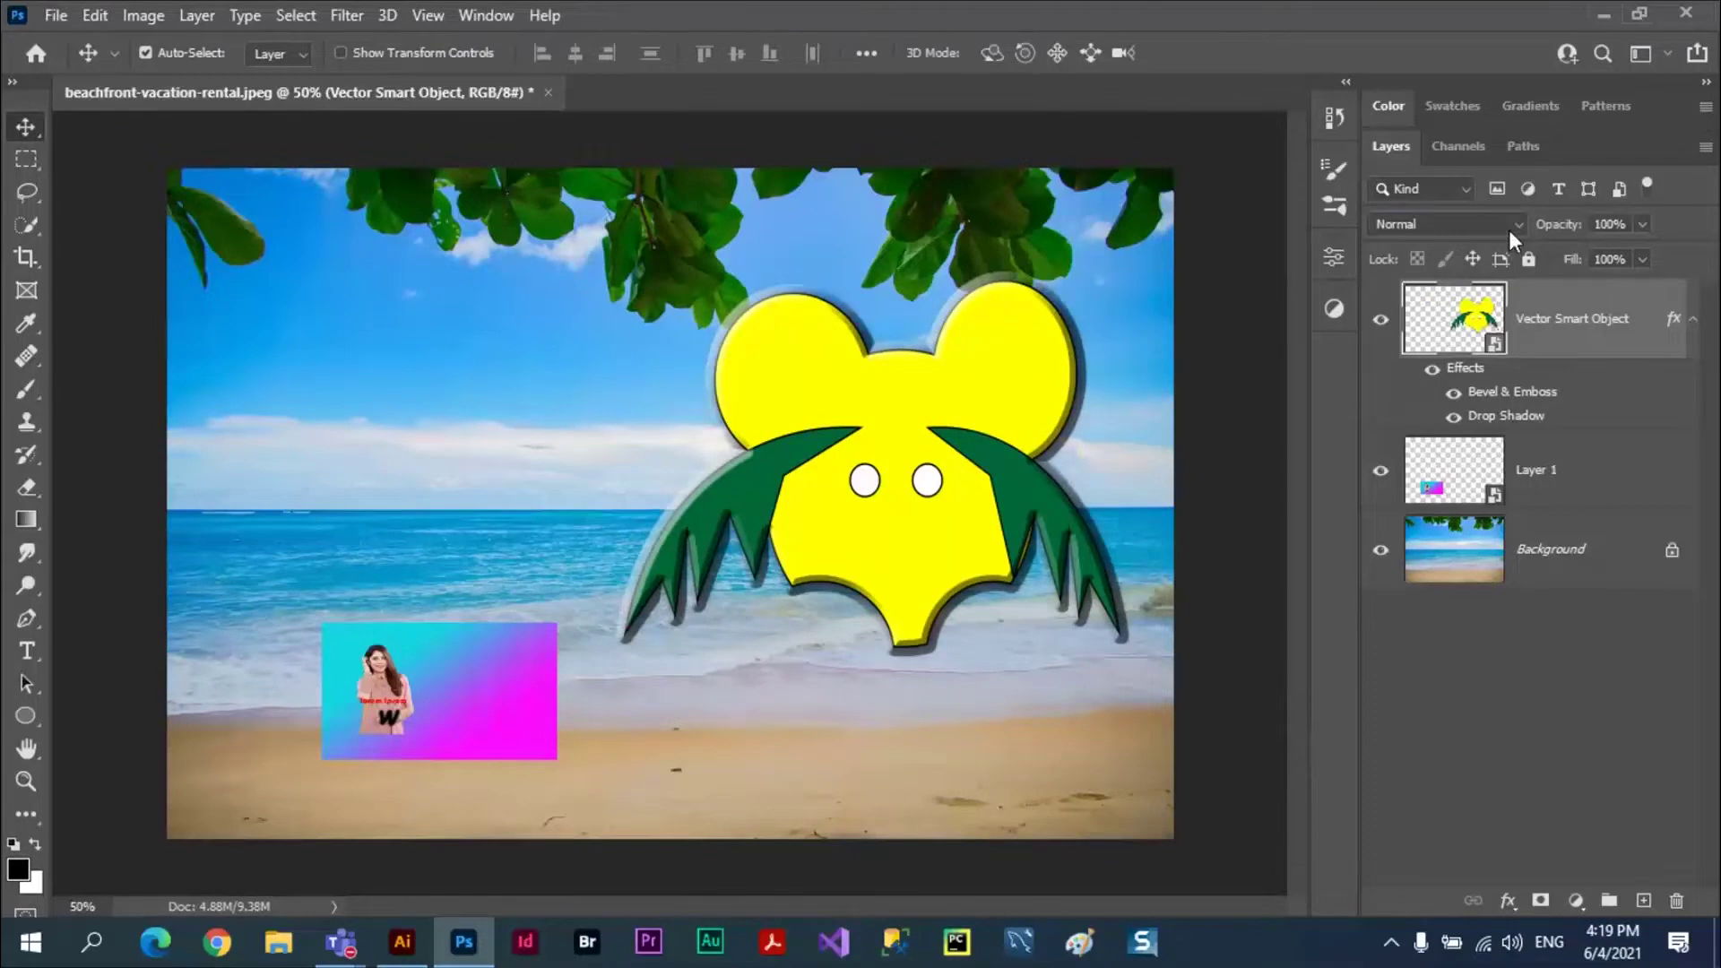
{"action": "left_click", "coordinate": [1510, 229]}
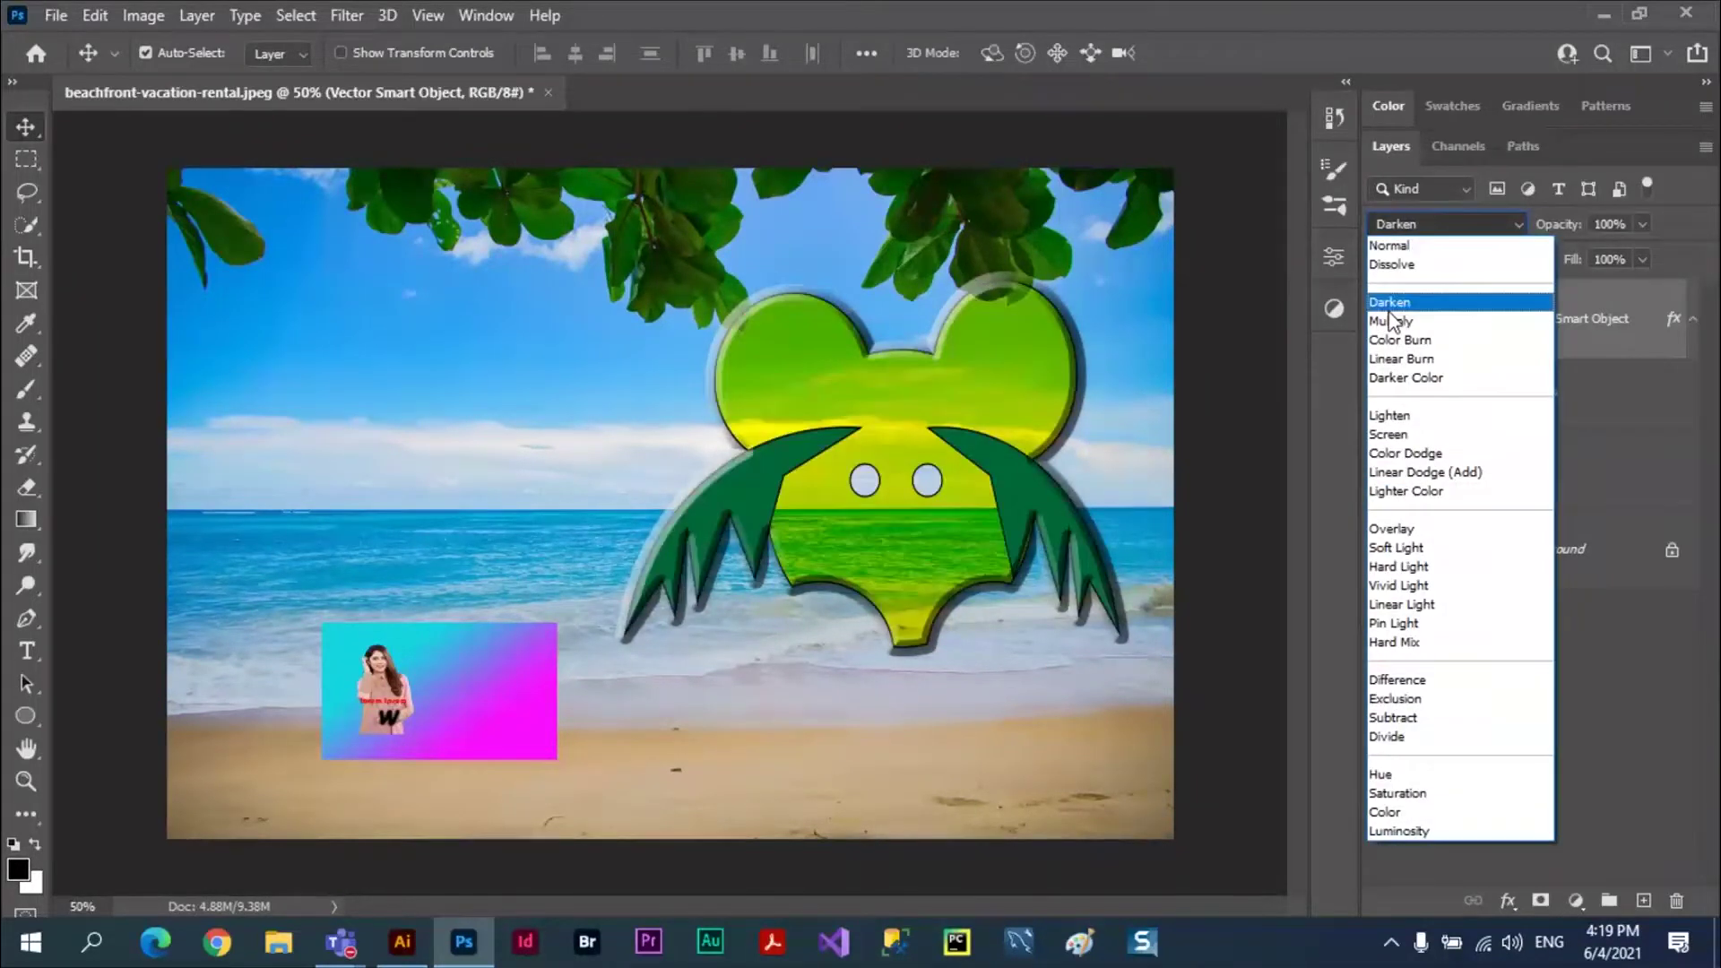
{"action": "key", "text": "Escape"}
{"action": "mouse_move", "coordinate": [889, 424]}
{"action": "left_mouse_down"}
{"action": "mouse_move", "coordinate": [793, 565]}
{"action": "mouse_move", "coordinate": [843, 552]}
{"action": "left_mouse_up"}
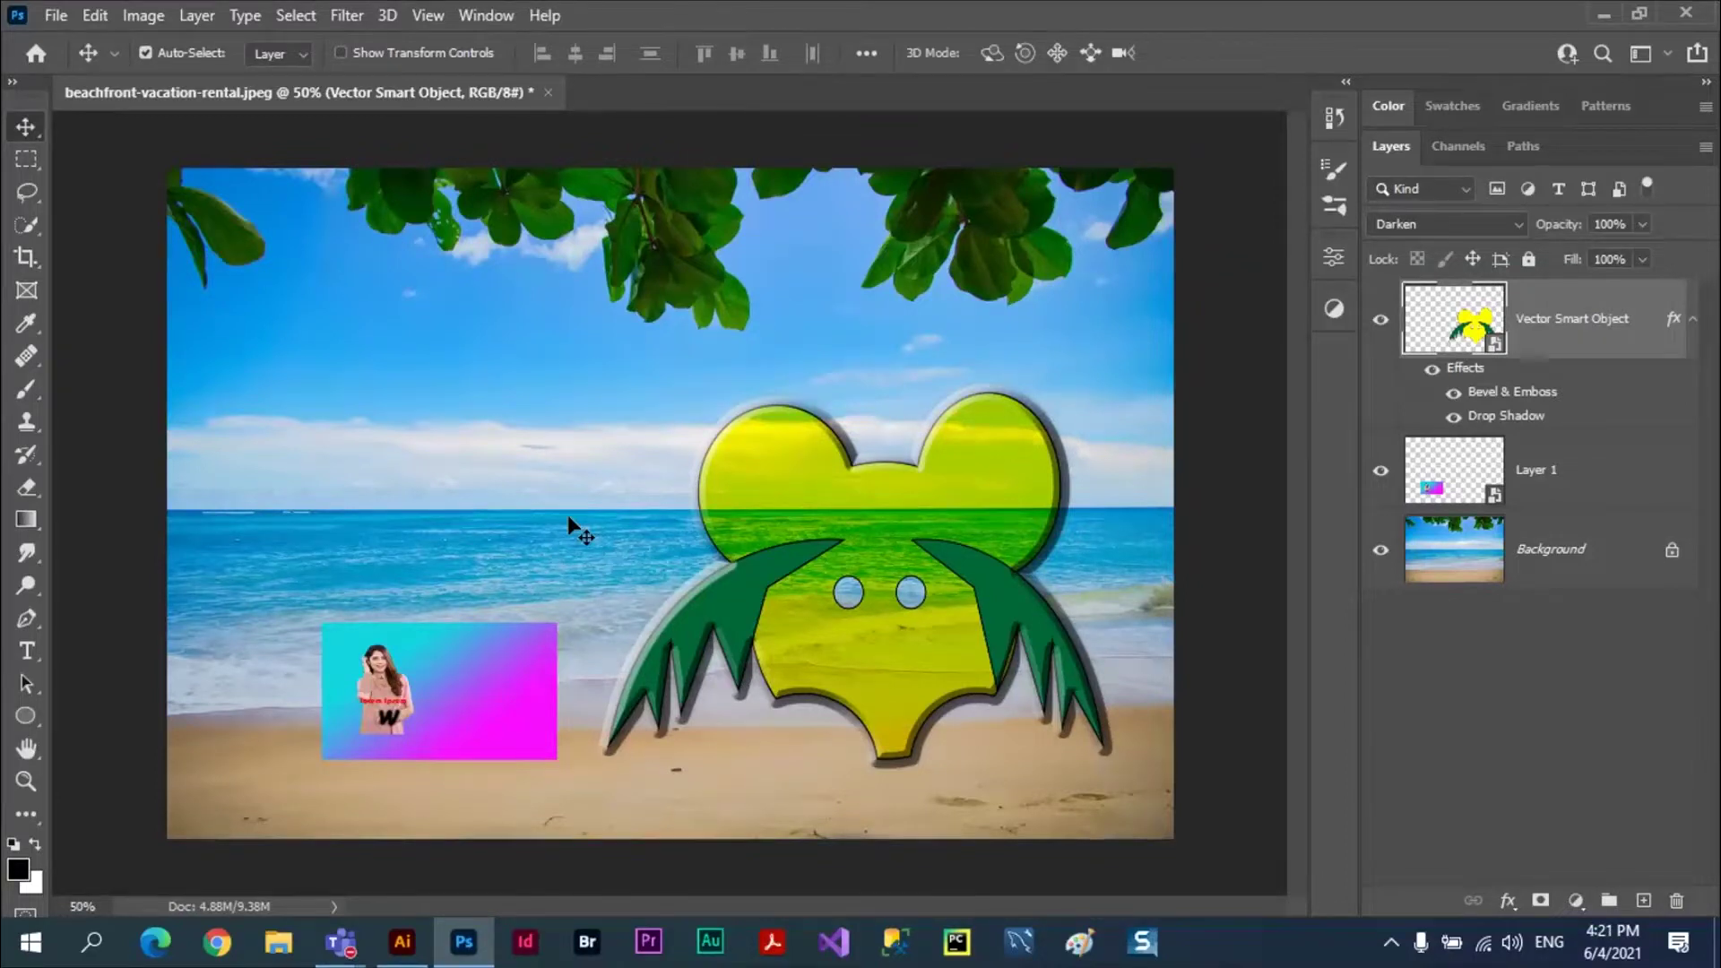
- Move the figure up and left, then commit a free transform leaving its size unchanged
{"action": "left_click_drag", "start_coordinate": [897, 561], "coordinate": [845, 527]}
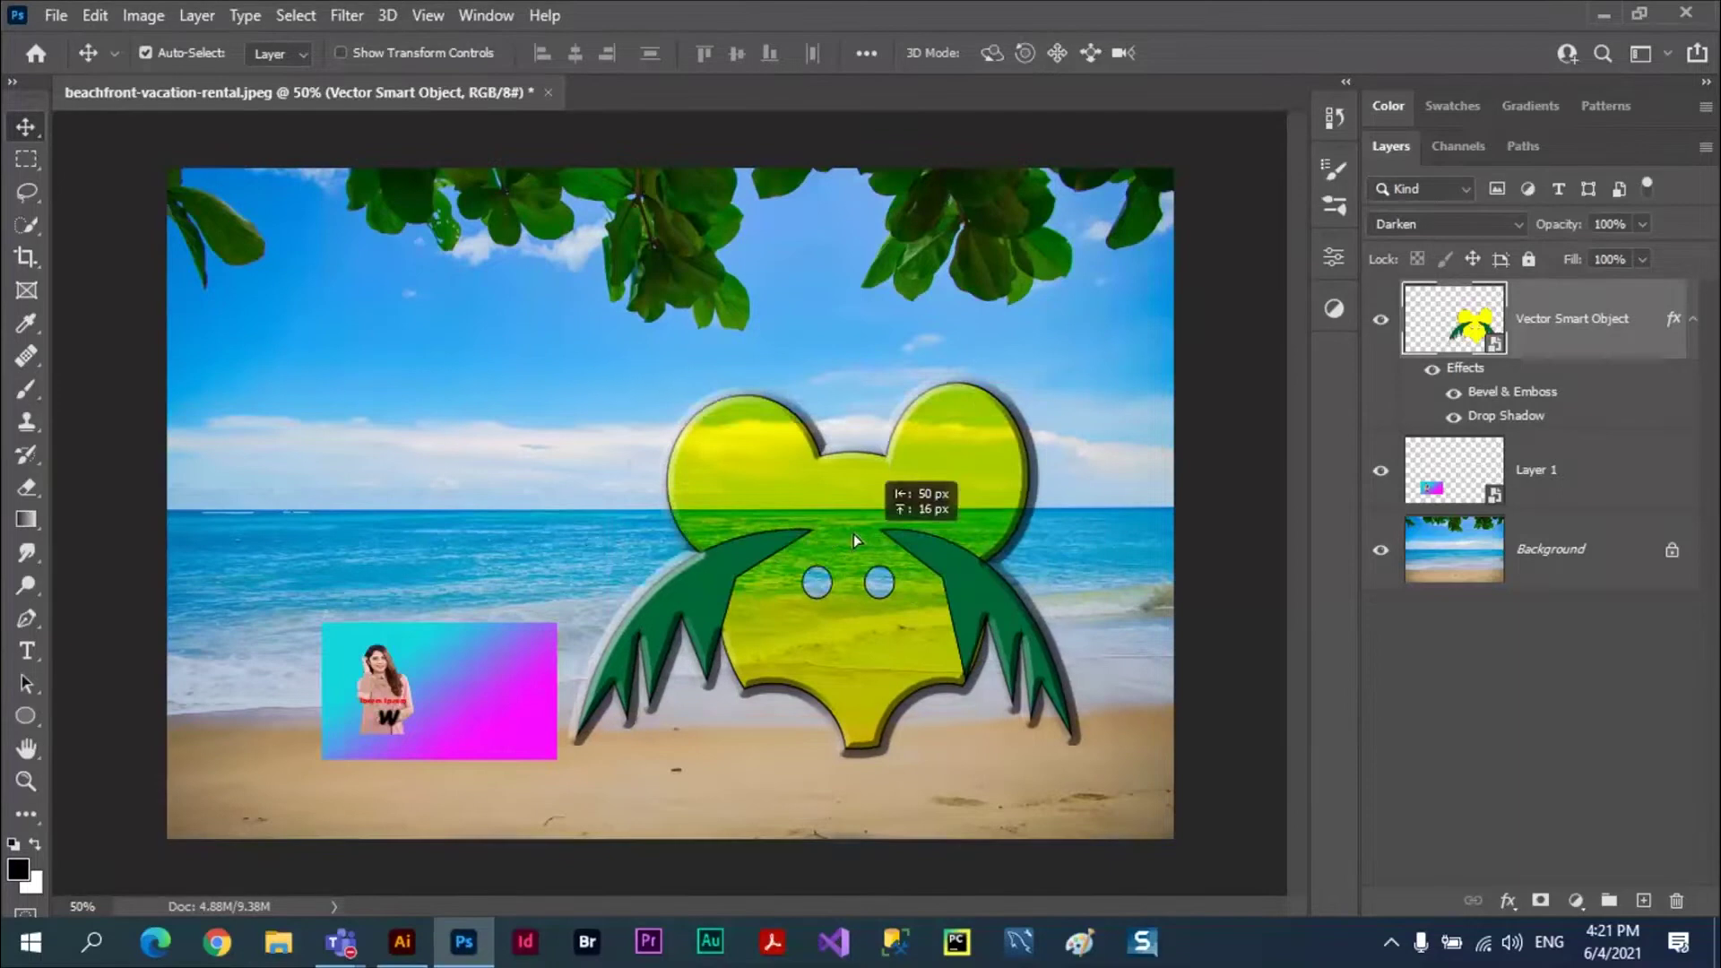
{"action": "key", "text": "ctrl+t"}
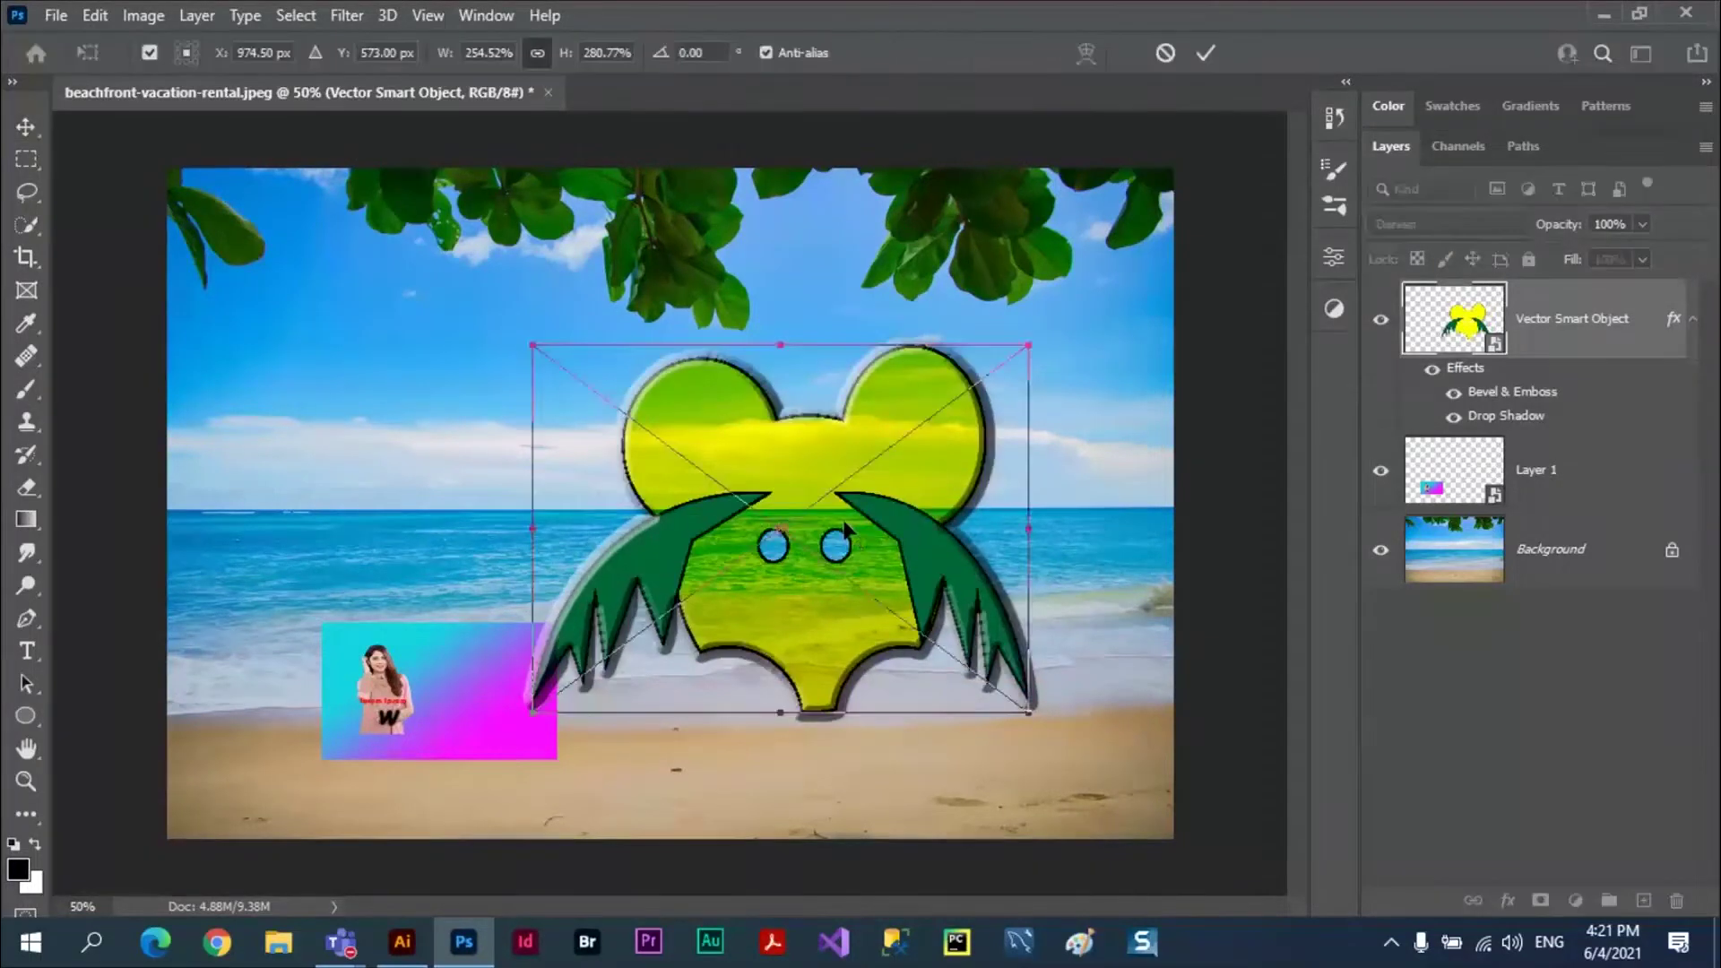
{"action": "right_click", "coordinate": [783, 482]}
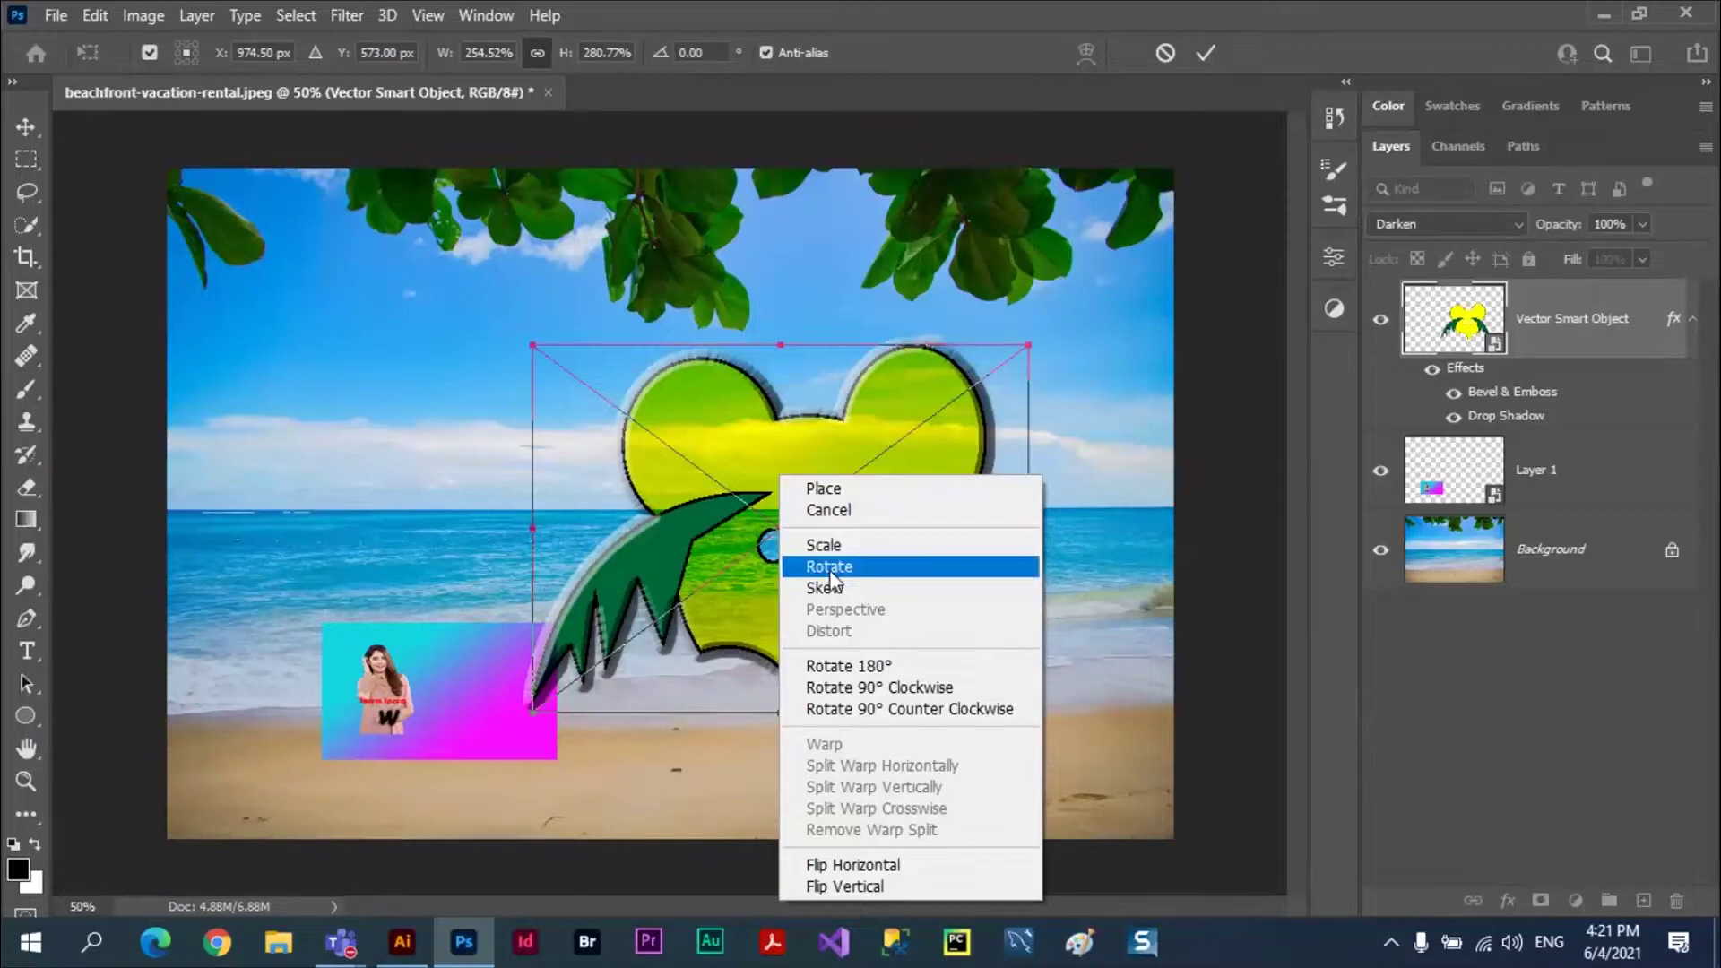
{"action": "left_click", "coordinate": [712, 399]}
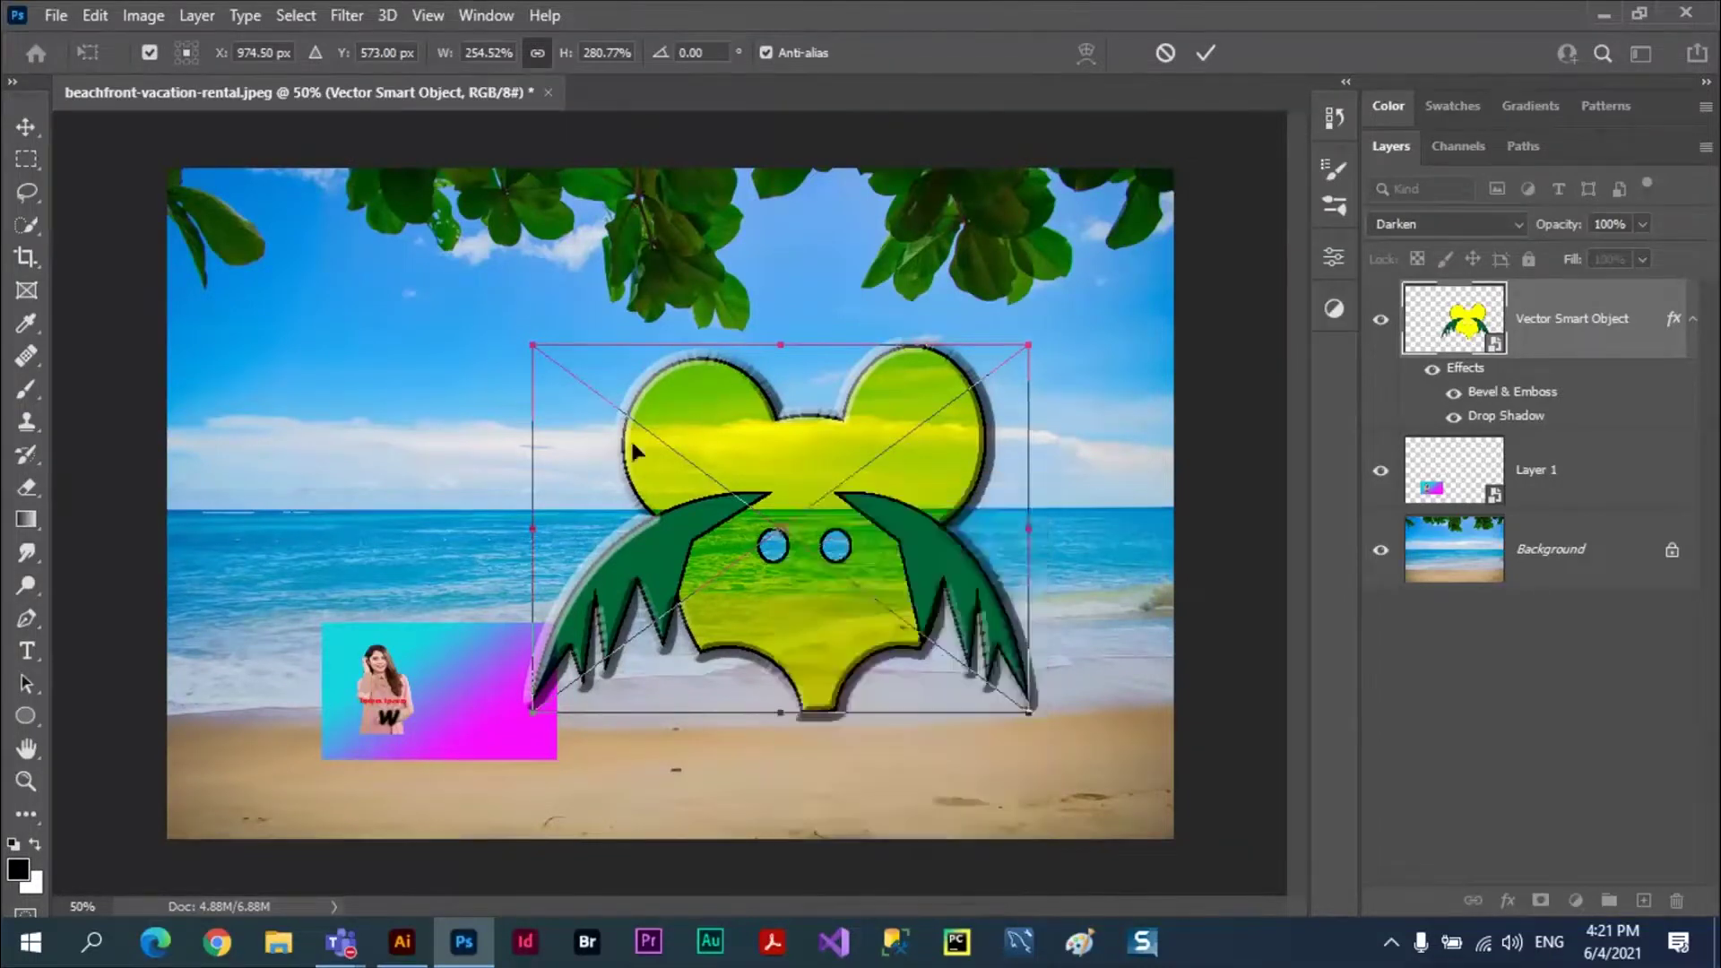
{"action": "left_click", "coordinate": [1206, 55]}
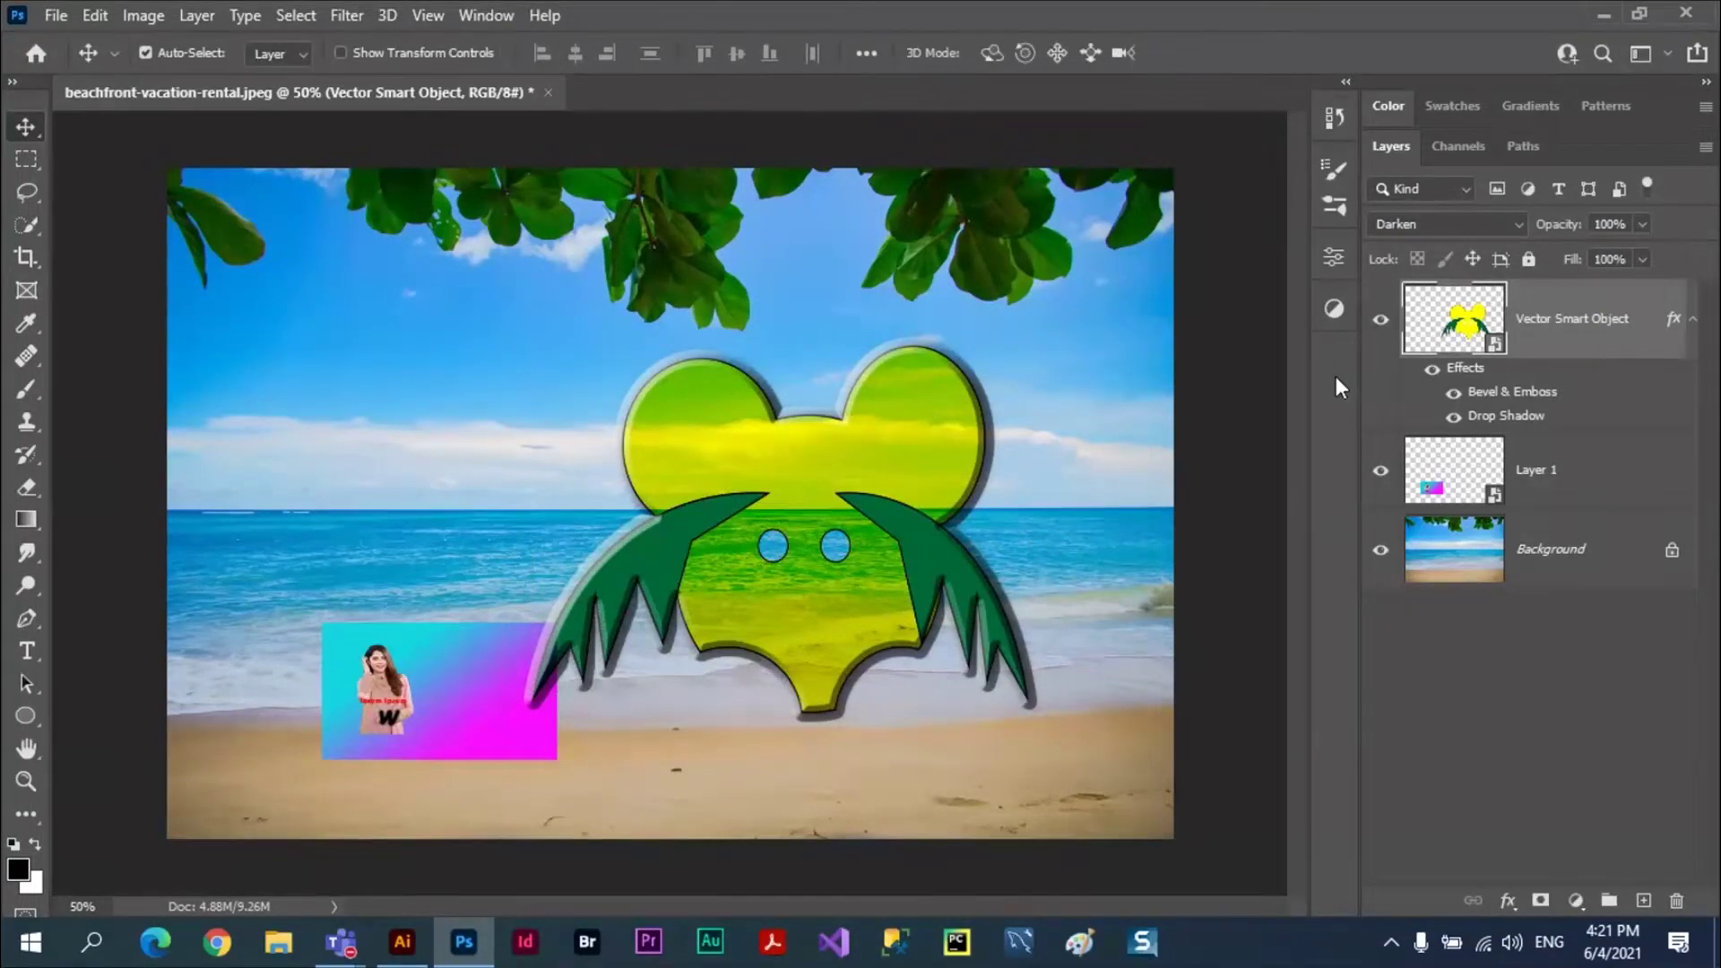
- Close the beach photo without saving and reopen beachfront-vacation-rental.jpeg from Recent
{"action": "left_click", "coordinate": [61, 19]}
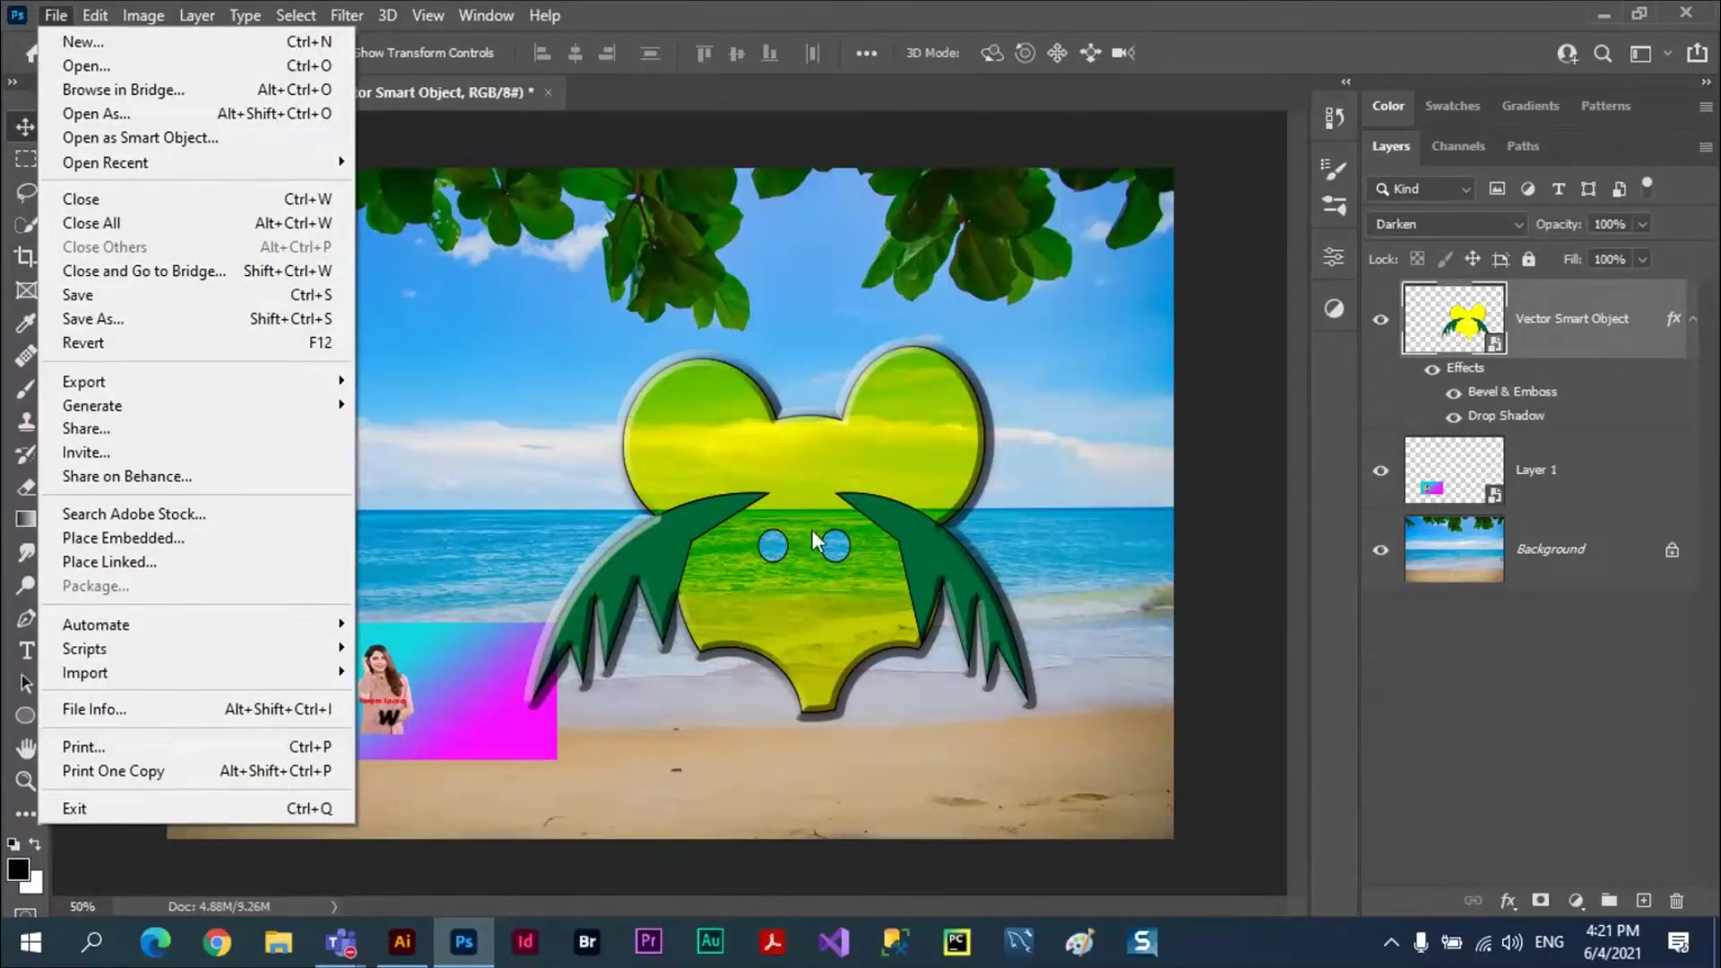
{"action": "left_click", "coordinate": [799, 502]}
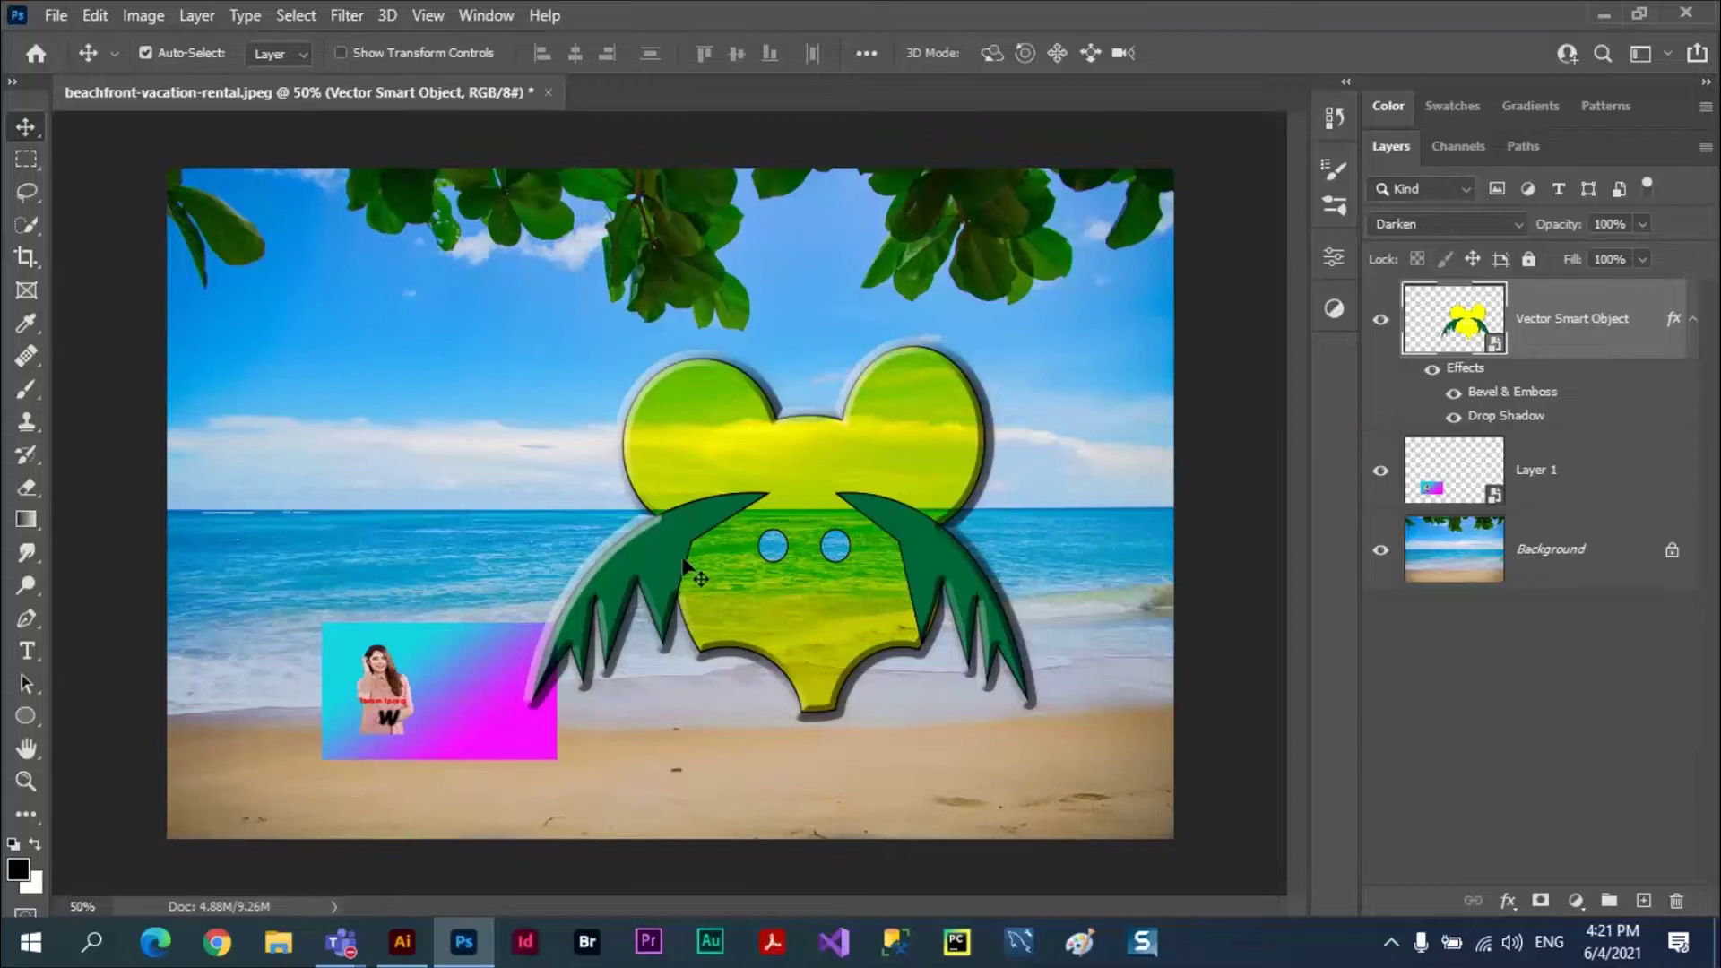
{"action": "left_click_drag", "start_coordinate": [649, 544], "coordinate": [502, 518]}
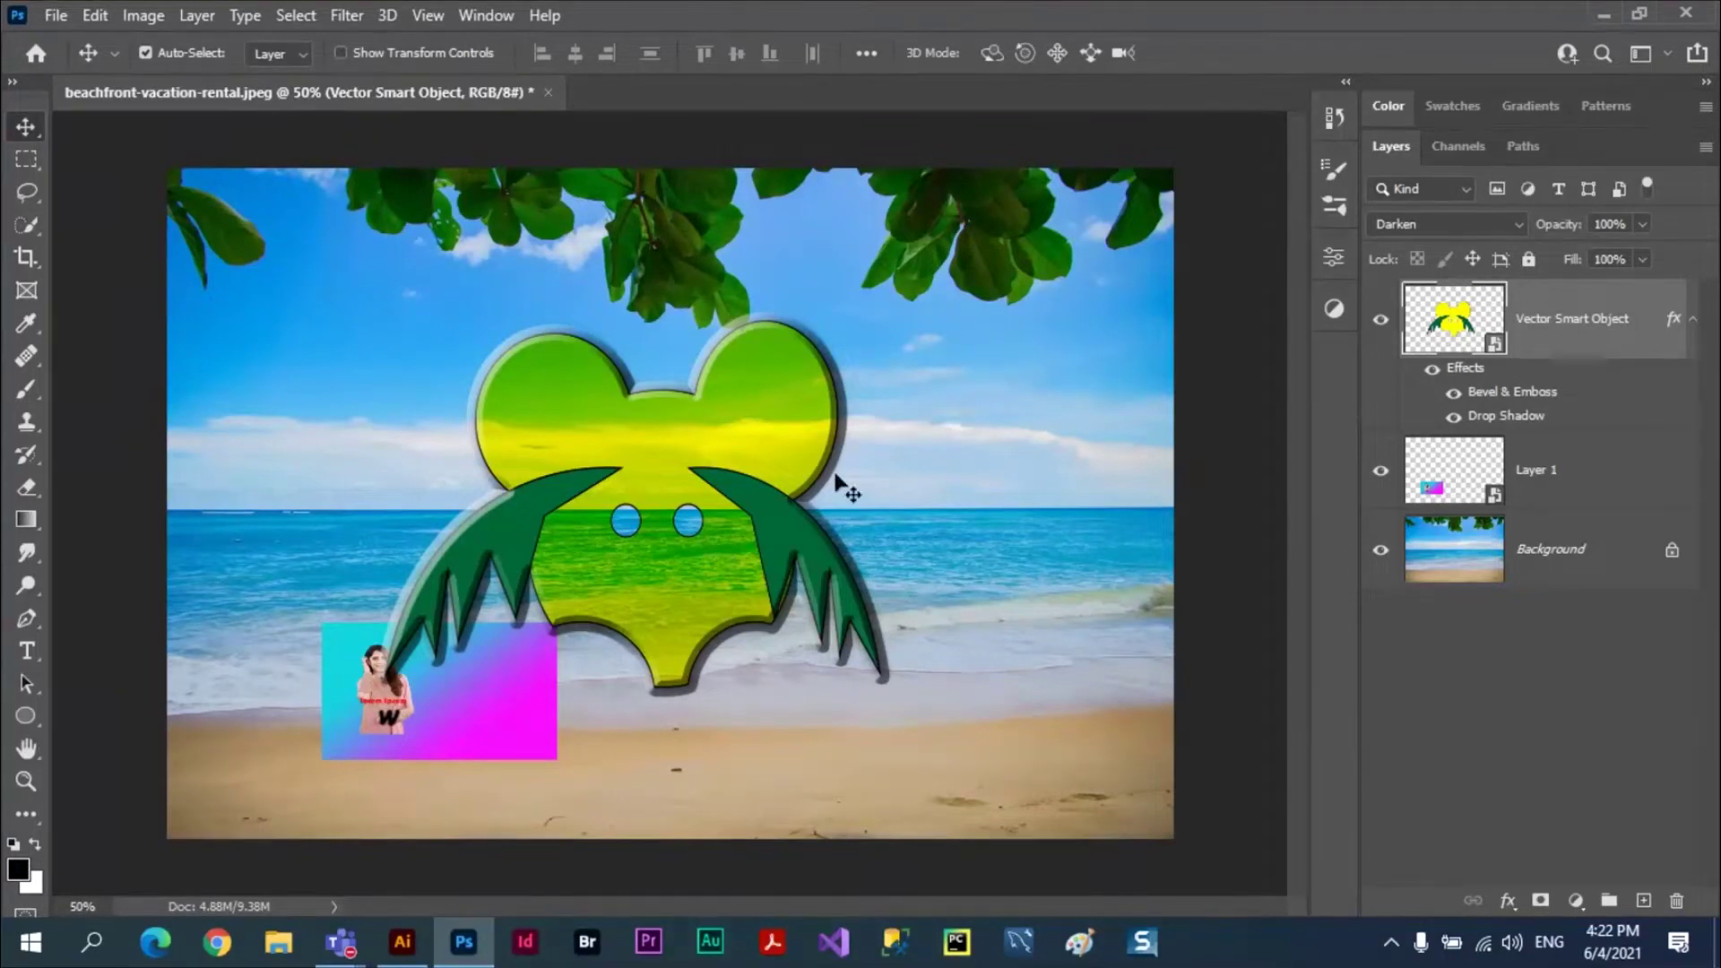
{"action": "left_click", "coordinate": [548, 92]}
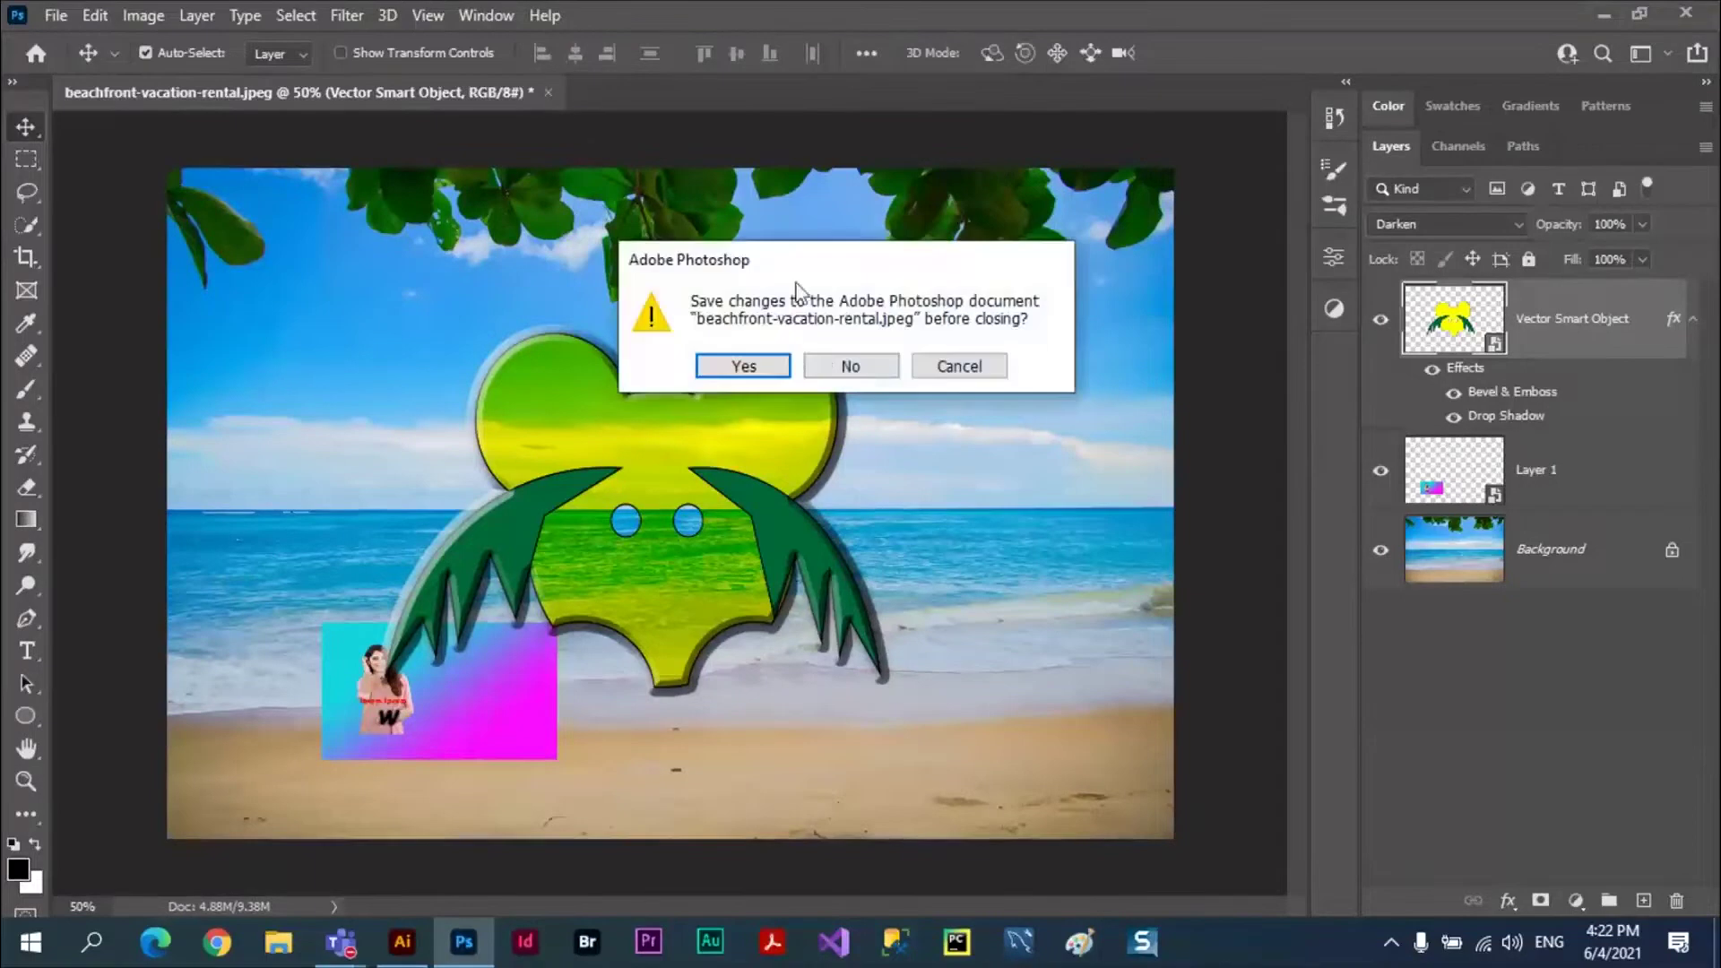
{"action": "left_click", "coordinate": [830, 366]}
{"action": "left_click", "coordinate": [771, 424]}
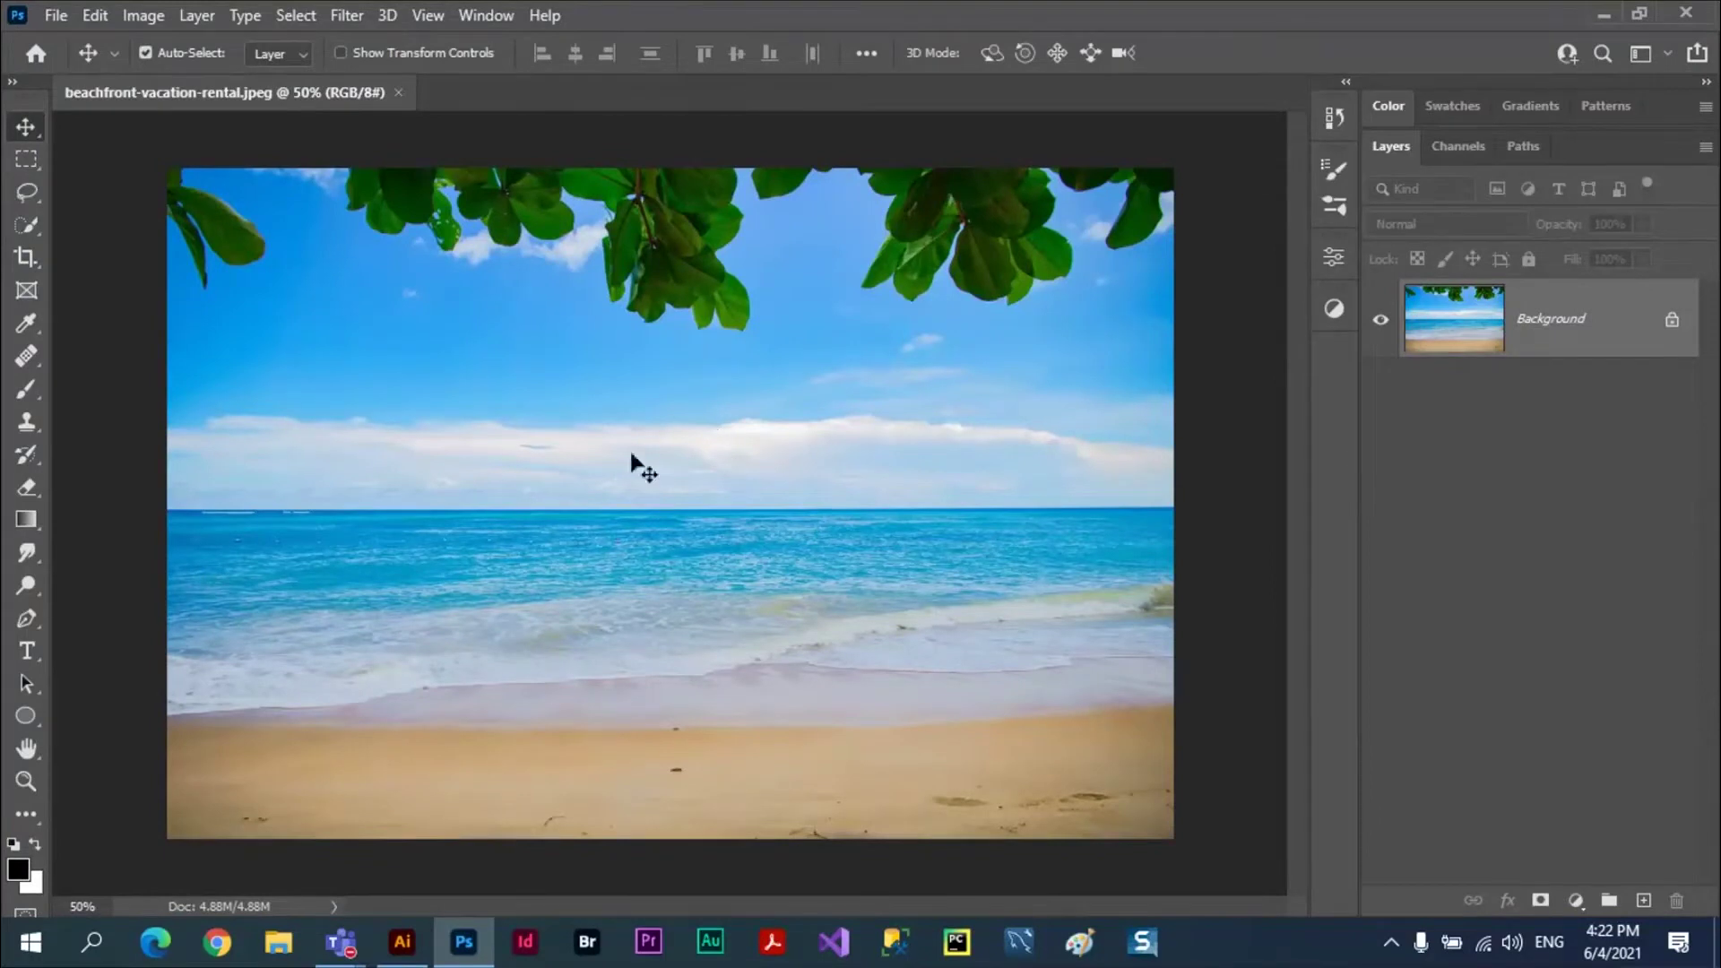
{"action": "left_click", "coordinate": [34, 647]}
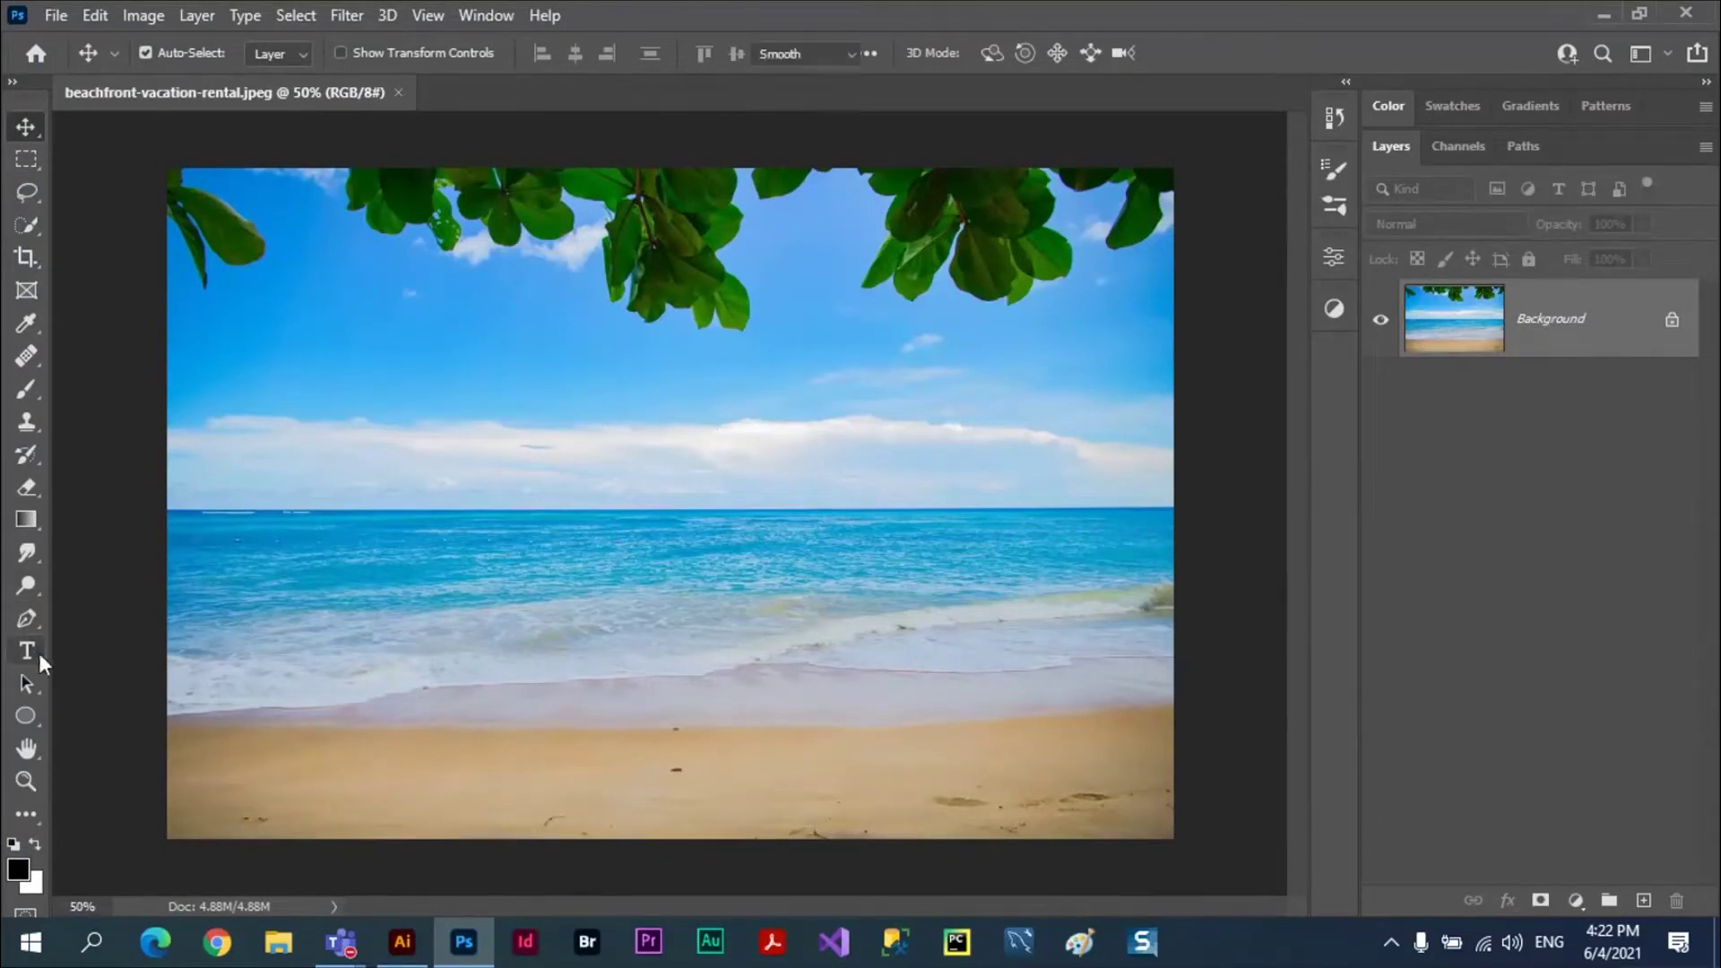
{"action": "left_click", "coordinate": [558, 475]}
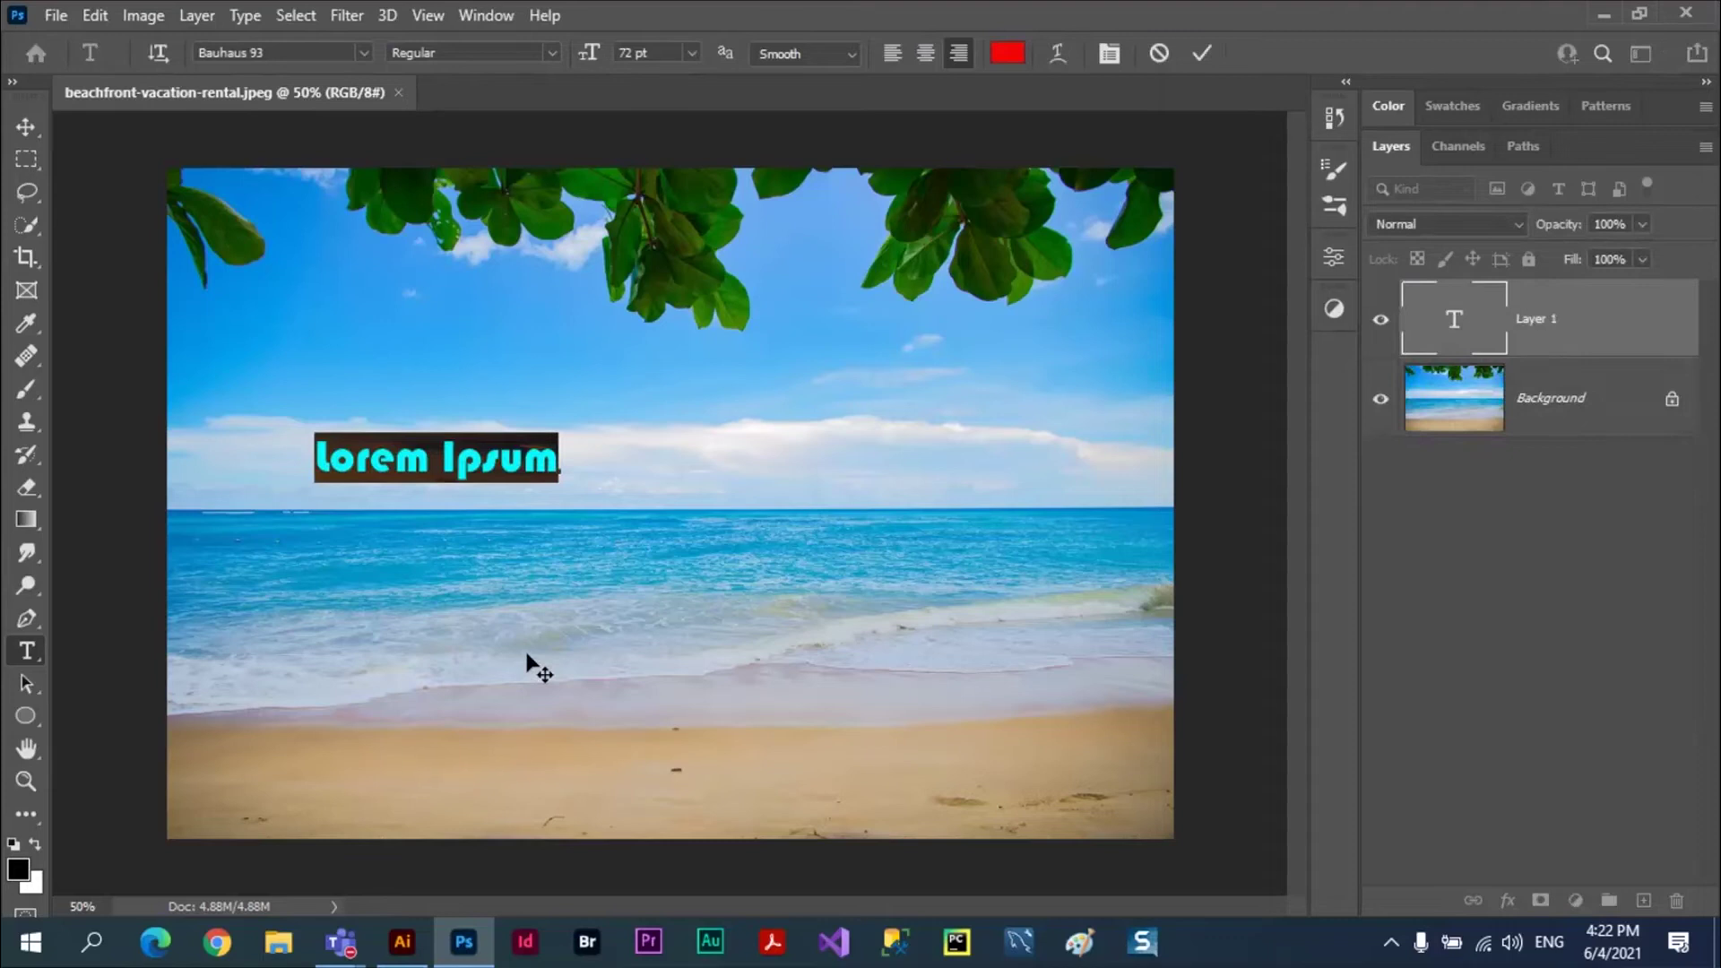
{"action": "type", "text": "fre"}
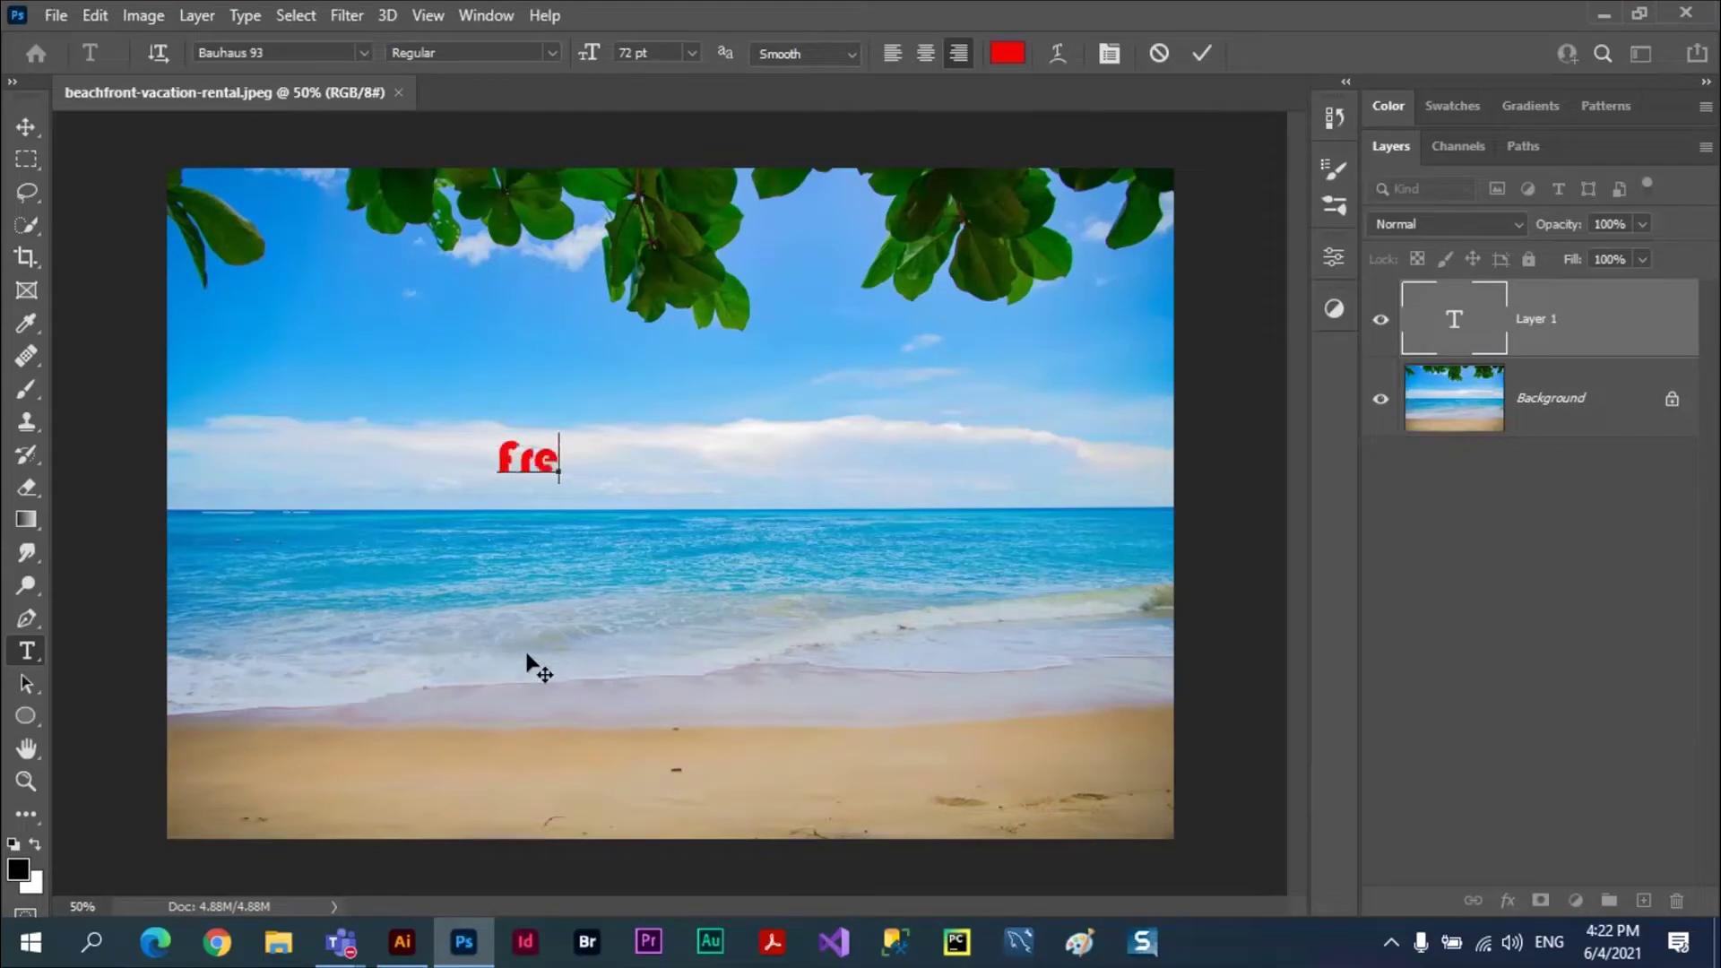
{"action": "type", "text": "edom For"}
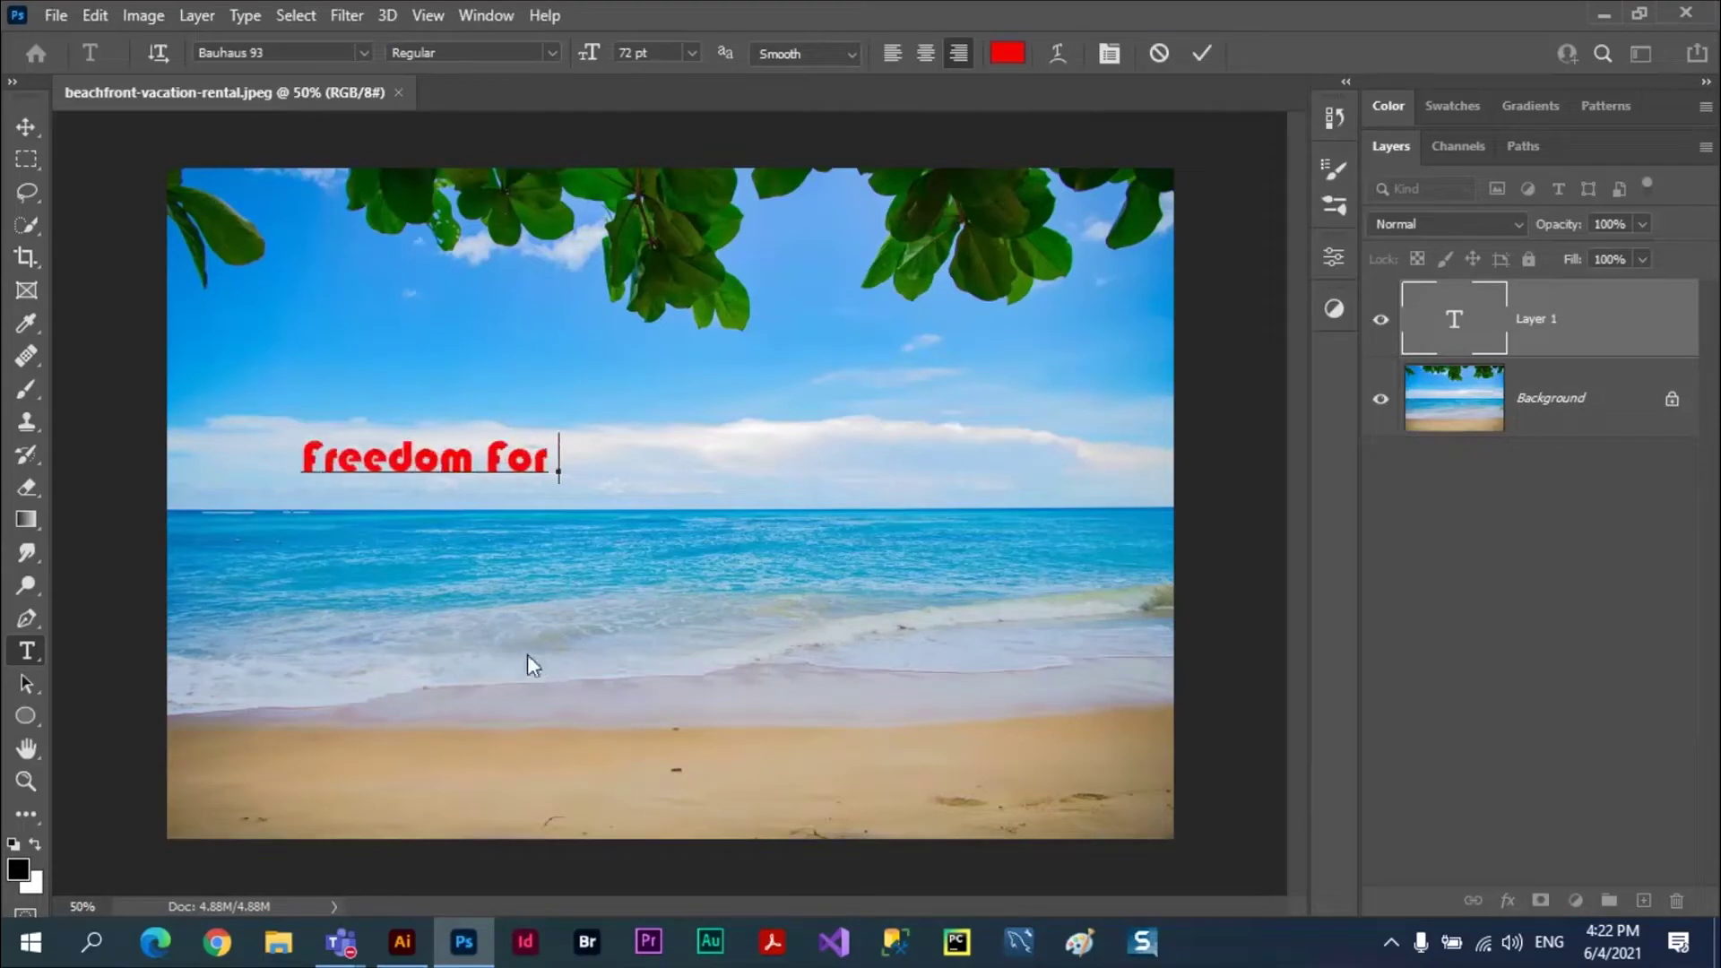
{"action": "type", "text": " Each"}
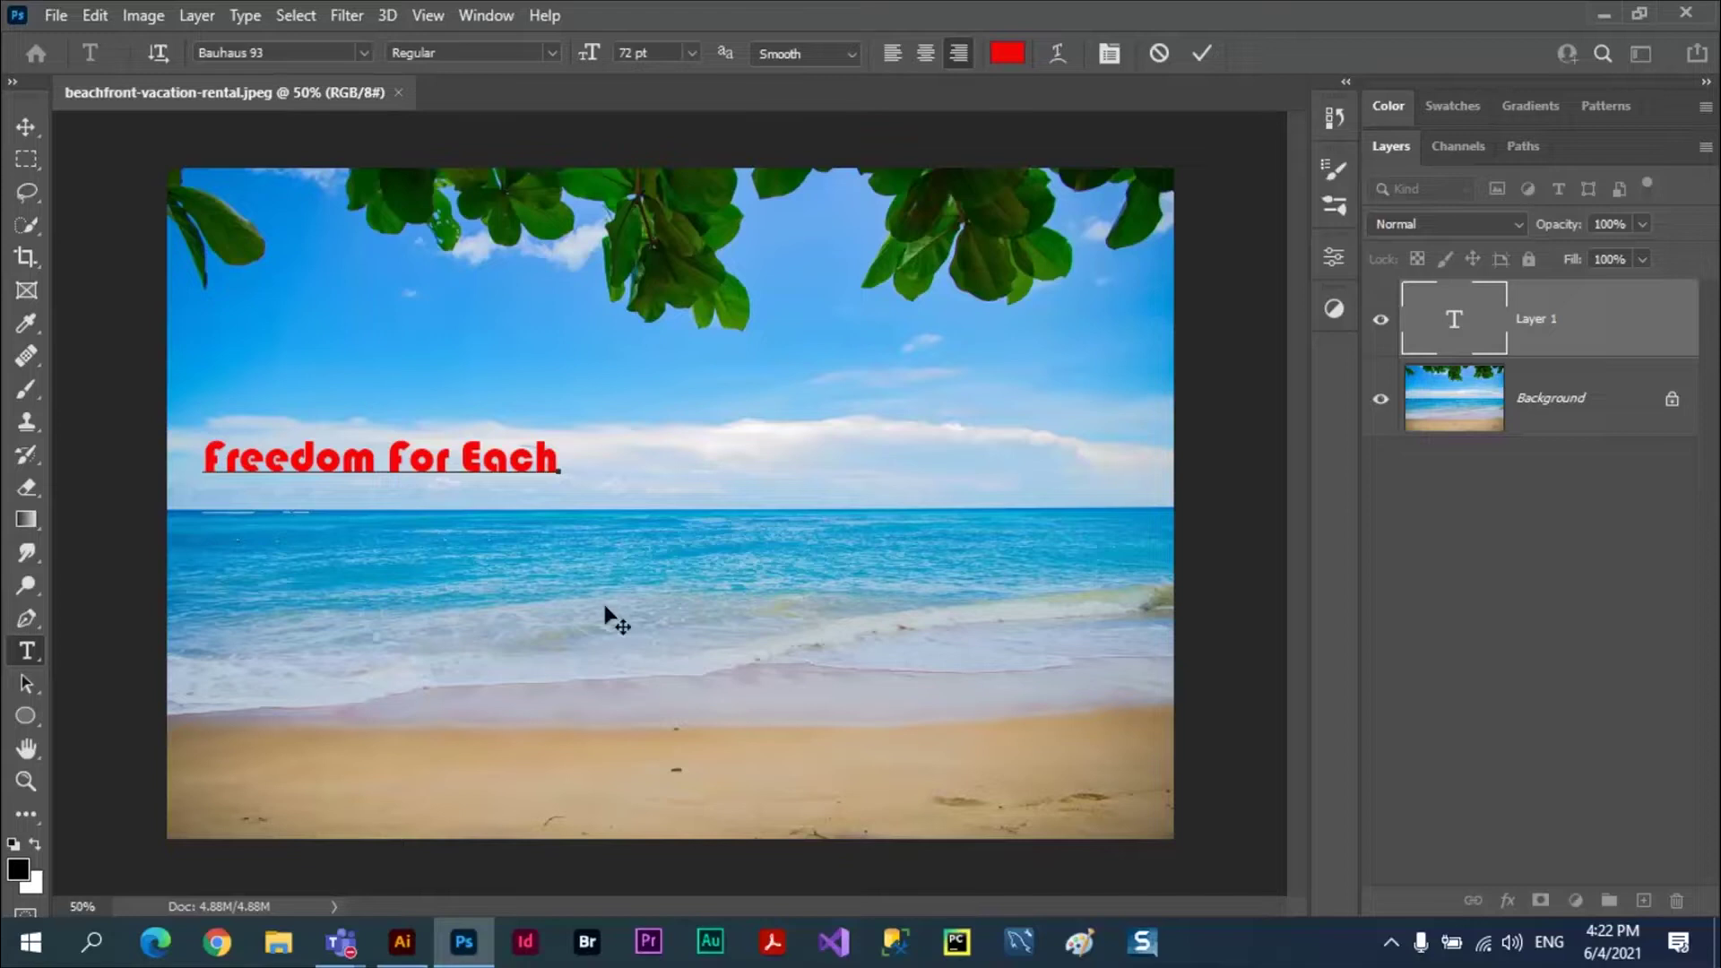
{"action": "left_click", "coordinate": [29, 131]}
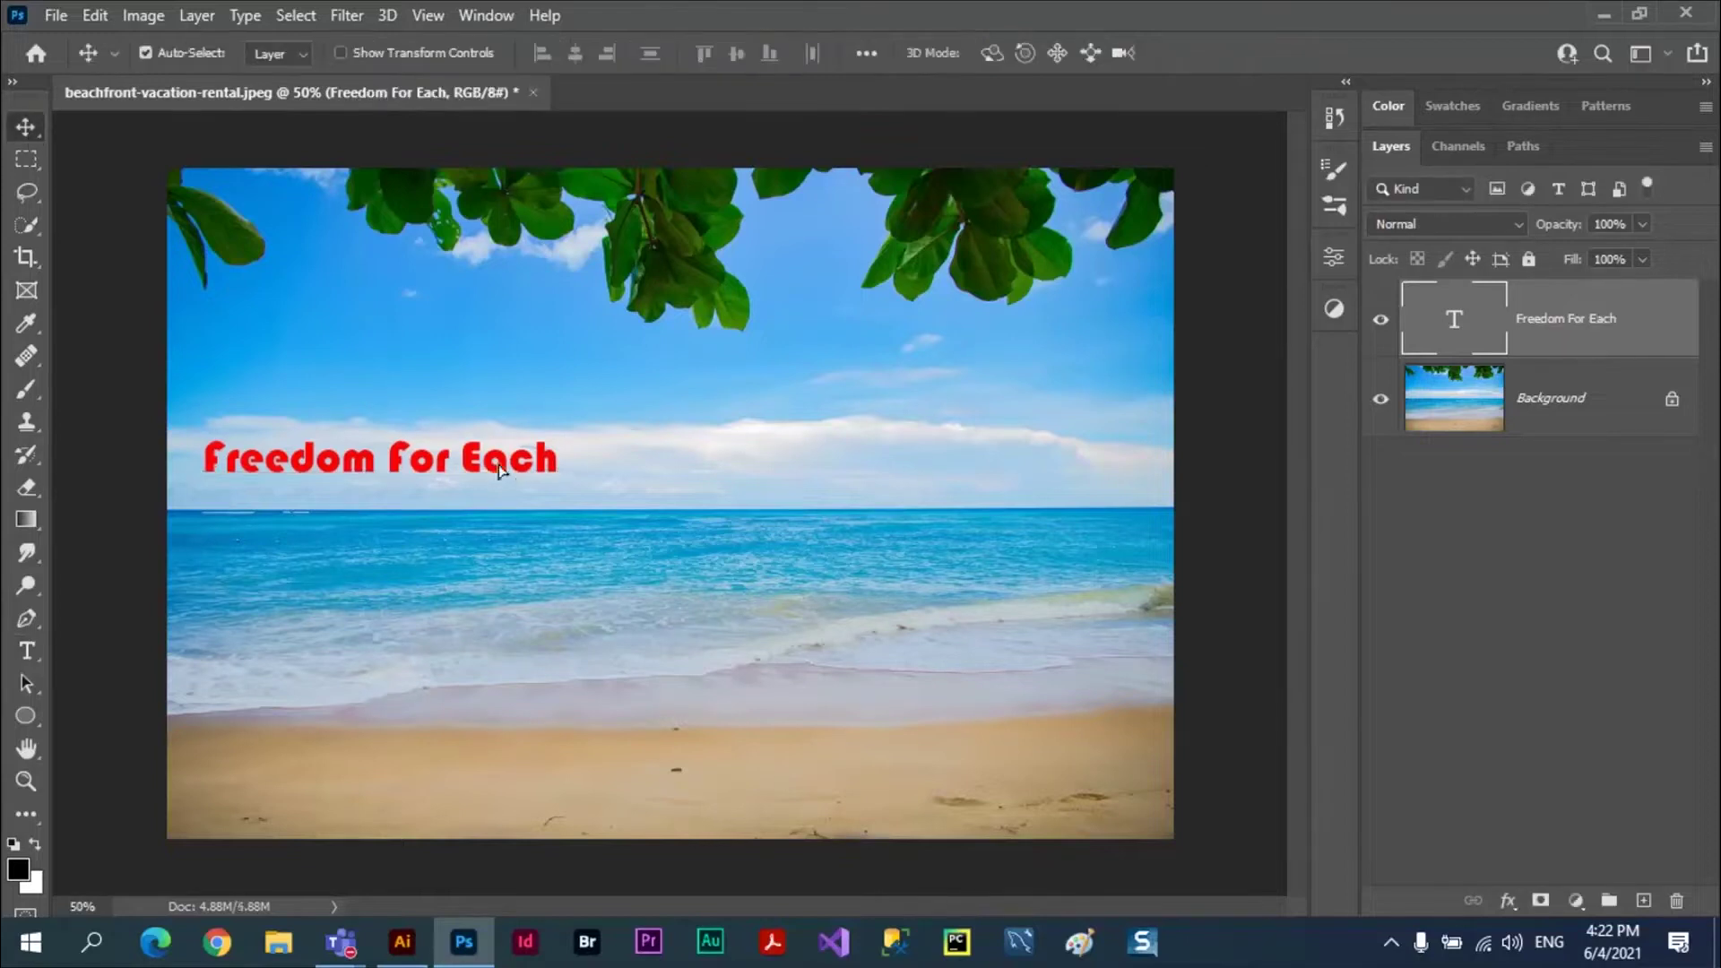
{"action": "left_click_drag", "start_coordinate": [499, 472], "coordinate": [729, 519]}
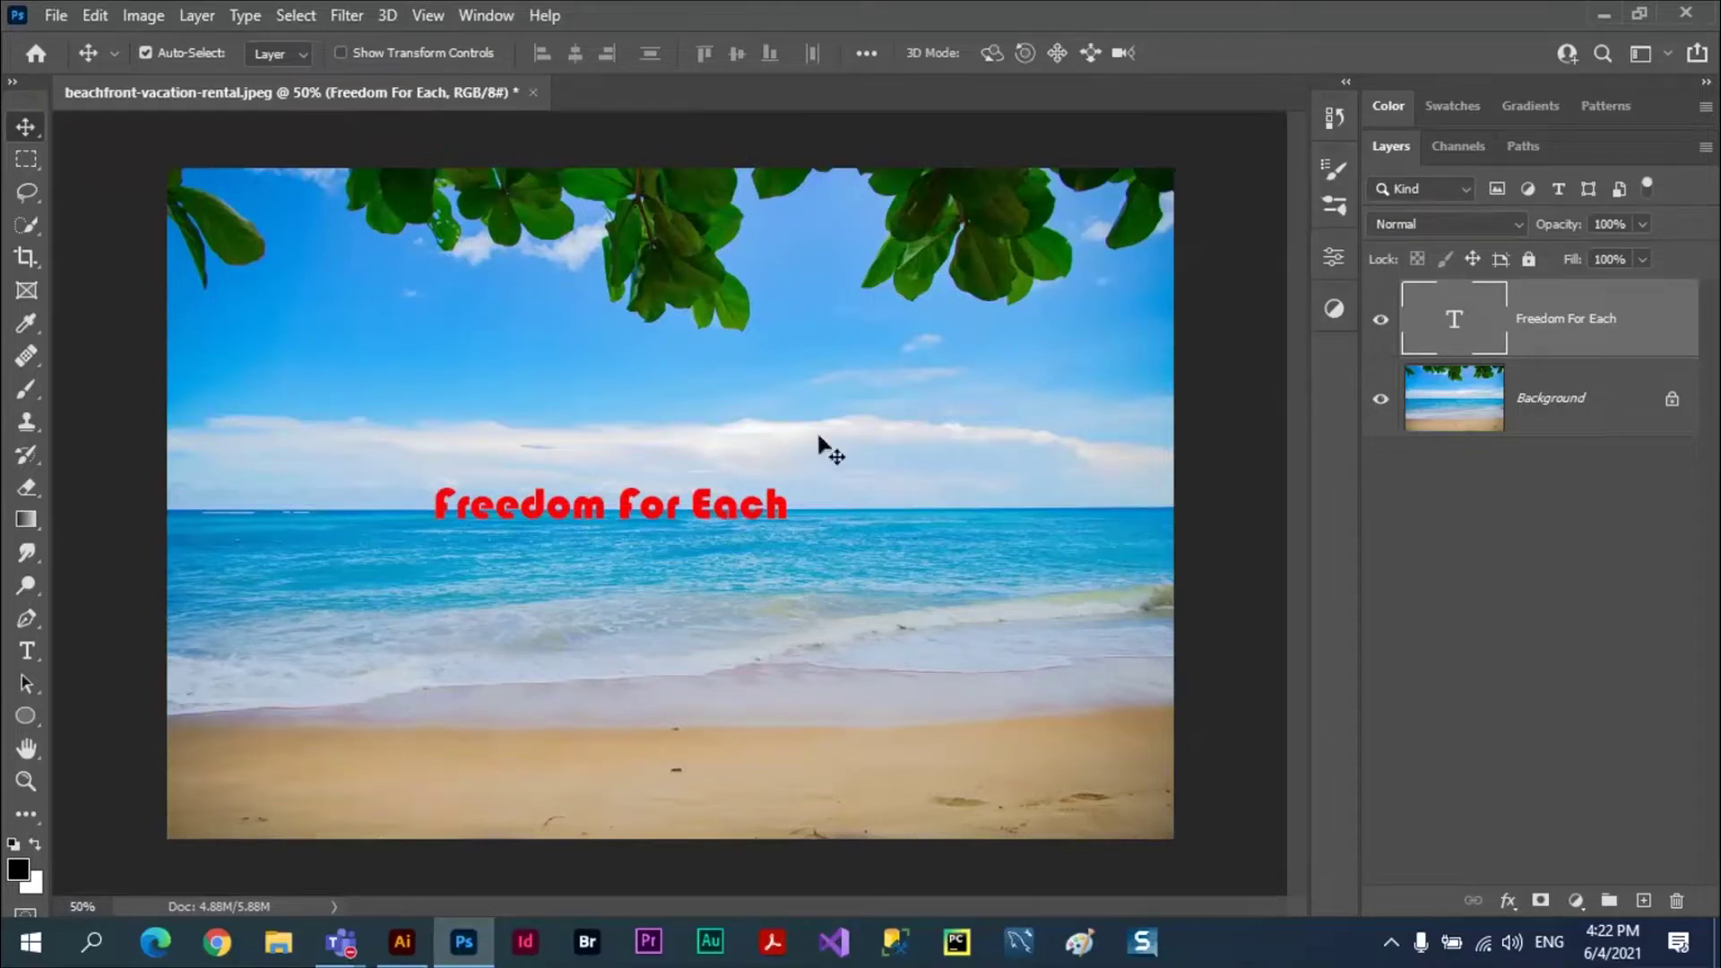
{"action": "key", "text": "ctrl+t"}
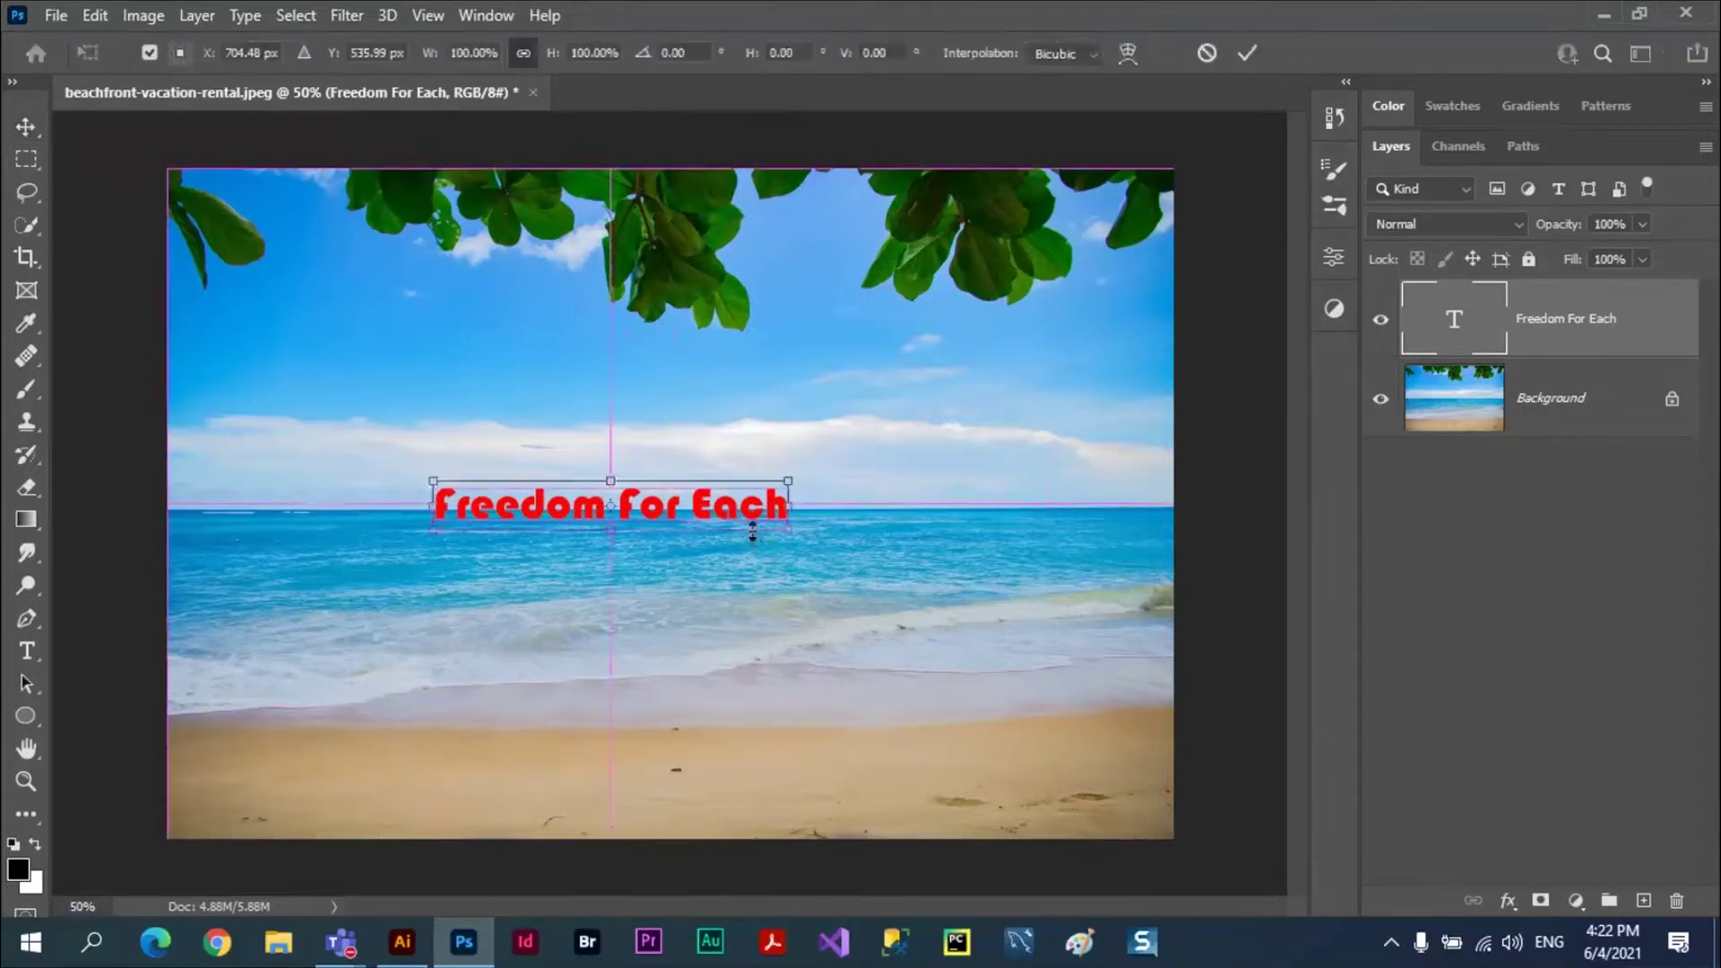
{"action": "mouse_move", "coordinate": [788, 530]}
{"action": "left_mouse_down"}
{"action": "mouse_move", "coordinate": [930, 619]}
{"action": "mouse_move", "coordinate": [1123, 633]}
{"action": "left_mouse_up"}
{"action": "left_click", "coordinate": [1246, 56]}
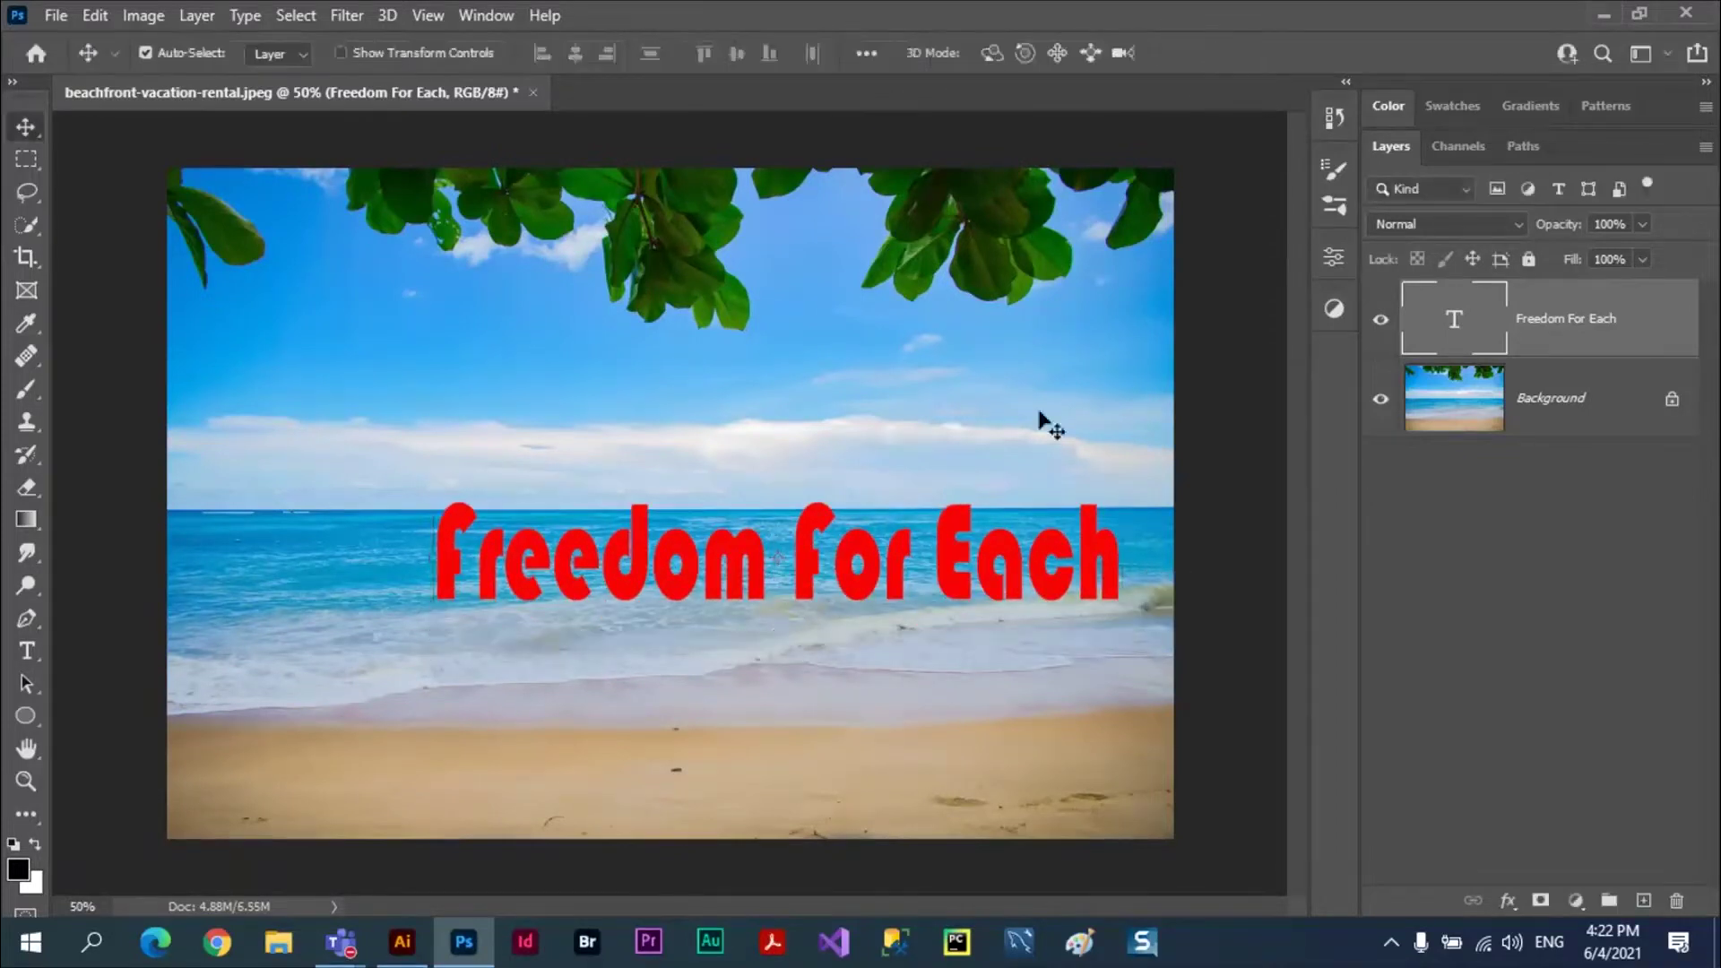
{"action": "left_click_drag", "start_coordinate": [955, 531], "coordinate": [849, 492]}
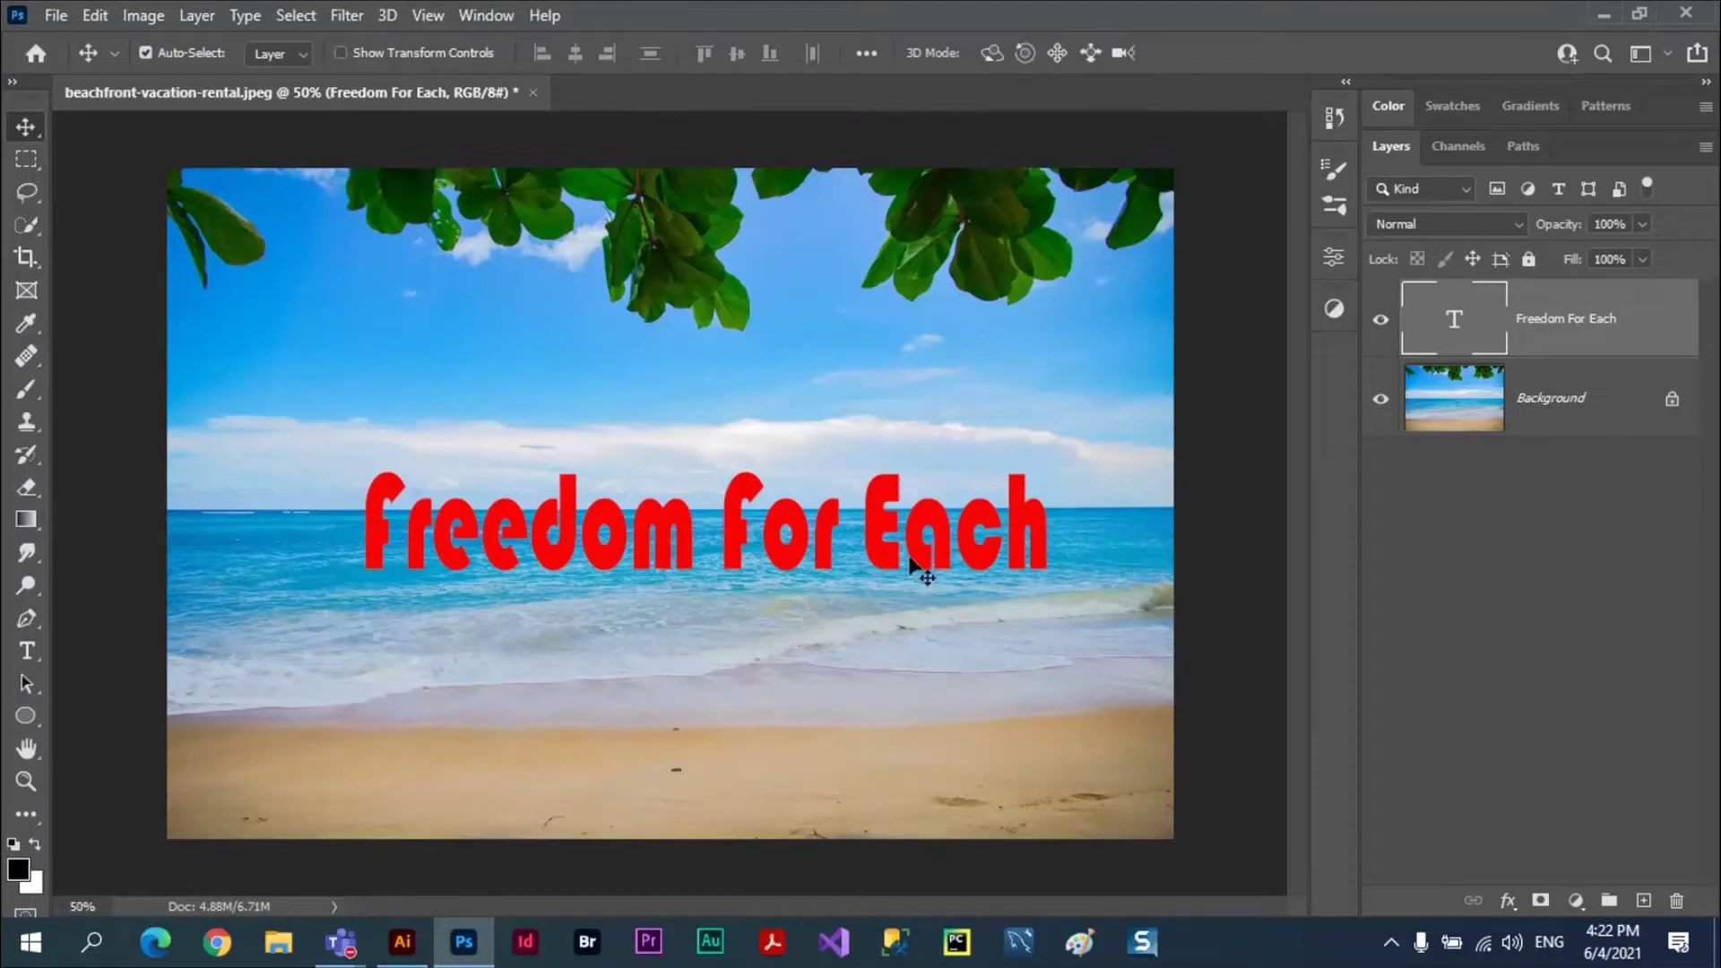
{"action": "key", "text": "ctrl+t"}
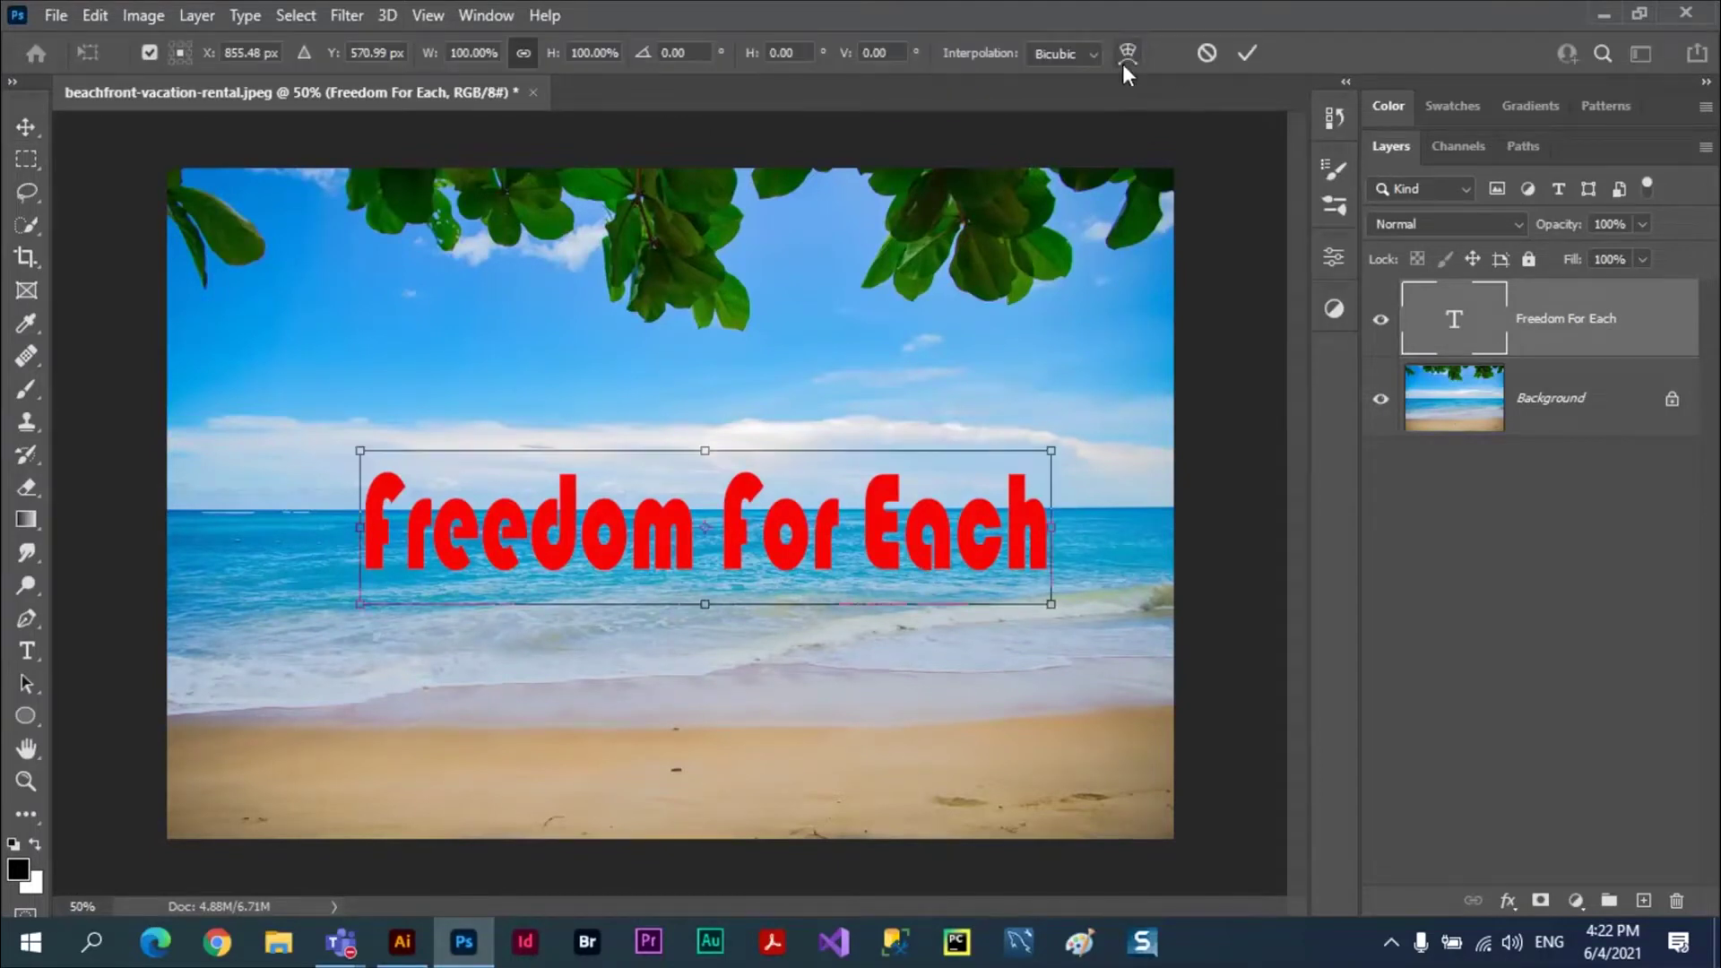
{"action": "left_click", "coordinate": [1126, 54]}
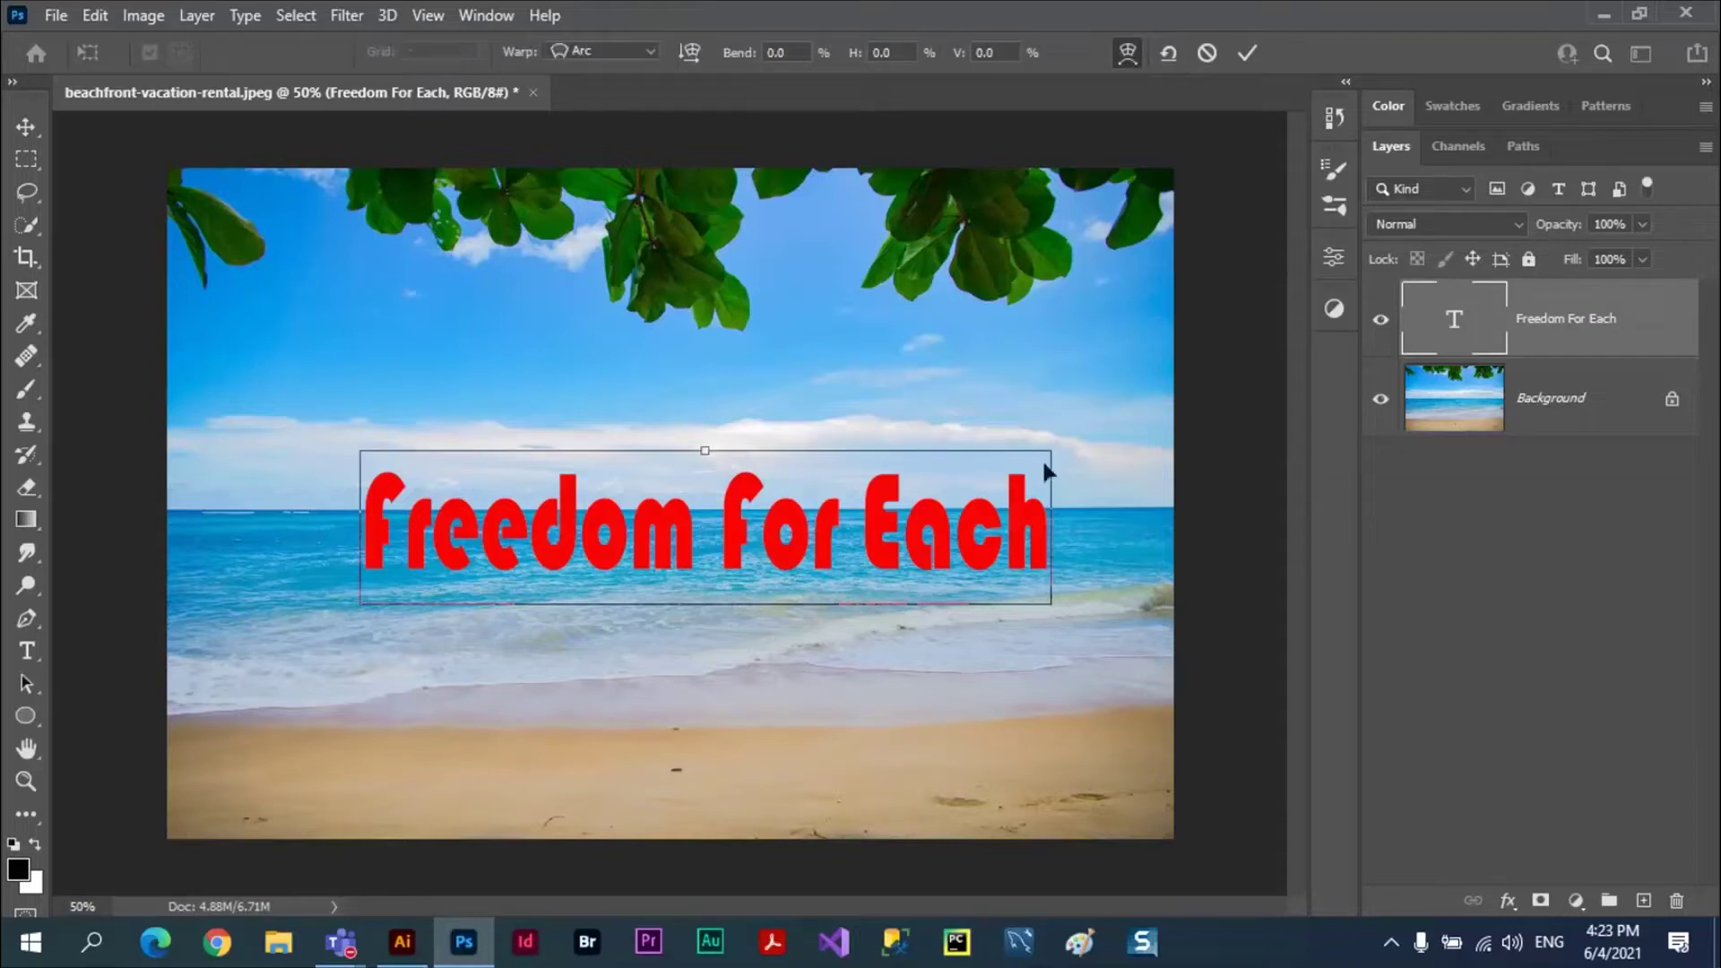
{"action": "left_click", "coordinate": [1127, 53]}
{"action": "left_click", "coordinate": [1207, 53]}
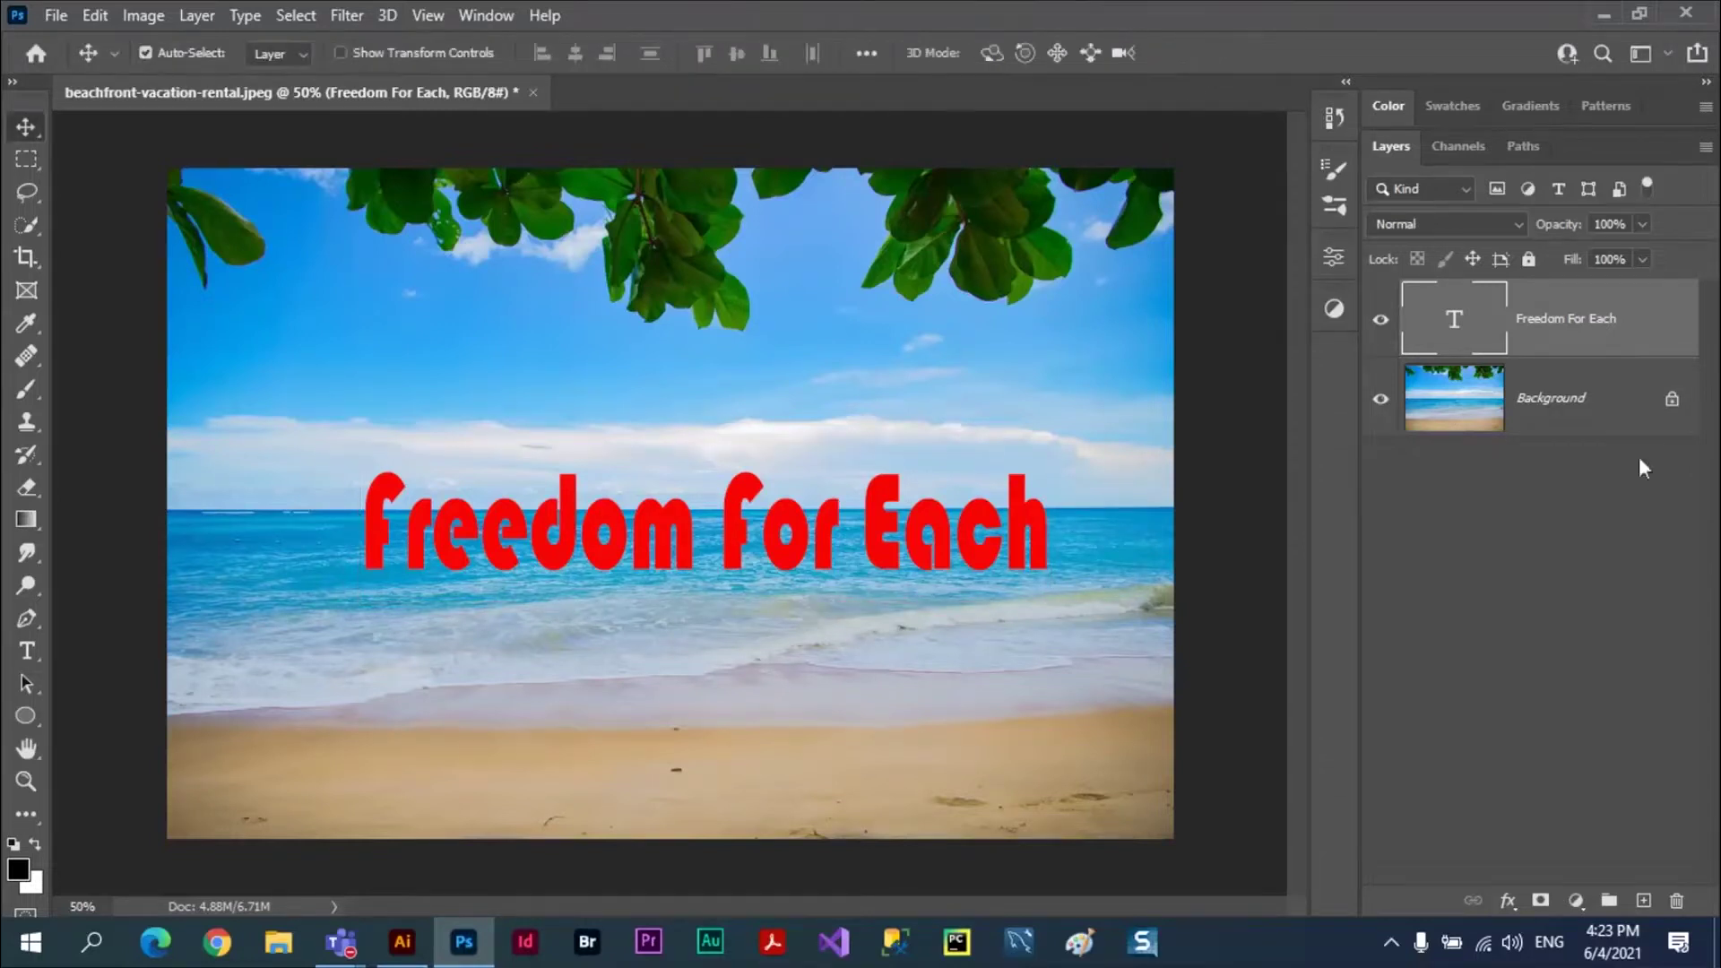
- Convert the Freedom For Each text layer to a smart object and raise it to the horizon
{"action": "right_click", "coordinate": [1551, 319]}
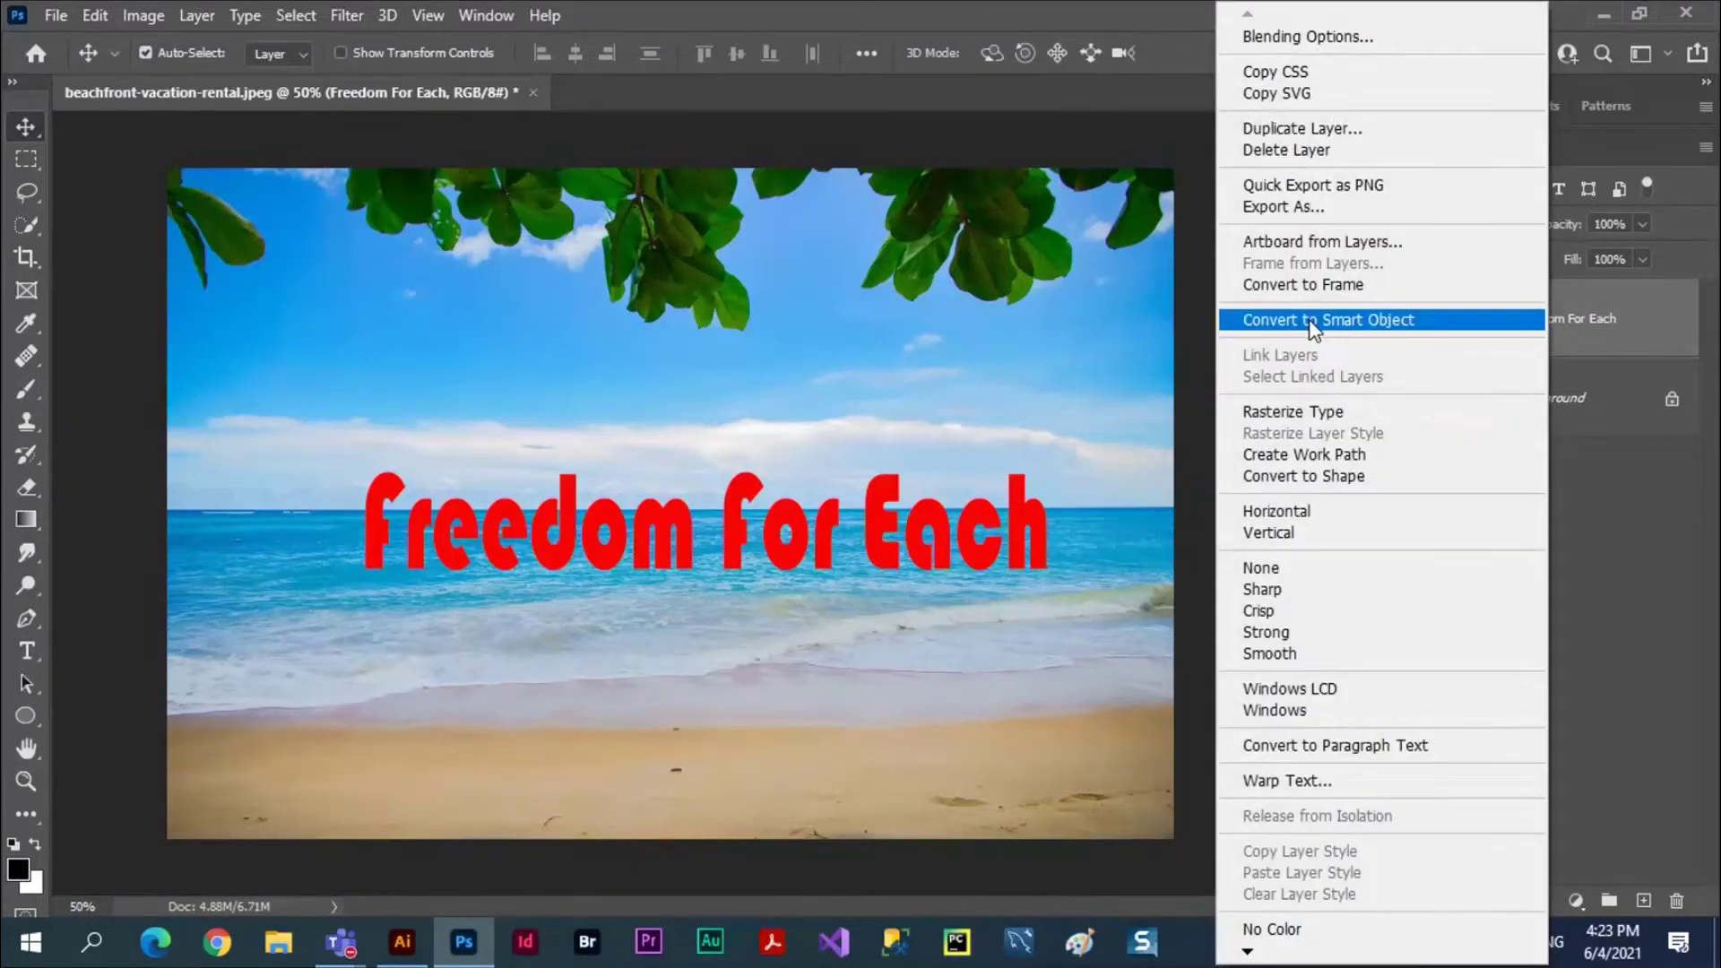
{"action": "left_click", "coordinate": [1314, 329]}
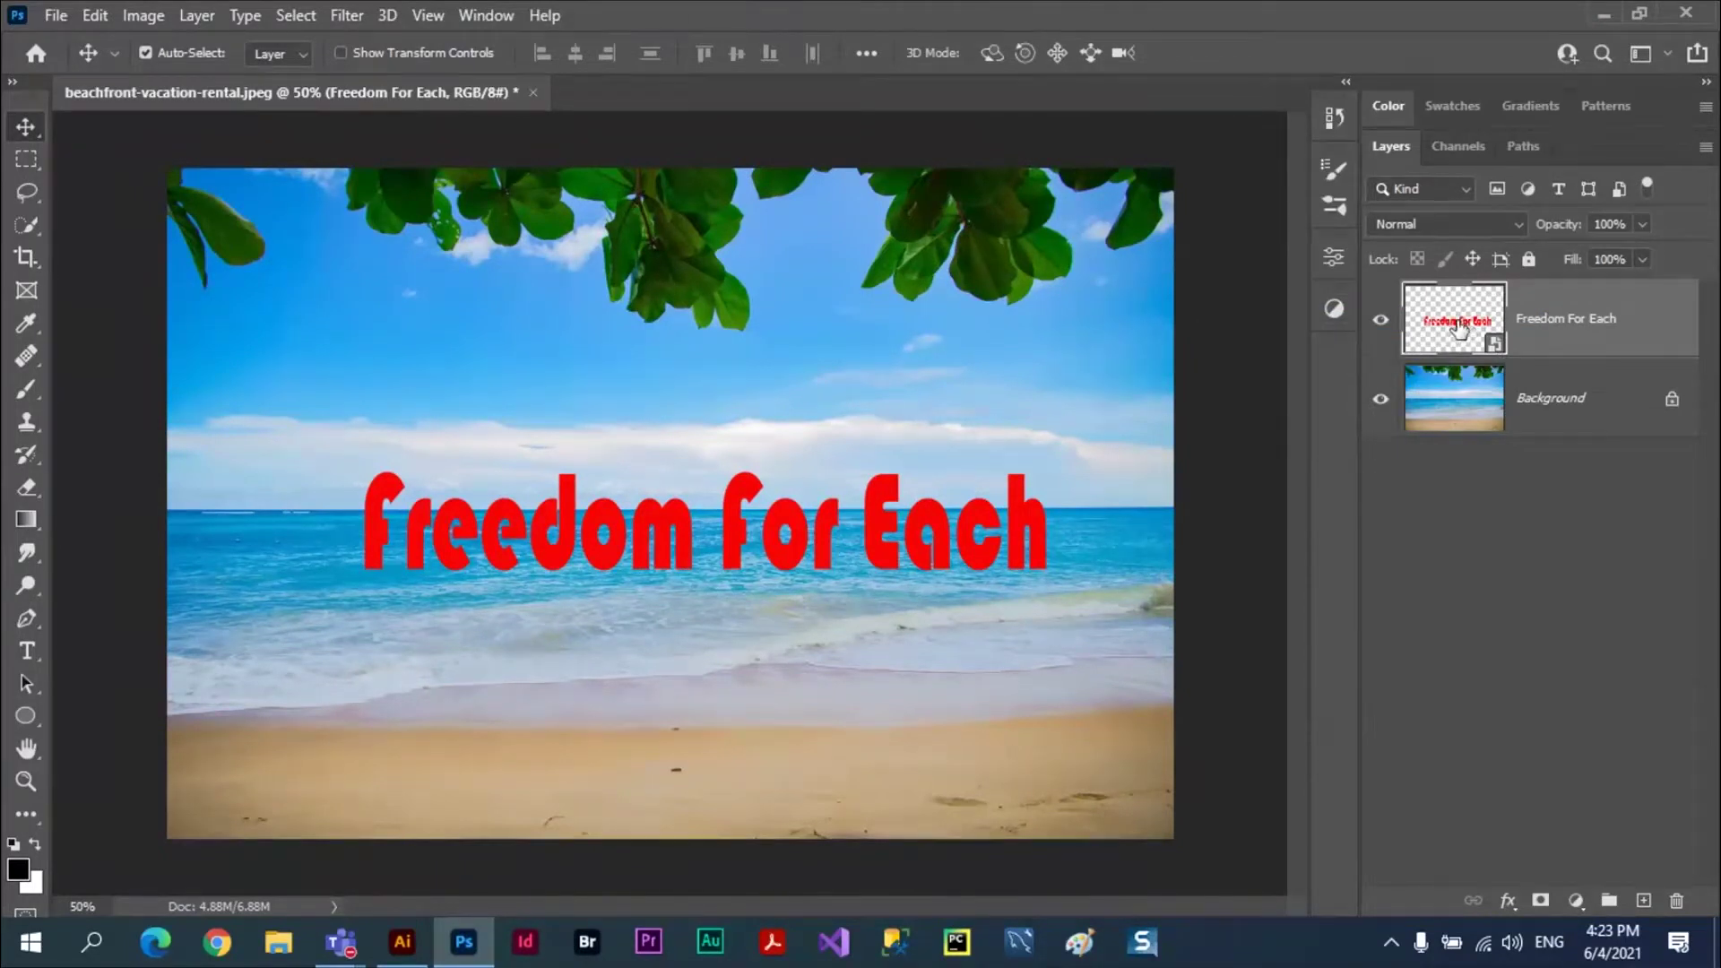
{"action": "mouse_move", "coordinate": [1031, 538]}
{"action": "left_mouse_down"}
{"action": "mouse_move", "coordinate": [1093, 513]}
{"action": "mouse_move", "coordinate": [1022, 496]}
{"action": "left_mouse_up"}
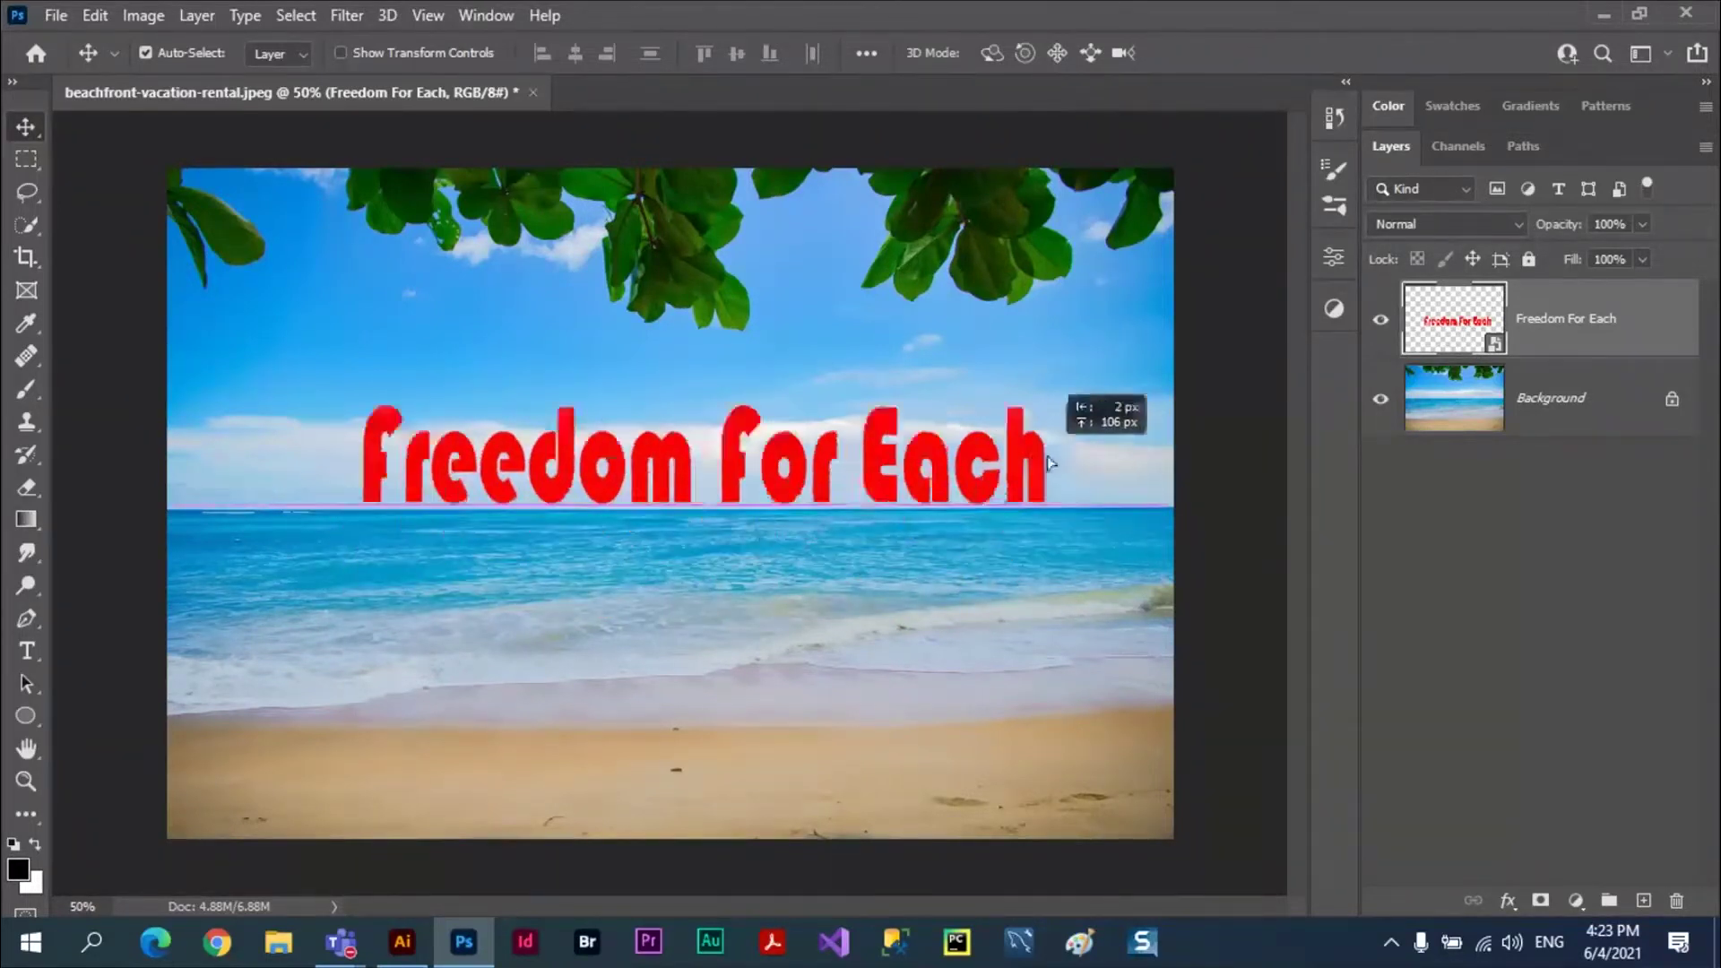
- Warp the text so Freedom stretches diagonally down onto the sand
{"action": "key", "text": "ctrl+t"}
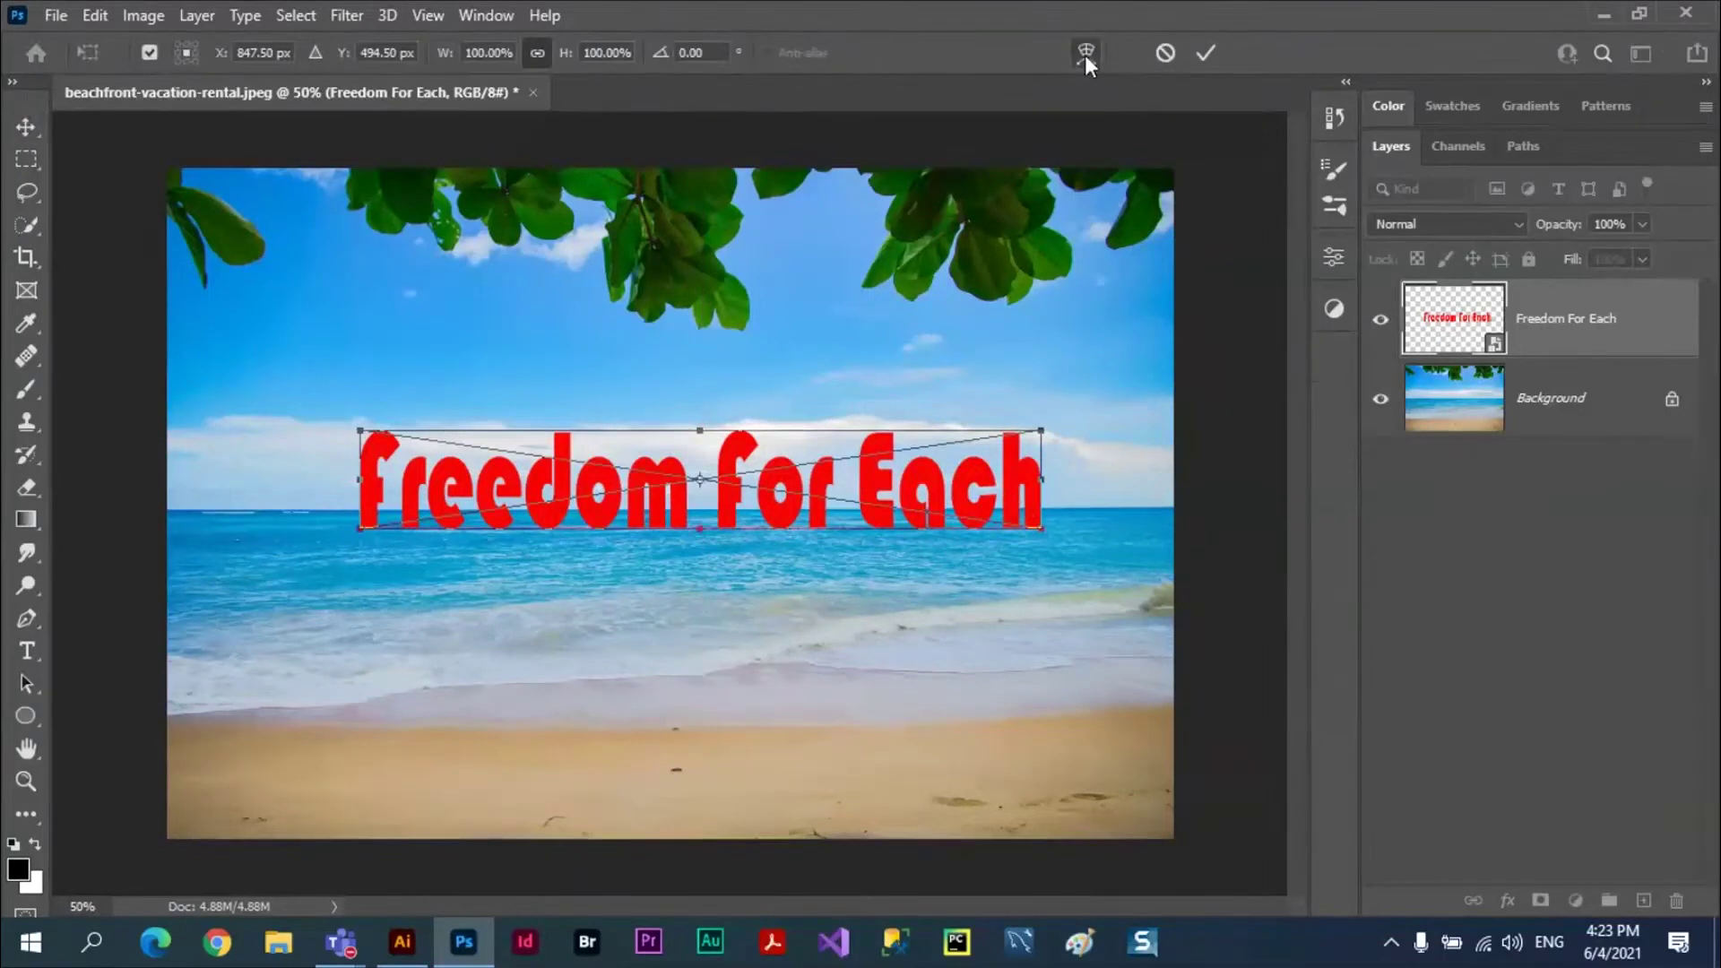
{"action": "left_click", "coordinate": [1084, 54]}
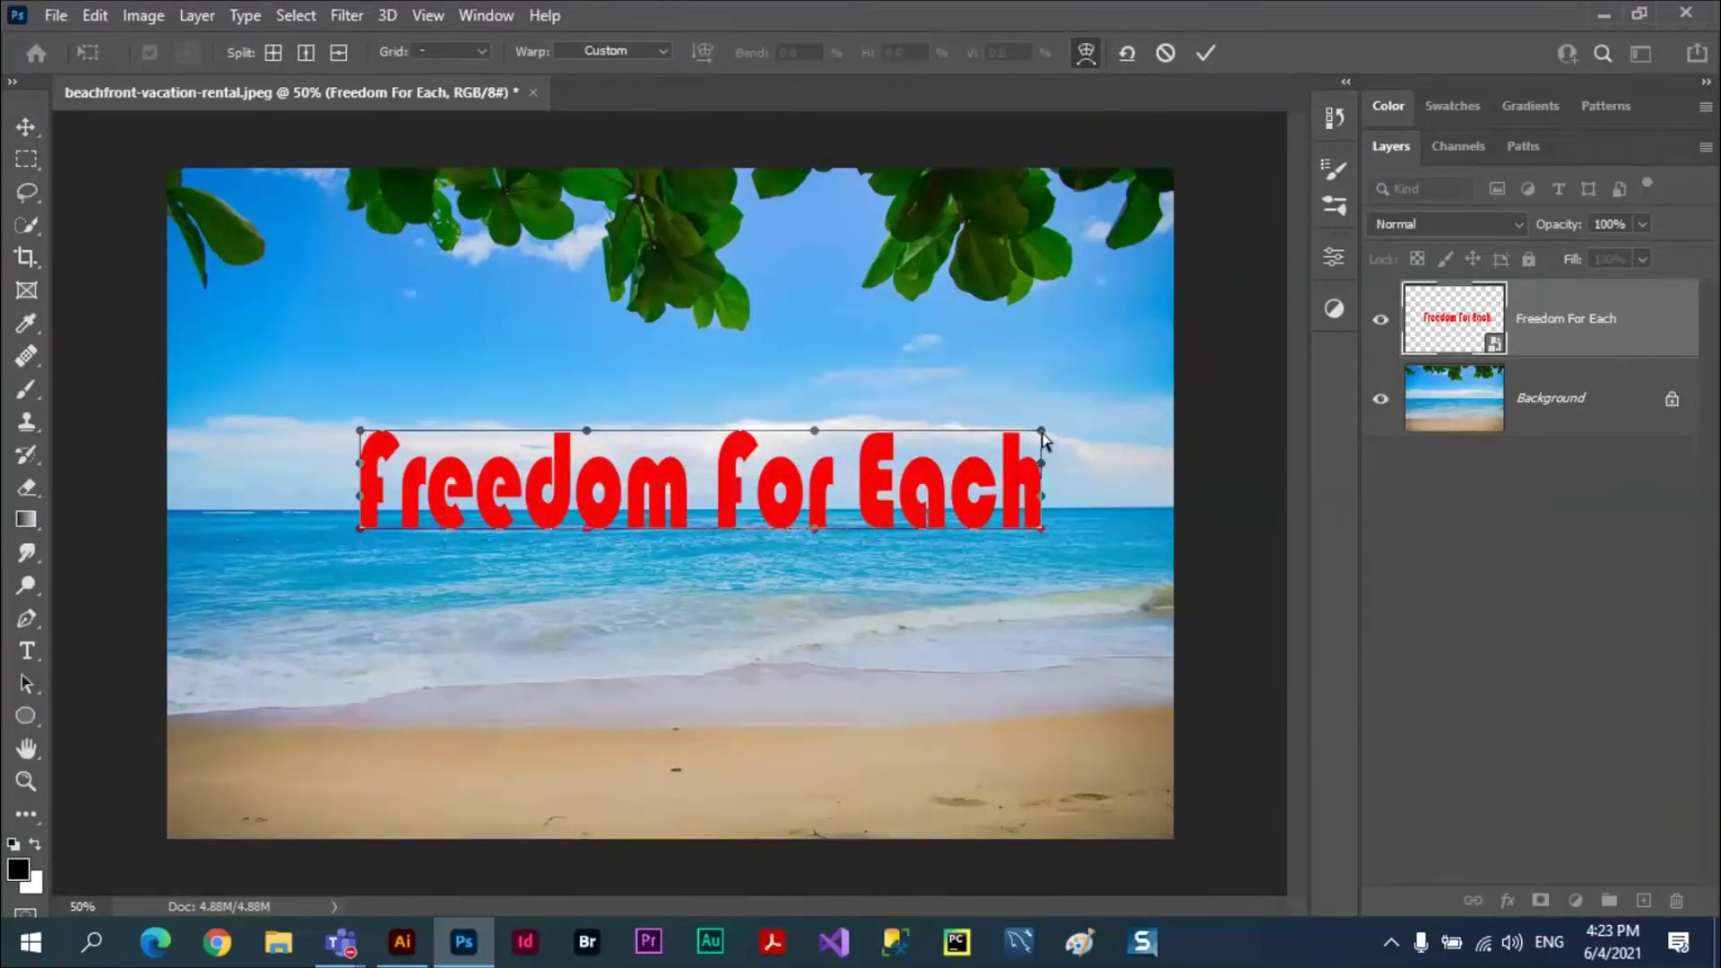
{"action": "left_click_drag", "start_coordinate": [1042, 432], "coordinate": [783, 613]}
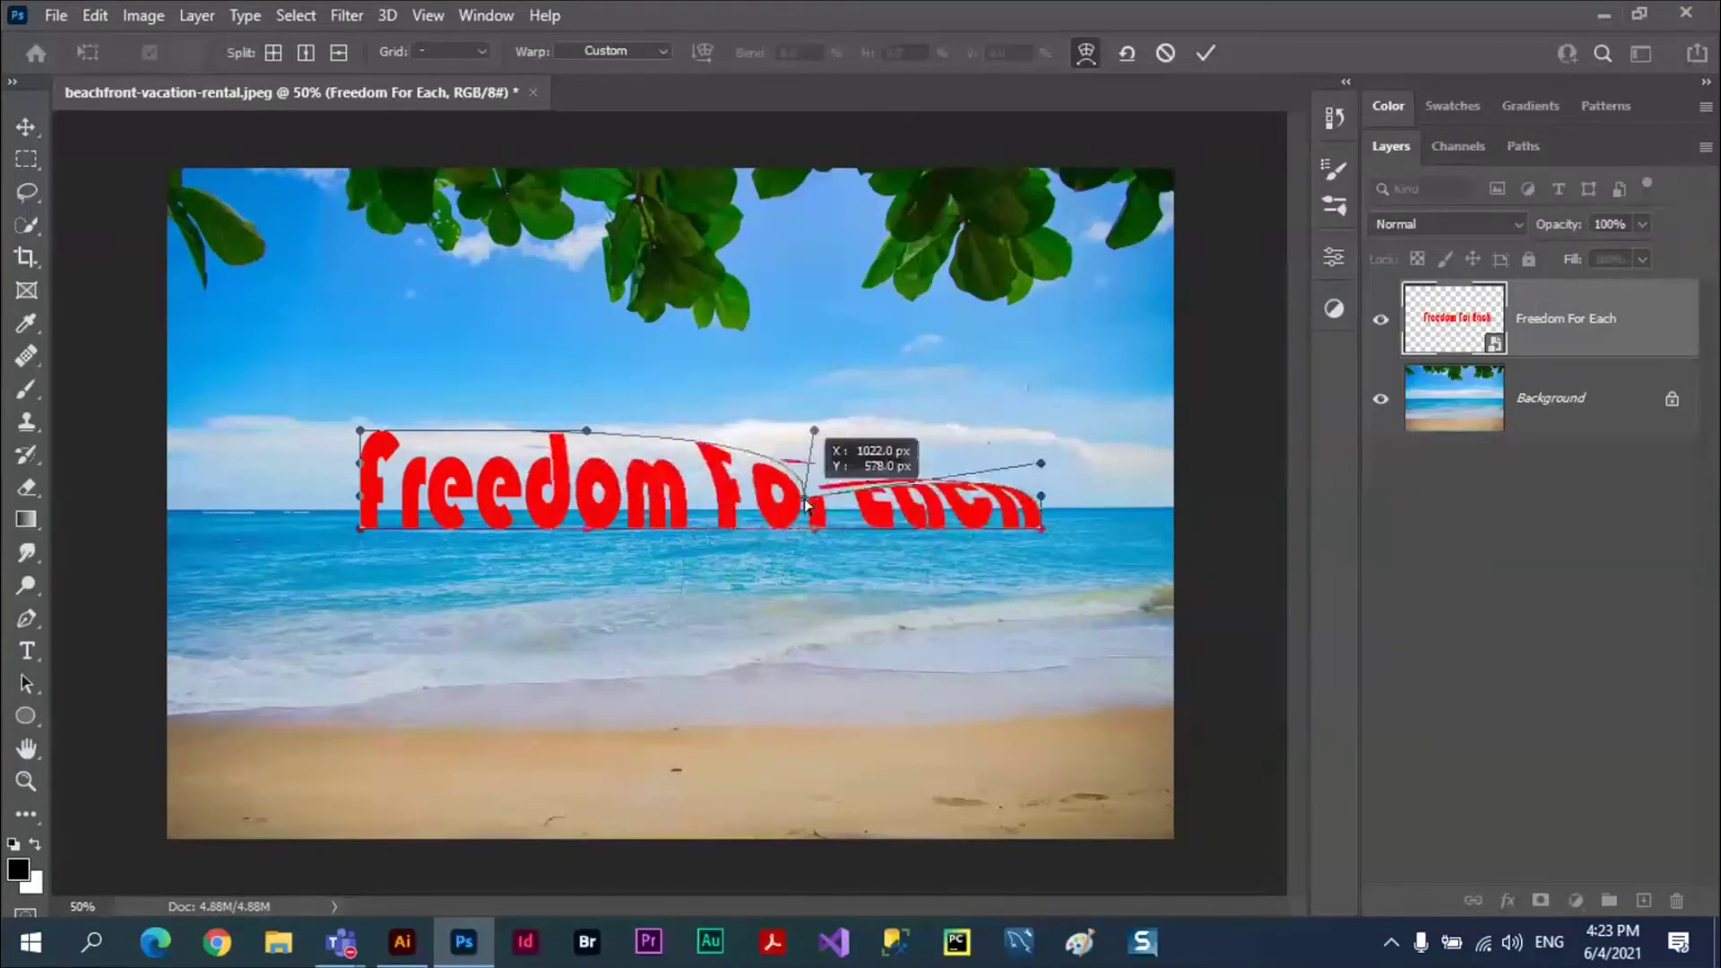
{"action": "left_click_drag", "start_coordinate": [783, 612], "coordinate": [941, 395]}
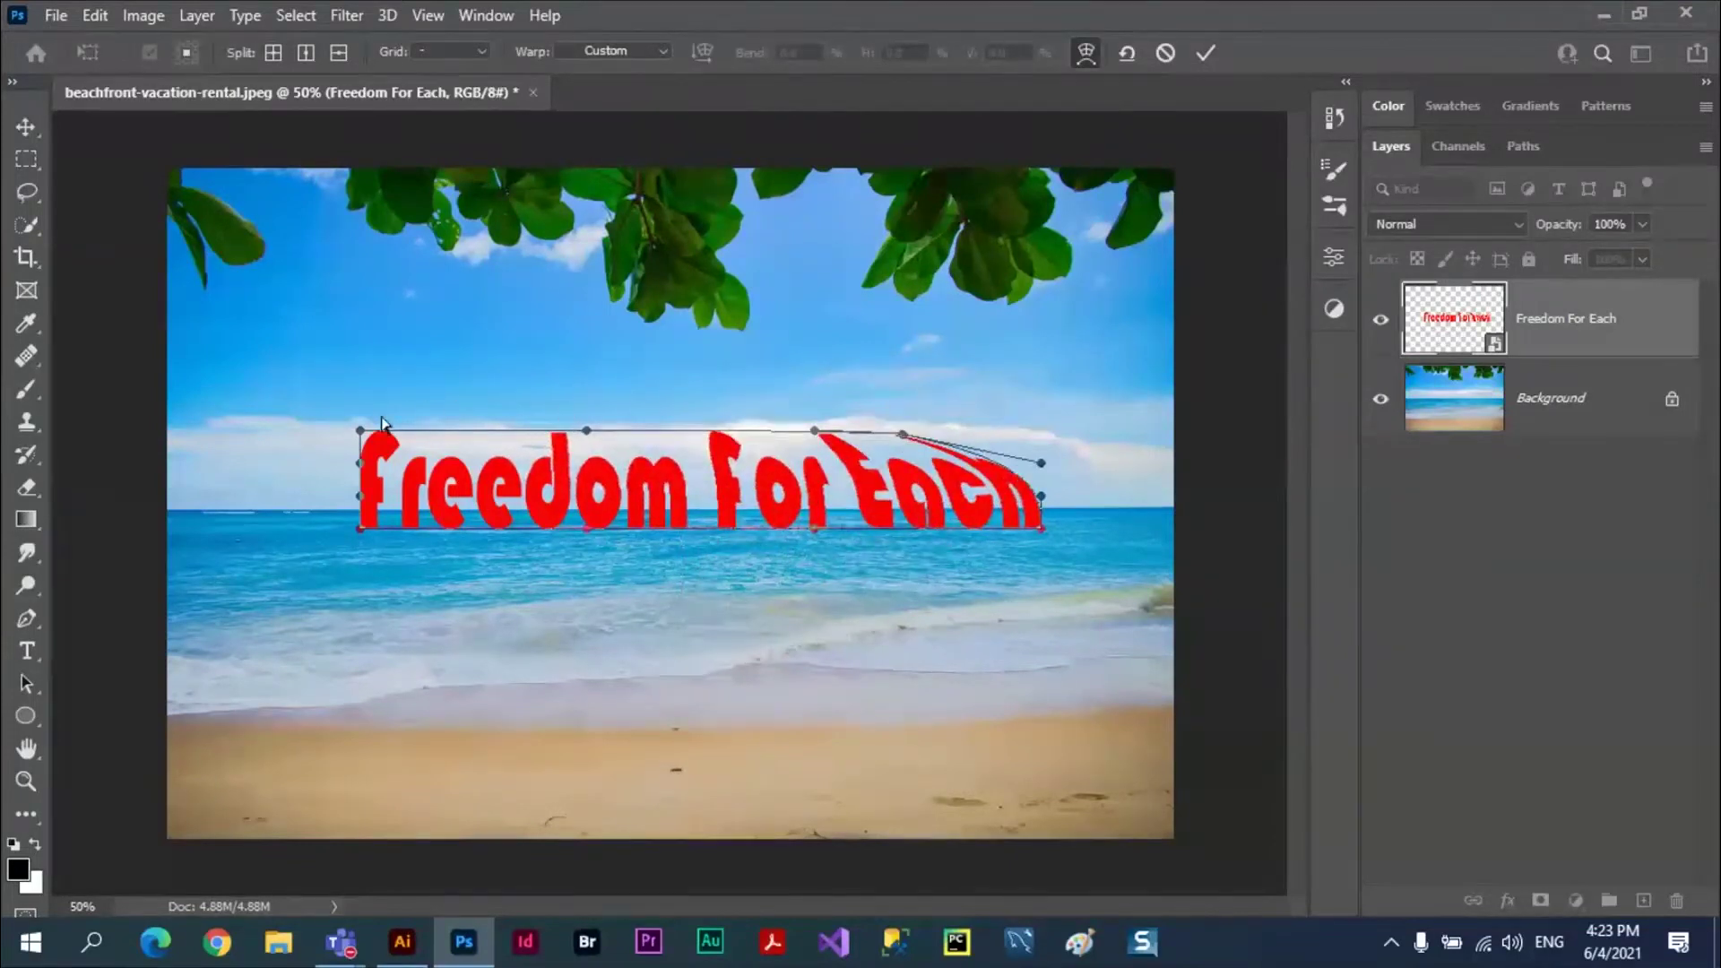
{"action": "left_click_drag", "start_coordinate": [361, 432], "coordinate": [591, 768]}
{"action": "left_click", "coordinate": [1206, 53]}
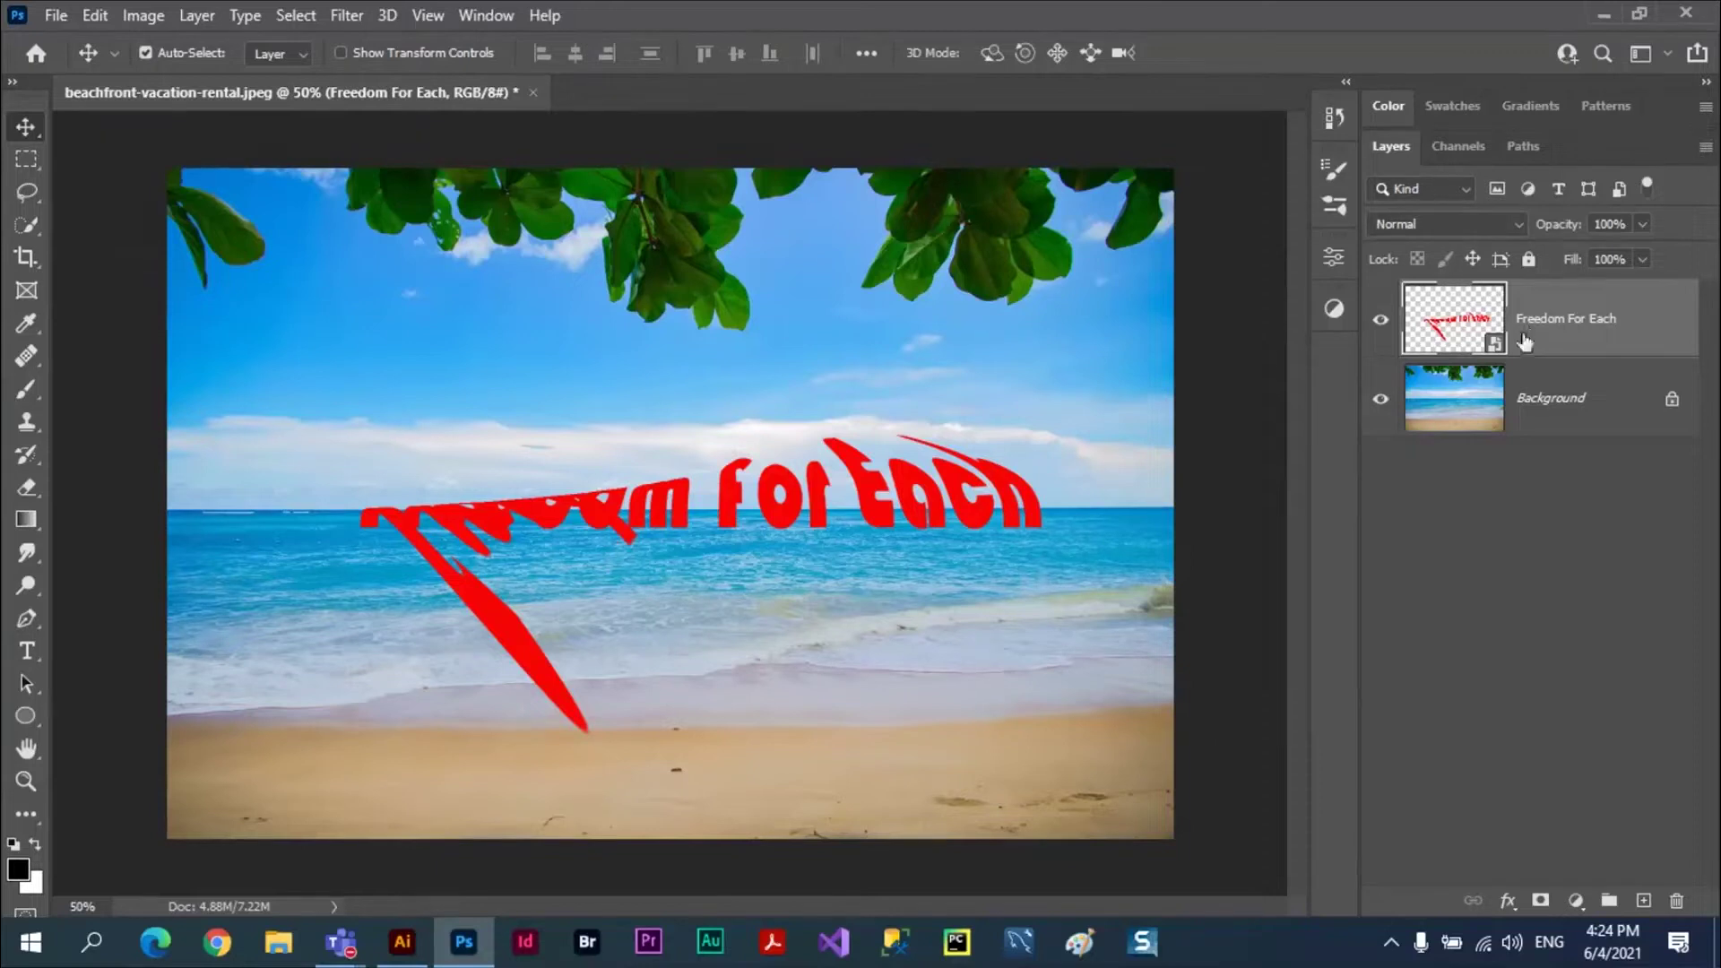
- Duplicate the Freedom For Each layer from the panel menu and name the copy 'duplicate'
{"action": "left_click", "coordinate": [1709, 149]}
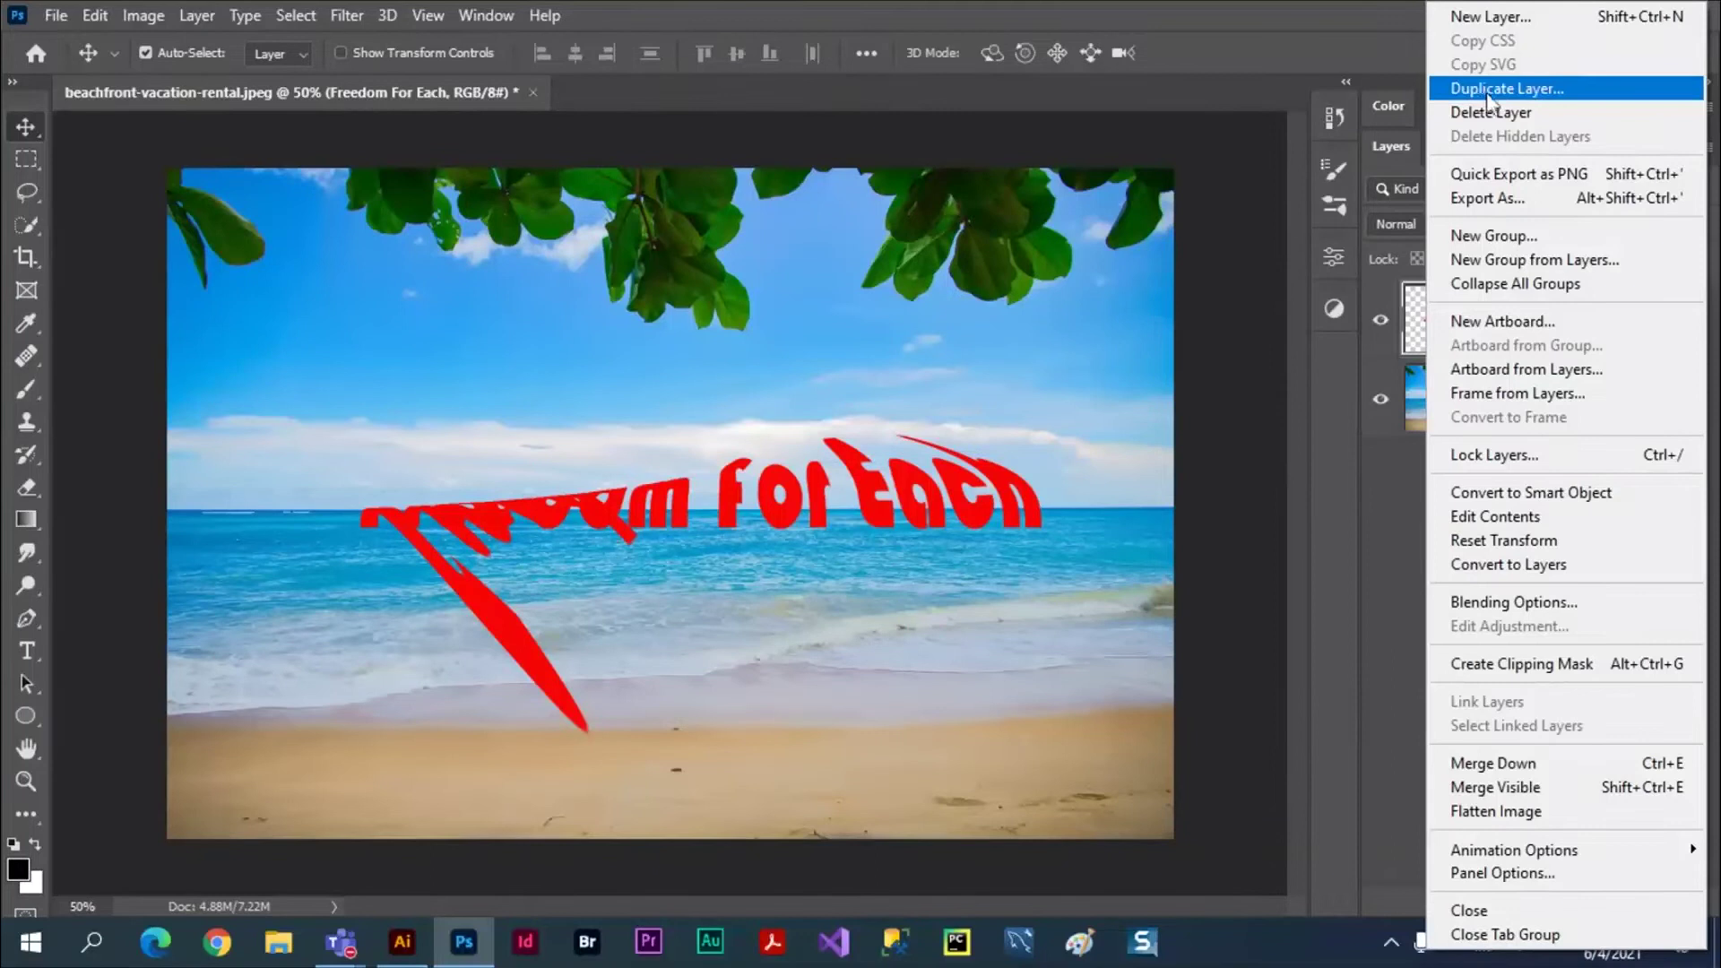
{"action": "left_click", "coordinate": [1540, 90]}
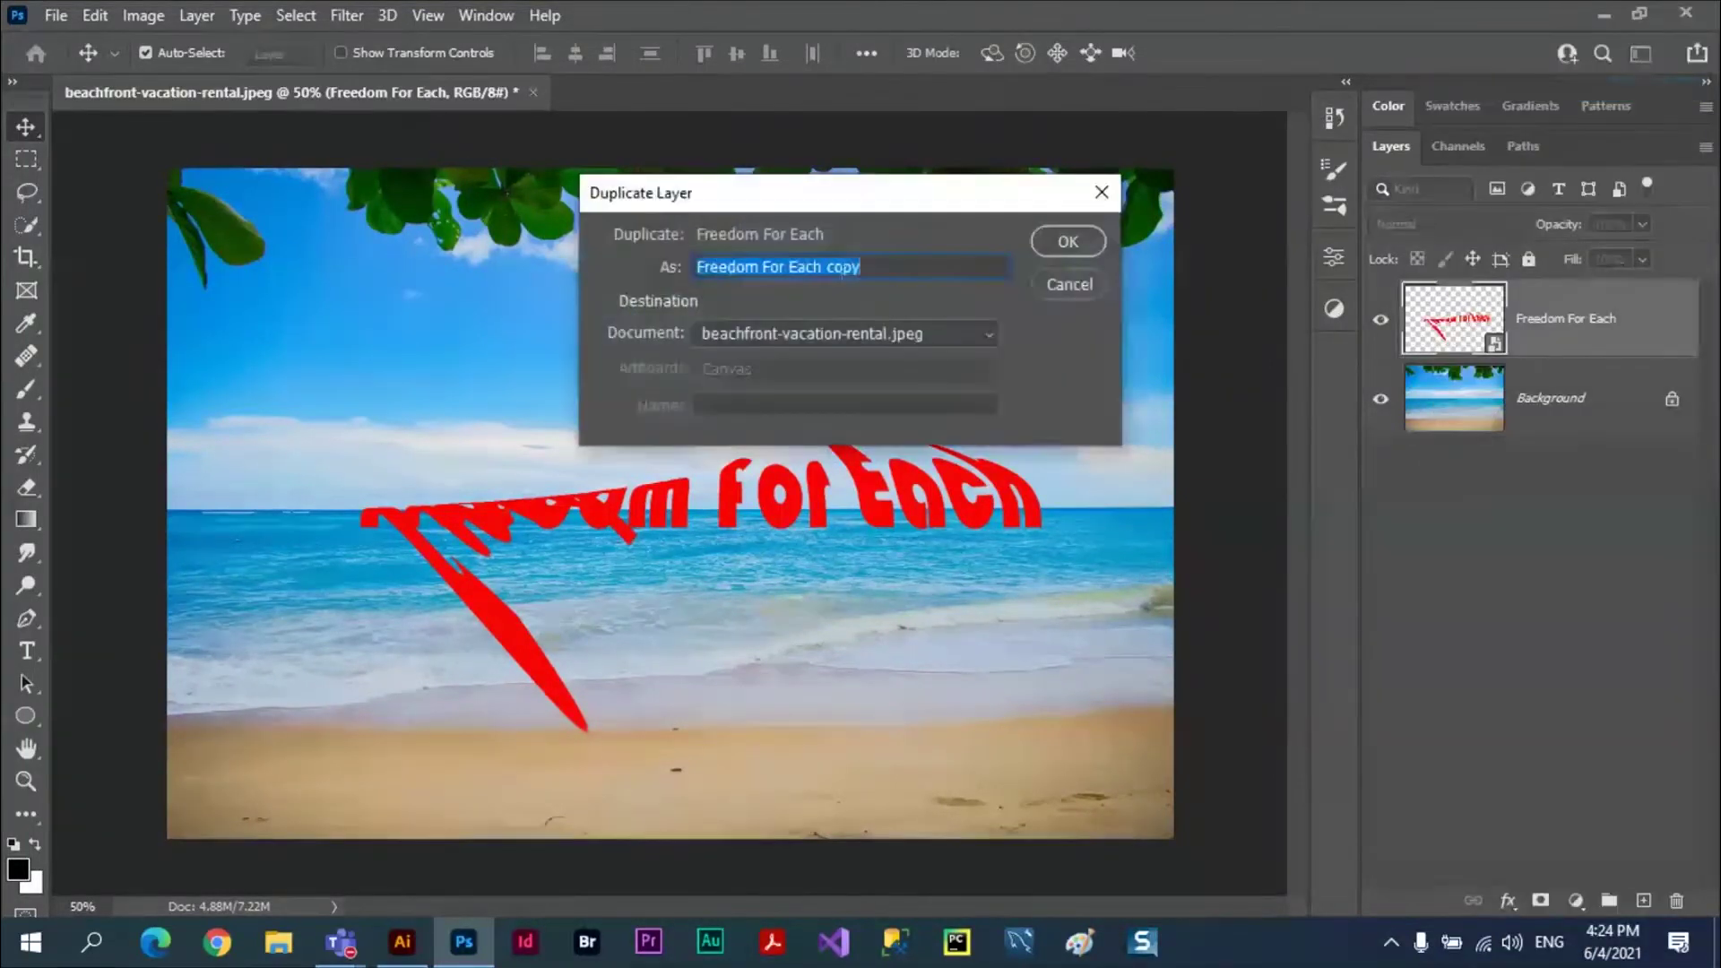
{"action": "left_click", "coordinate": [883, 267]}
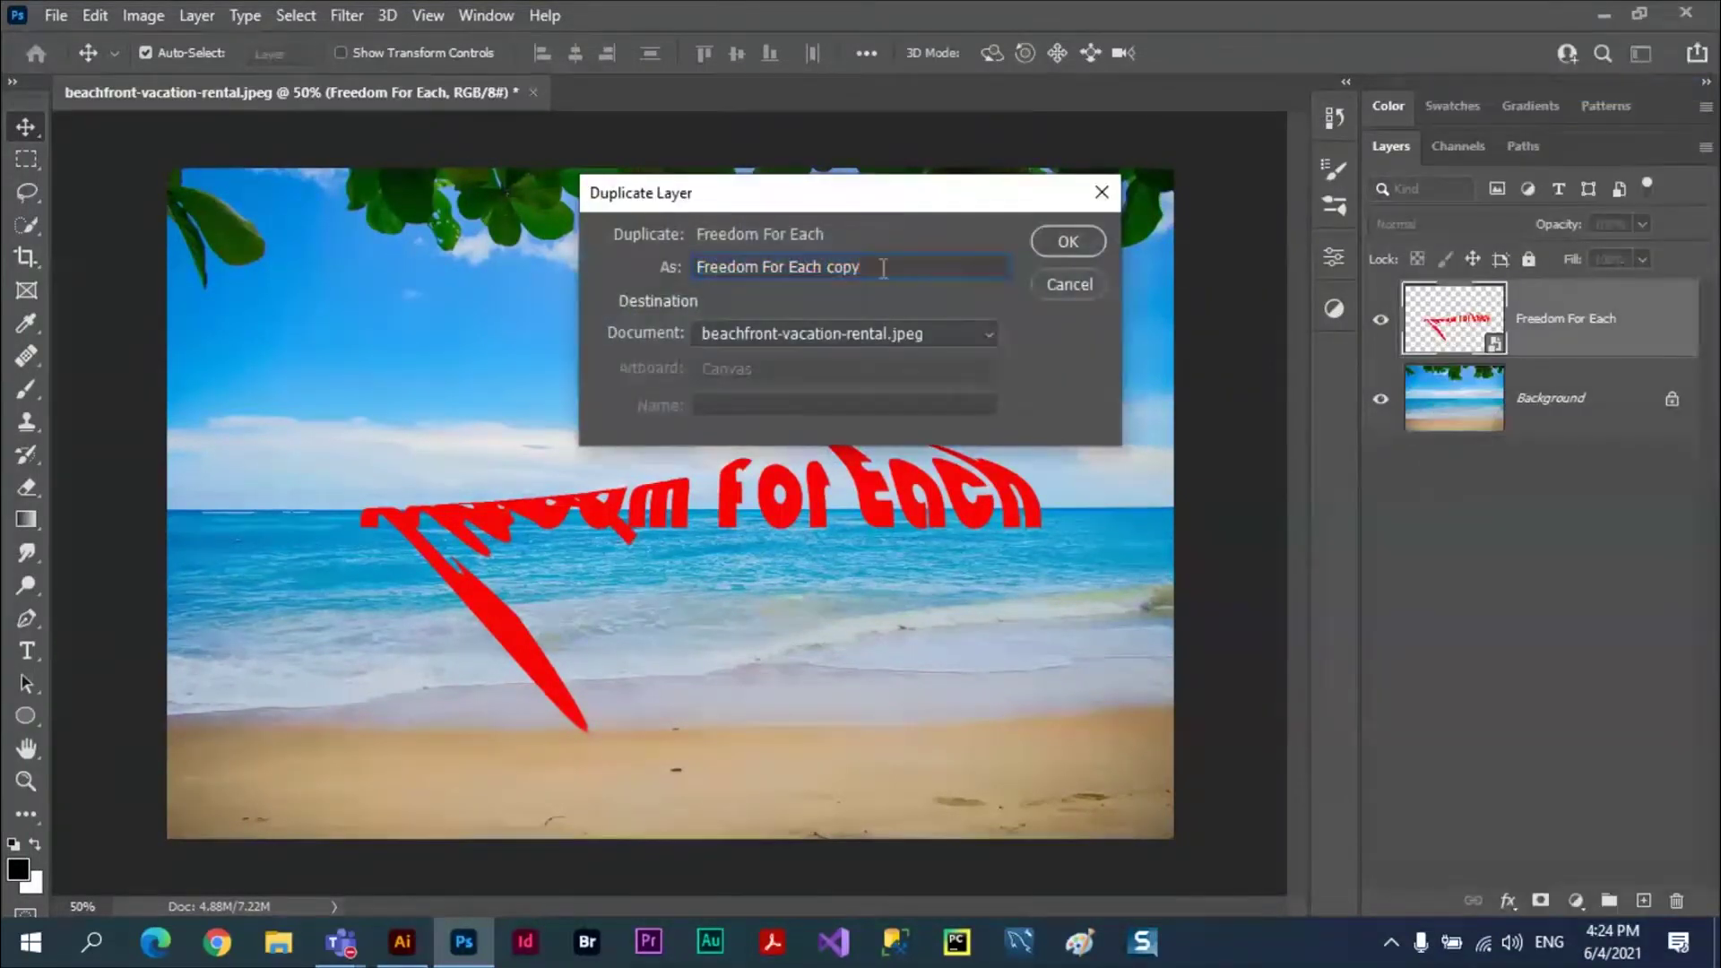
{"action": "left_click", "coordinate": [1068, 244]}
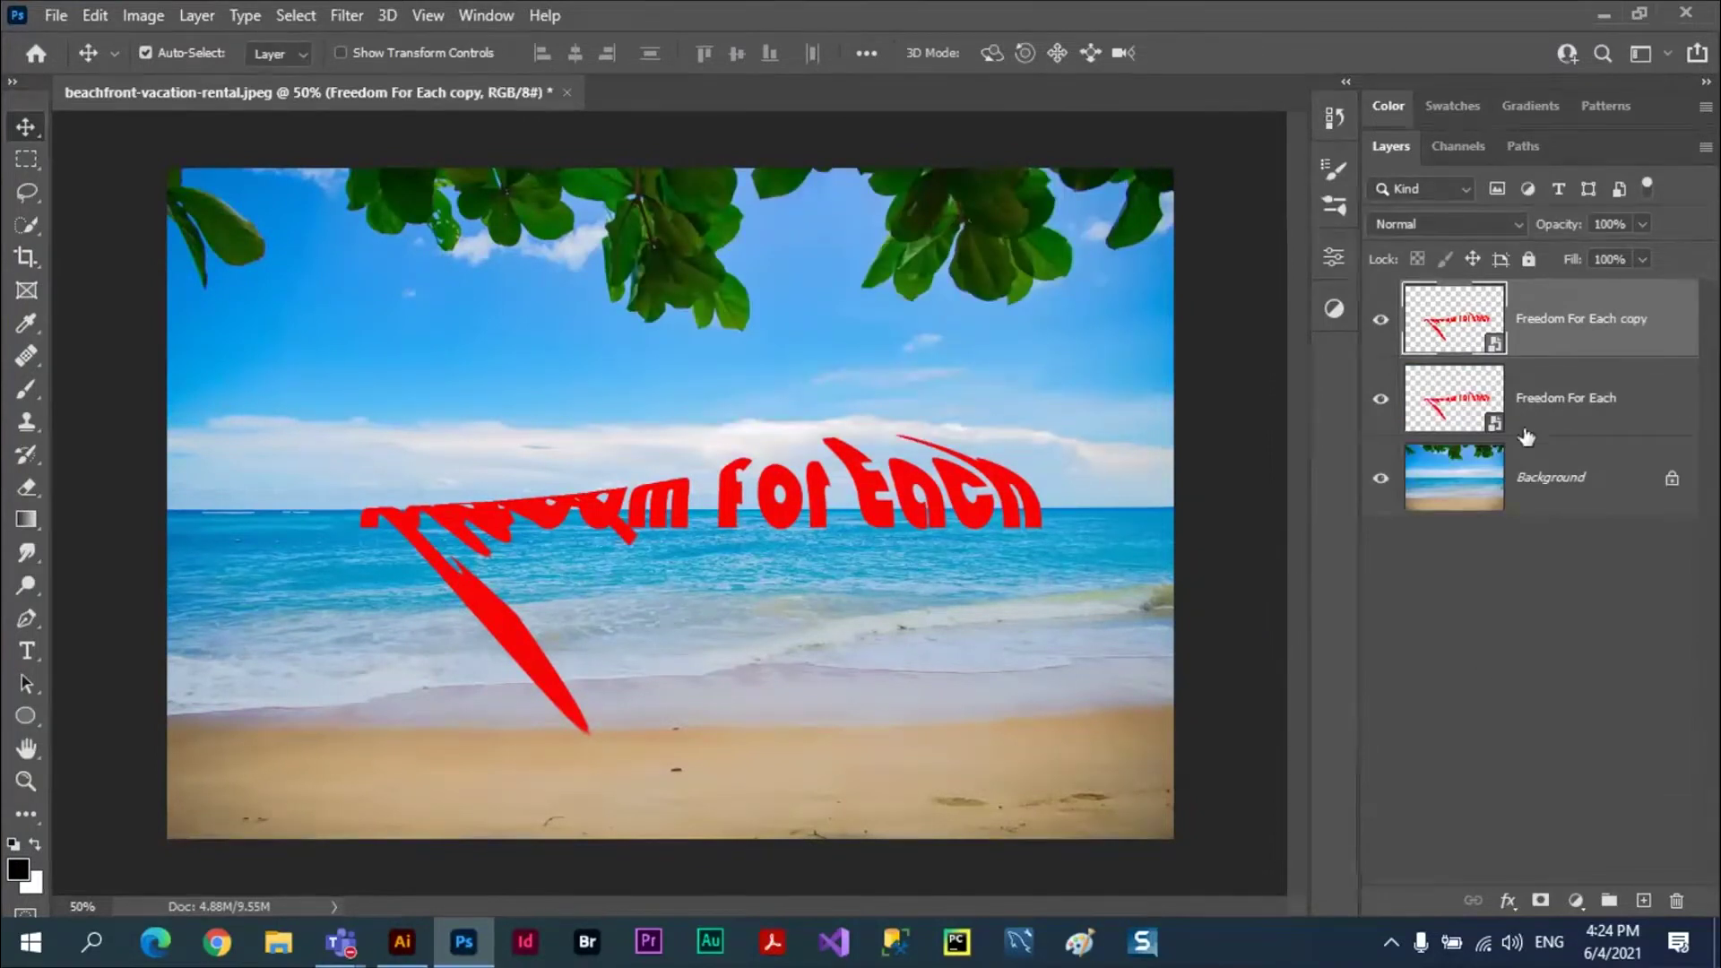
{"action": "double_click", "coordinate": [1586, 321]}
{"action": "type", "text": "dup"}
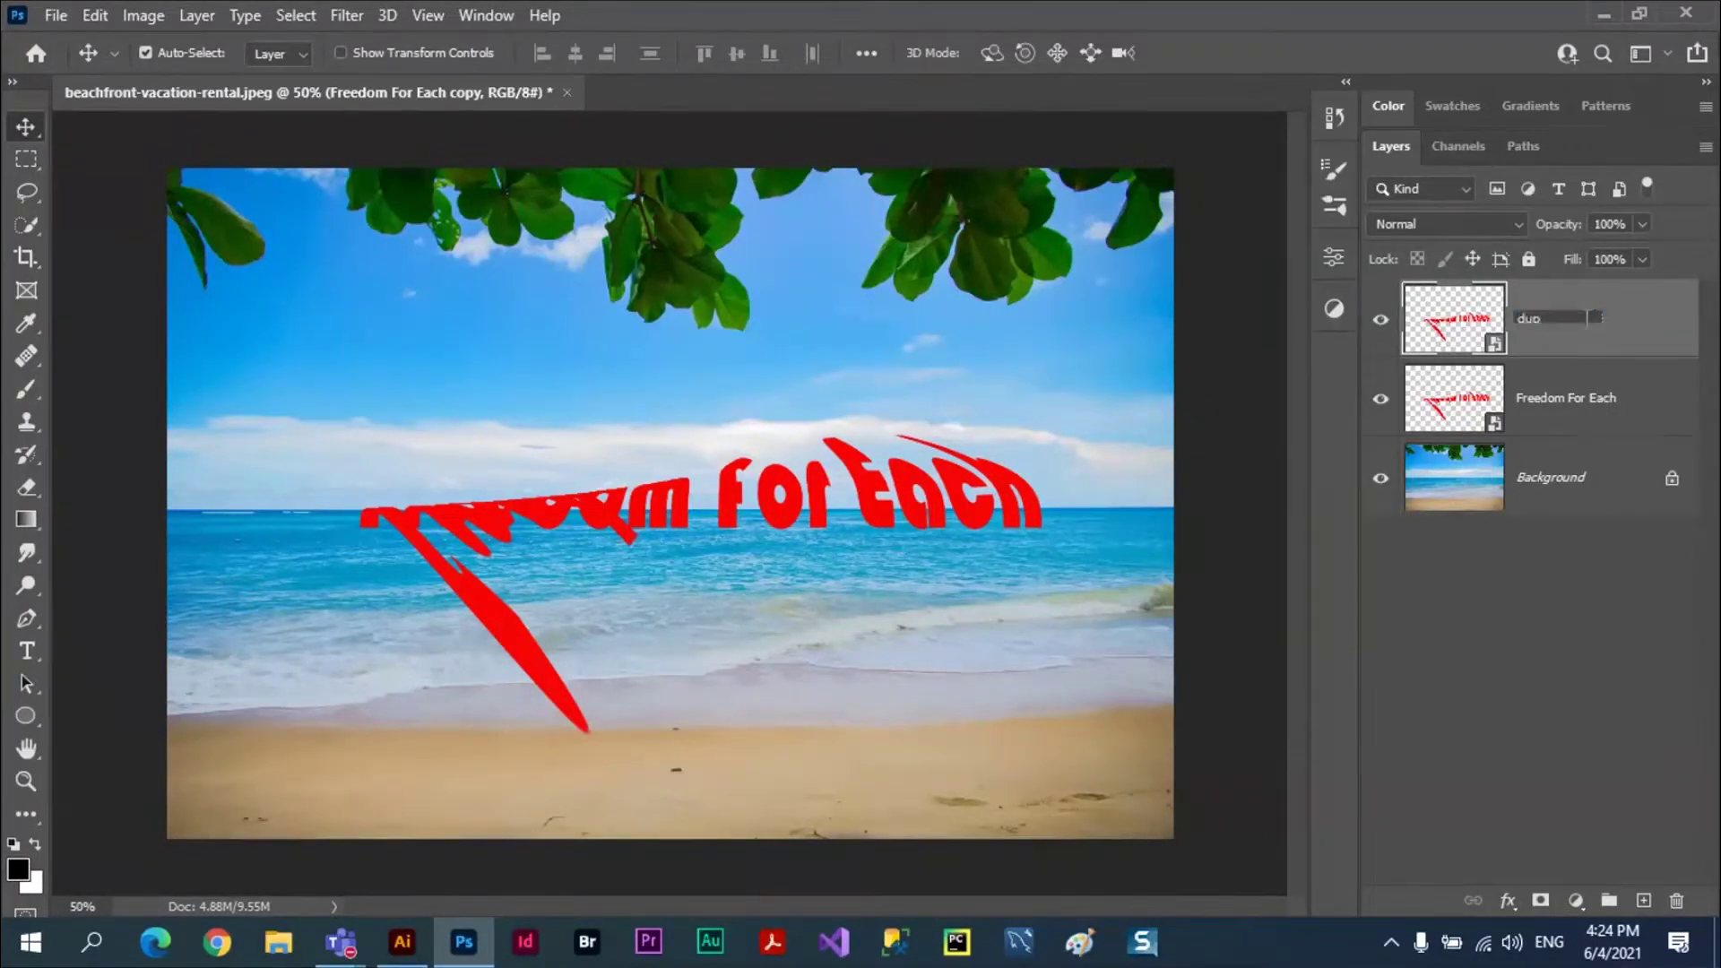
{"action": "type", "text": "licate"}
{"action": "key", "text": "Return"}
- Copy the original layer with Ctrl+J and name the copy 'jump'
{"action": "left_click", "coordinate": [1574, 408]}
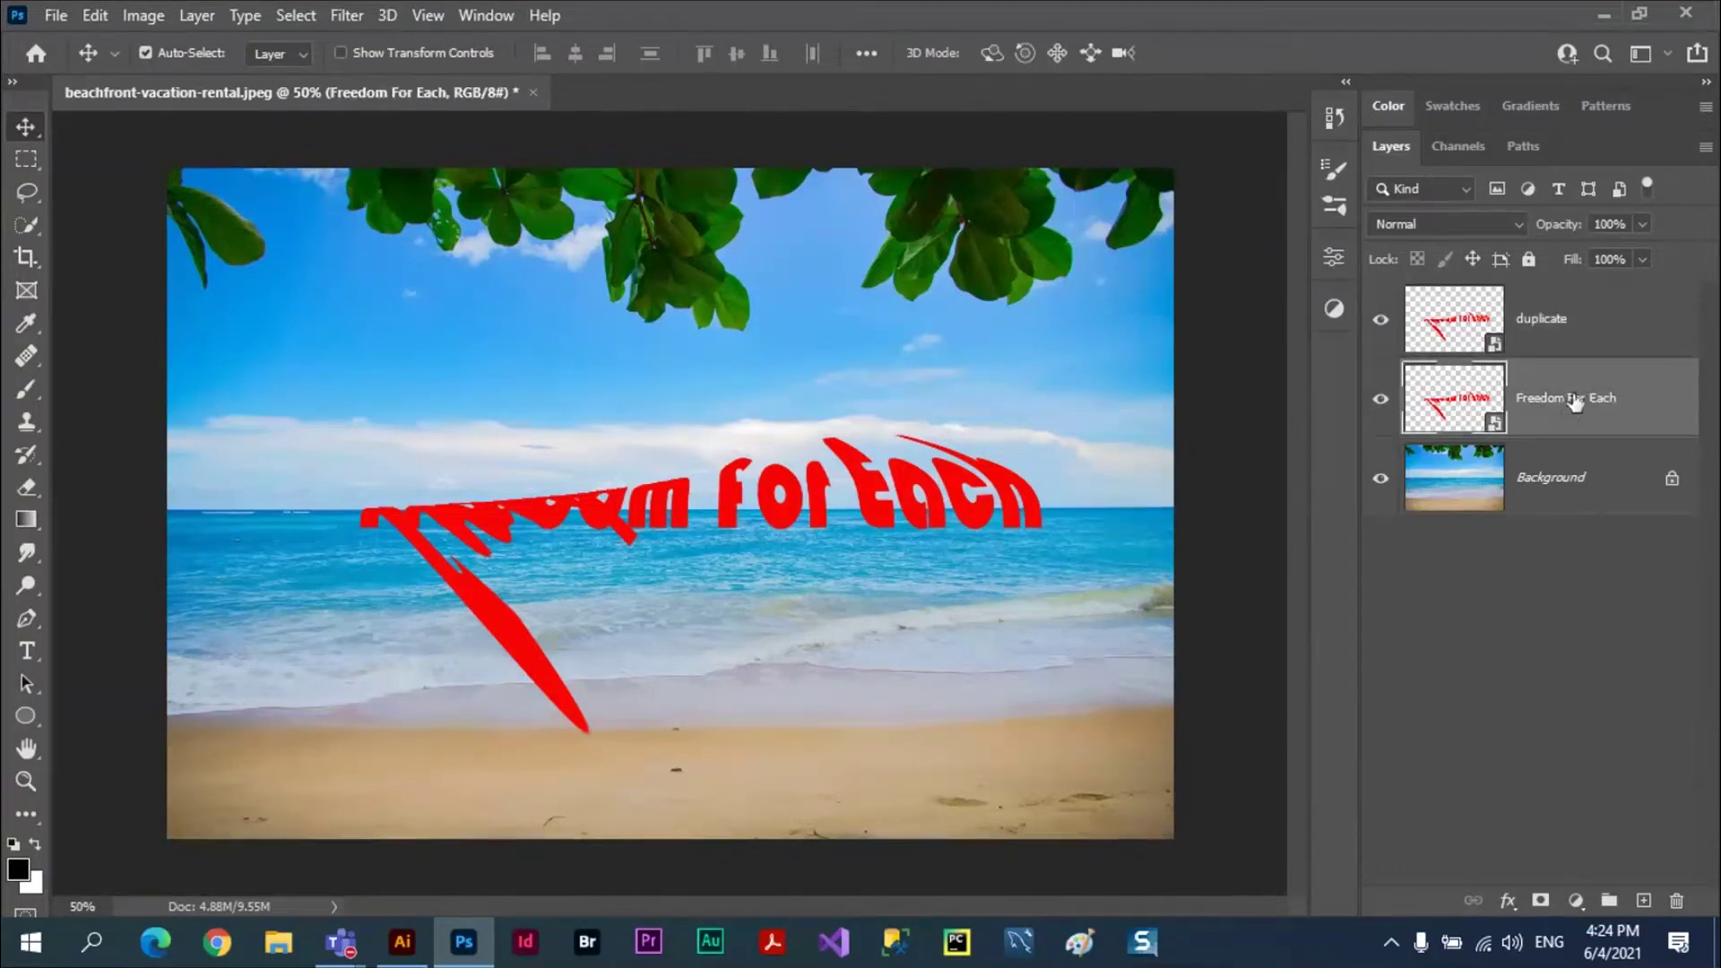
{"action": "left_click", "coordinate": [1706, 148]}
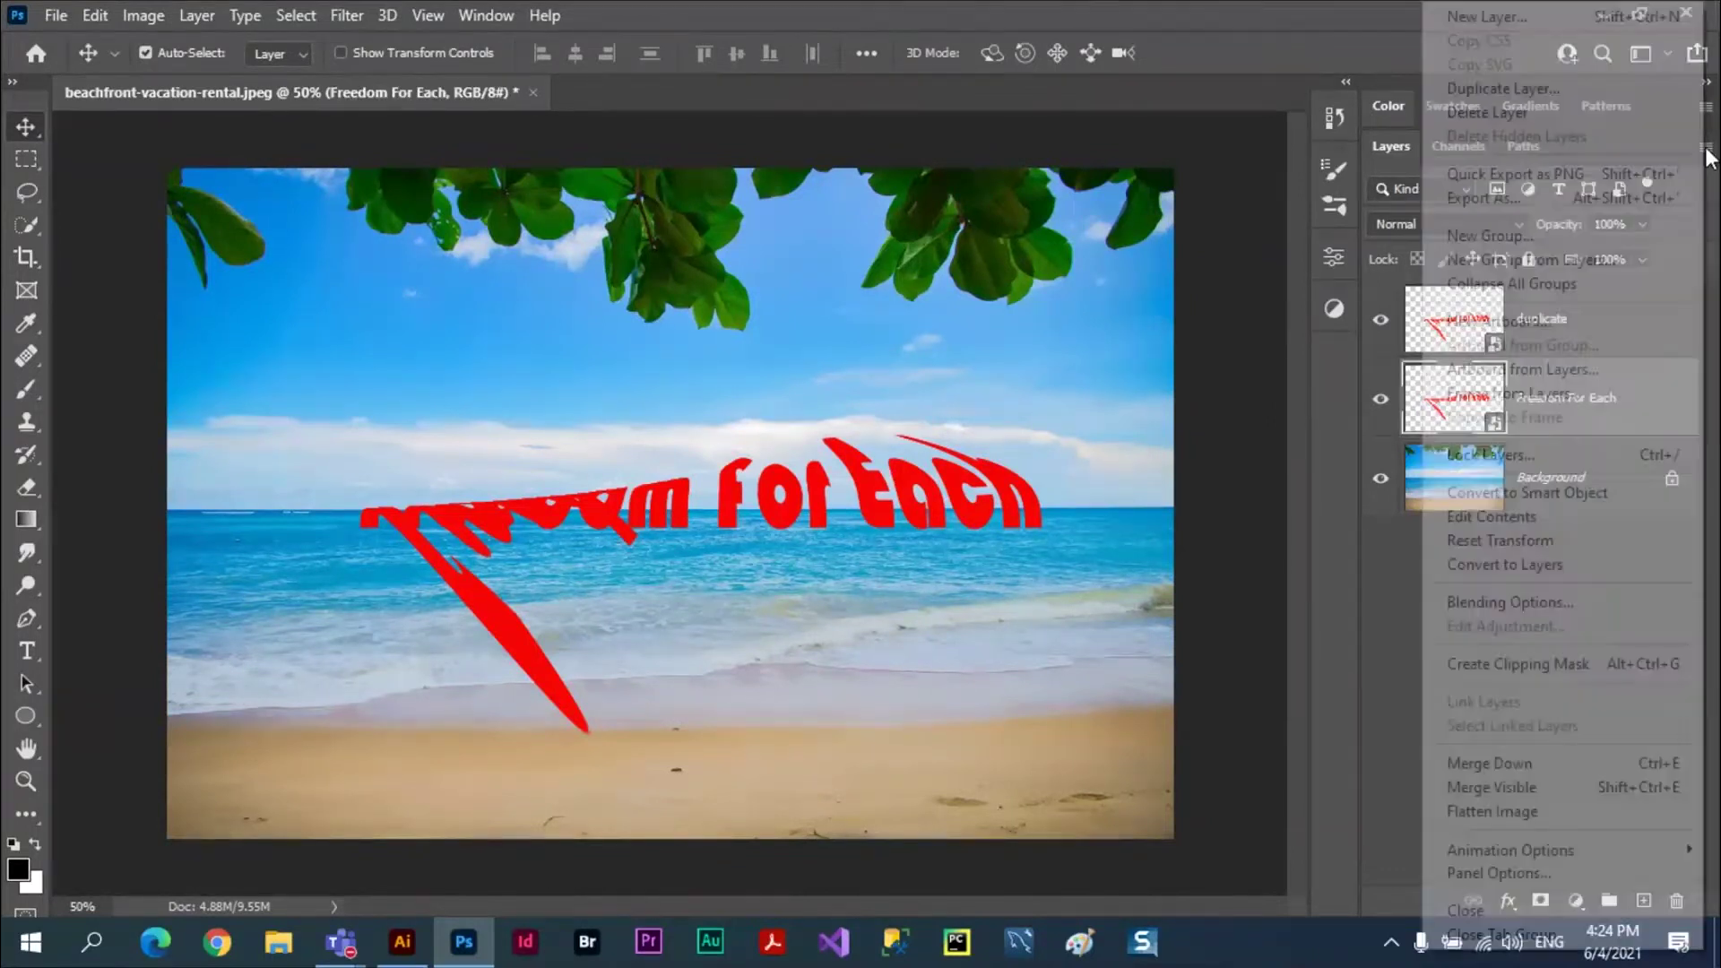
{"action": "left_click", "coordinate": [1379, 600]}
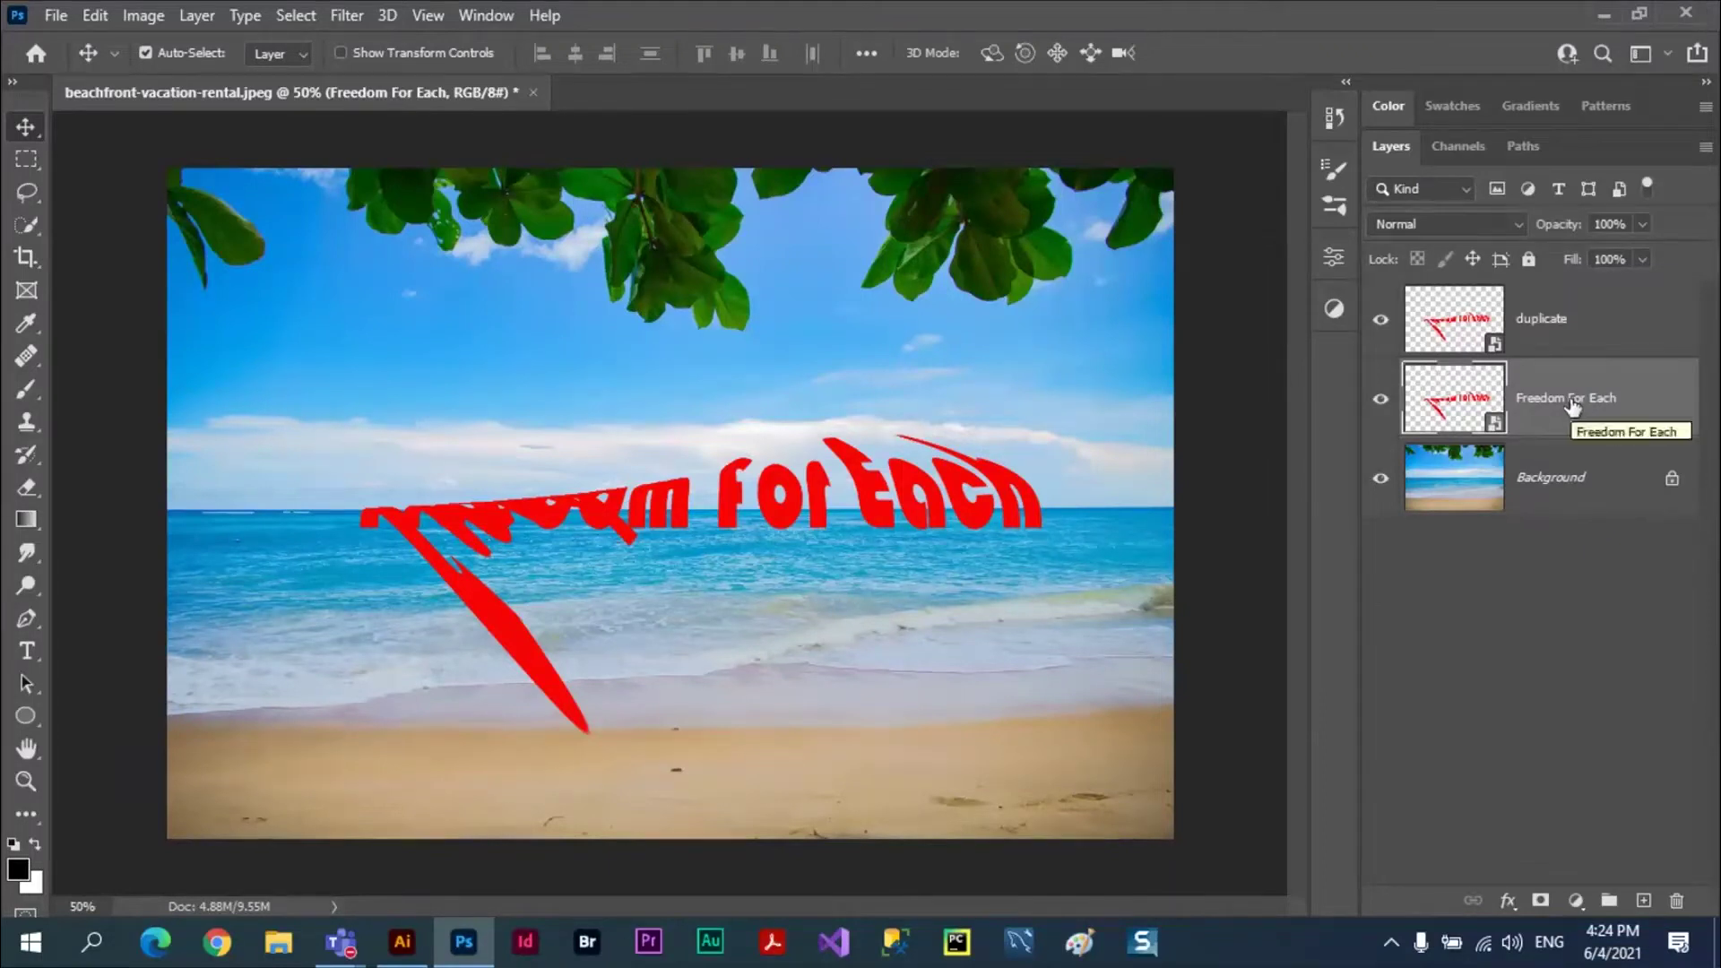
{"action": "key", "text": "ctrl+j"}
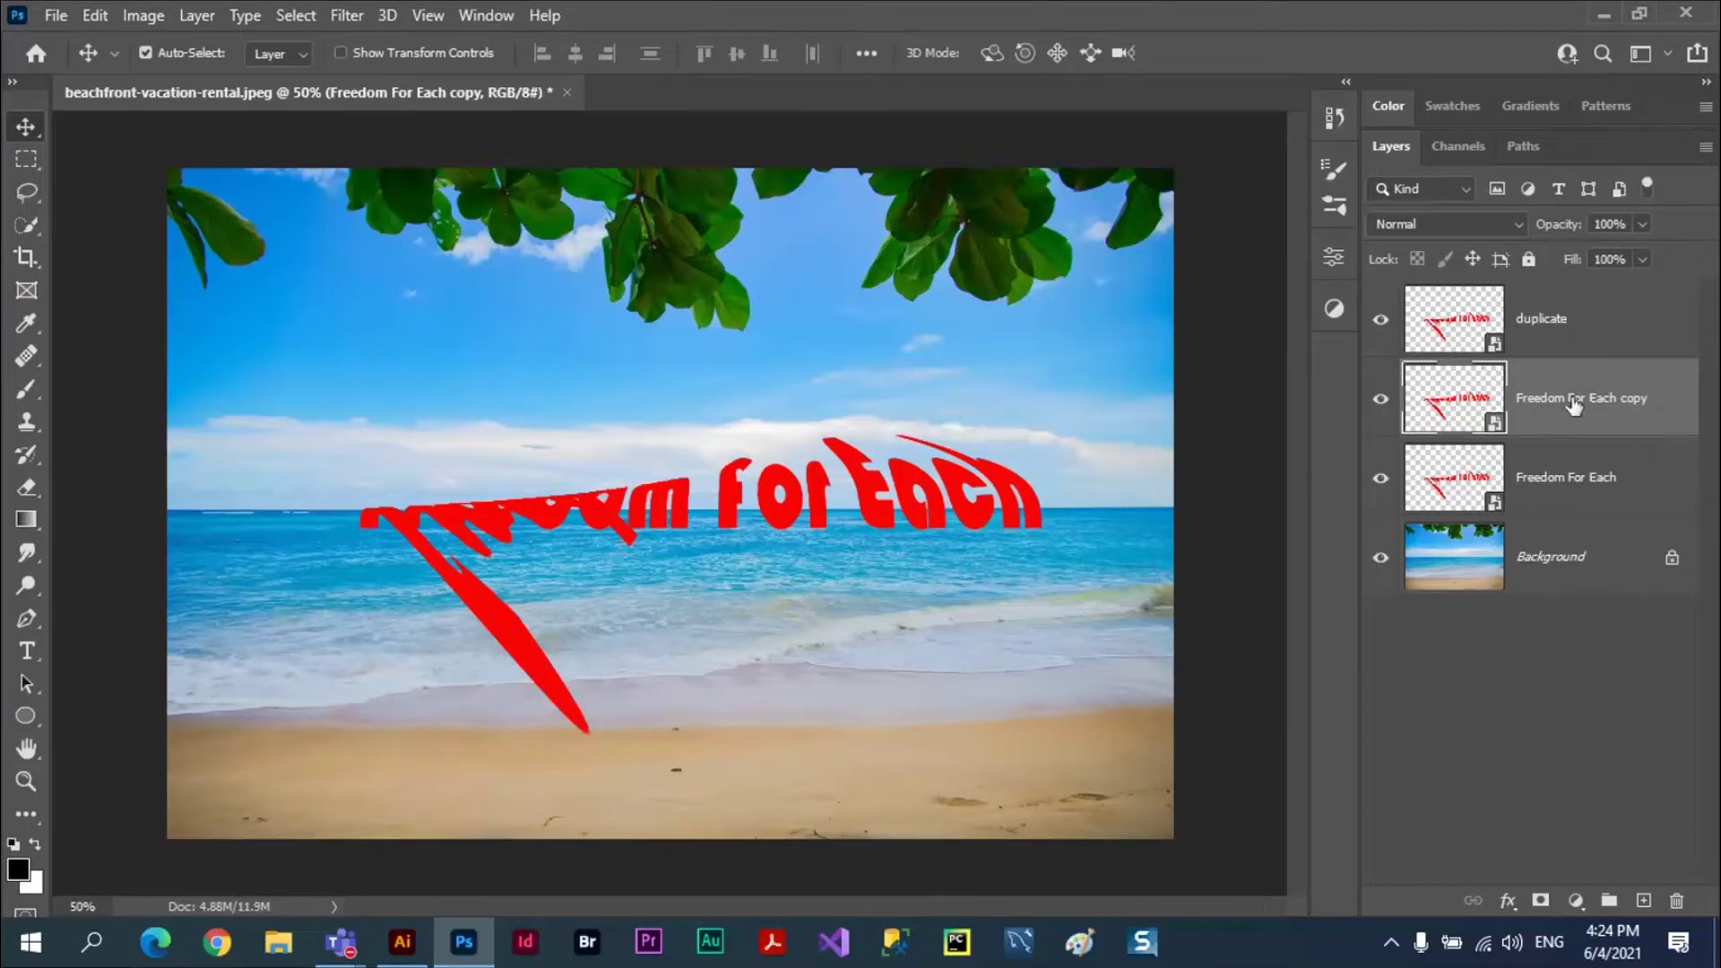
{"action": "double_click", "coordinate": [1574, 405]}
{"action": "type", "text": "jump"}
{"action": "key", "text": "Return"}
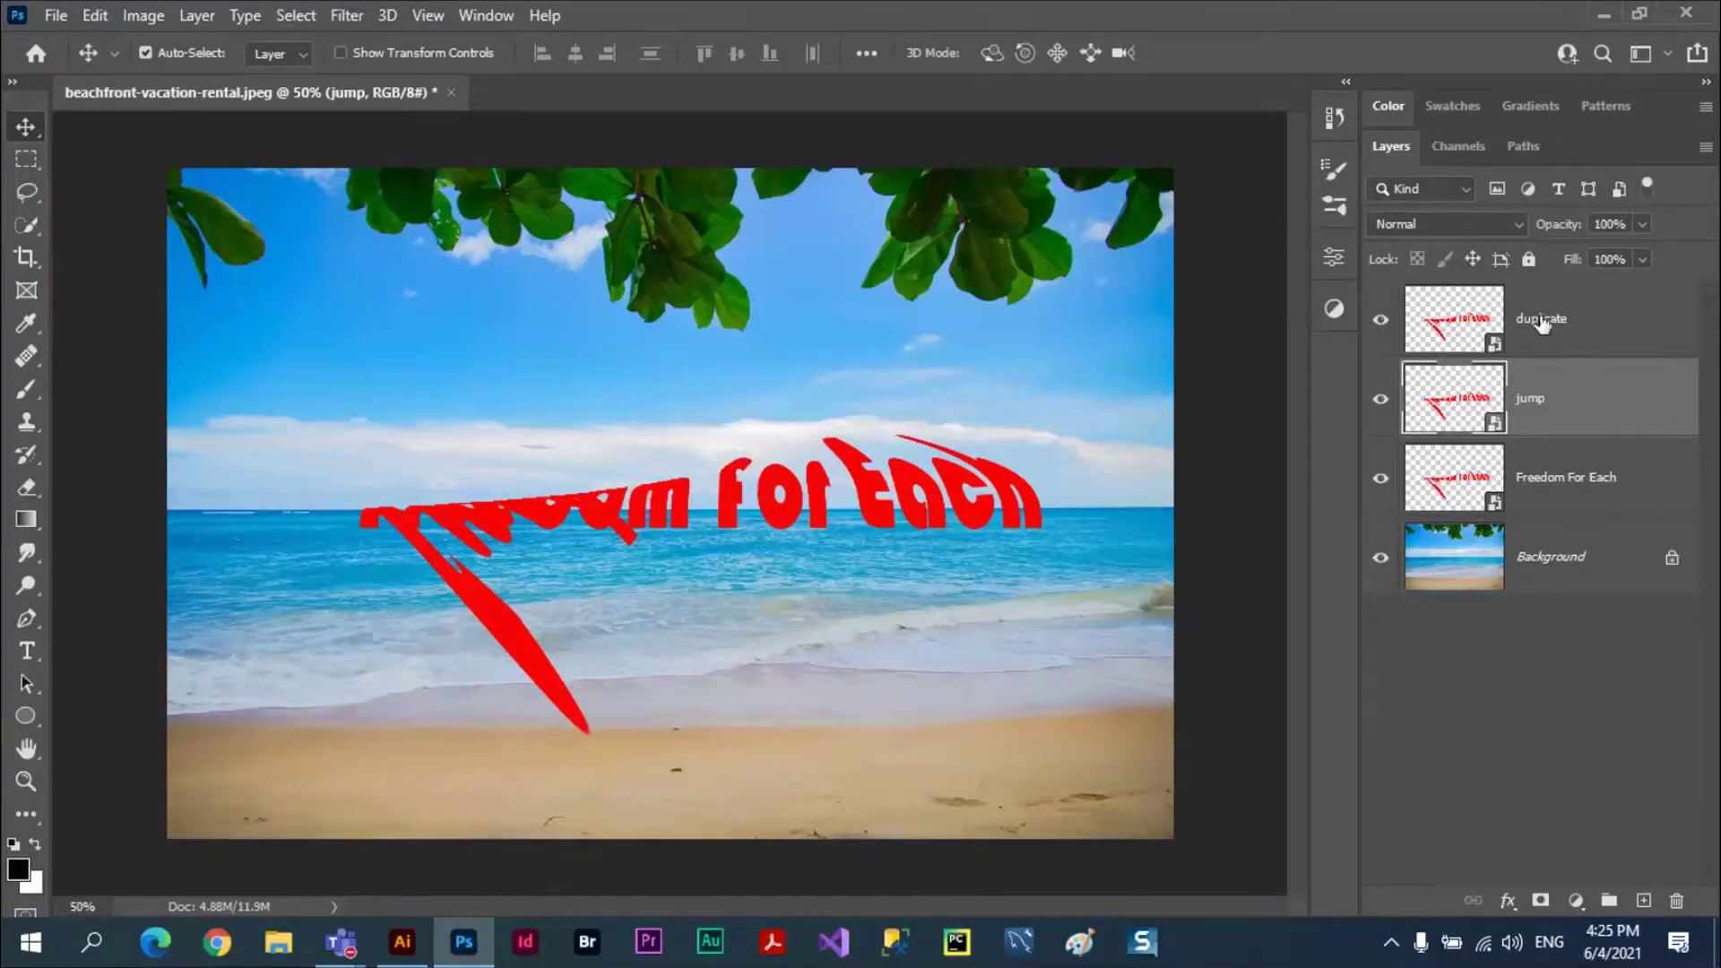
- Select the original Freedom For Each layer and browse layer options without applying any
{"action": "left_click", "coordinate": [1567, 491]}
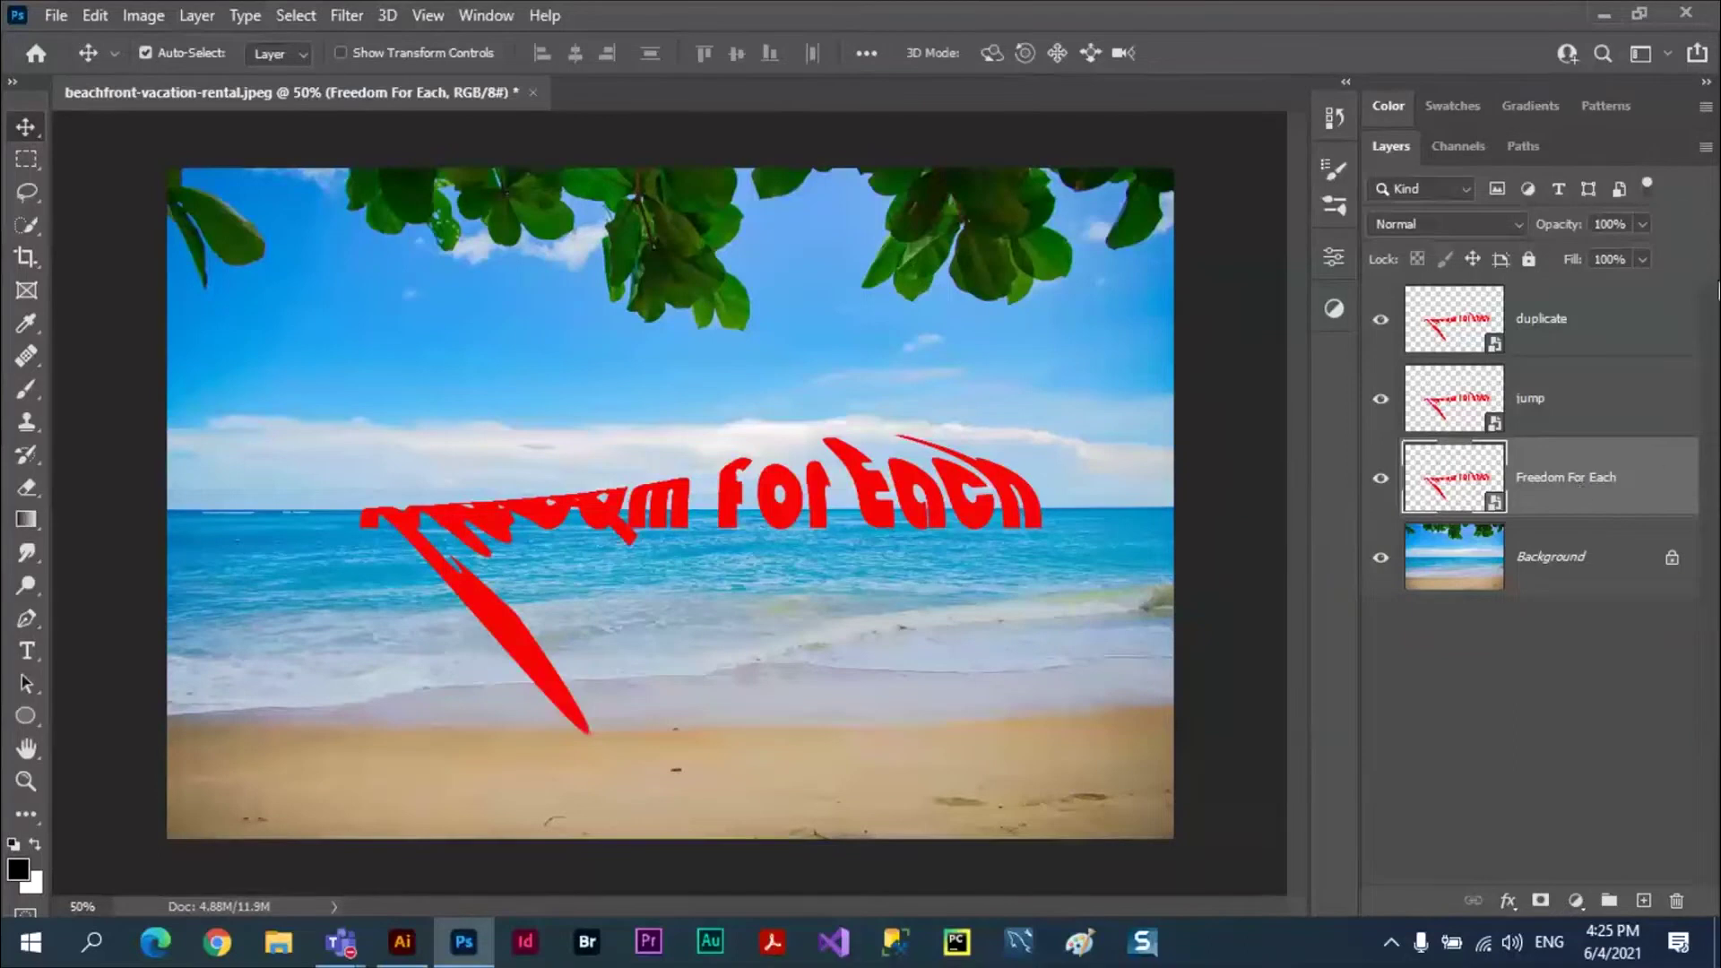
{"action": "left_click", "coordinate": [1706, 149]}
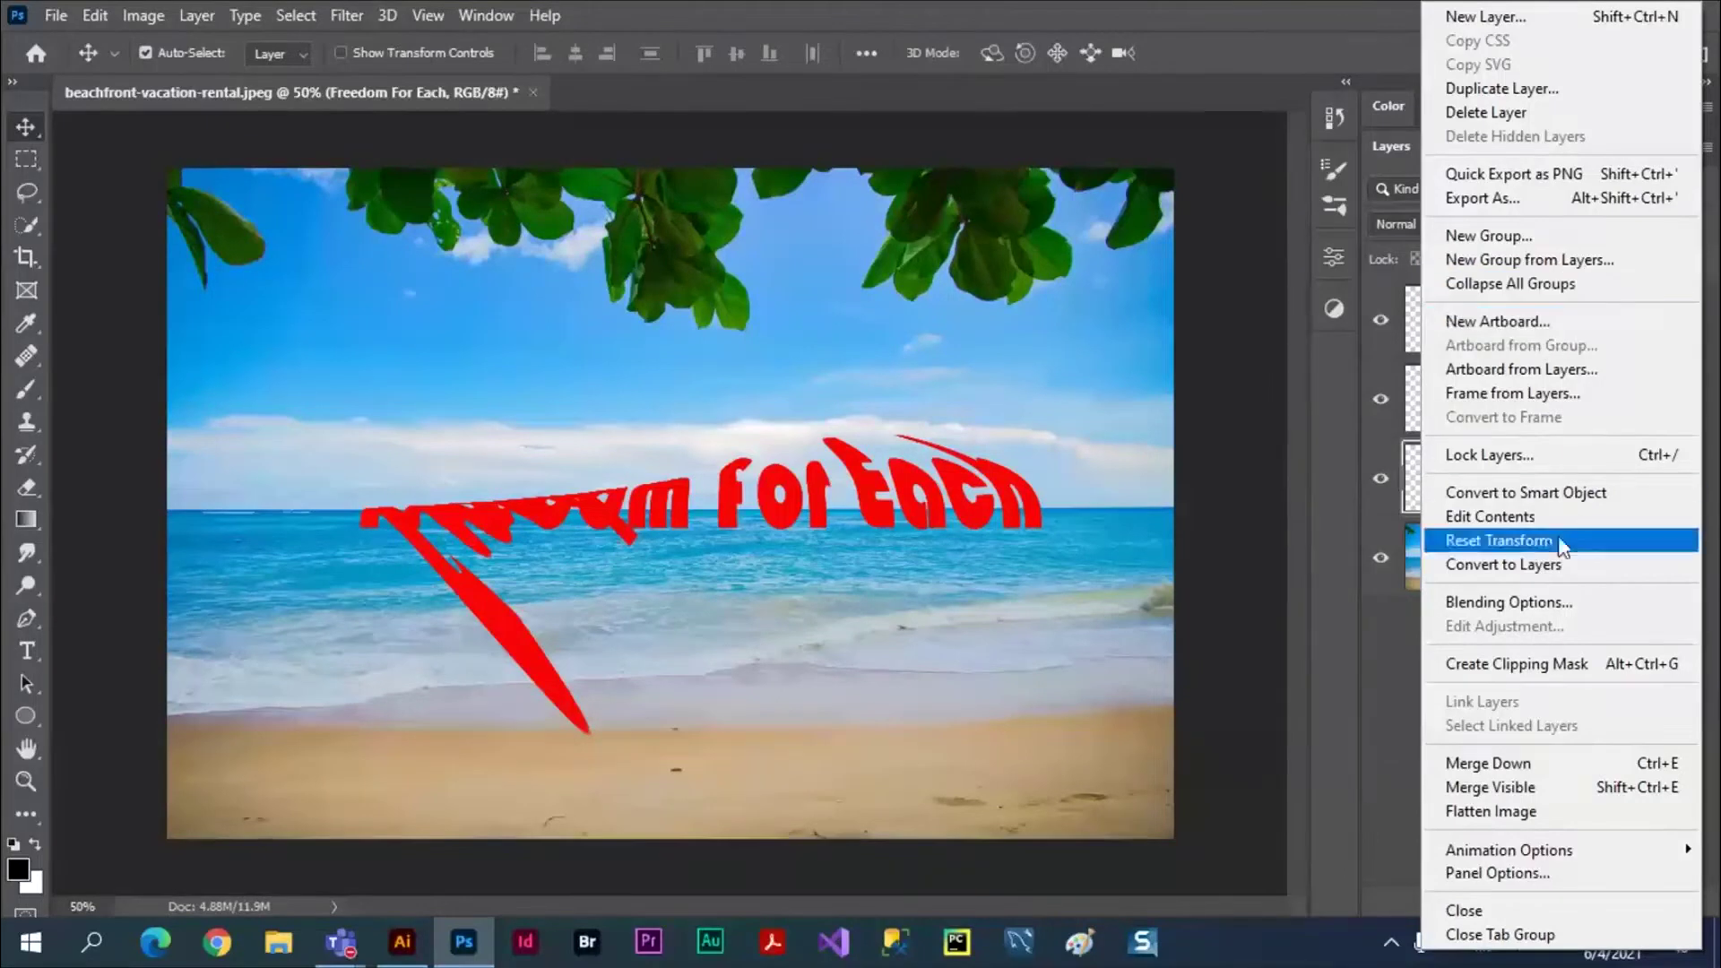
{"action": "left_click", "coordinate": [957, 500]}
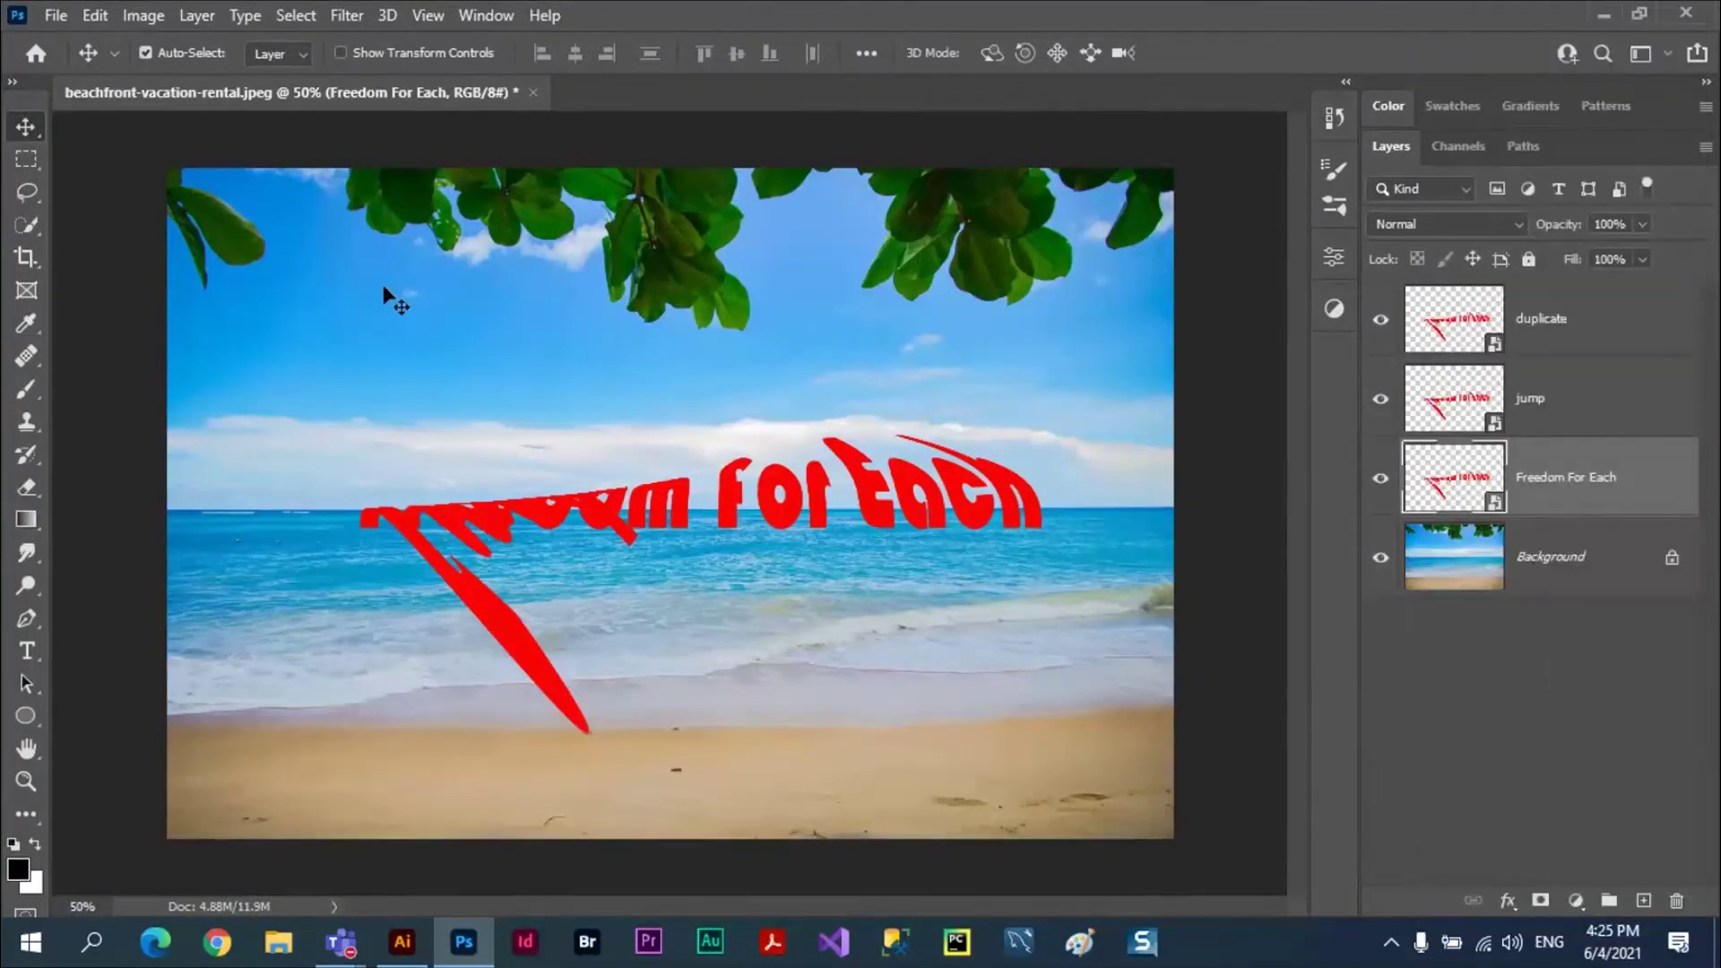
{"action": "left_click", "coordinate": [25, 158]}
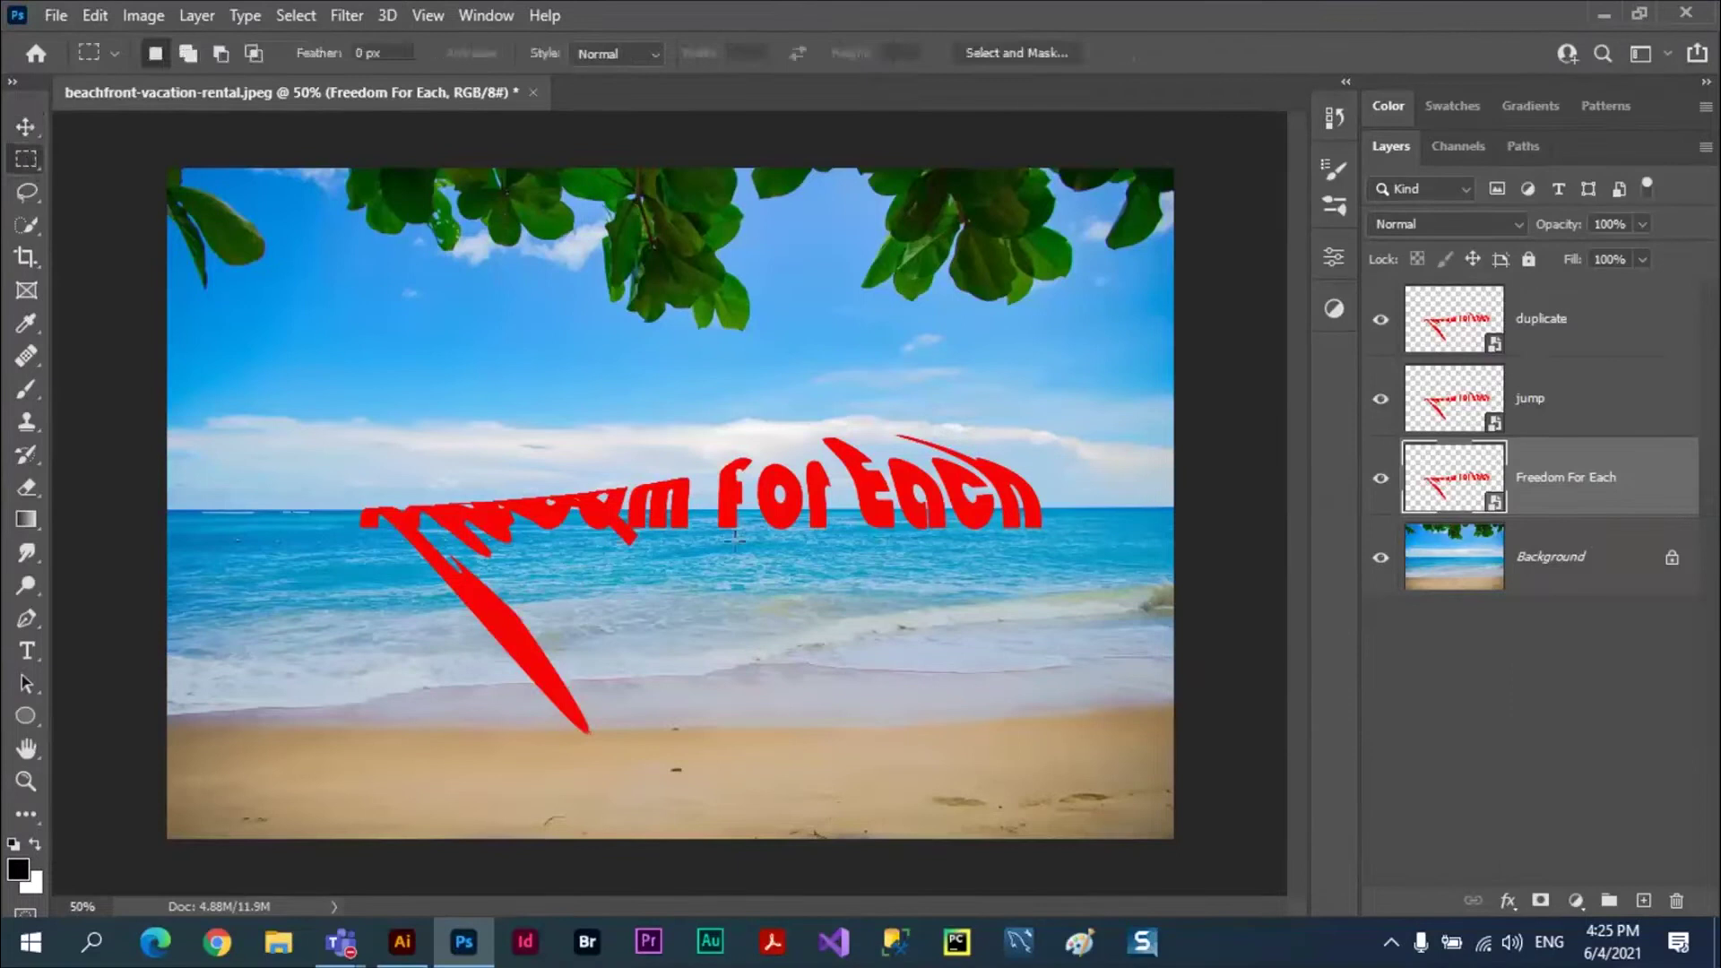
{"action": "right_click", "coordinate": [858, 467]}
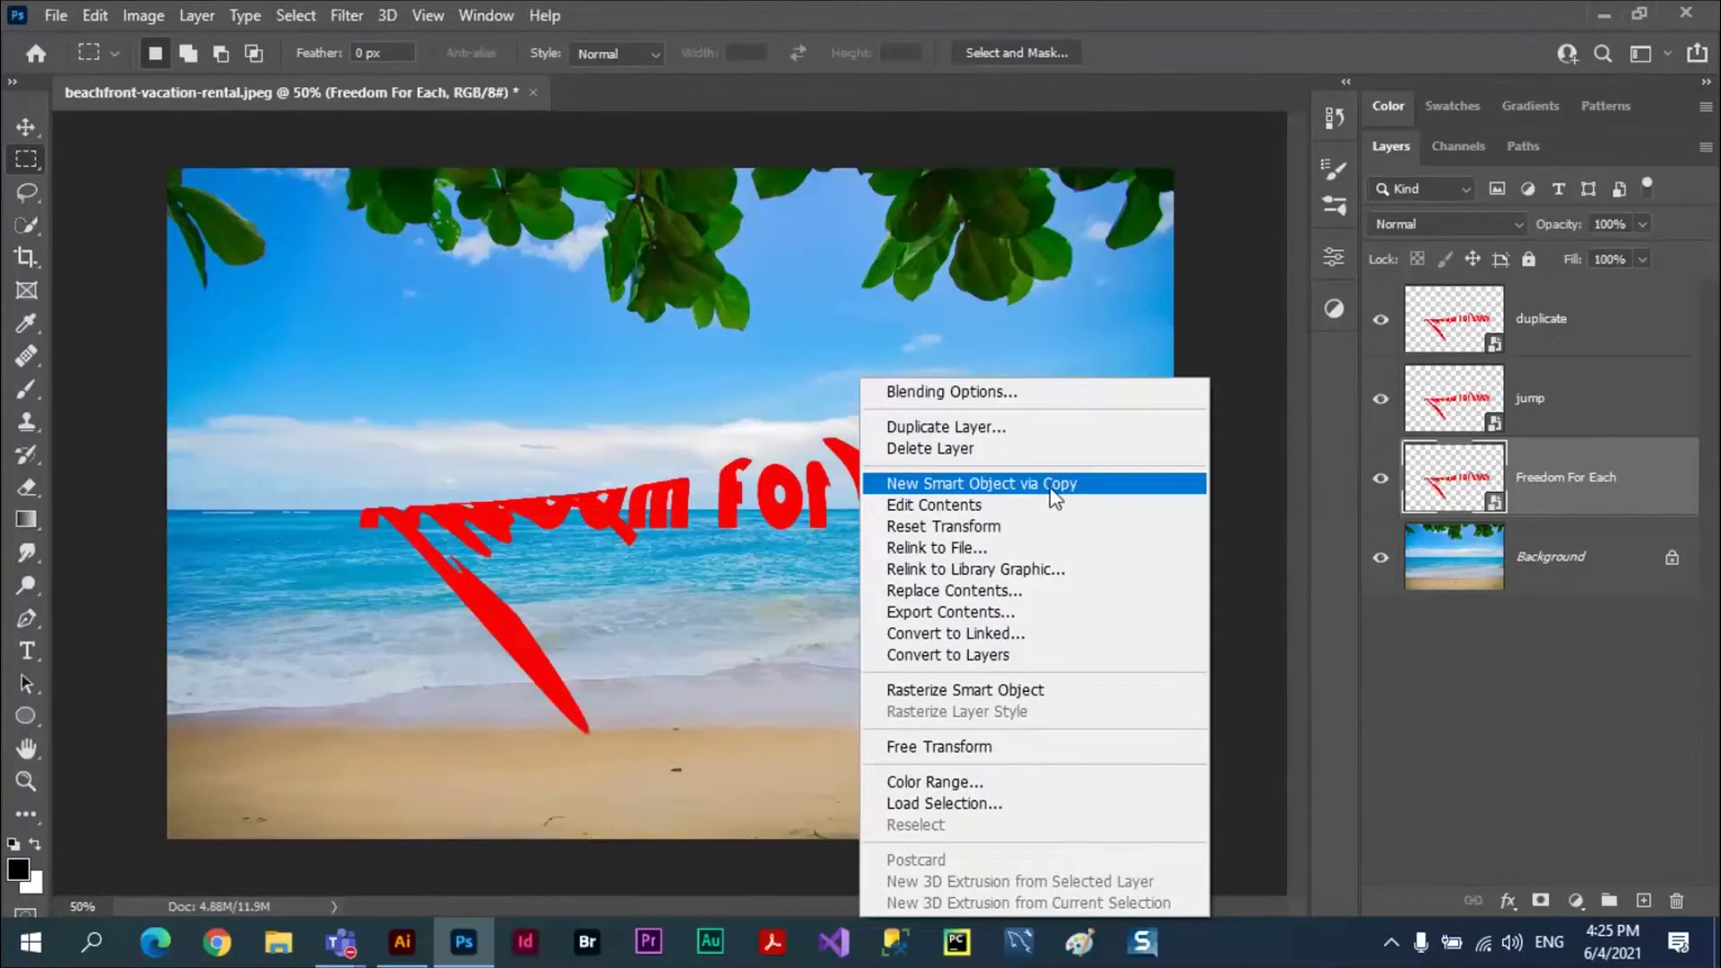
{"action": "left_click", "coordinate": [1590, 470]}
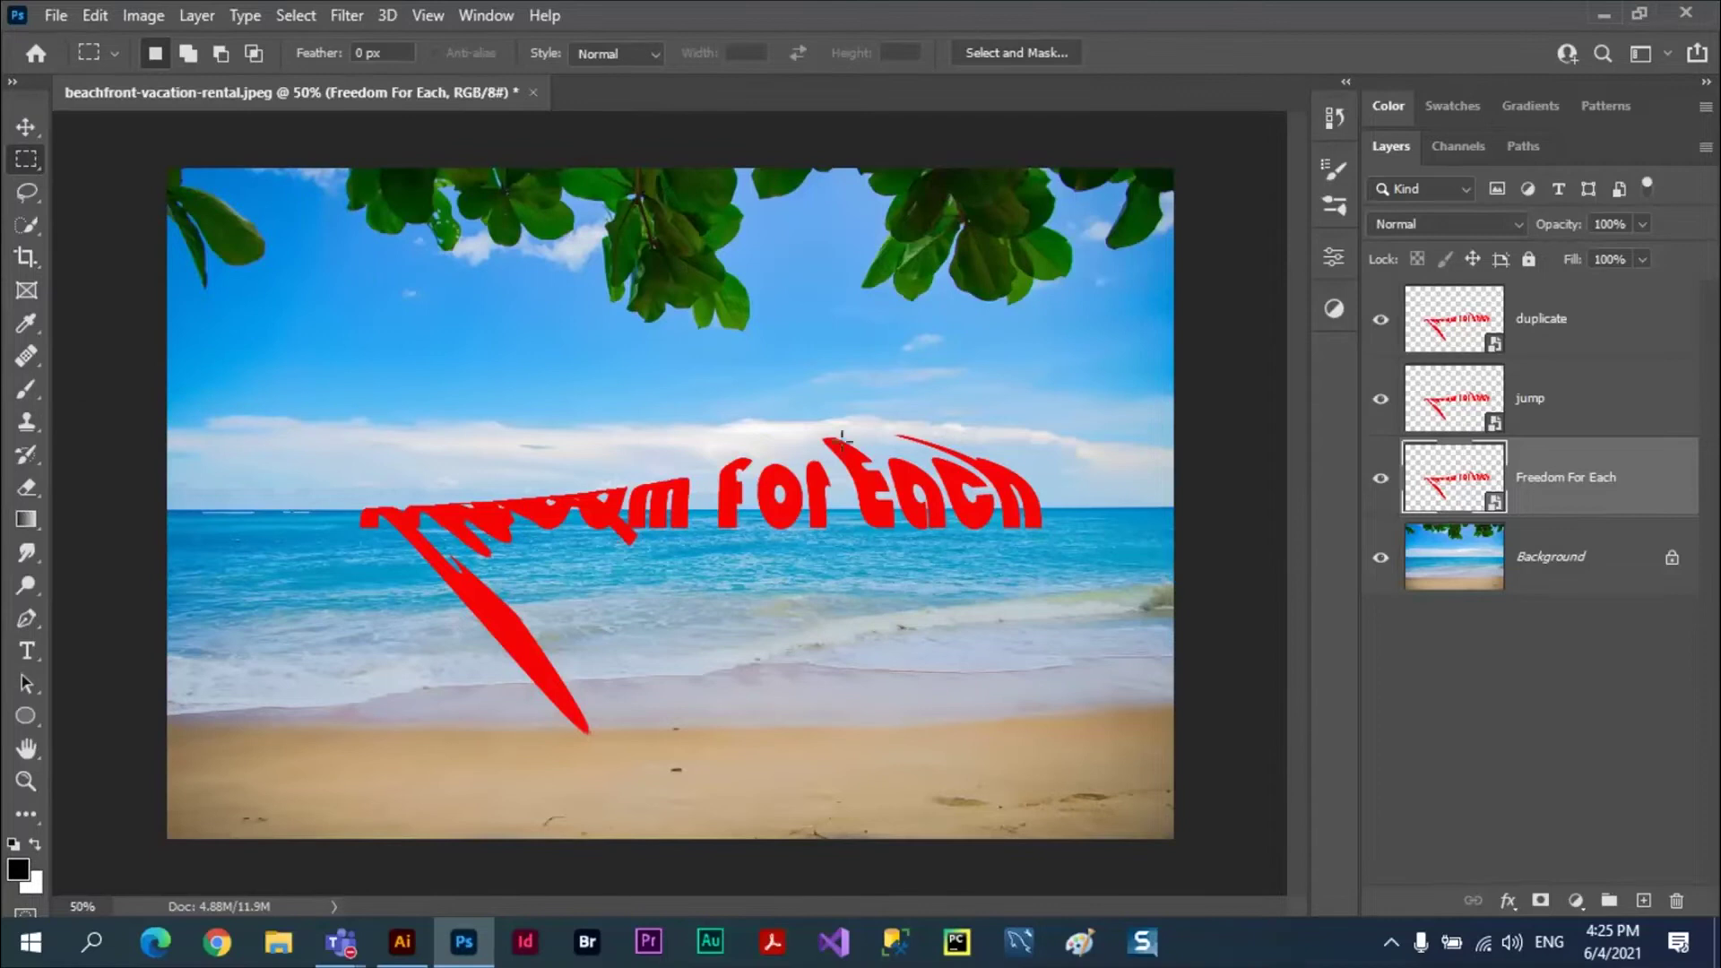
- Make an independent smart object copy of Freedom For Each and name it 'jump 2'
{"action": "right_click", "coordinate": [869, 489]}
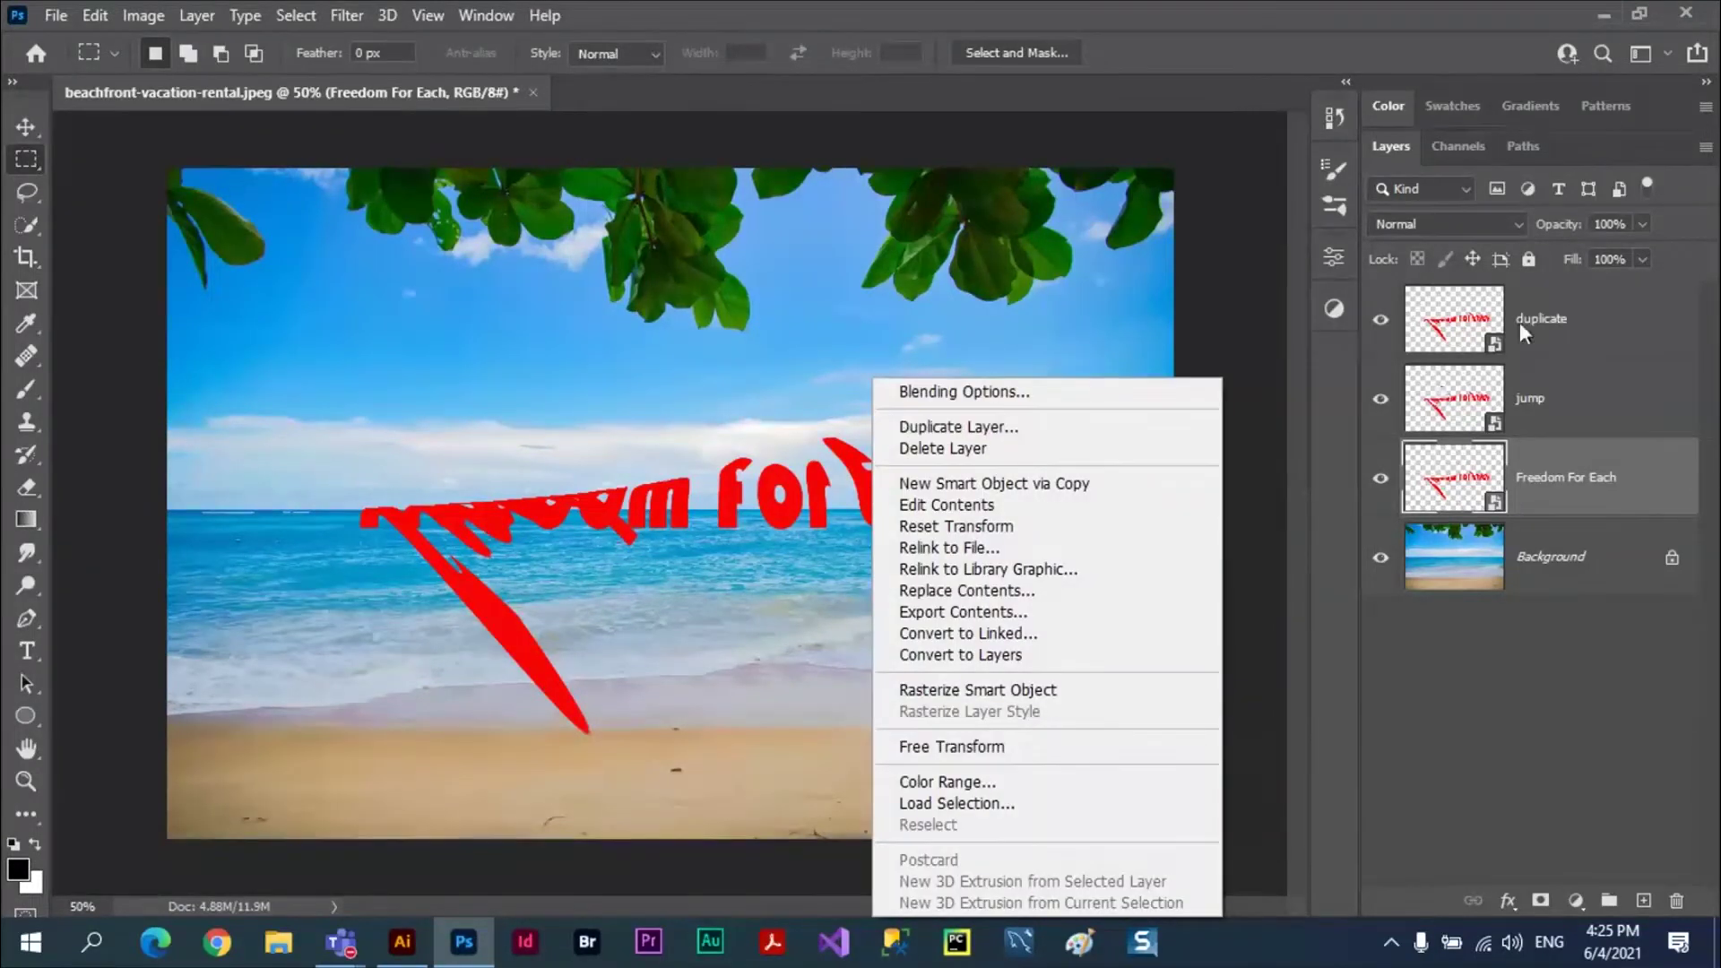
{"action": "left_click", "coordinate": [1033, 486]}
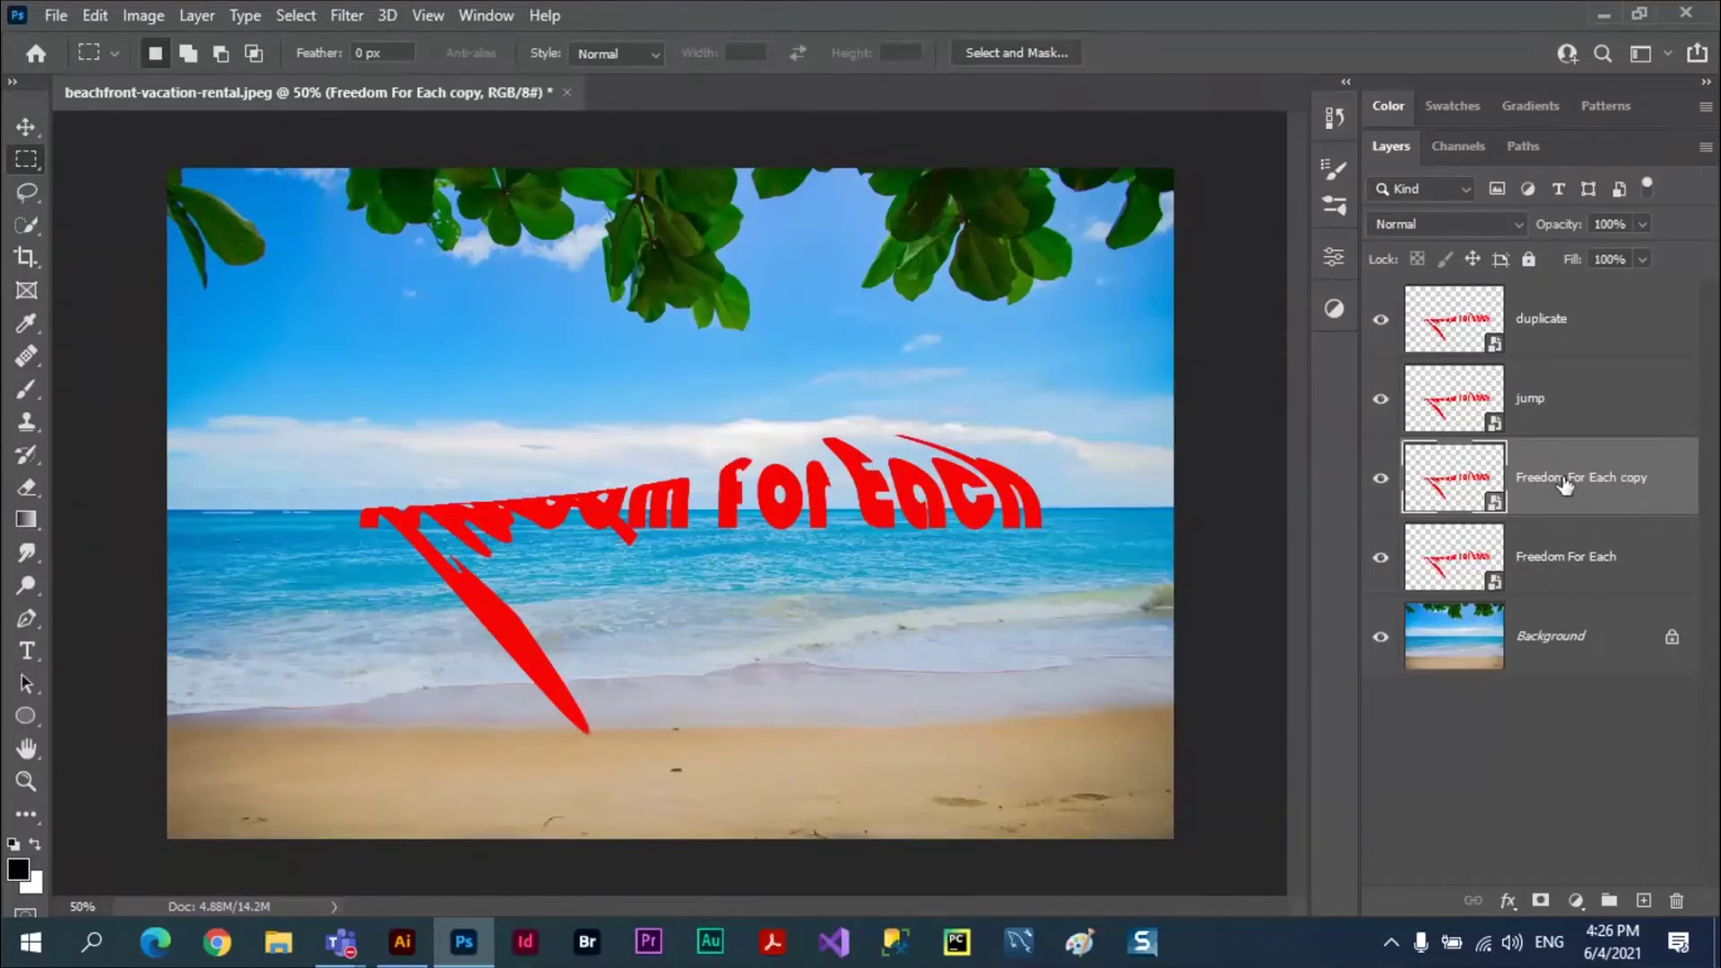
{"action": "double_click", "coordinate": [1565, 482]}
{"action": "type", "text": "jump"}
{"action": "type", "text": " 2"}
{"action": "key", "text": "Return"}
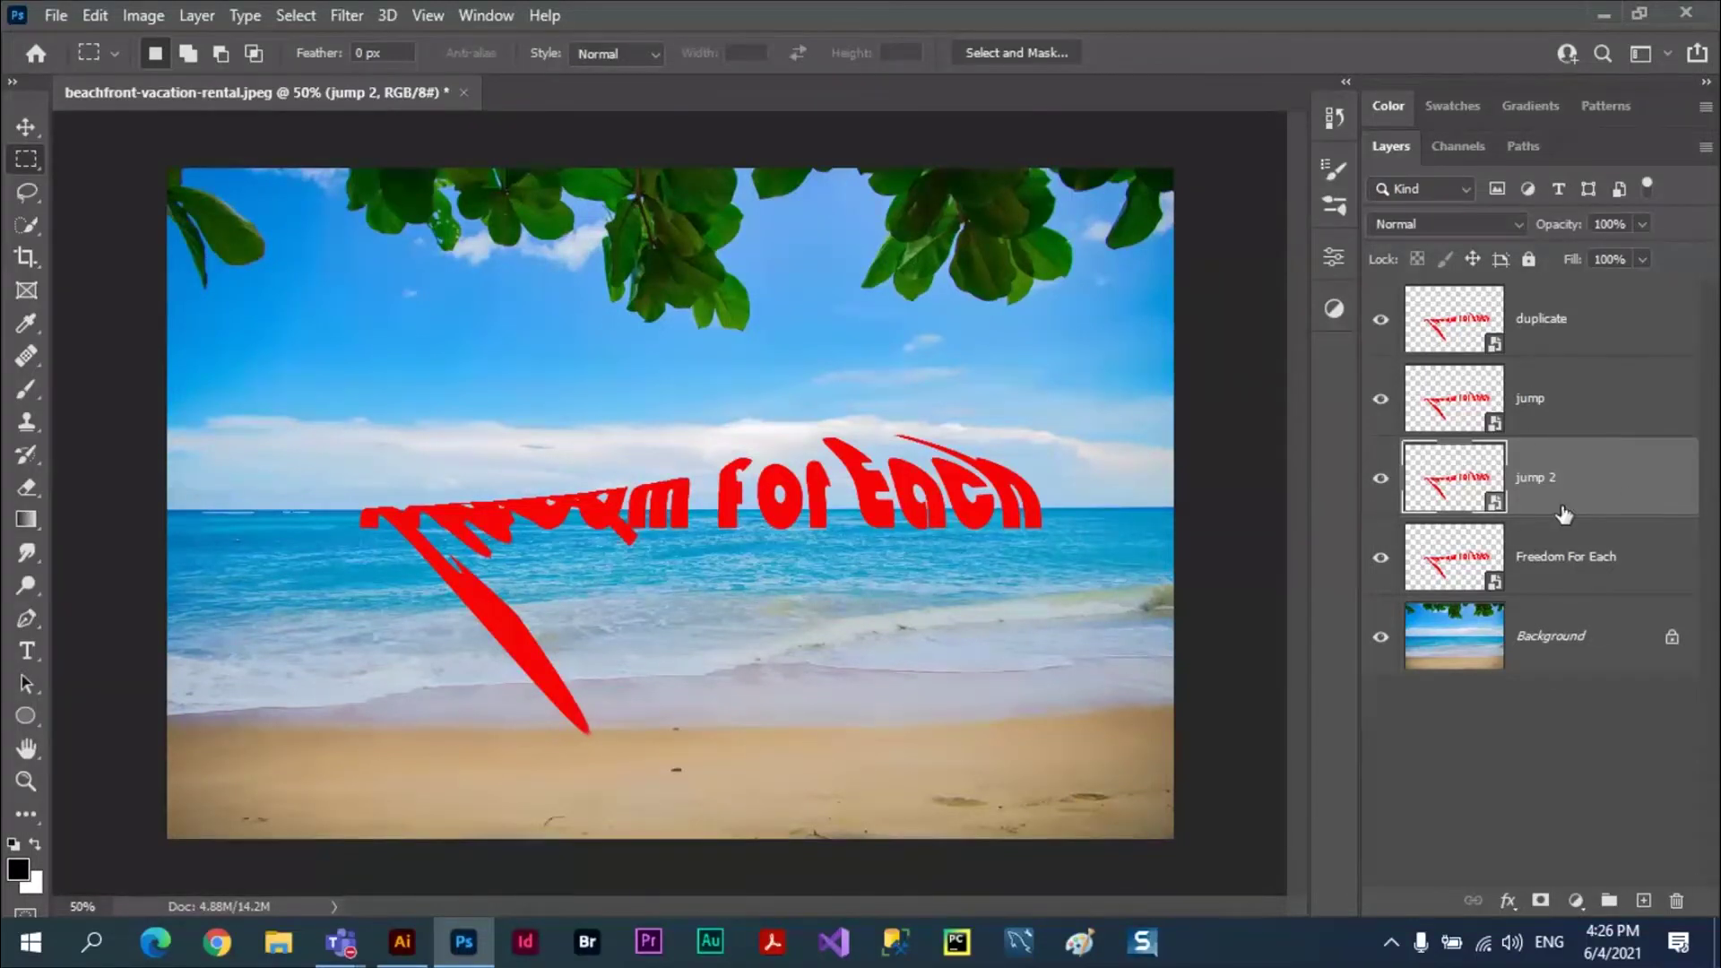
{"action": "right_click", "coordinate": [868, 497]}
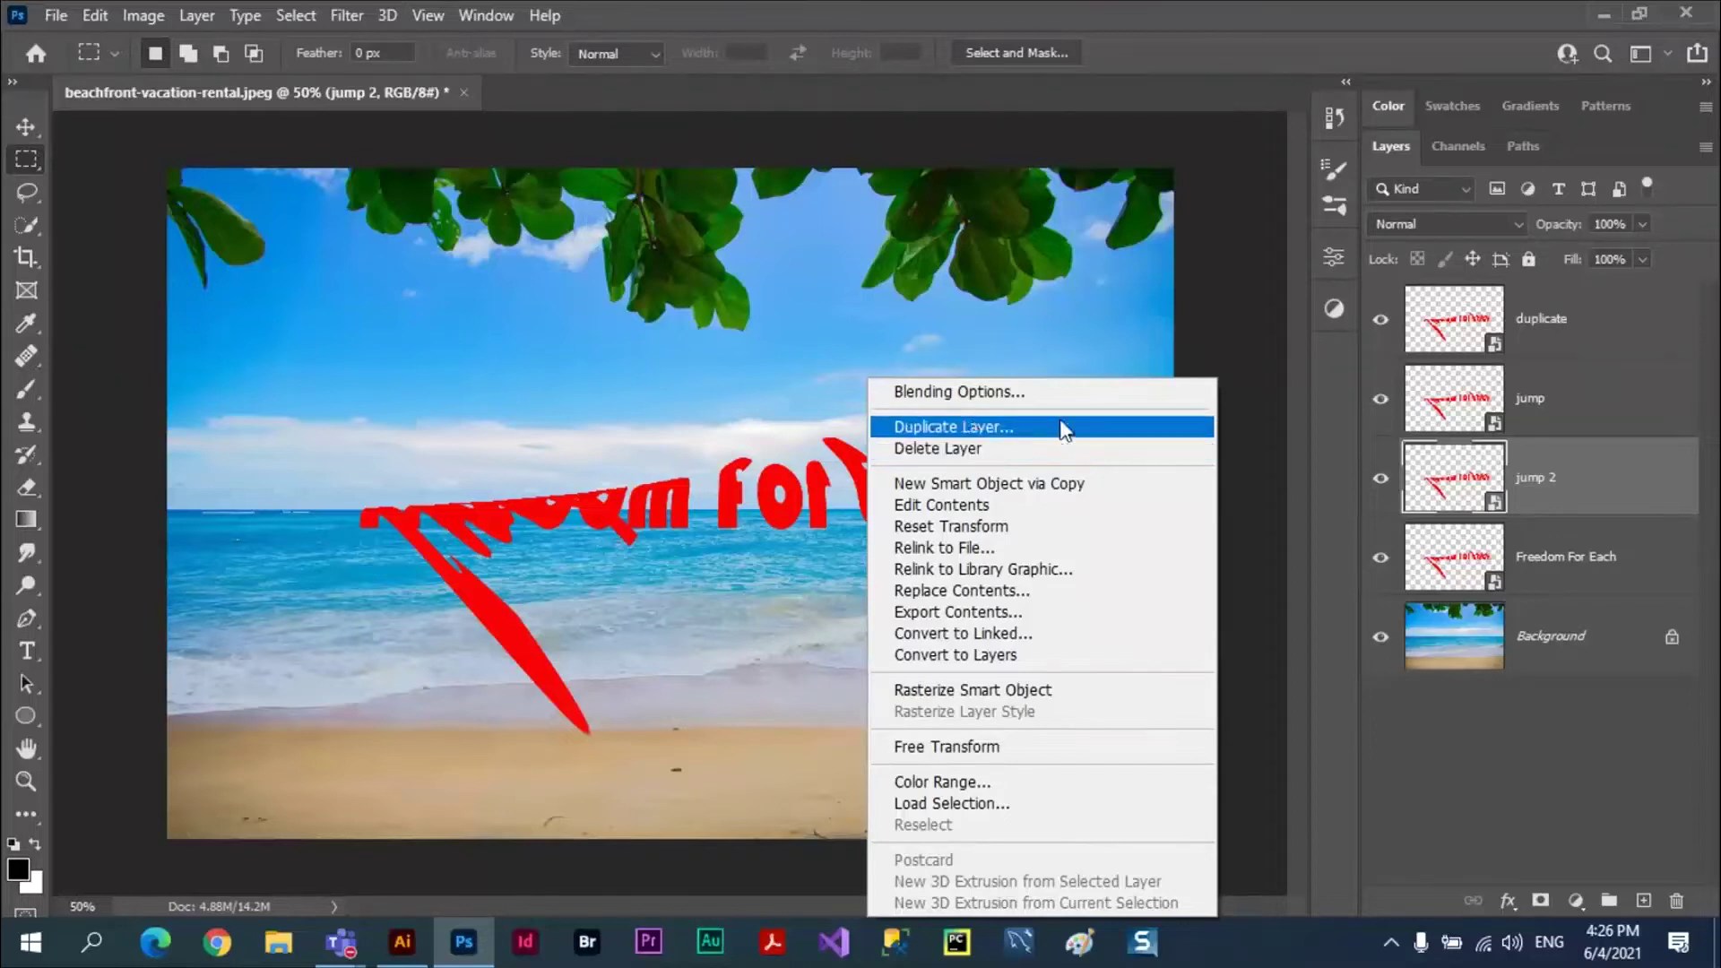
{"action": "left_click", "coordinate": [1531, 400]}
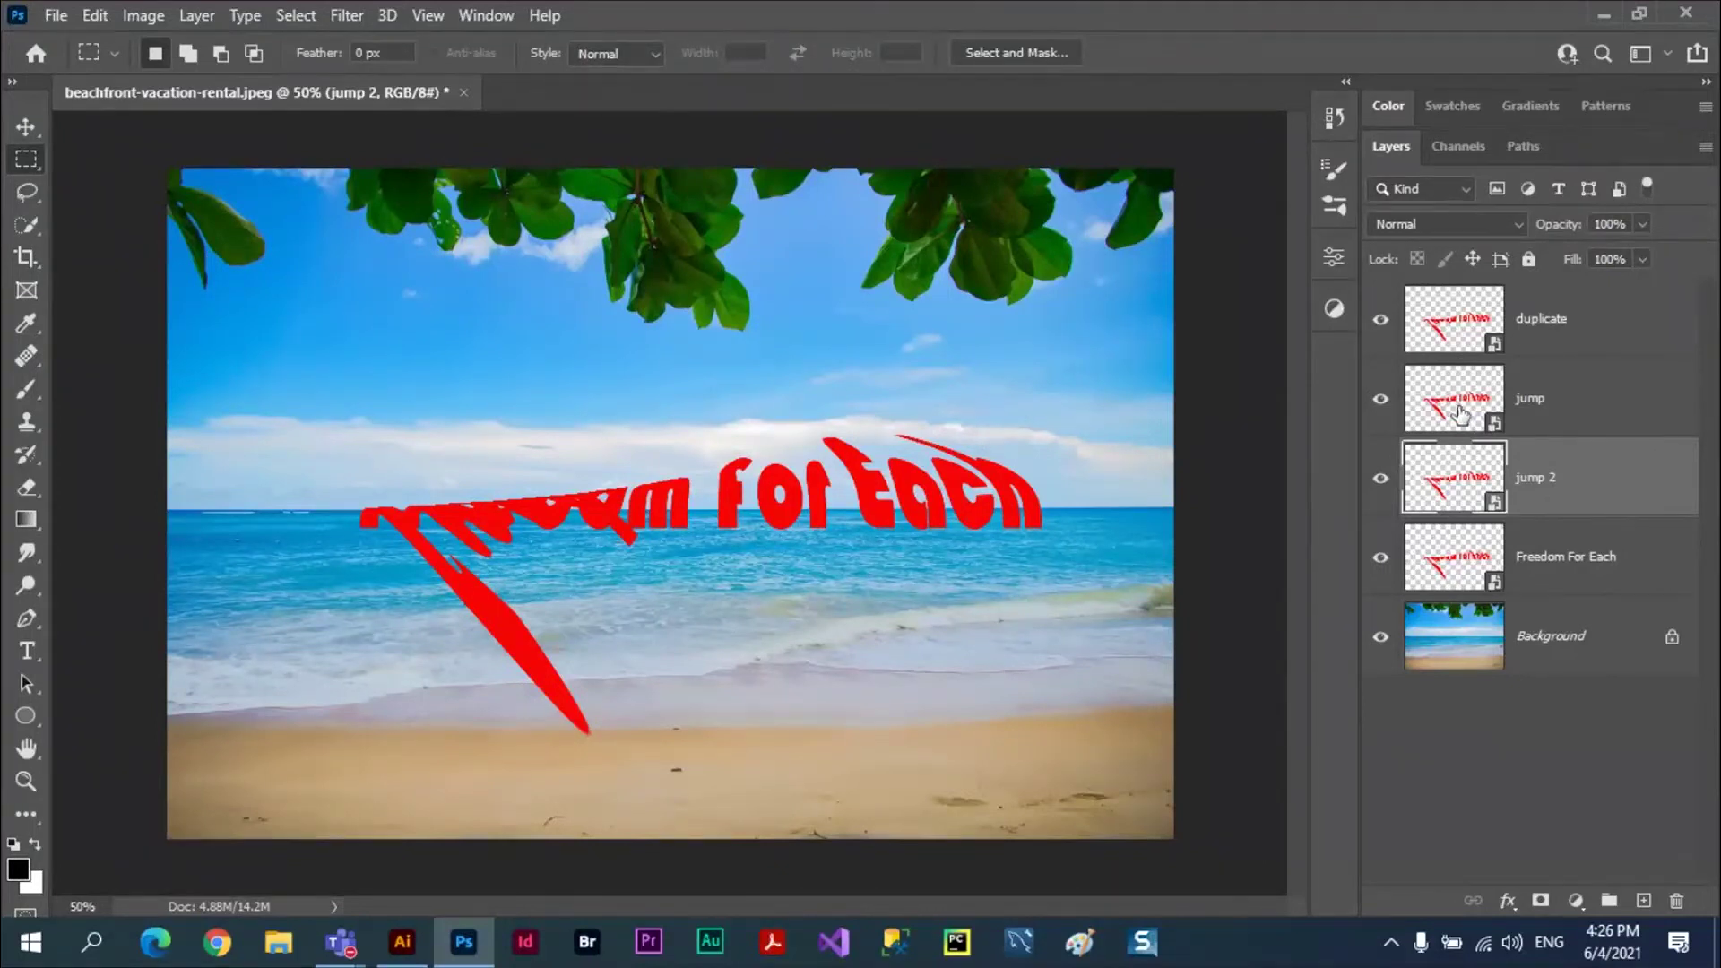
- In the jump smart object, change the text 'Freedom For Each' to 'Freedom For All'
{"action": "double_click", "coordinate": [1468, 405]}
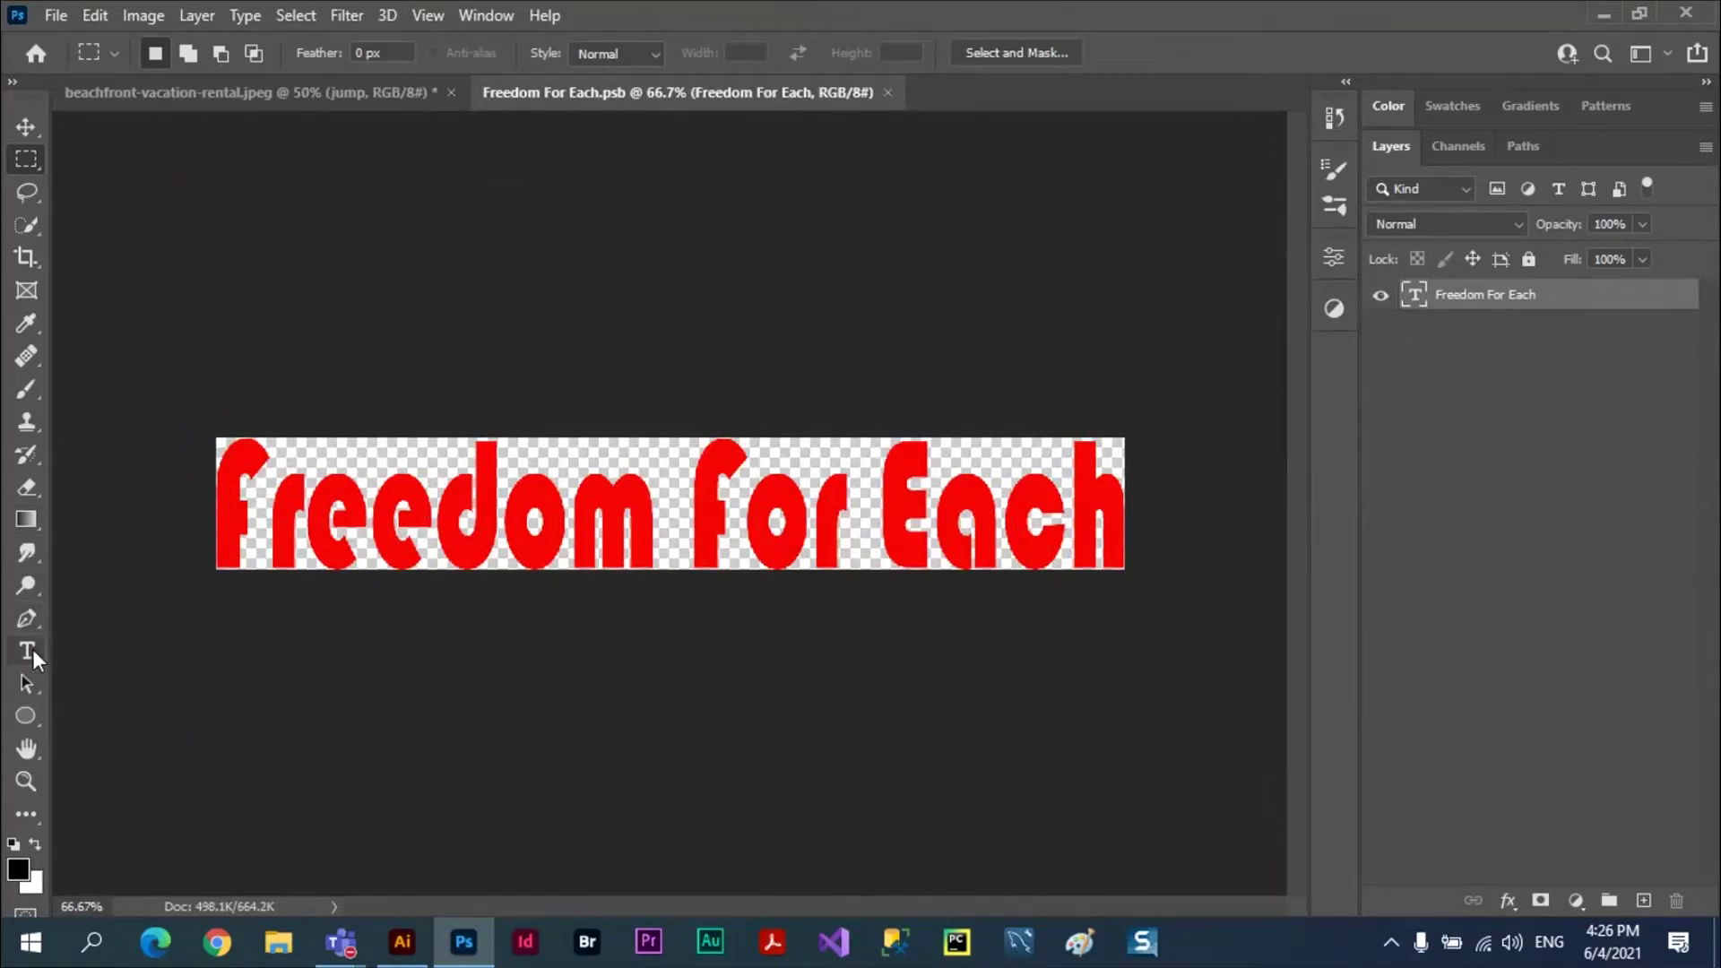
{"action": "left_click", "coordinate": [30, 651]}
{"action": "left_click", "coordinate": [892, 498]}
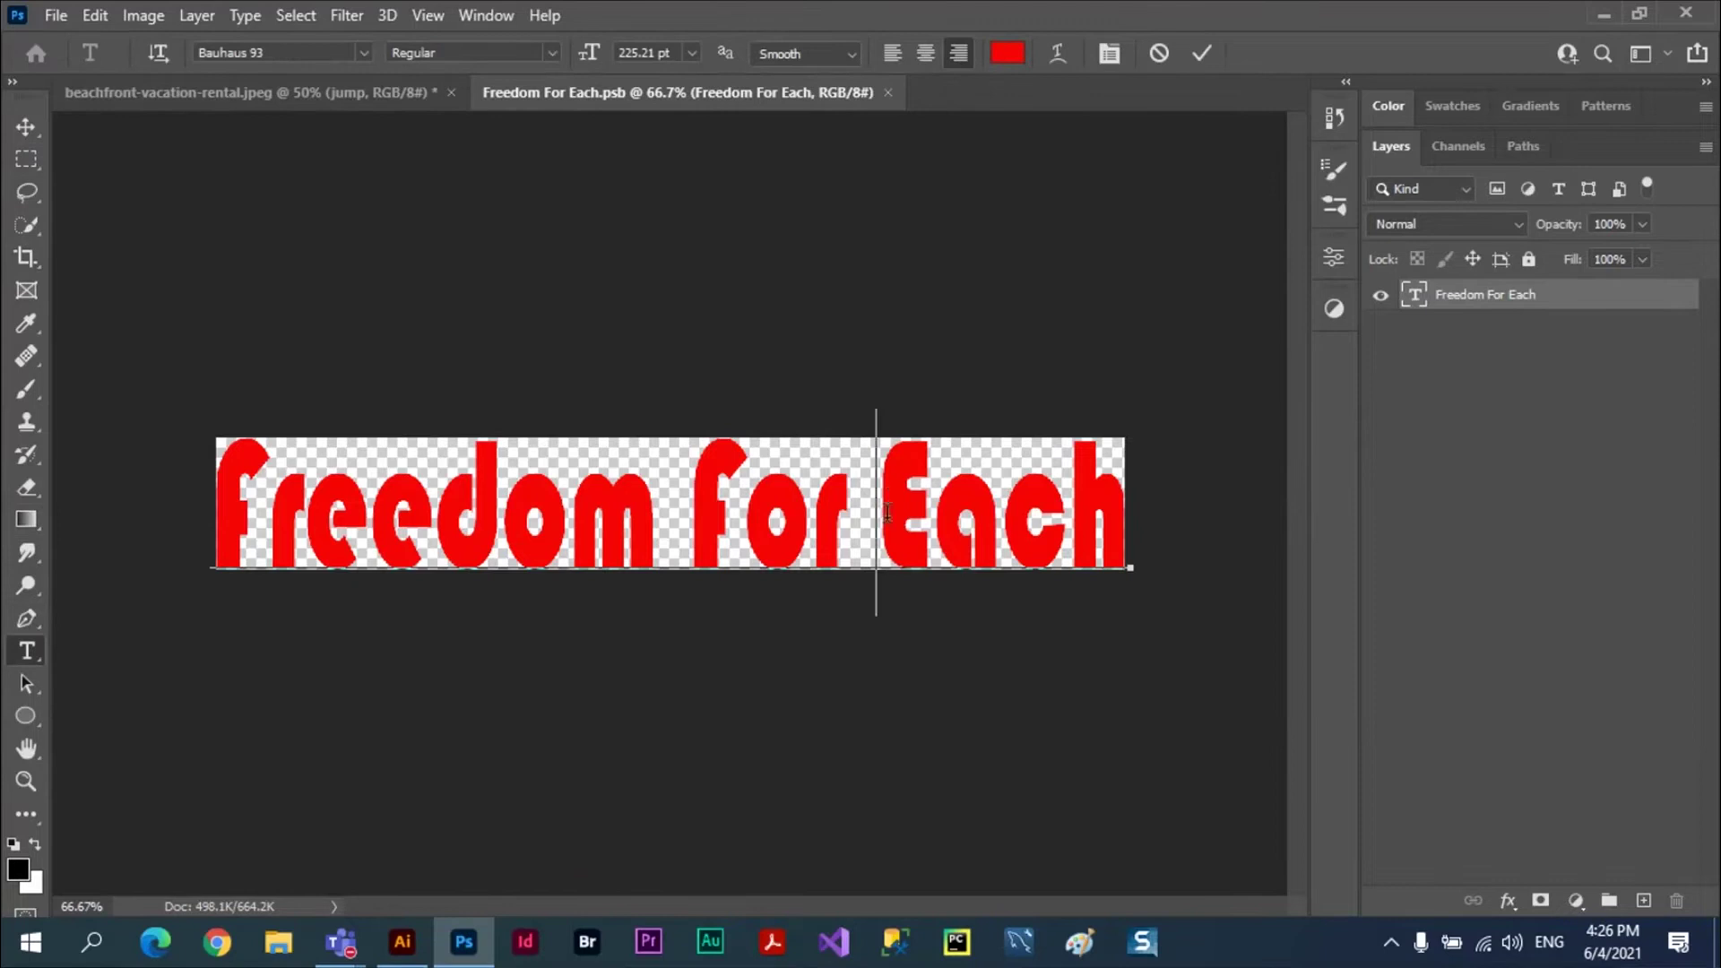
{"action": "key", "text": "Delete"}
{"action": "key", "text": "Delete"}
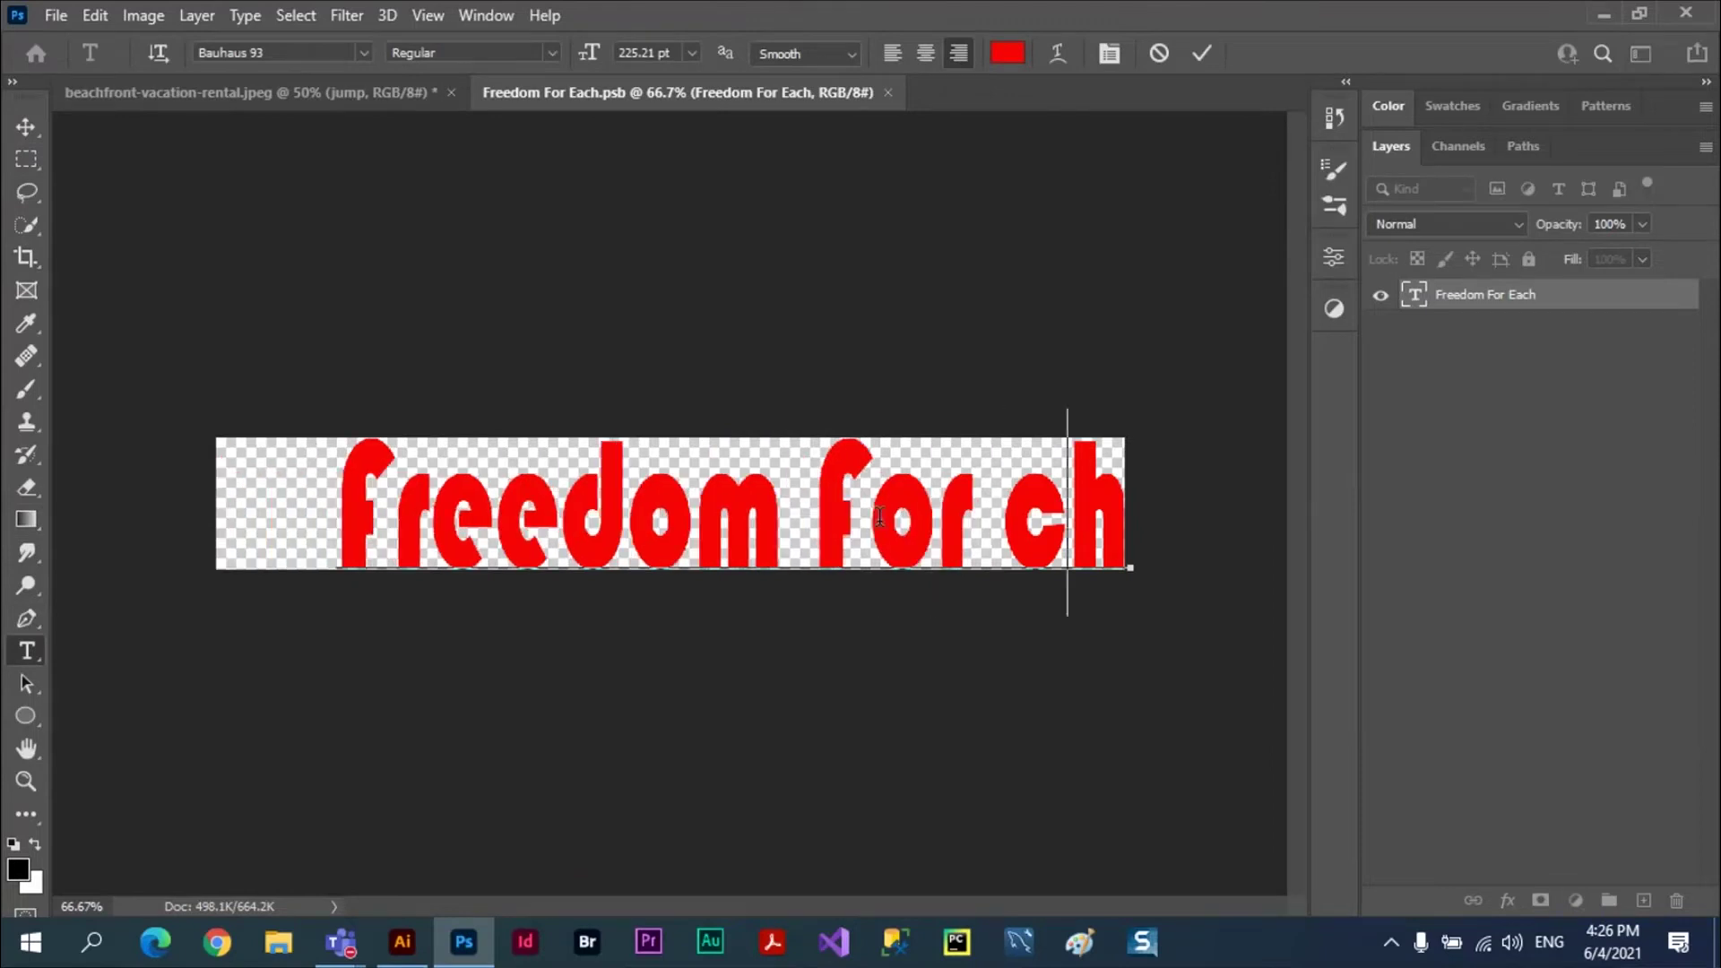
{"action": "key", "text": "Delete"}
{"action": "key", "text": "Delete"}
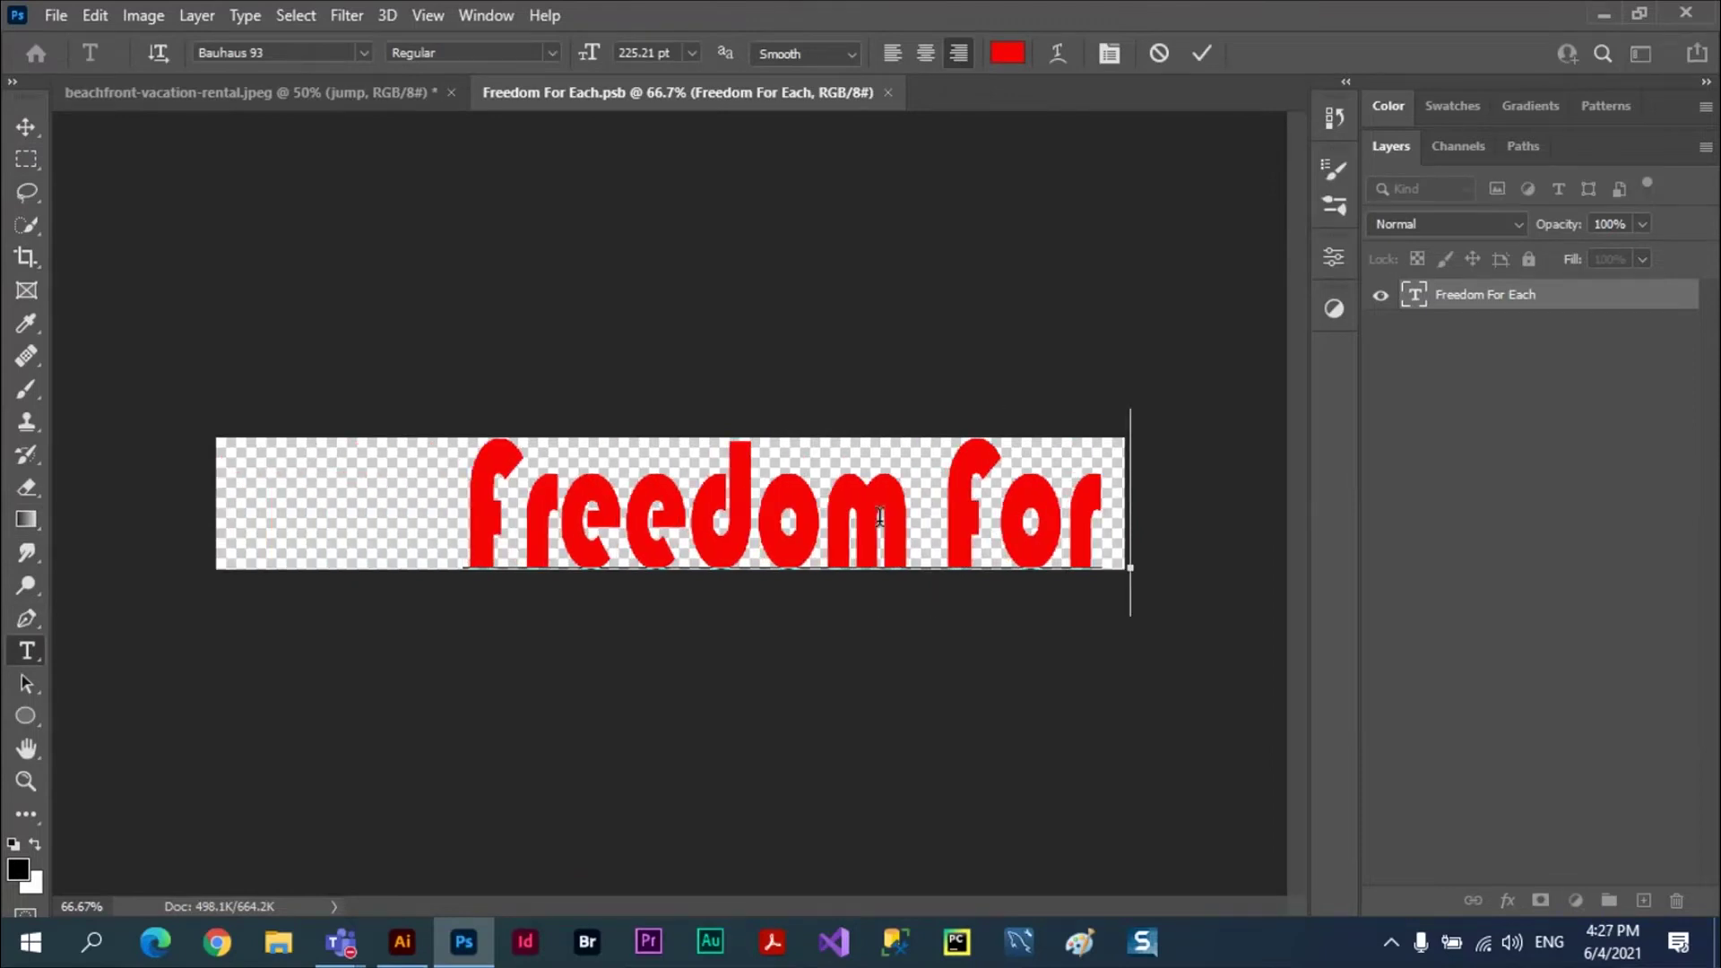
{"action": "type", "text": "All"}
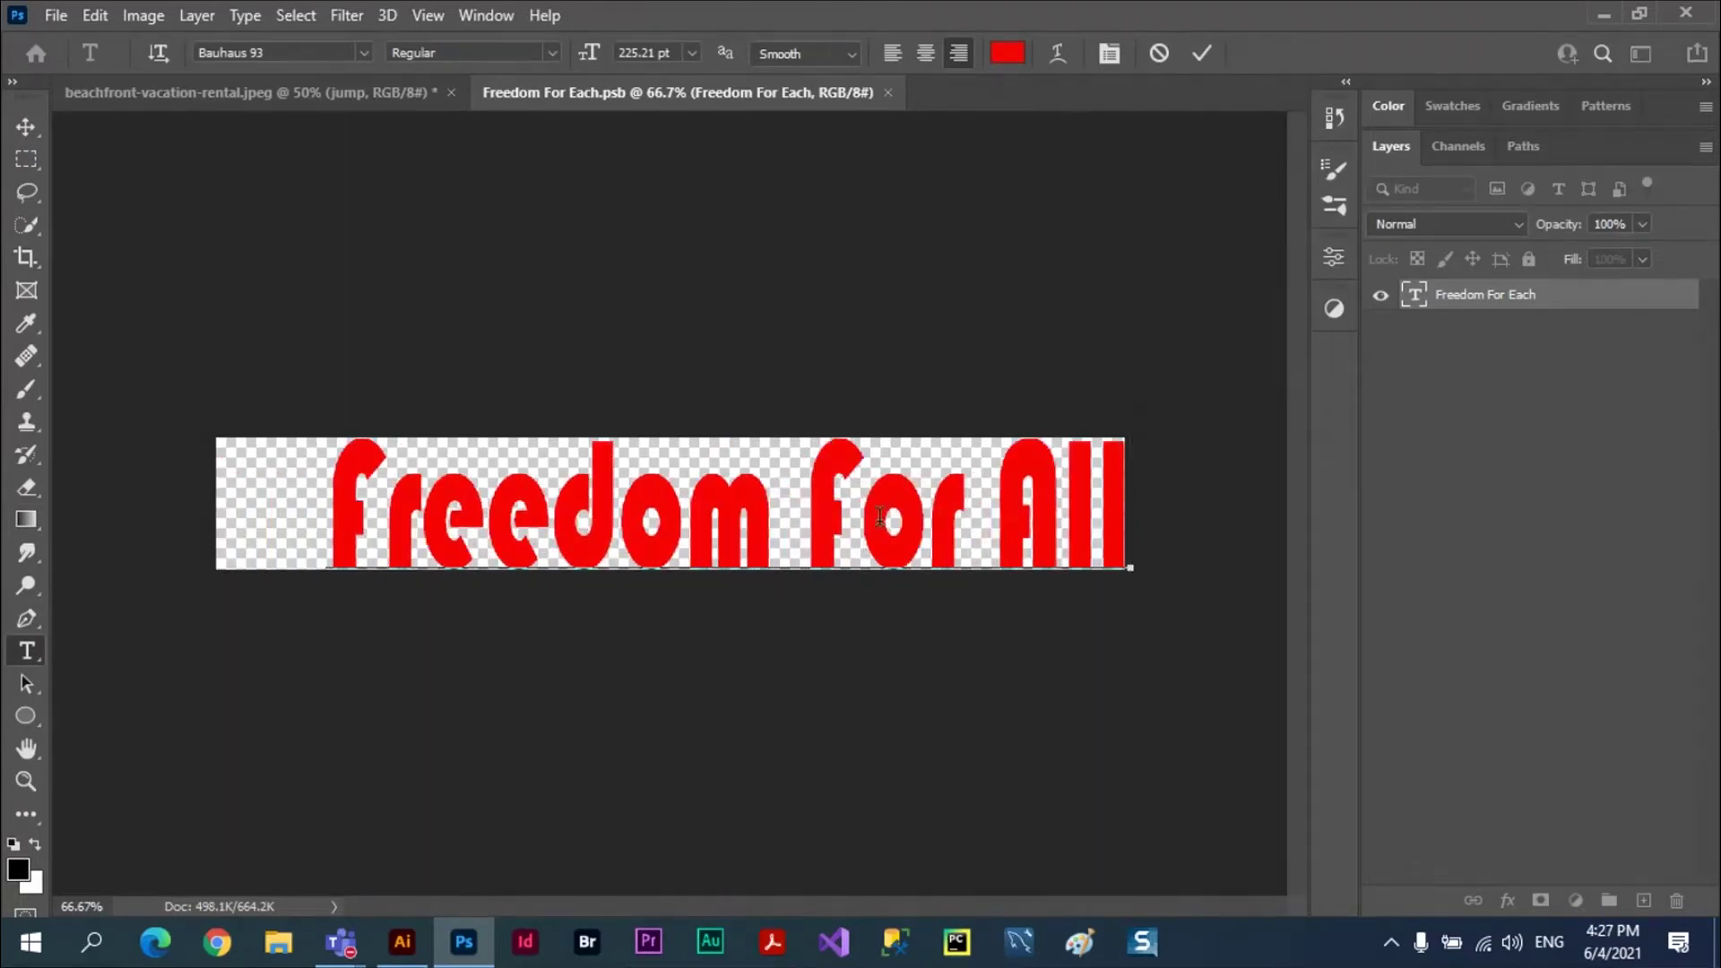
- Recolour the text from red to blue, commit, and save the contents into the beach image
{"action": "key", "text": "ctrl+a"}
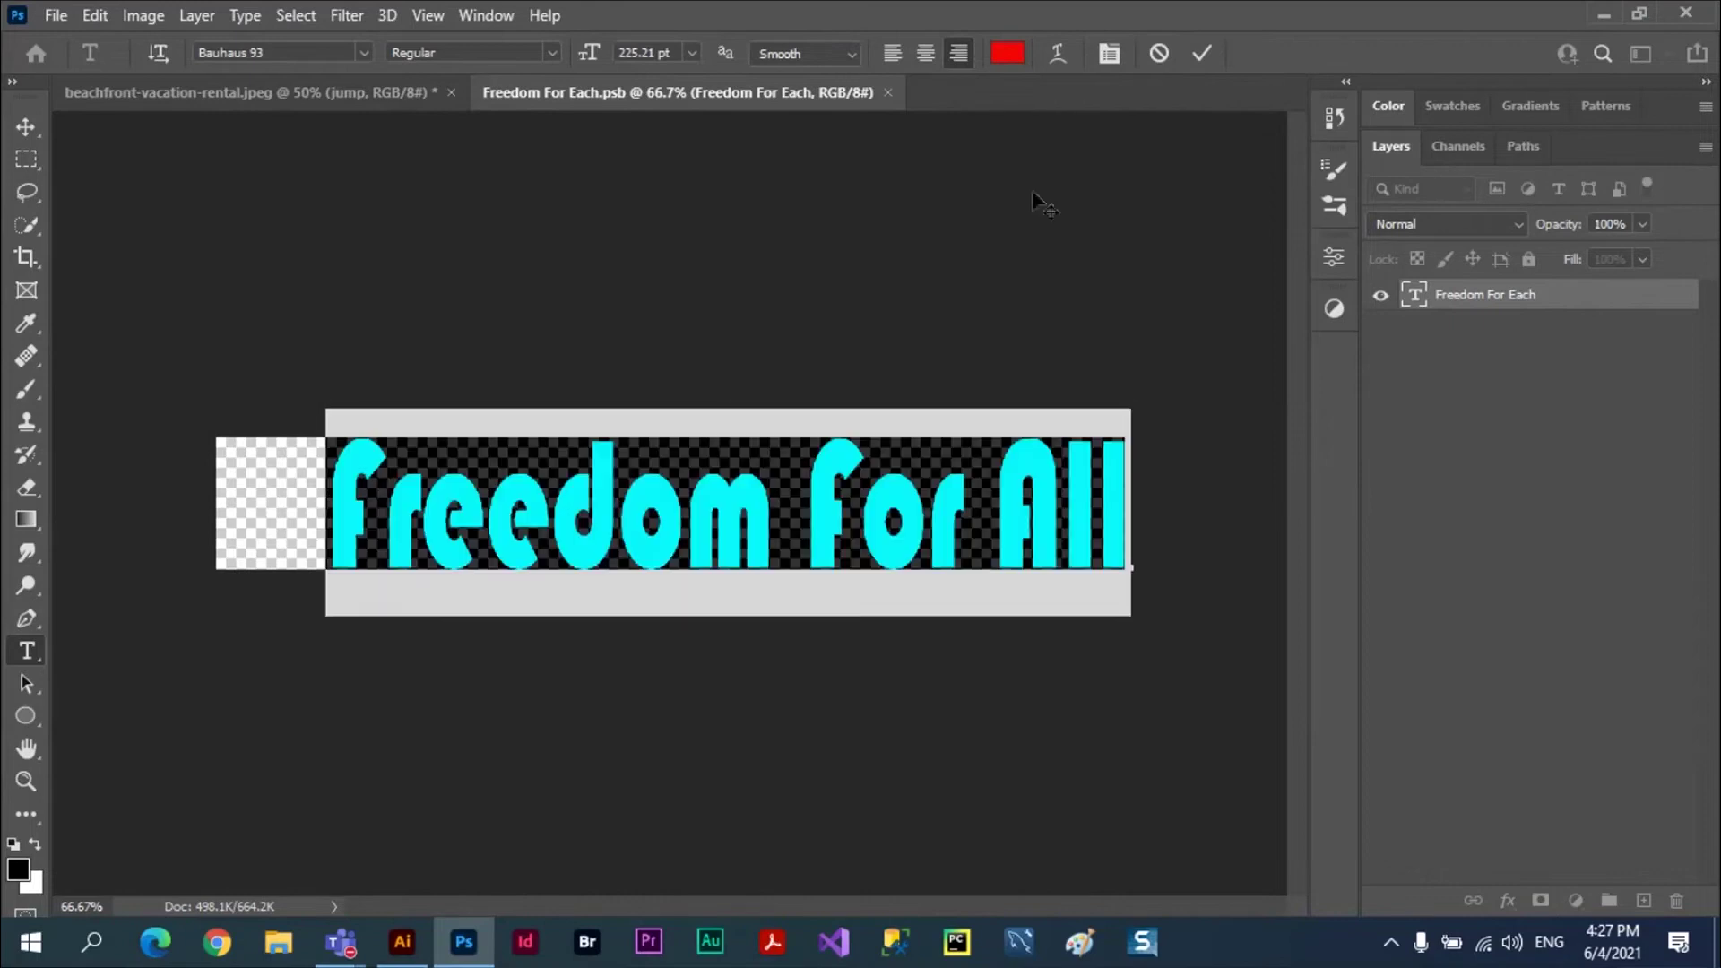
{"action": "left_click", "coordinate": [1008, 53]}
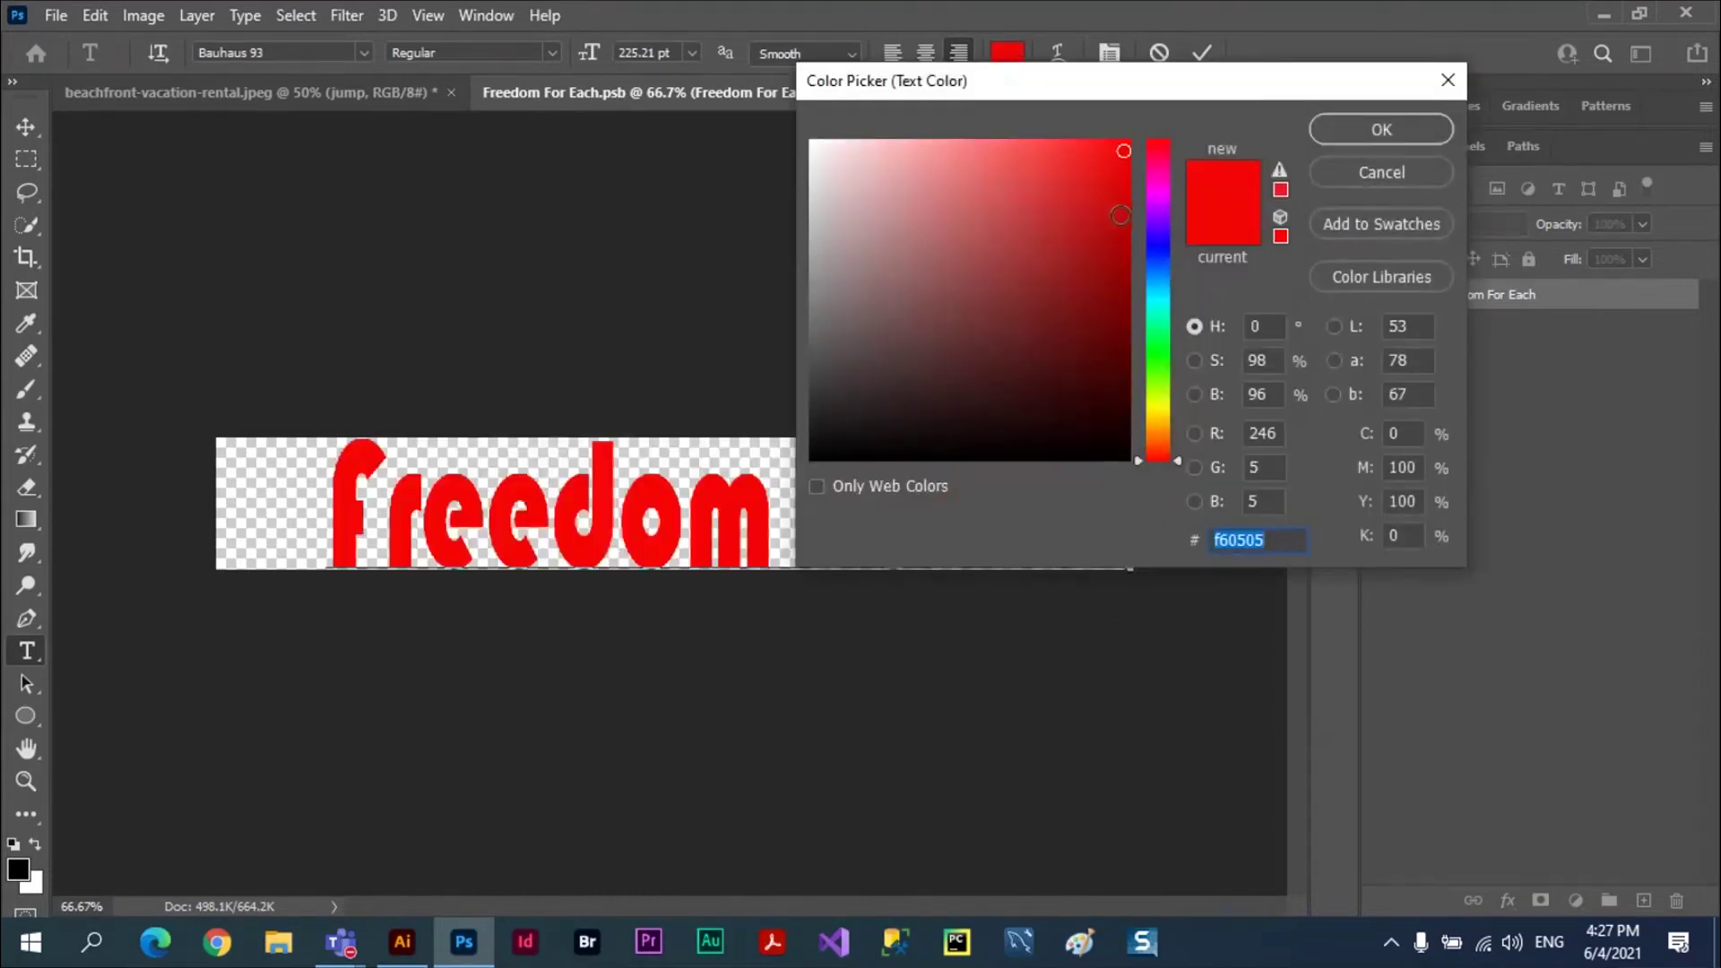
{"action": "left_click", "coordinate": [1160, 256]}
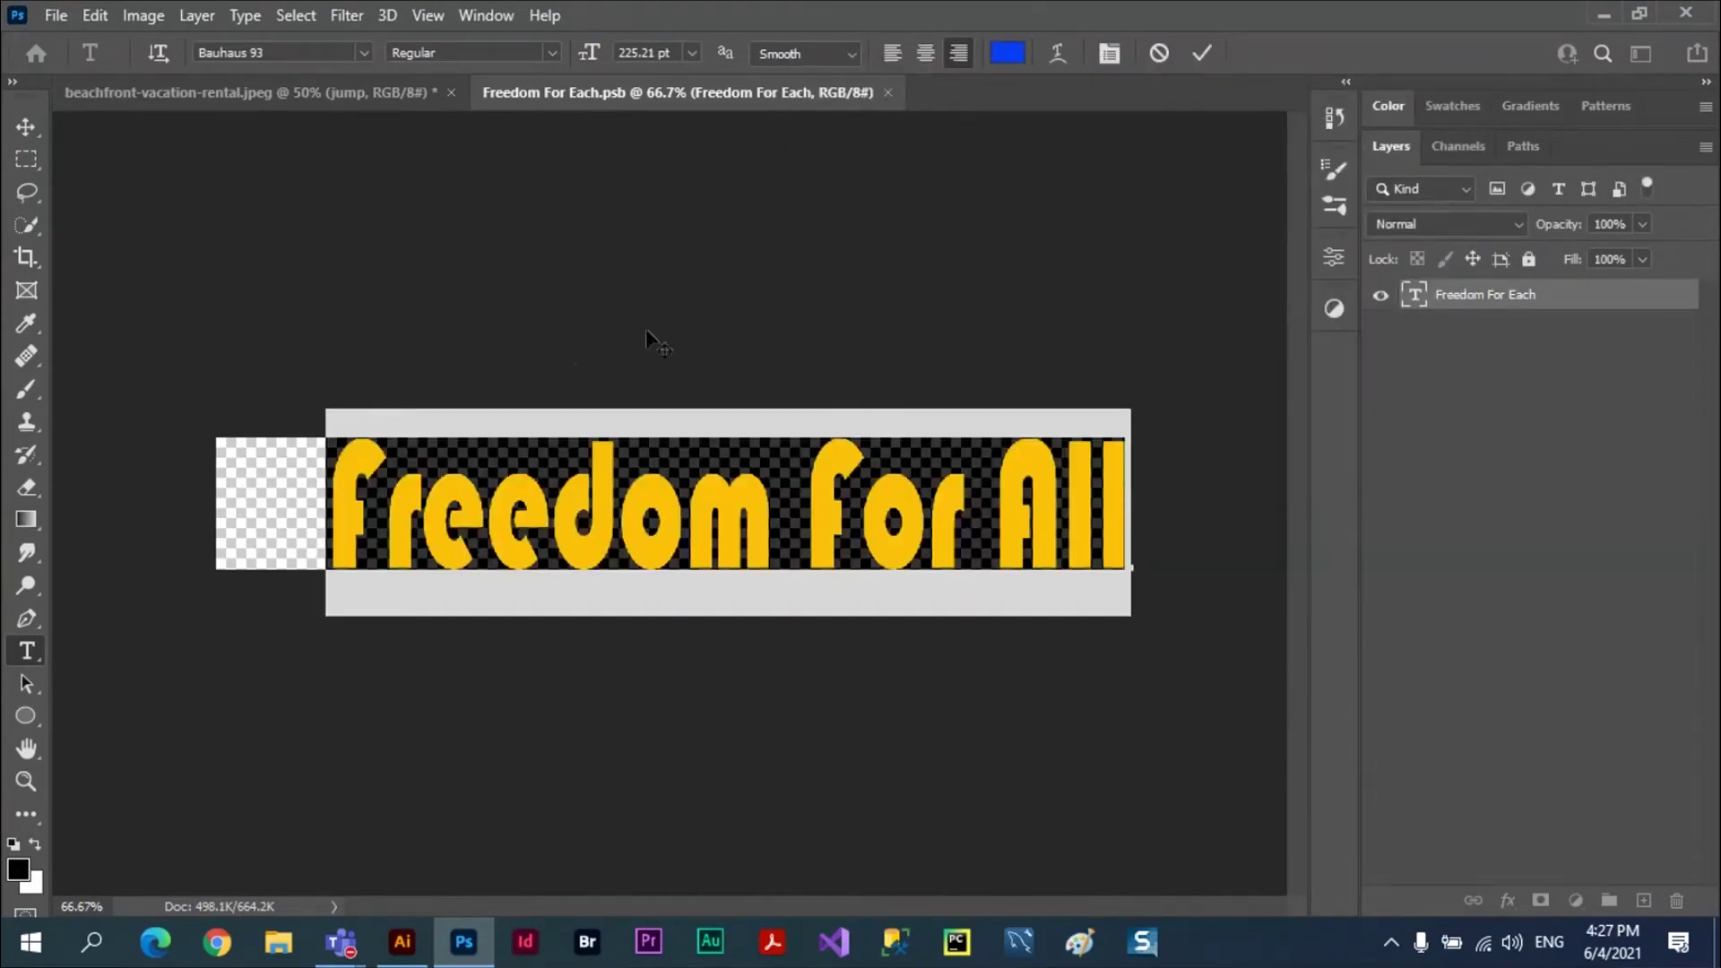
{"action": "left_click", "coordinate": [1199, 53]}
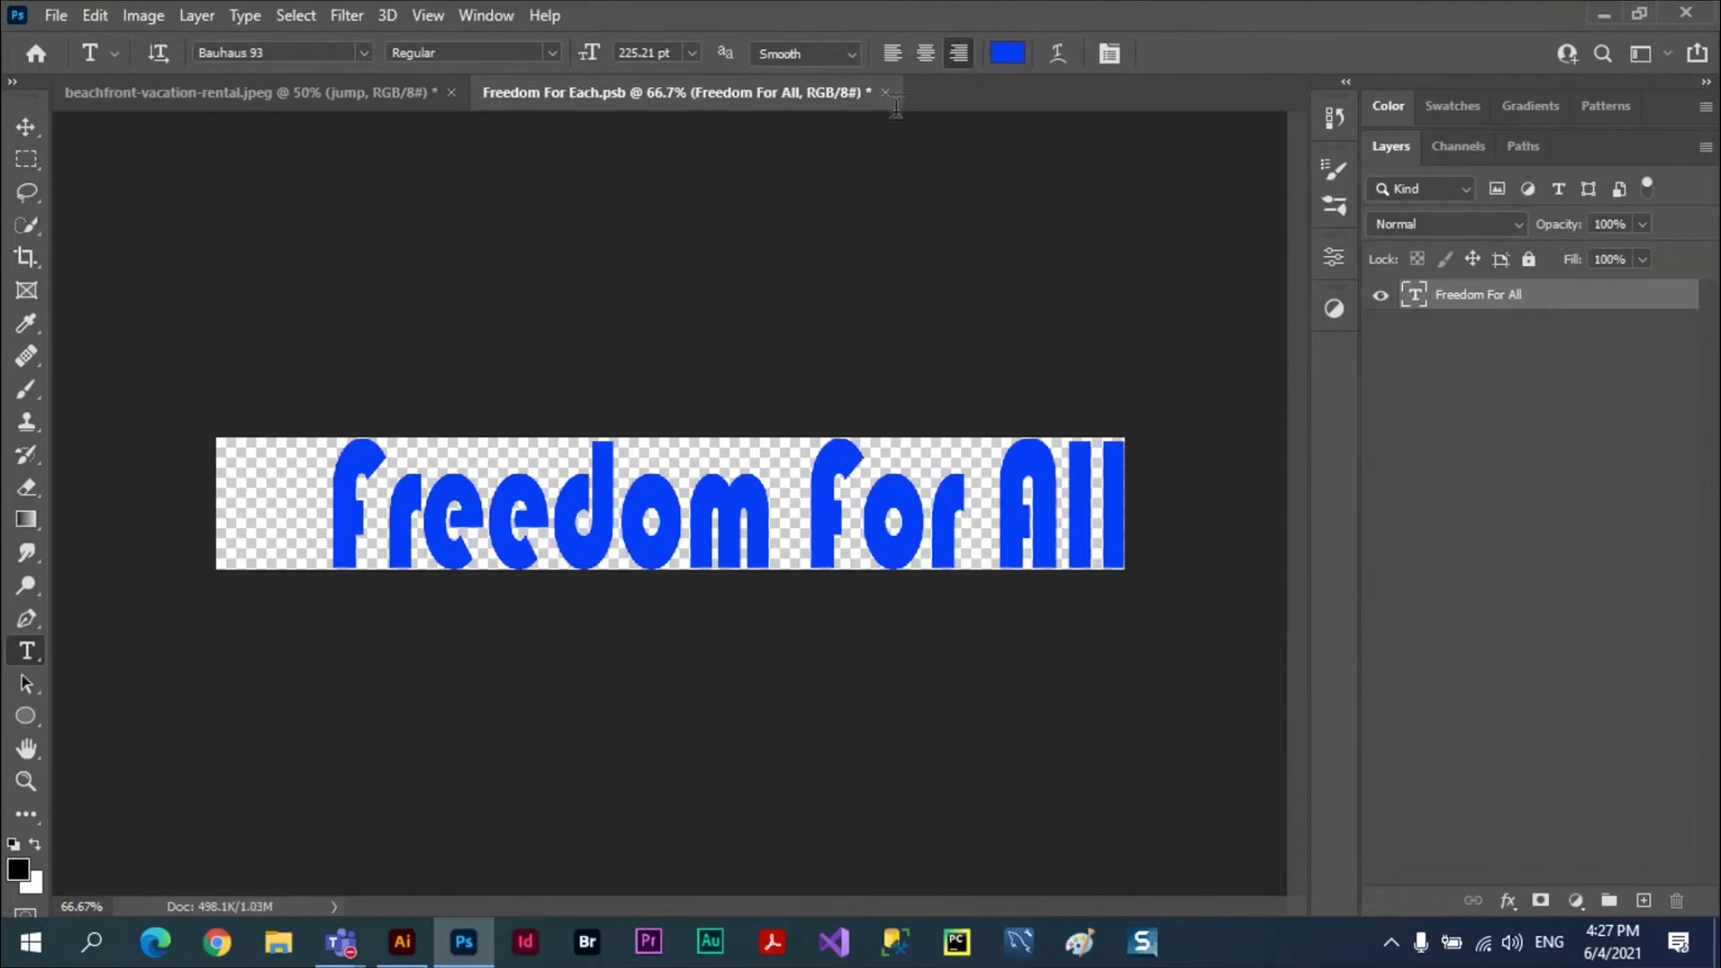
{"action": "left_click", "coordinate": [884, 92]}
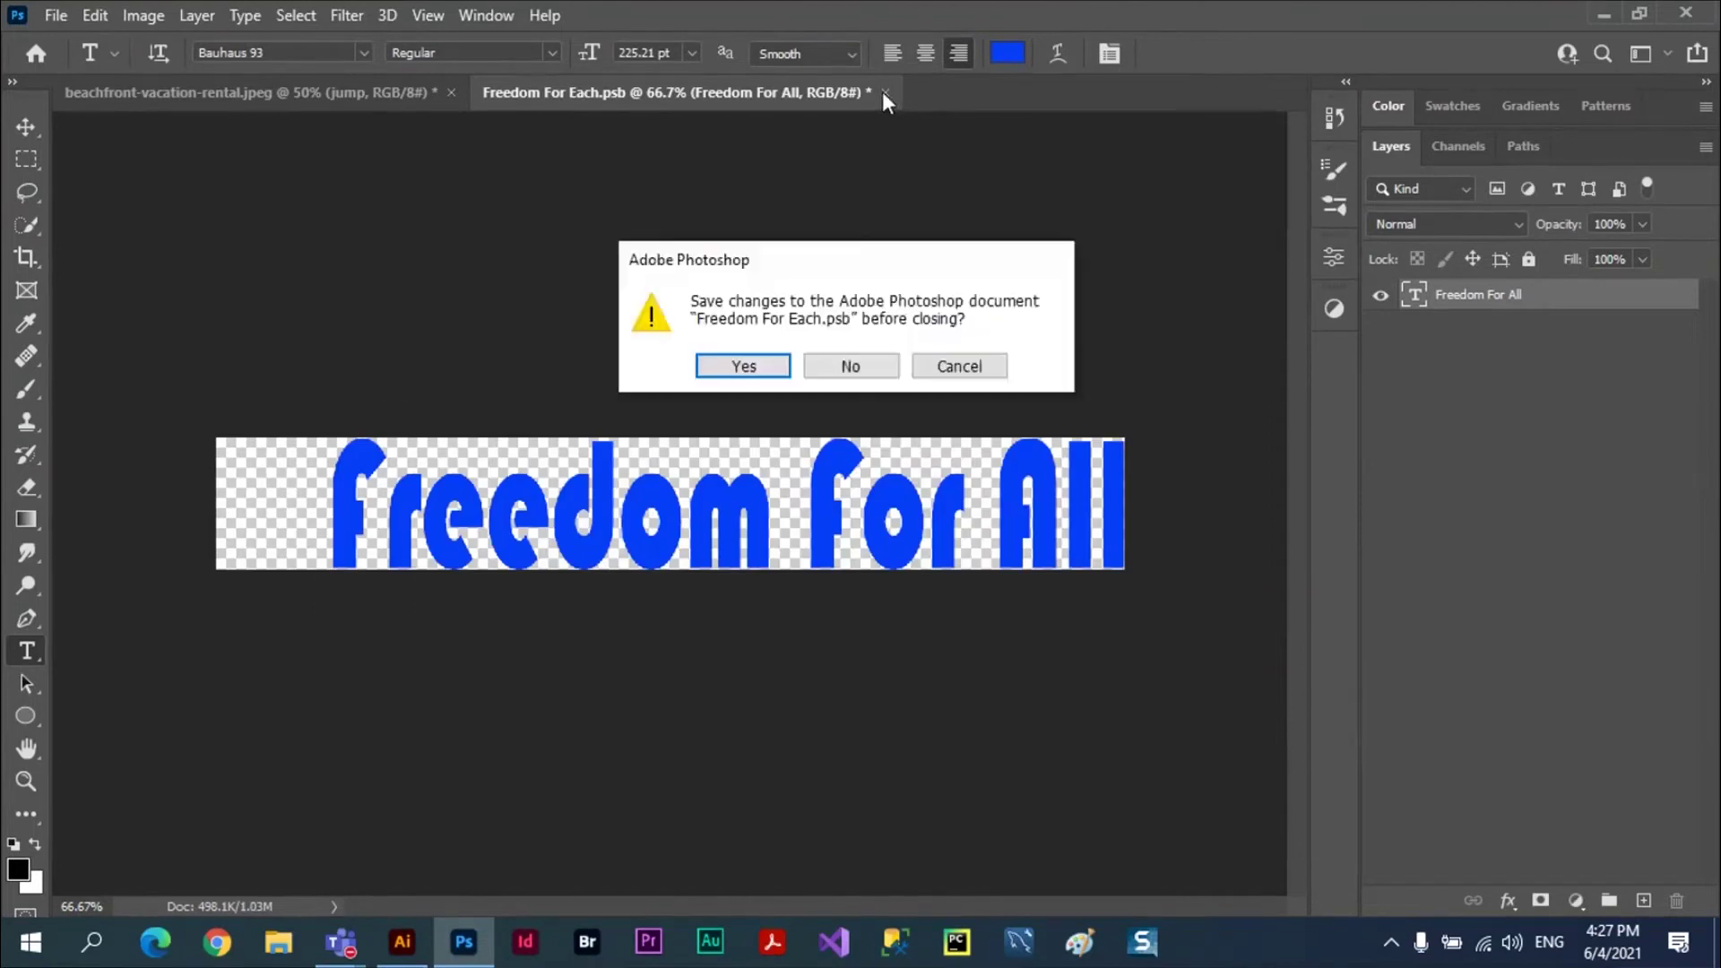
{"action": "left_click", "coordinate": [743, 367]}
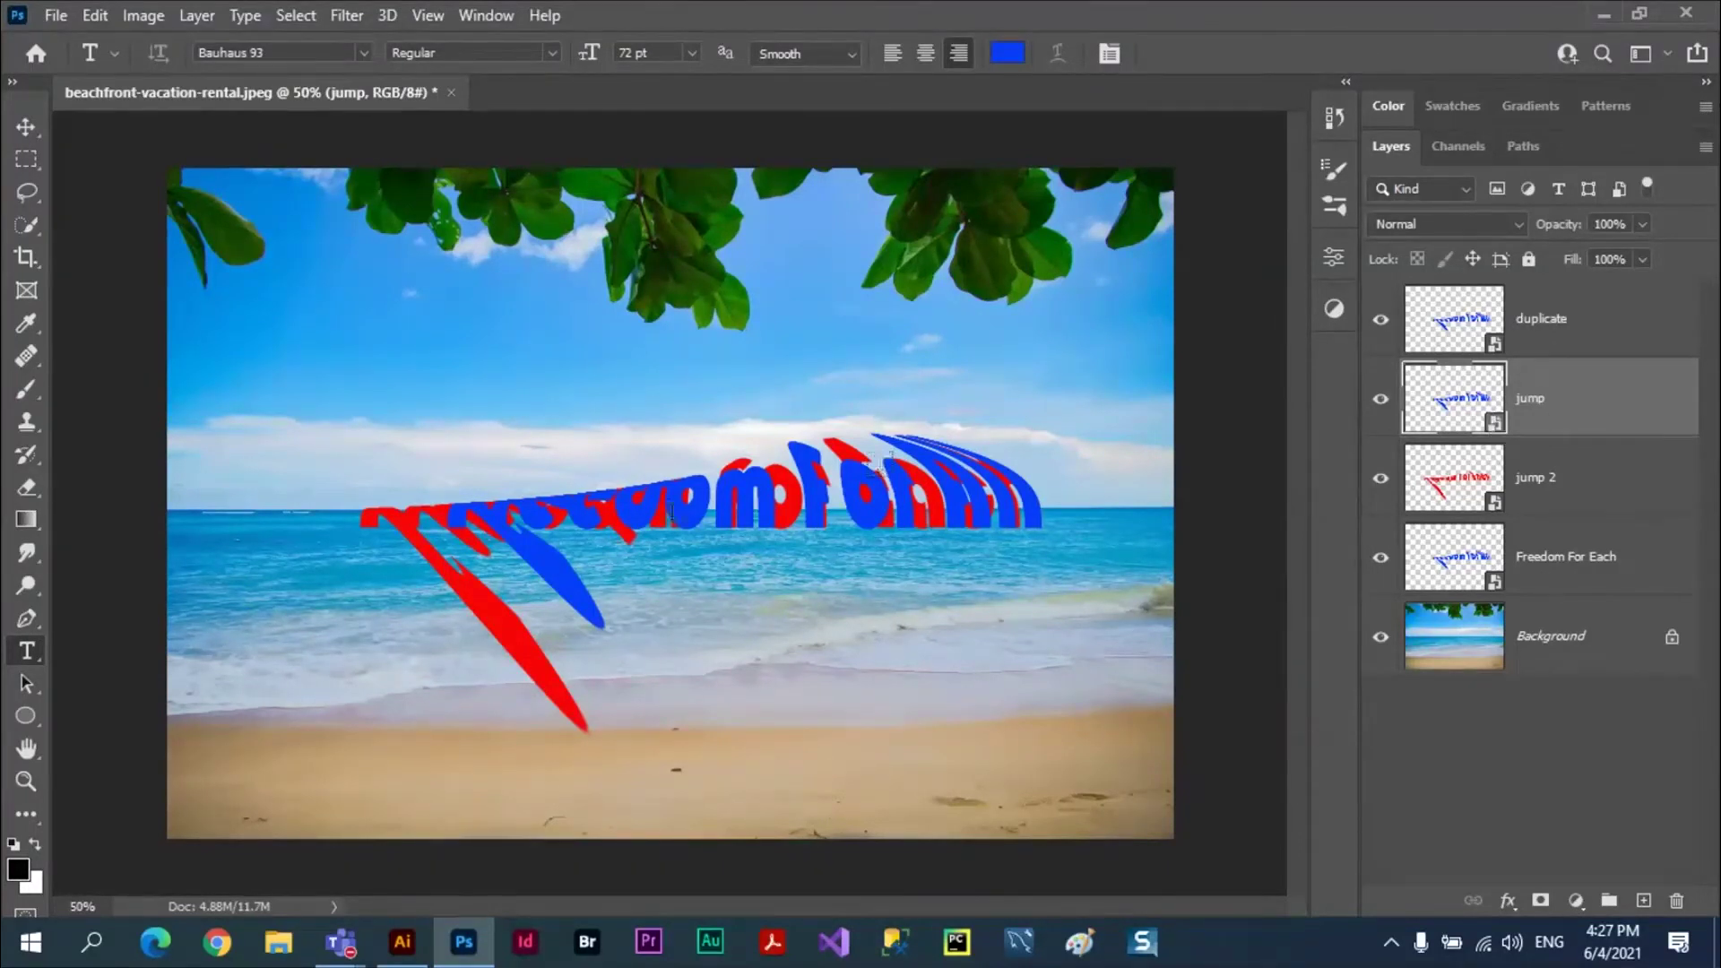
{"action": "key", "text": "v"}
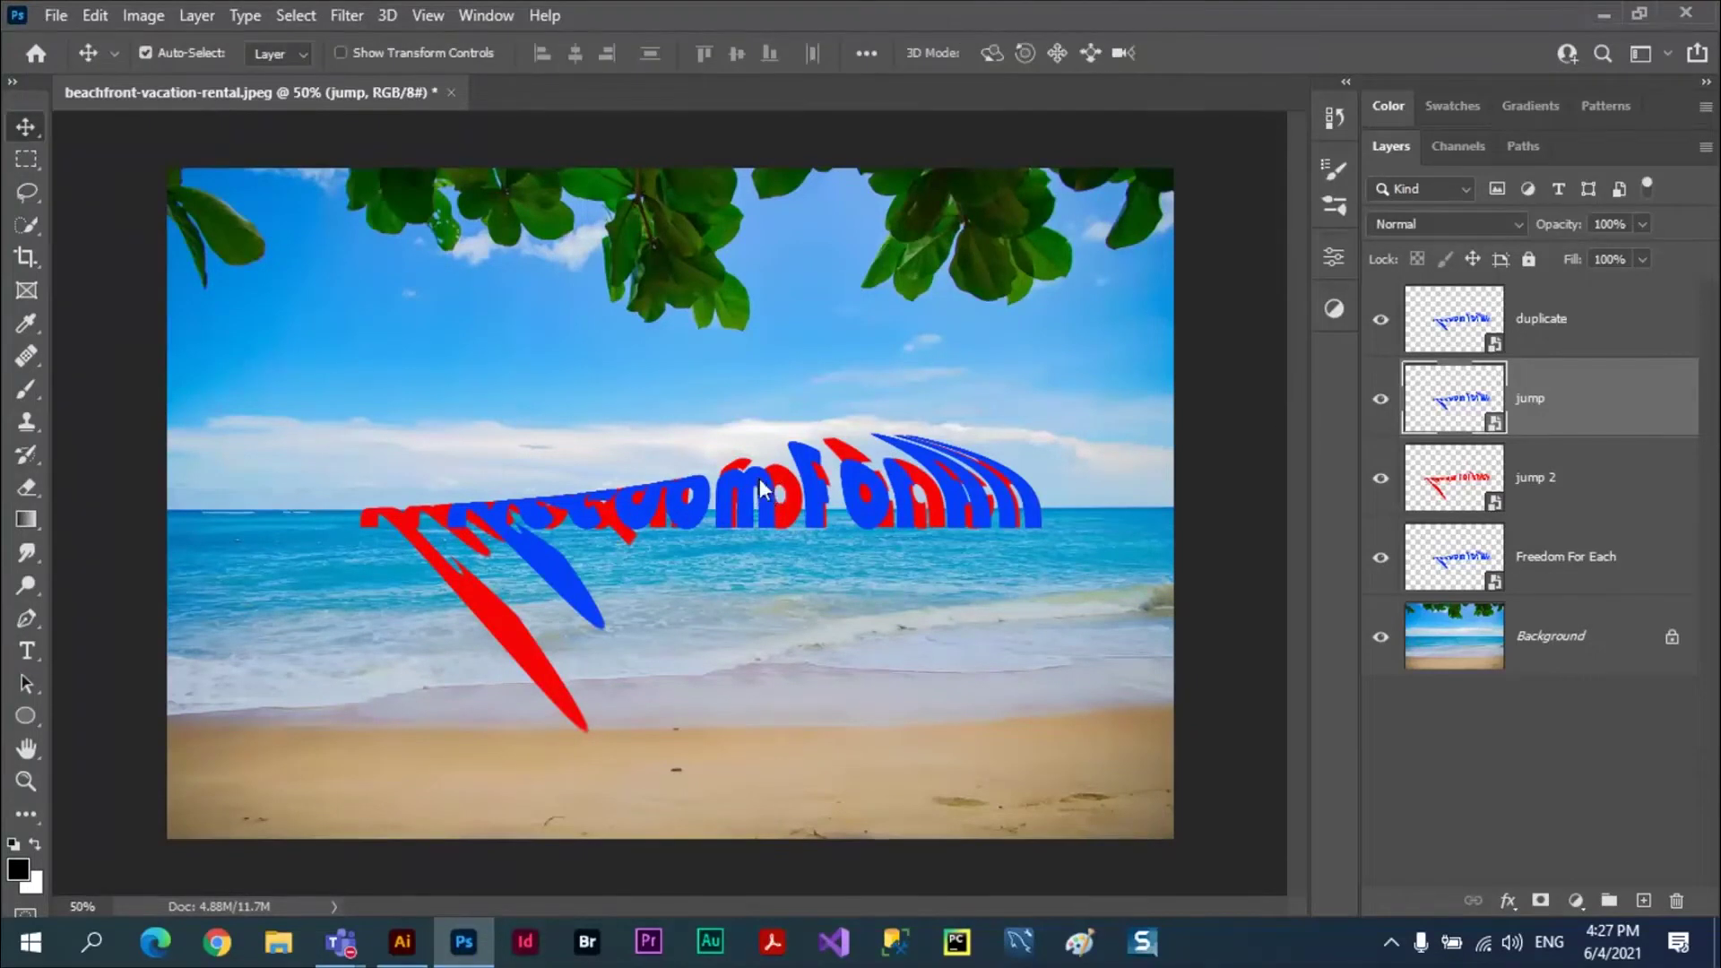
{"action": "right_click", "coordinate": [762, 487]}
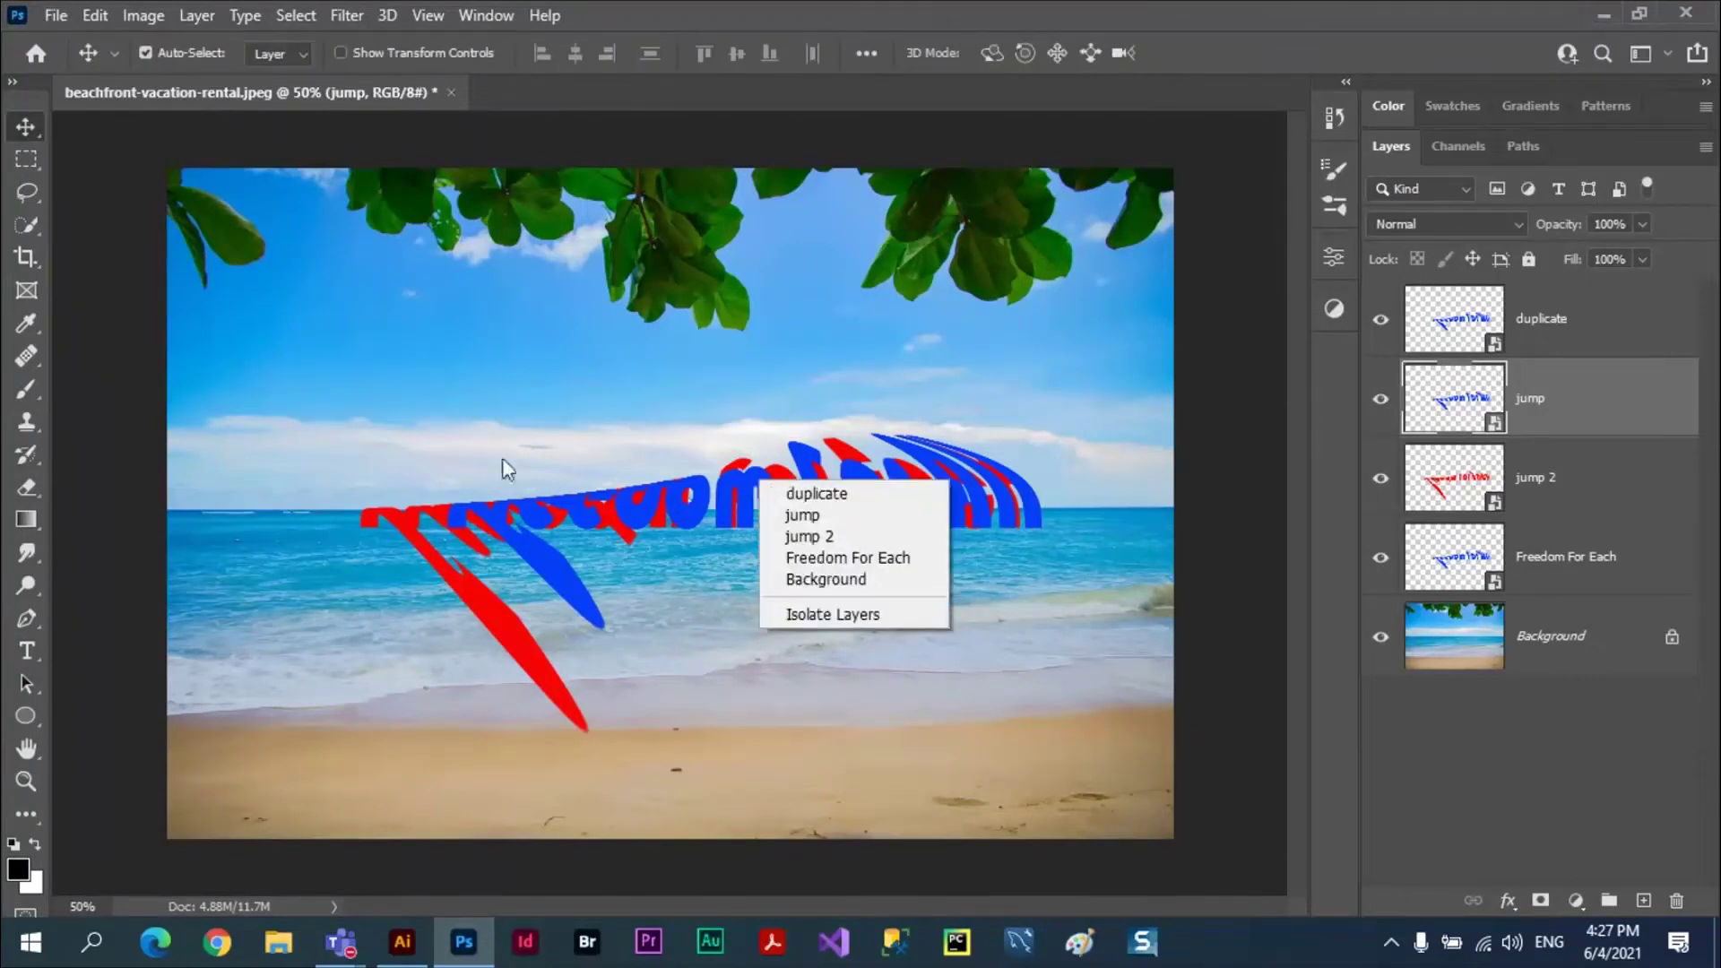
{"action": "left_click", "coordinate": [25, 166]}
{"action": "left_click", "coordinate": [25, 162]}
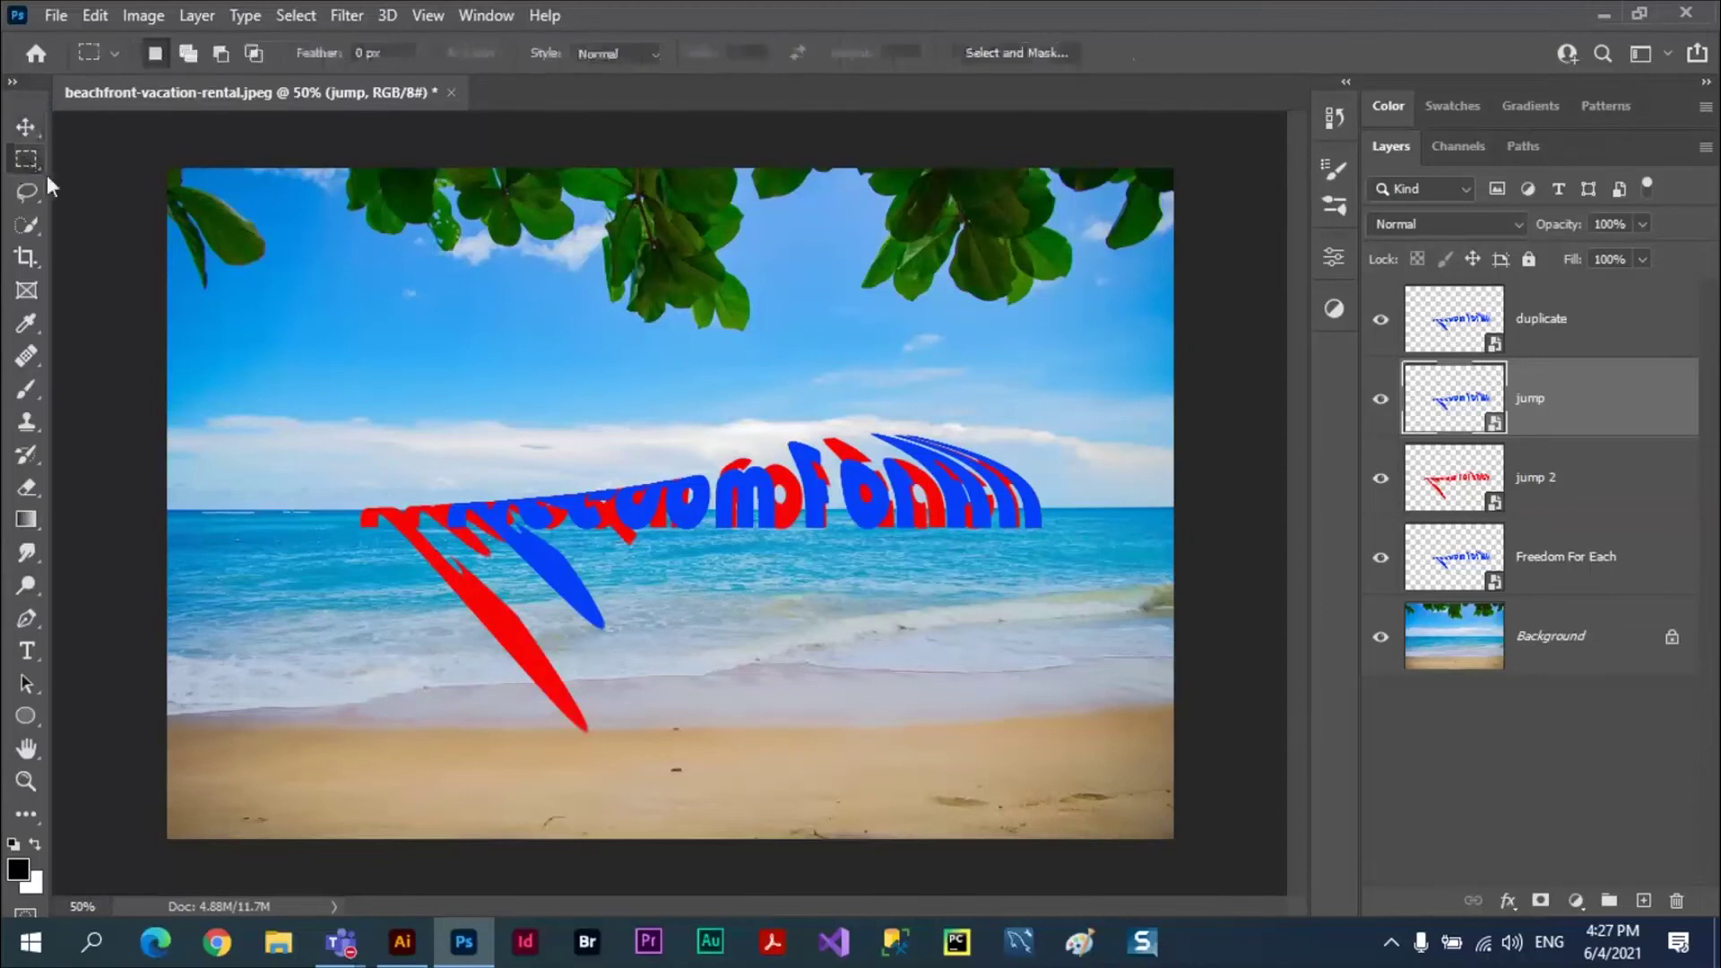
{"action": "right_click", "coordinate": [834, 489]}
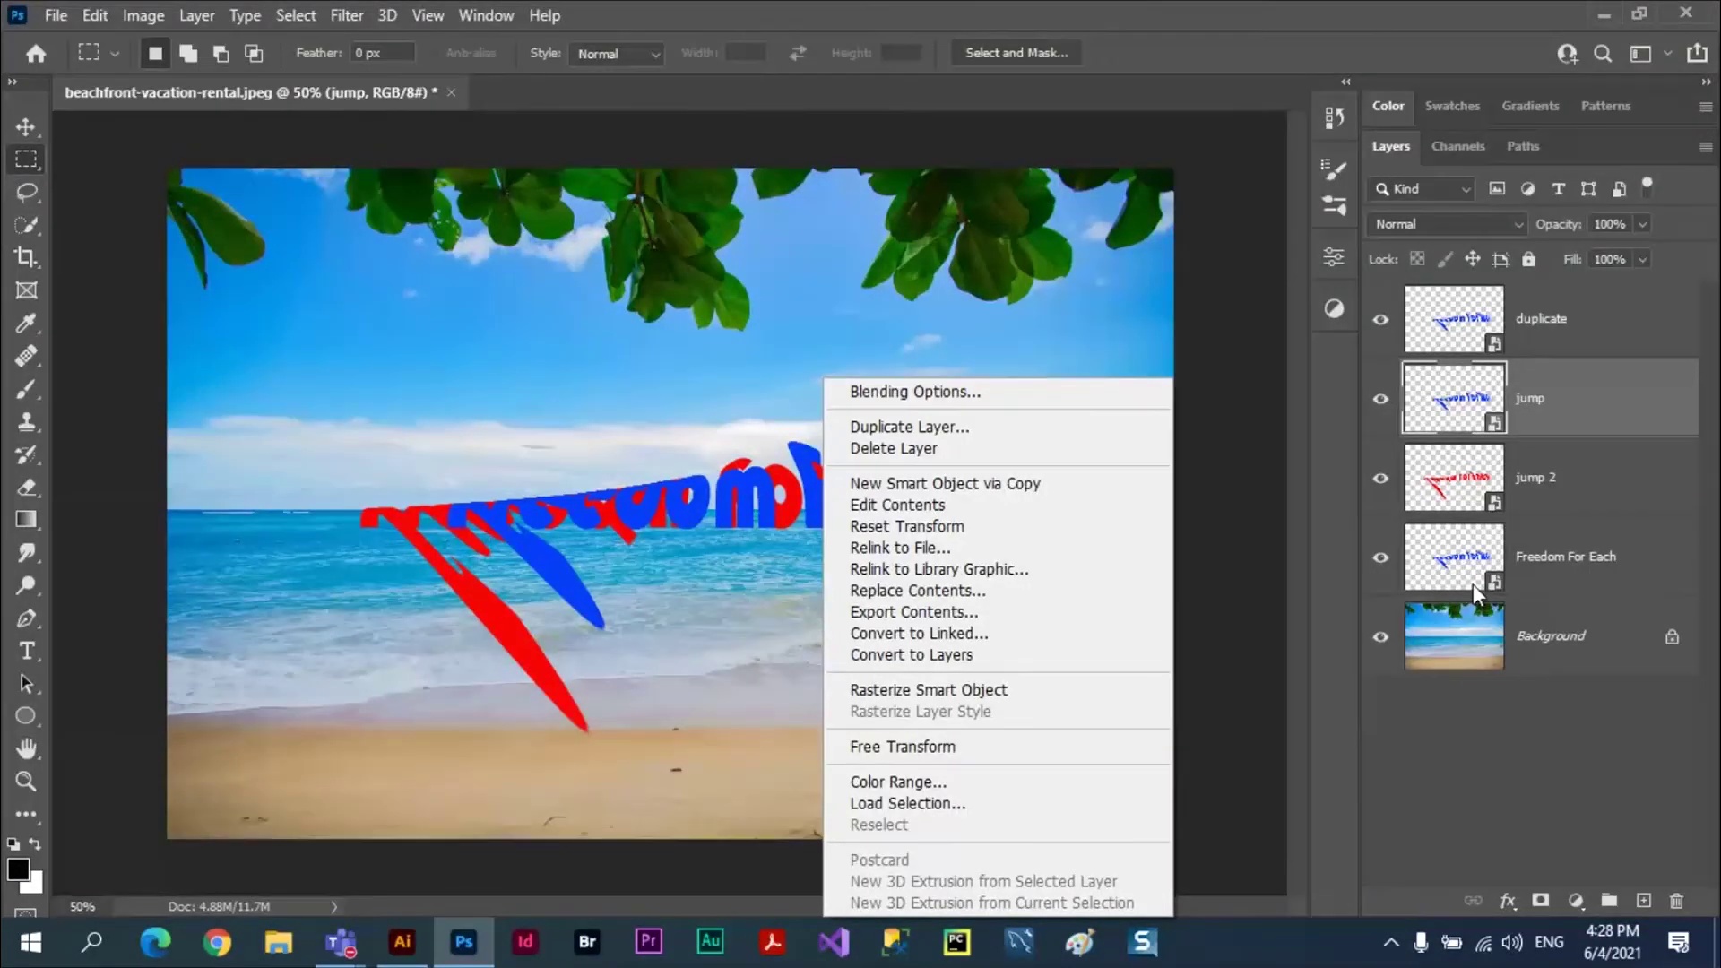
- With the Move tool, place the duplicate text on the sand, jump in the sky, red text at left shore
{"action": "left_click", "coordinate": [1467, 491]}
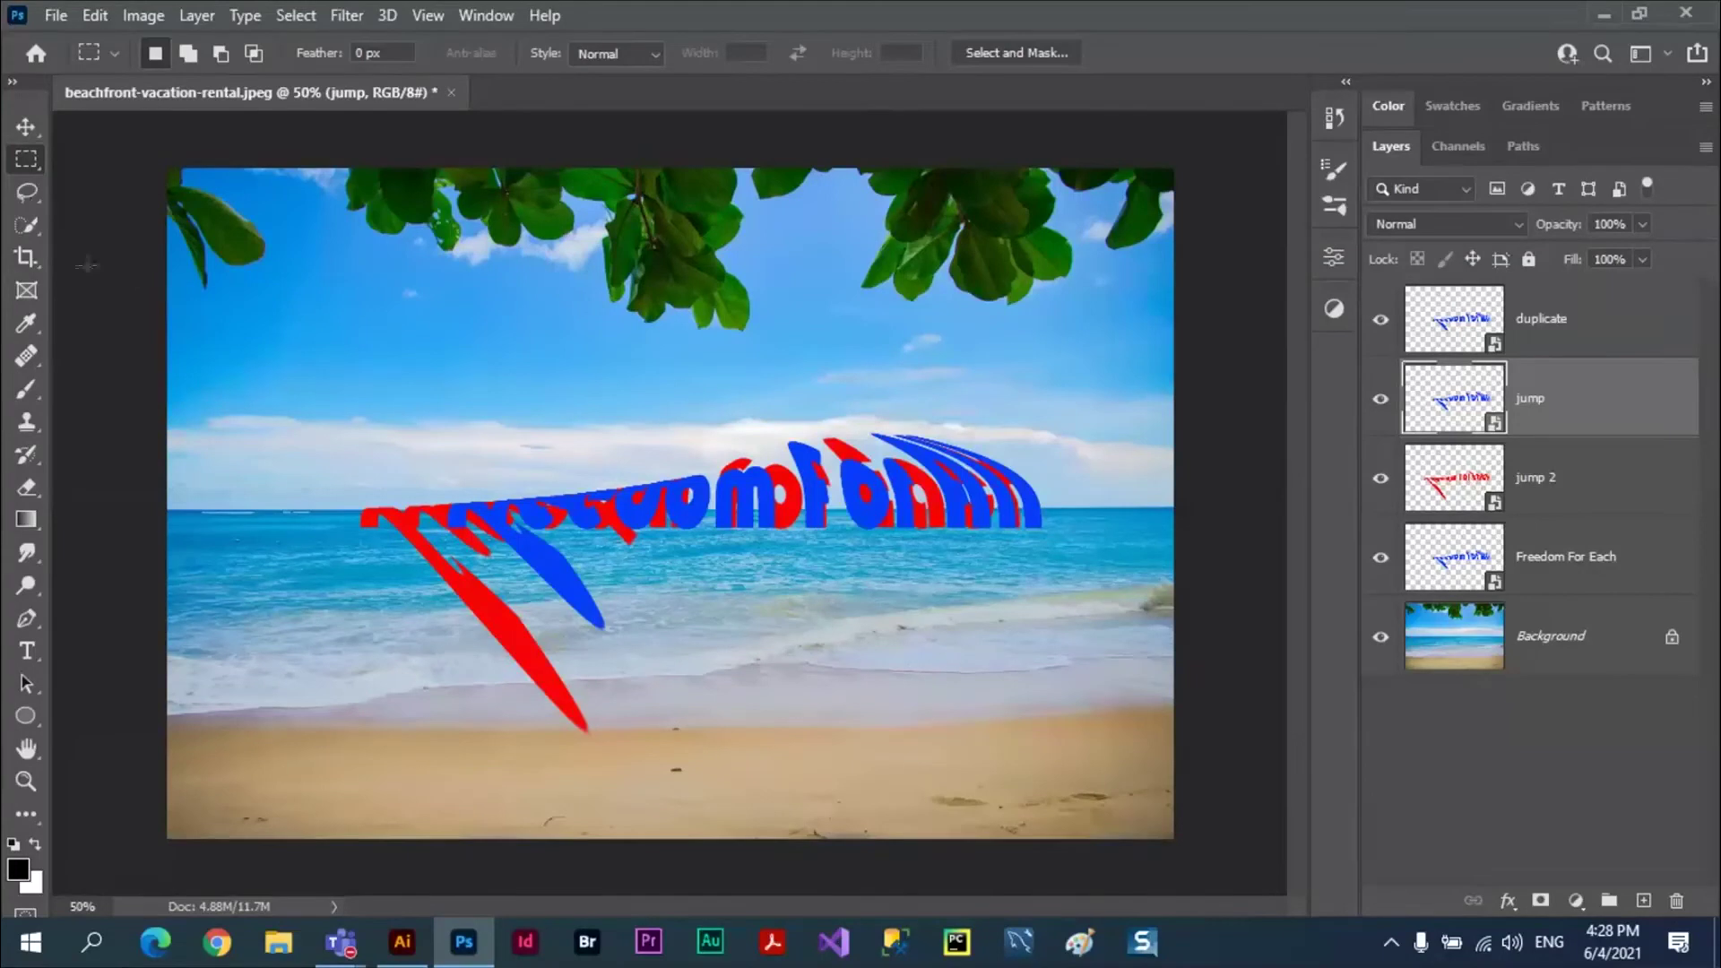
{"action": "left_click", "coordinate": [26, 126]}
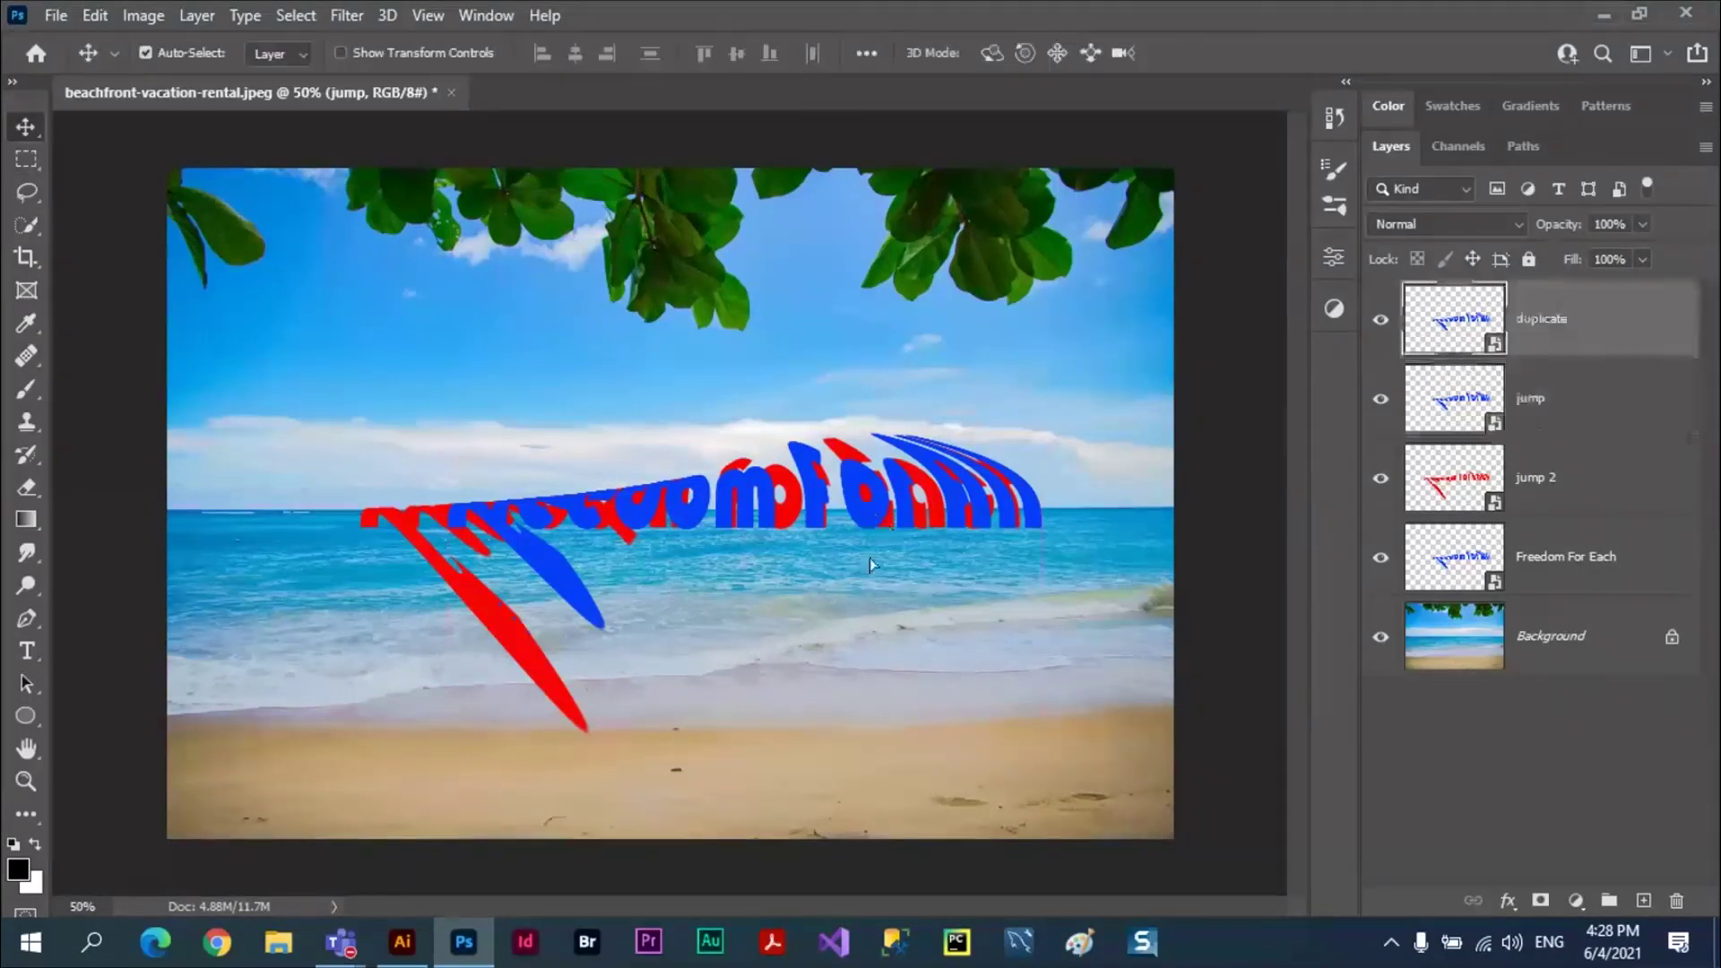
{"action": "left_click_drag", "start_coordinate": [861, 516], "coordinate": [868, 749]}
{"action": "mouse_move", "coordinate": [877, 537]}
{"action": "left_mouse_down"}
{"action": "mouse_move", "coordinate": [597, 319]}
{"action": "mouse_move", "coordinate": [615, 277]}
{"action": "left_mouse_up"}
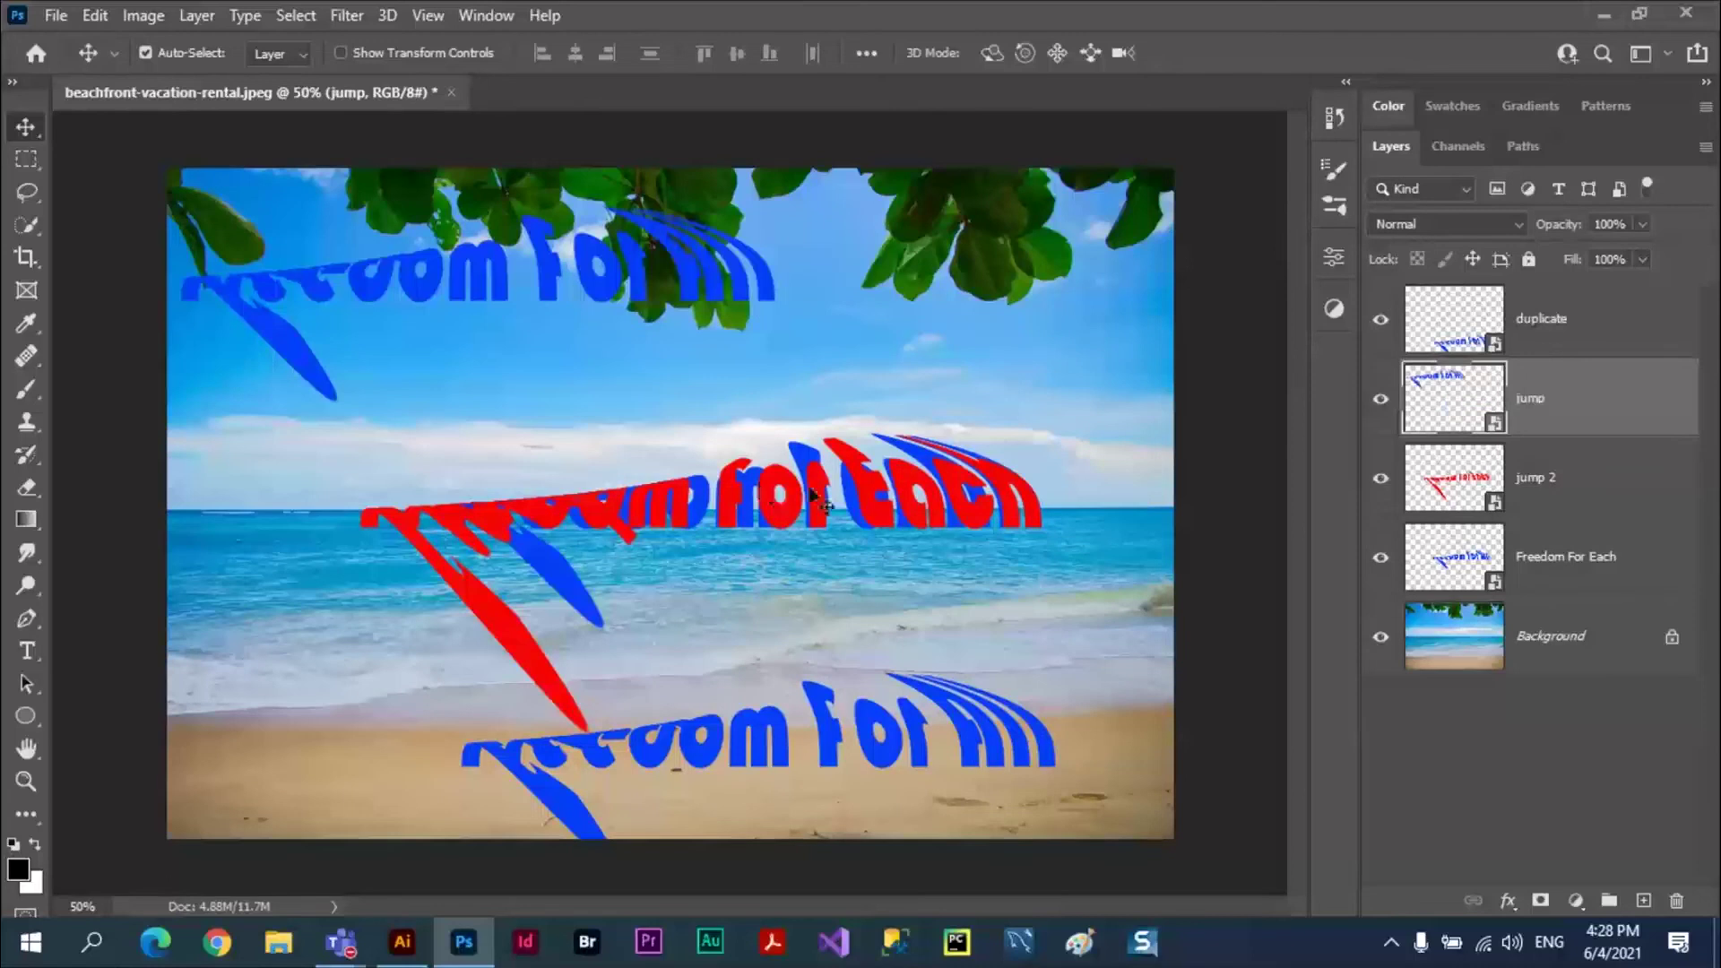
{"action": "mouse_move", "coordinate": [833, 560]}
{"action": "left_mouse_down"}
{"action": "mouse_move", "coordinate": [834, 591]}
{"action": "mouse_move", "coordinate": [242, 621]}
{"action": "left_mouse_up"}
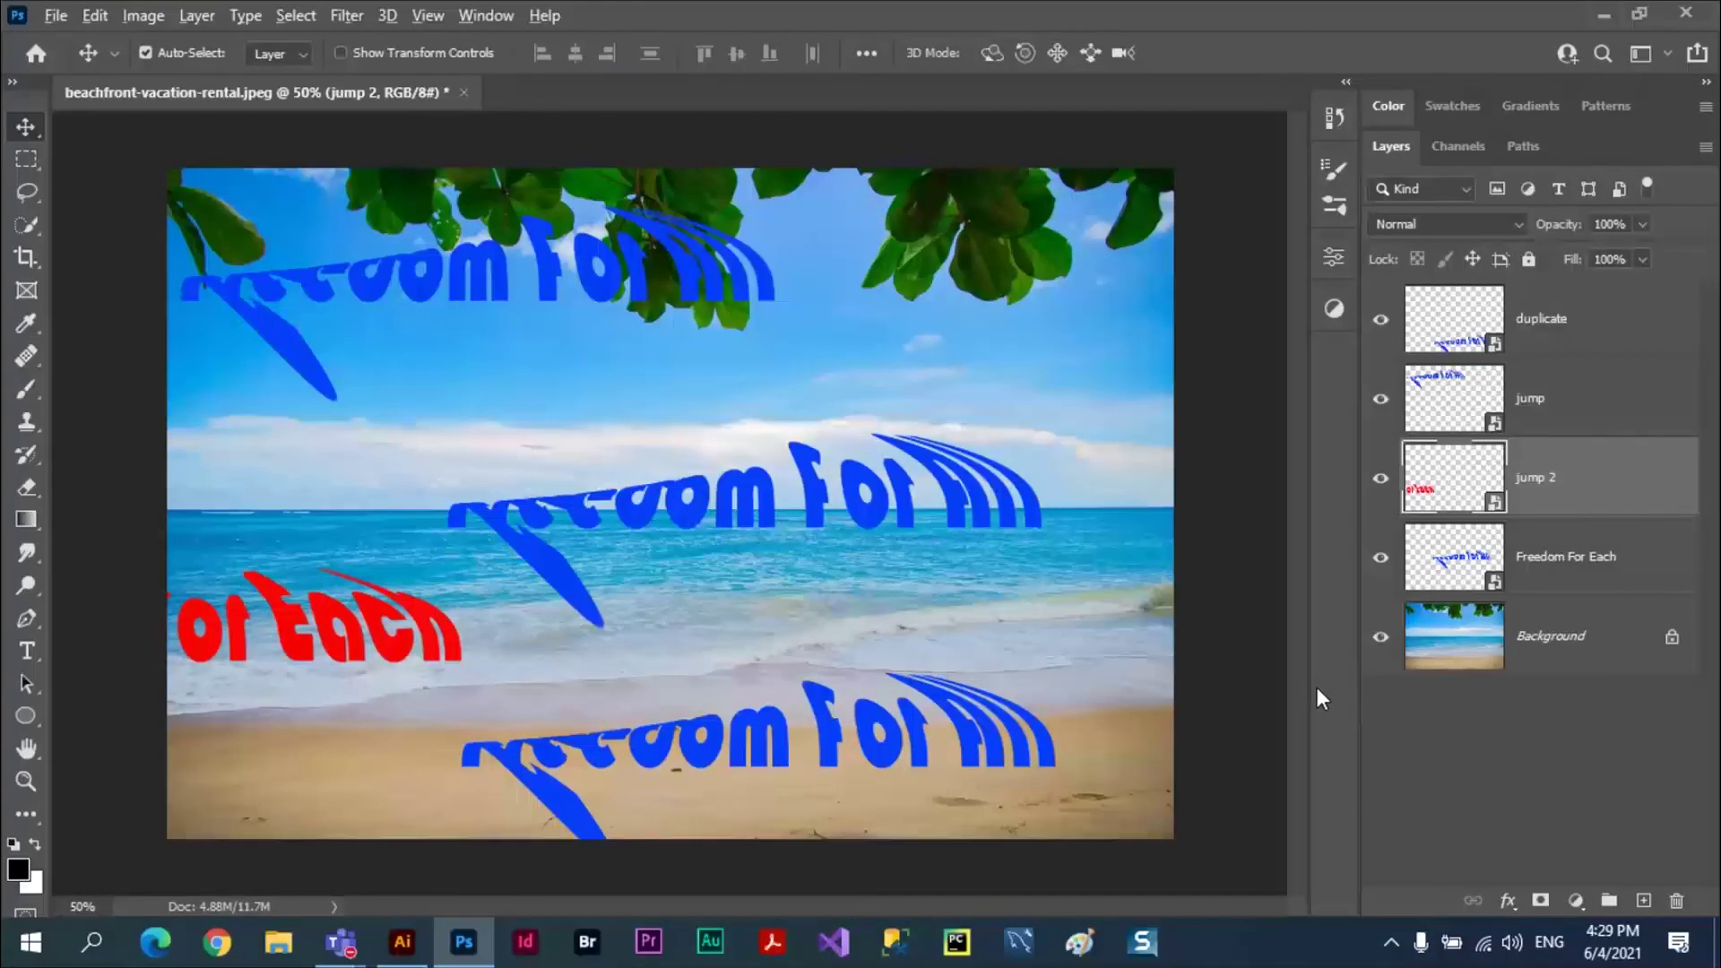
{"action": "key", "text": "alt+Tab"}
{"action": "key", "text": "alt+Tab"}
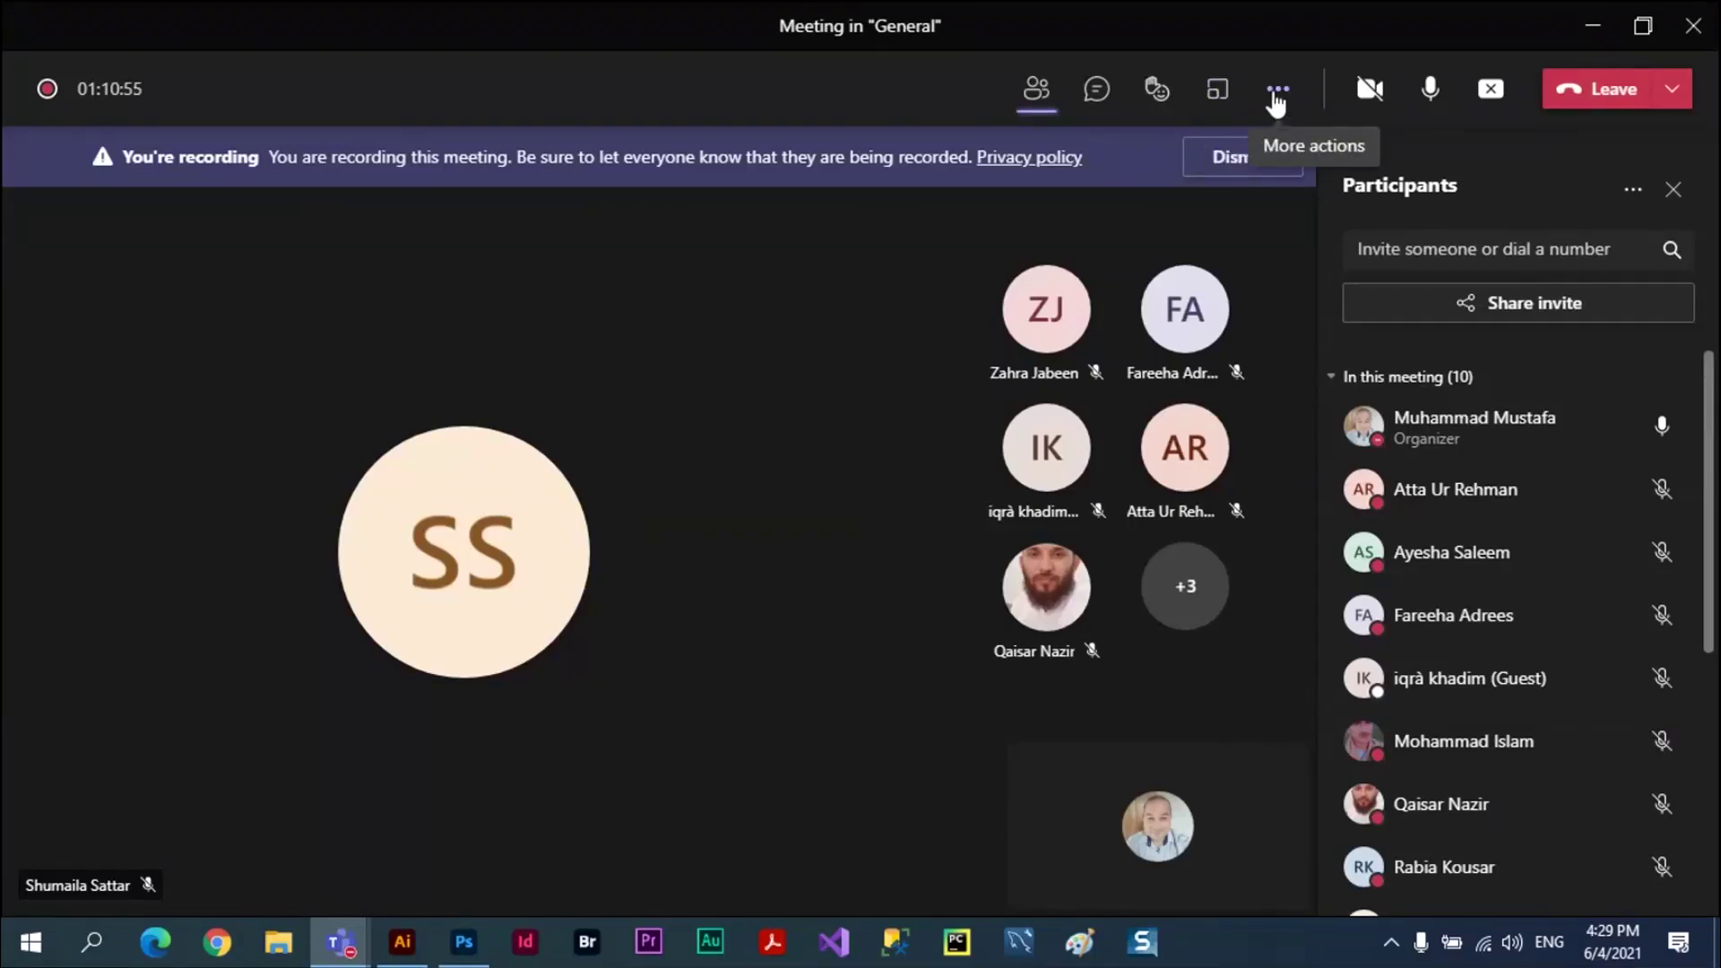
- Choose Stop recording from the meeting's More actions menu
{"action": "left_click", "coordinate": [1277, 99]}
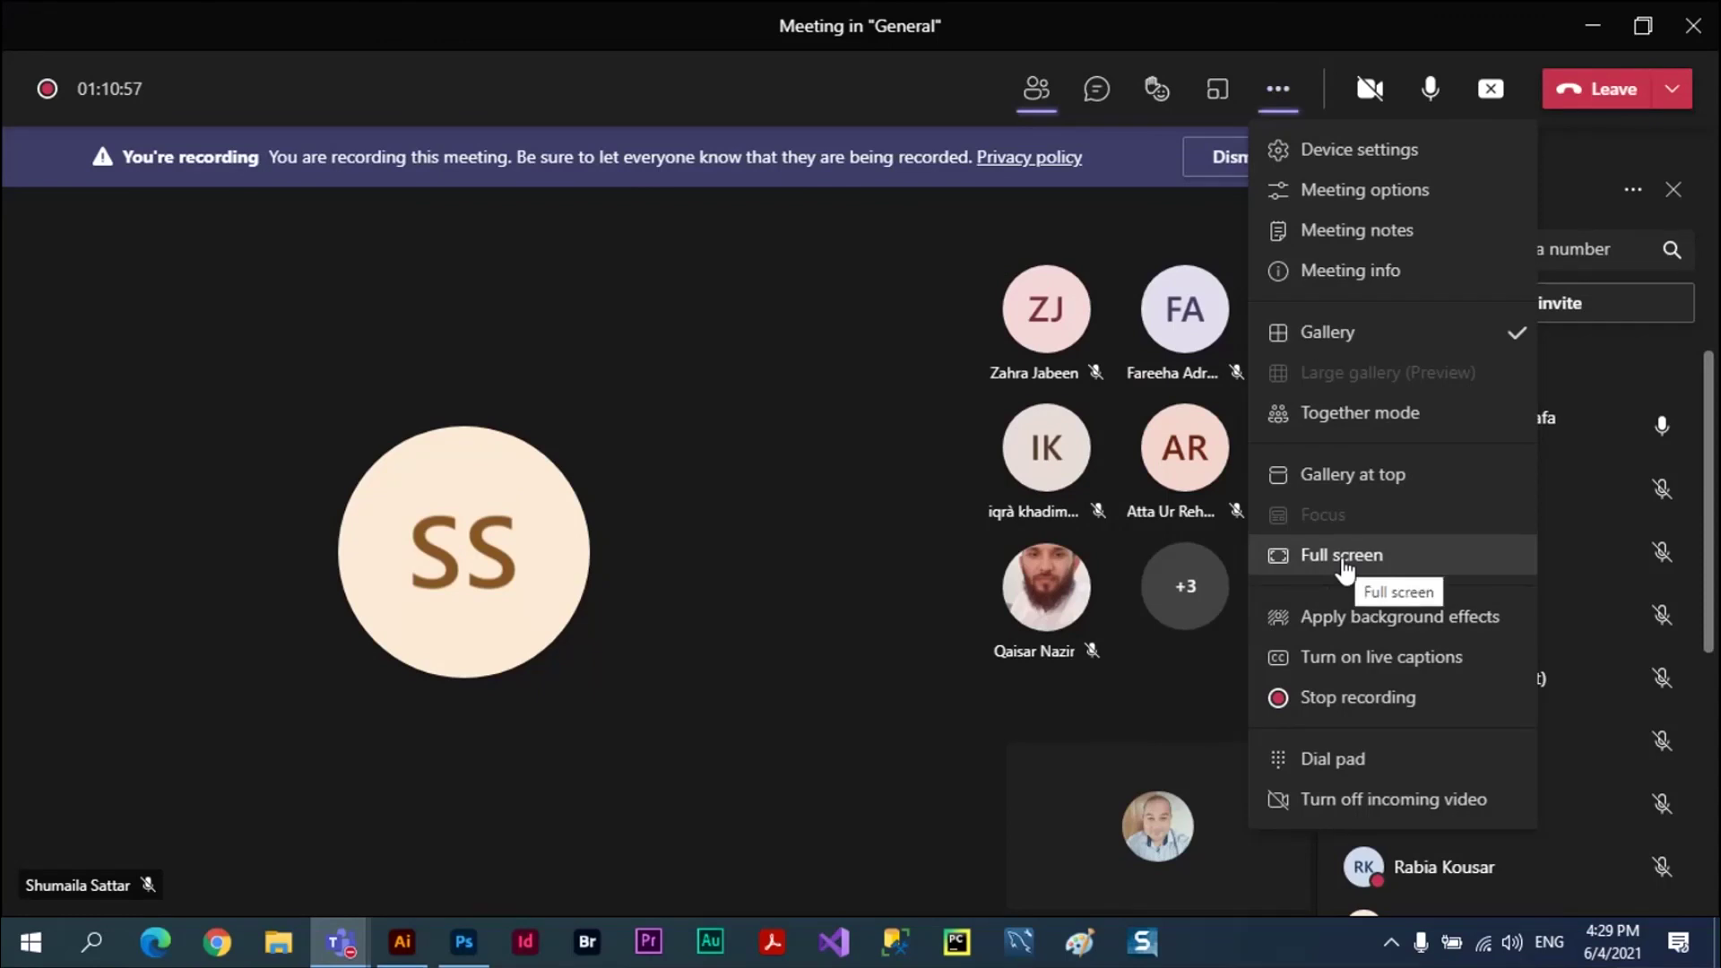
{"action": "left_click", "coordinate": [1357, 698]}
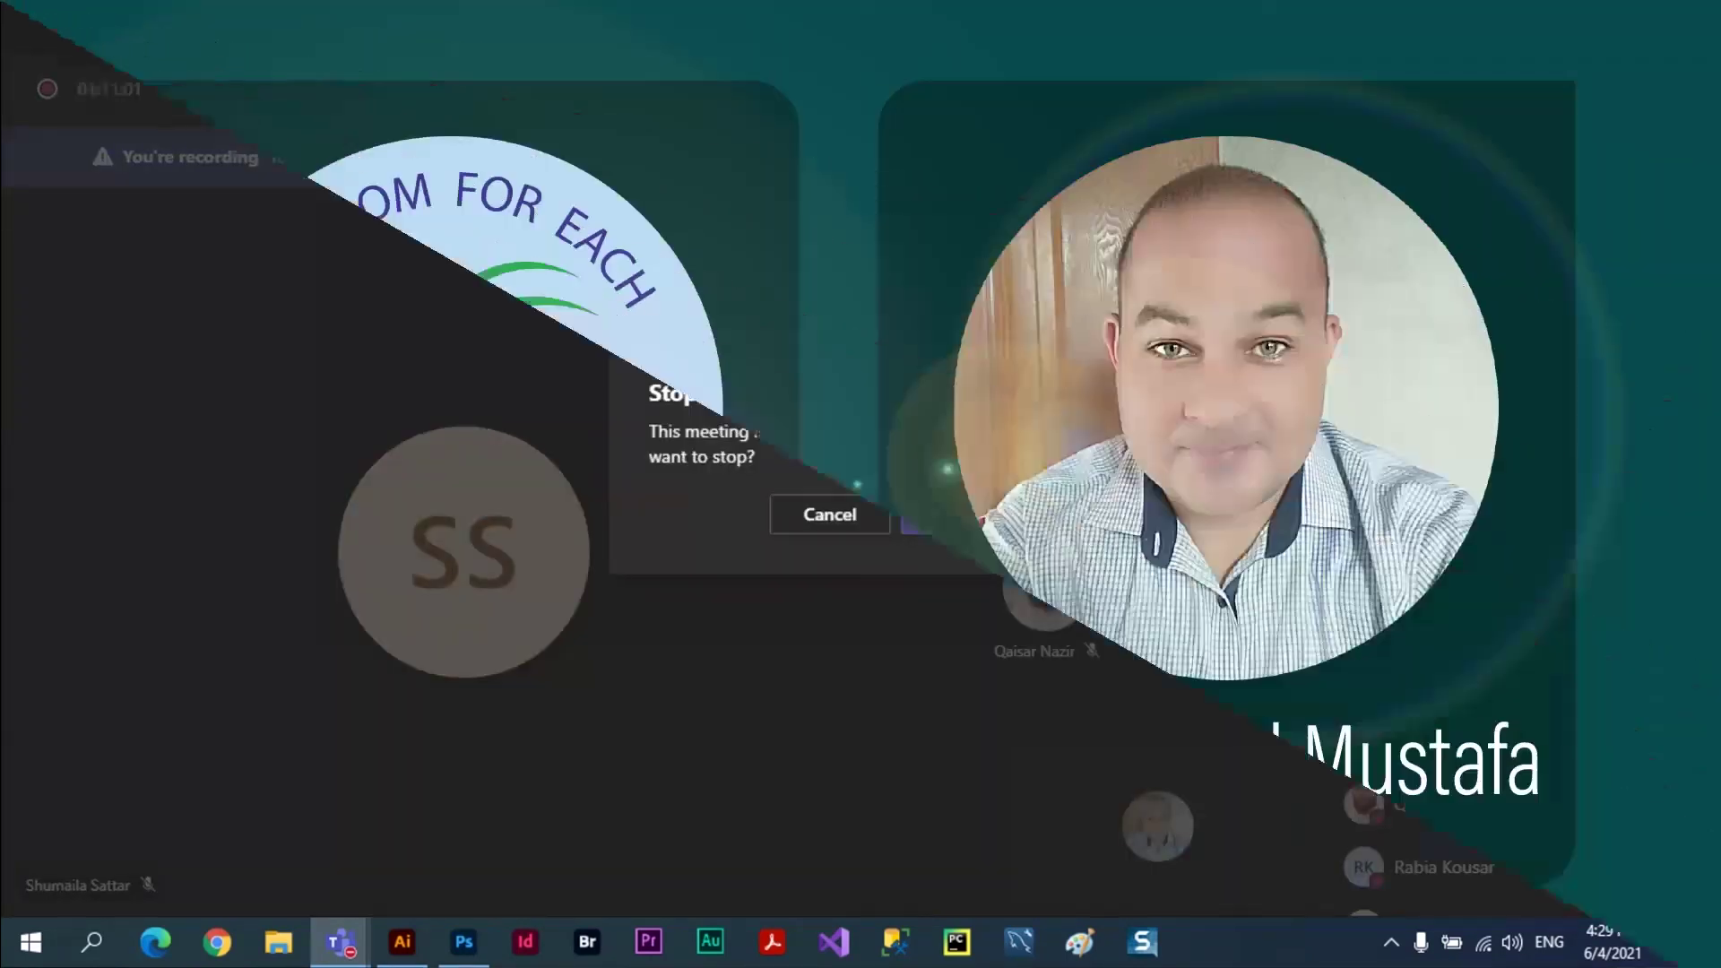